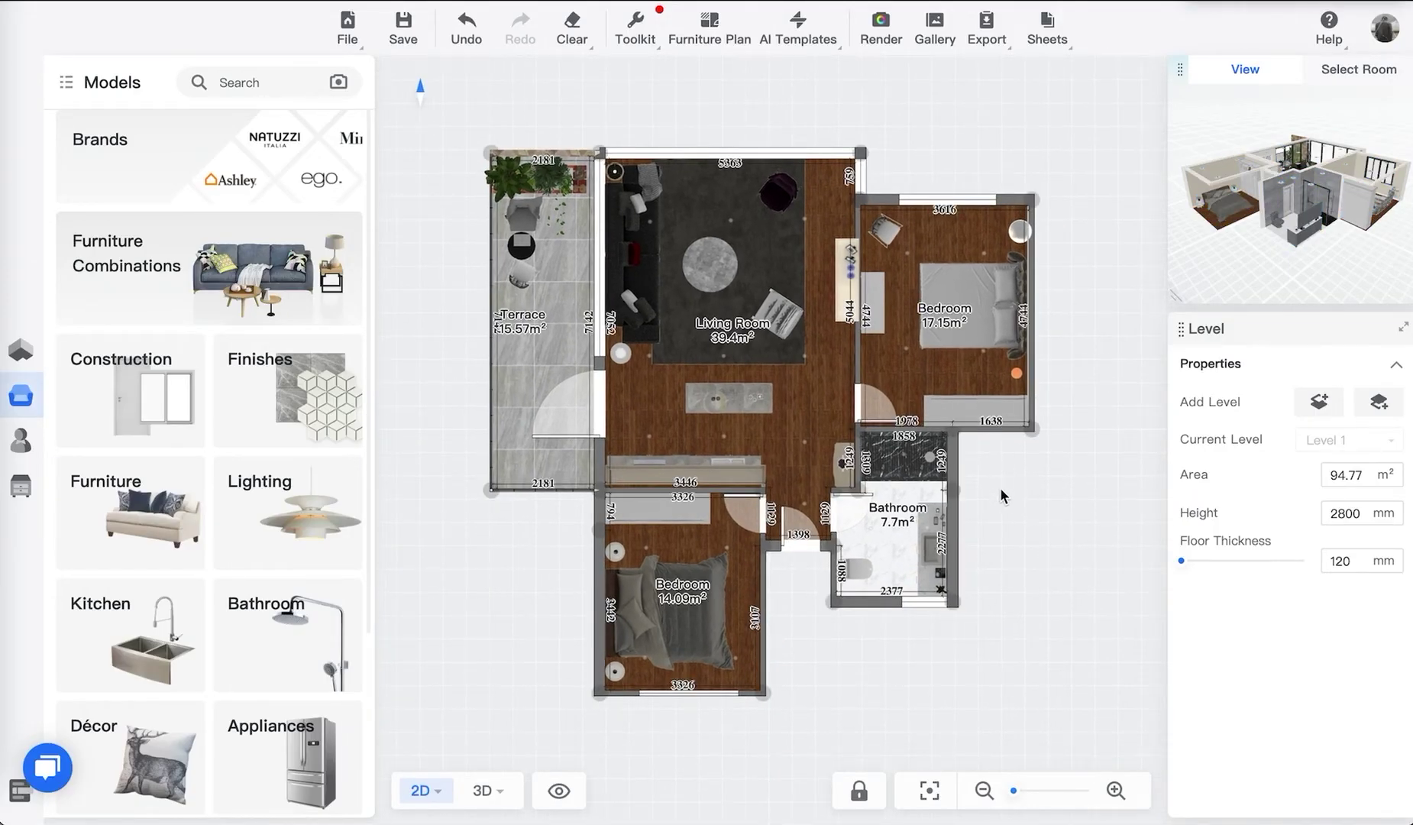
View the apartment in 3D and open the Views Manager for the project's drawings
key(3)
mouse_move(561, 237)
mouse_down()
mouse_move(611, 258)
mouse_move(647, 252)
mouse_move(605, 249)
mouse_move(627, 289)
mouse_move(558, 259)
mouse_move(718, 320)
mouse_move(580, 252)
mouse_move(545, 259)
mouse_up()
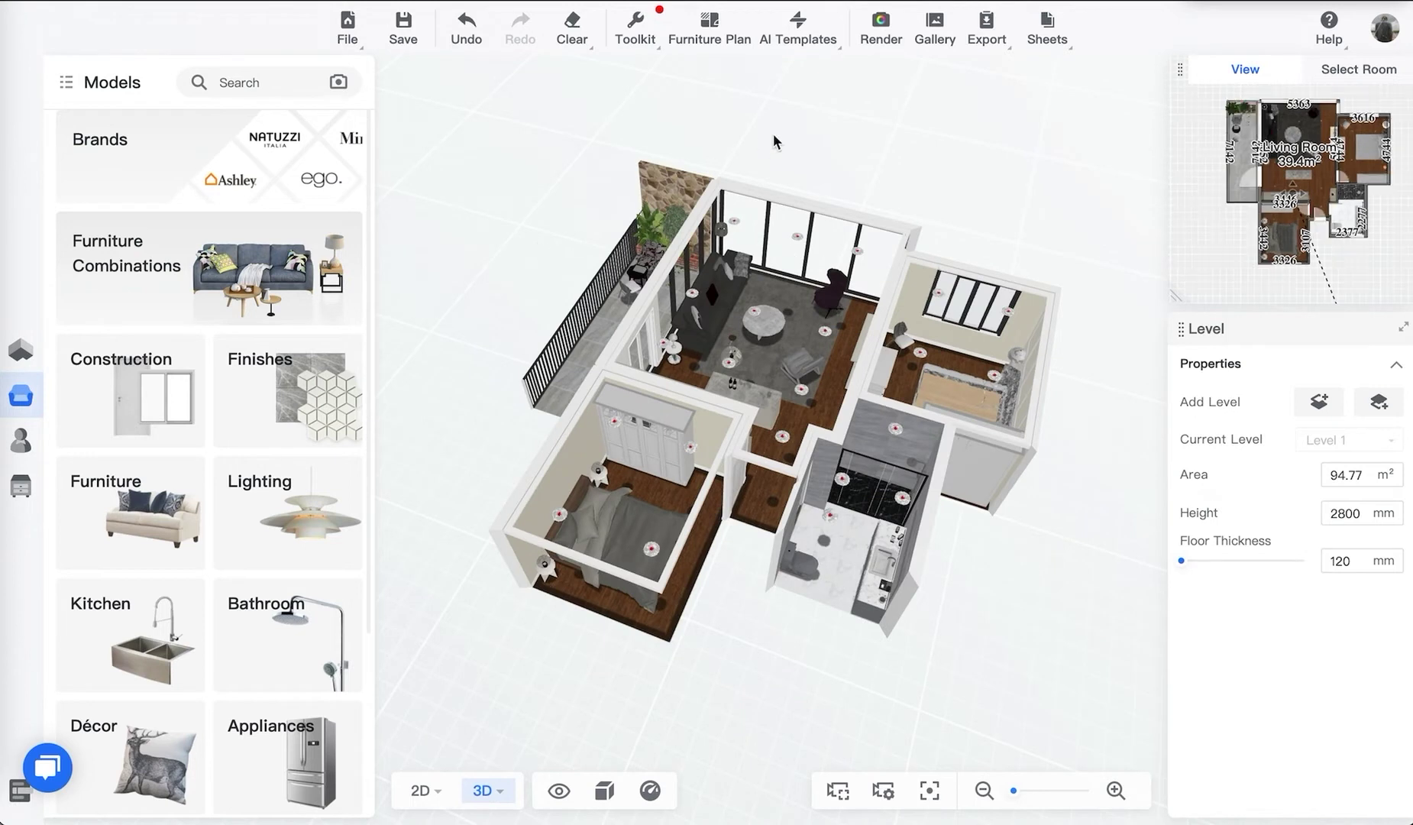
mouse_move(944, 36)
mouse_move(1051, 45)
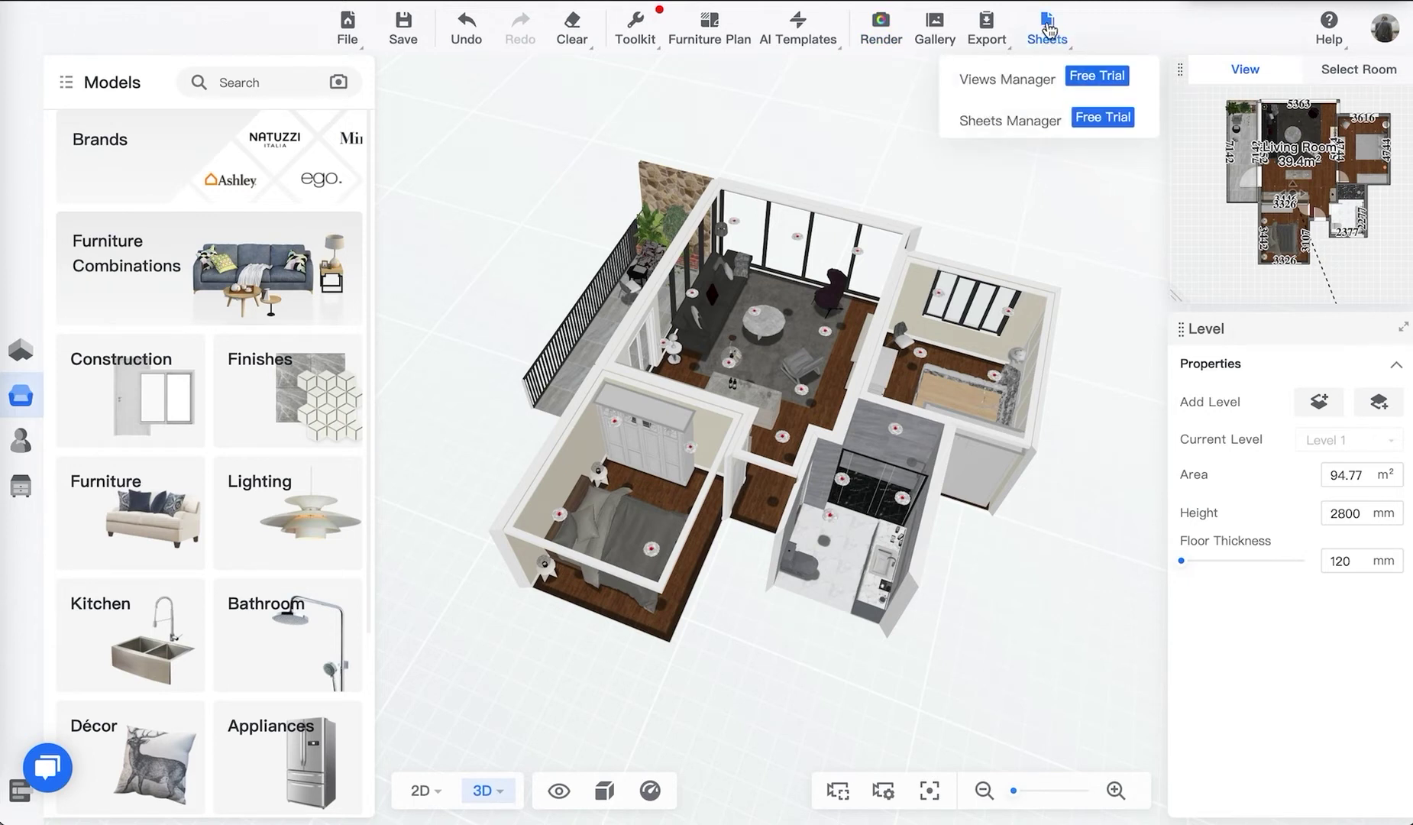
click(1017, 86)
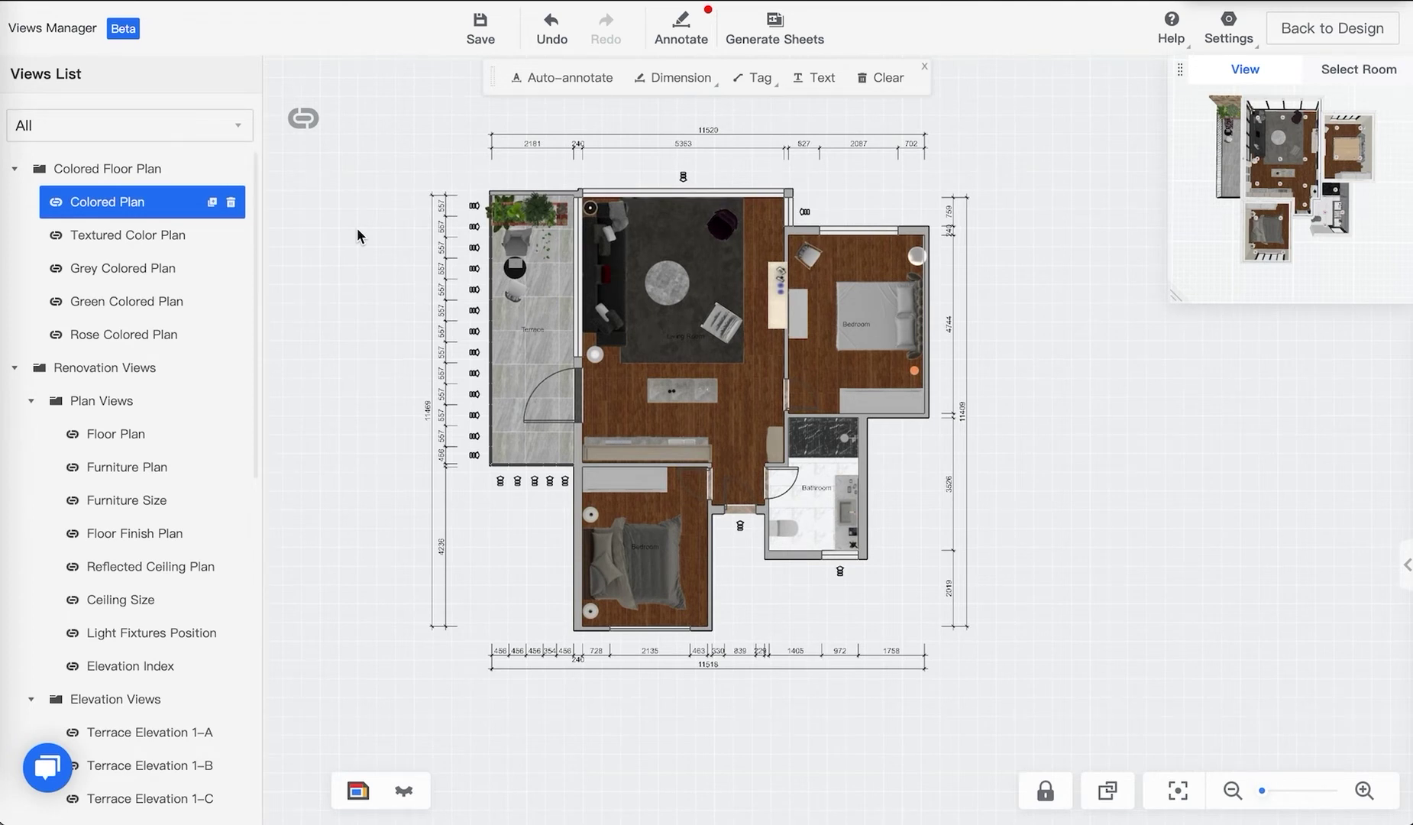
Collapse the folders in the Views List and expand only the Colored Floor Plan folder
click(14, 367)
click(14, 405)
click(14, 169)
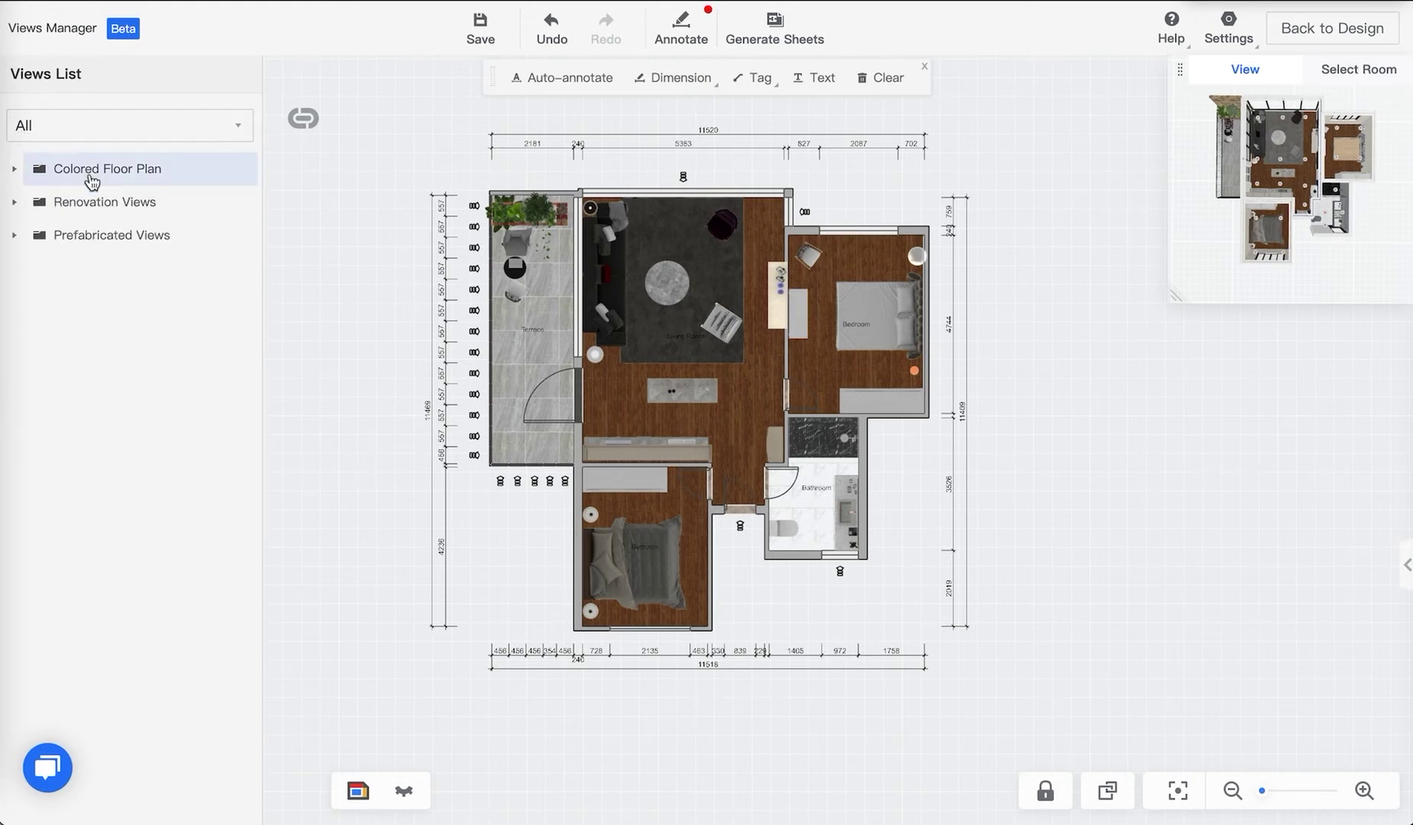
click(14, 169)
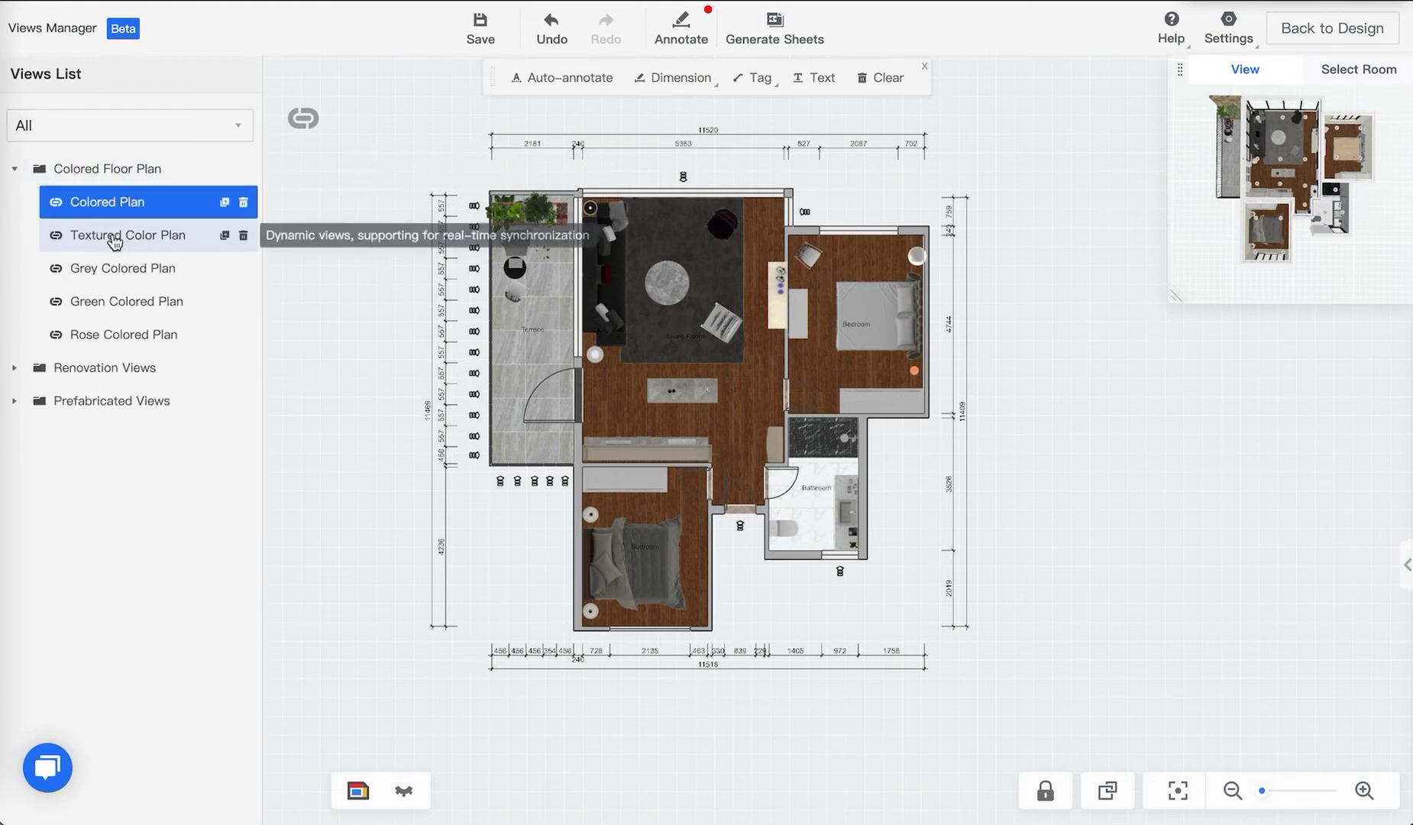
Look through the colored floor plan variants, from Textured Color Plan to Rose Colored Plan
click(120, 243)
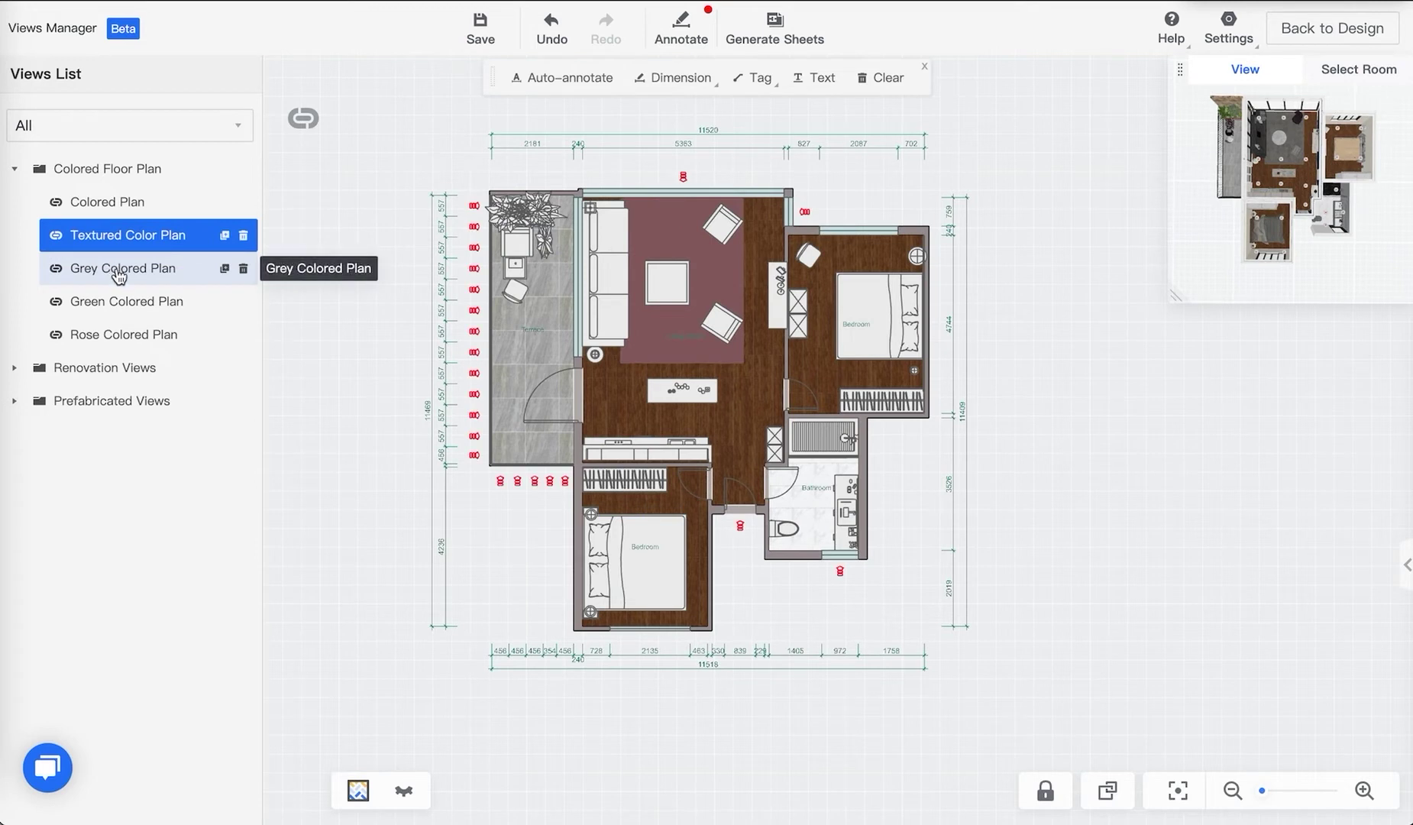
click(118, 276)
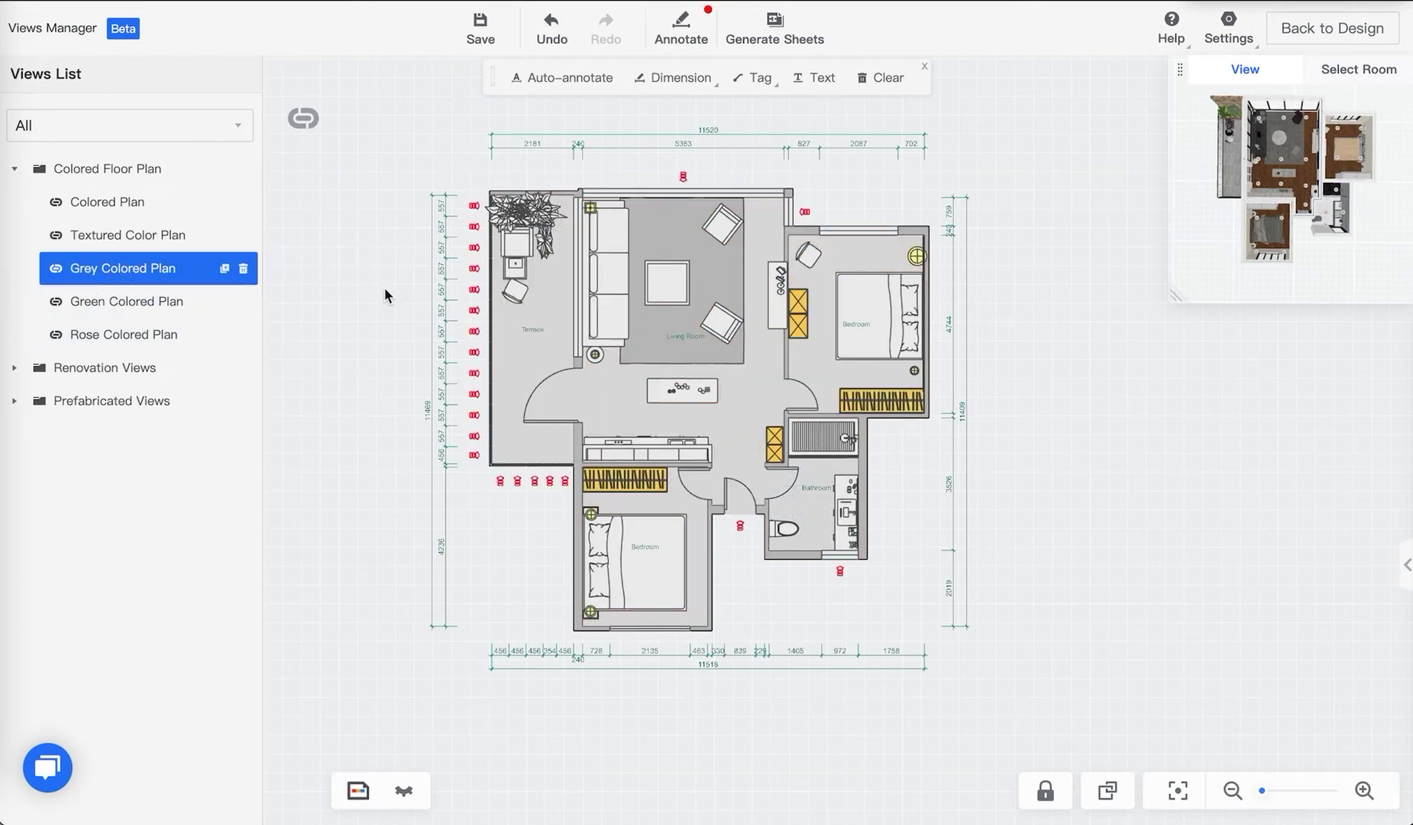
click(80, 304)
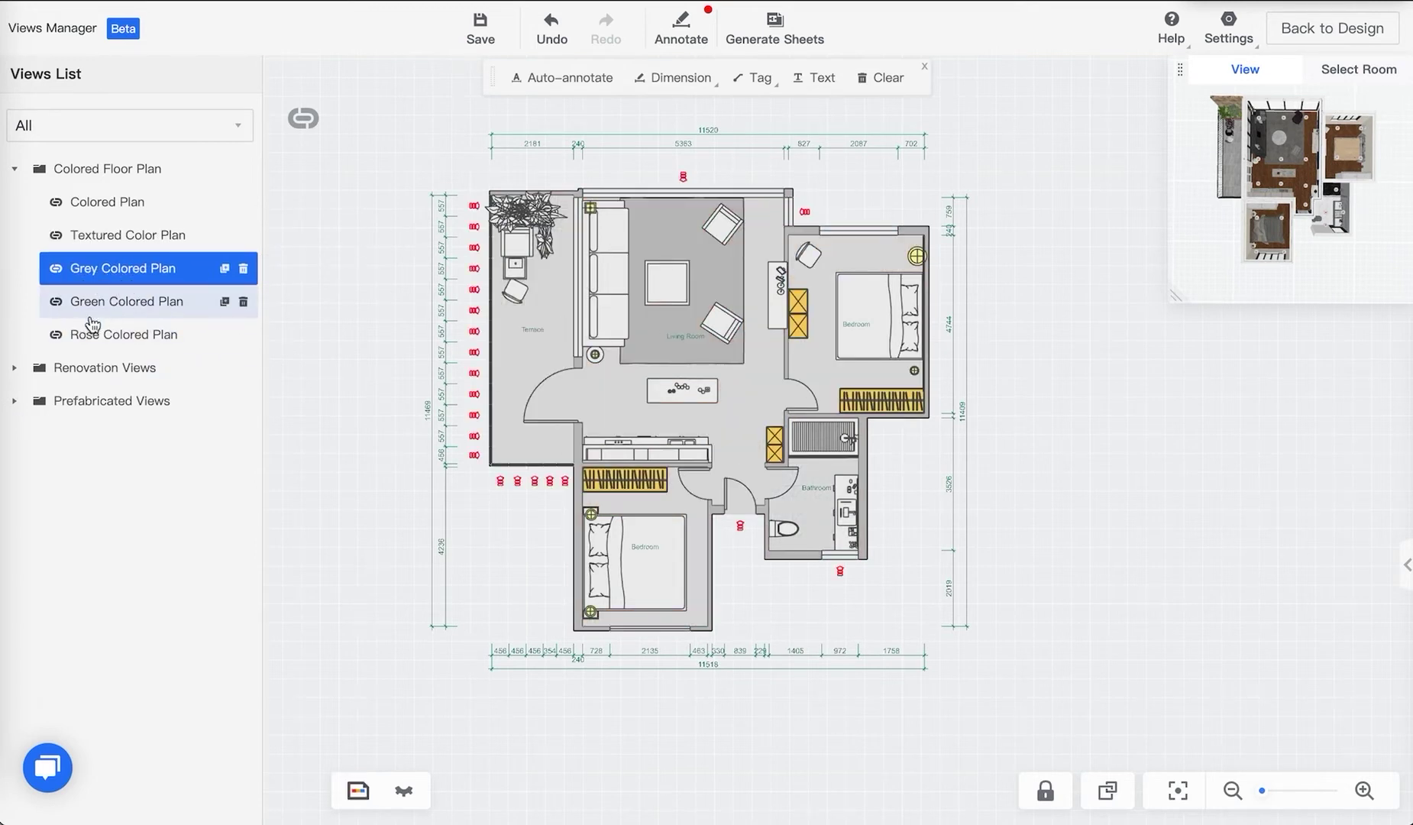
click(101, 344)
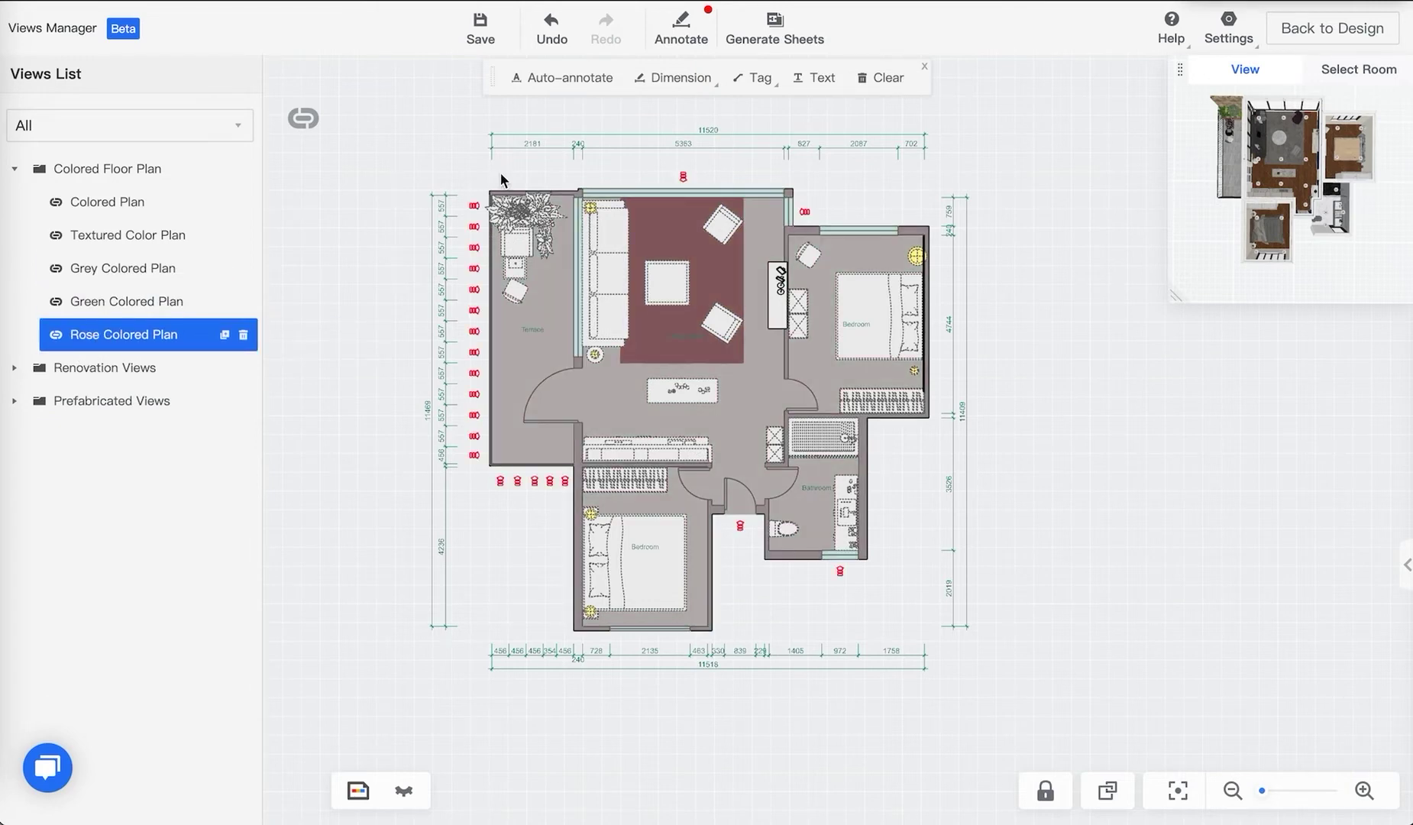
Delete all the red arrow symbols along the terrace's outer long side in the Rose Colored Plan
scroll(493, 161, up, 2)
scroll(460, 197, down, 1)
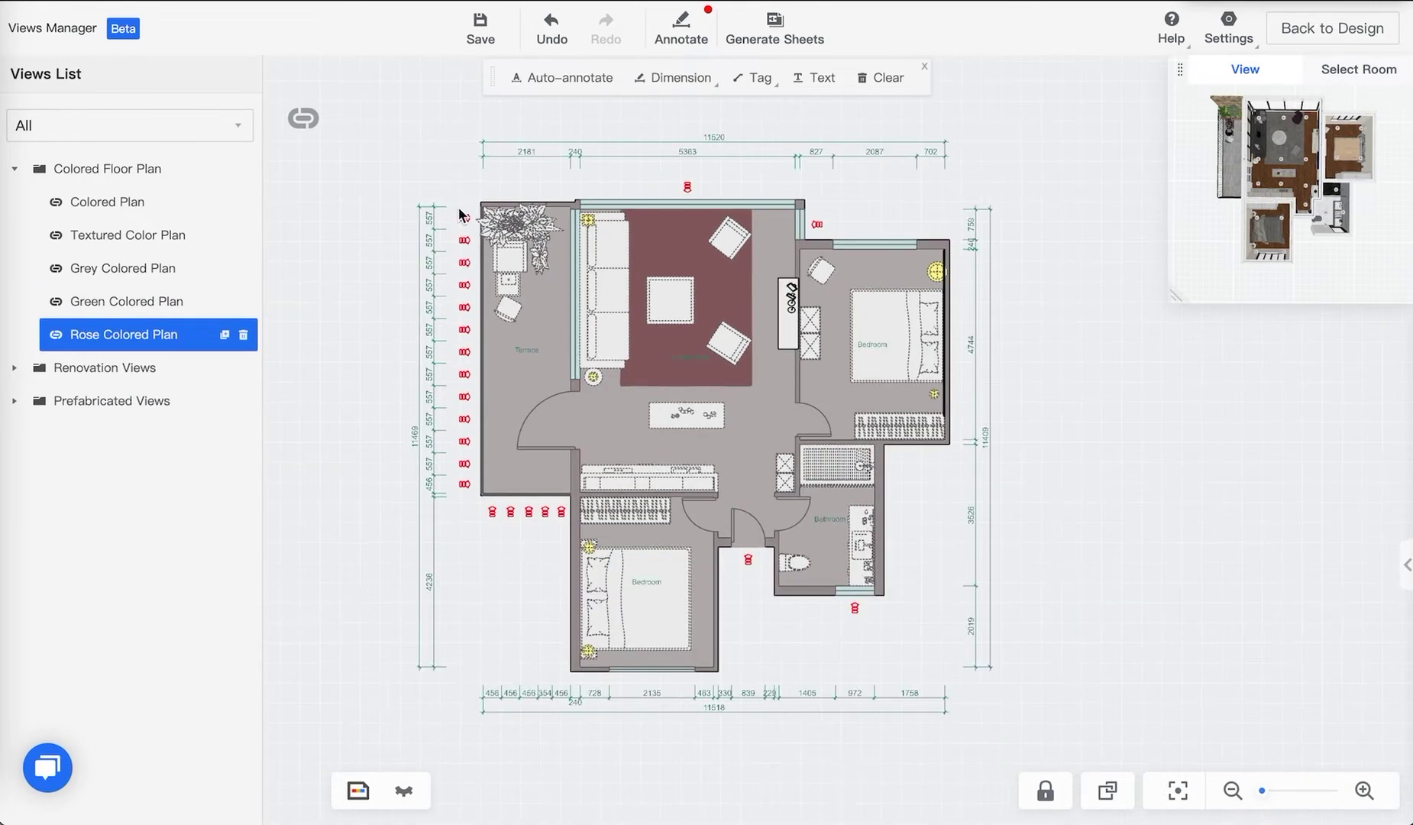
scroll(459, 205, up, 3)
scroll(489, 215, down, 1)
scroll(482, 224, up, 1)
drag(488, 220, 443, 361)
click(519, 300)
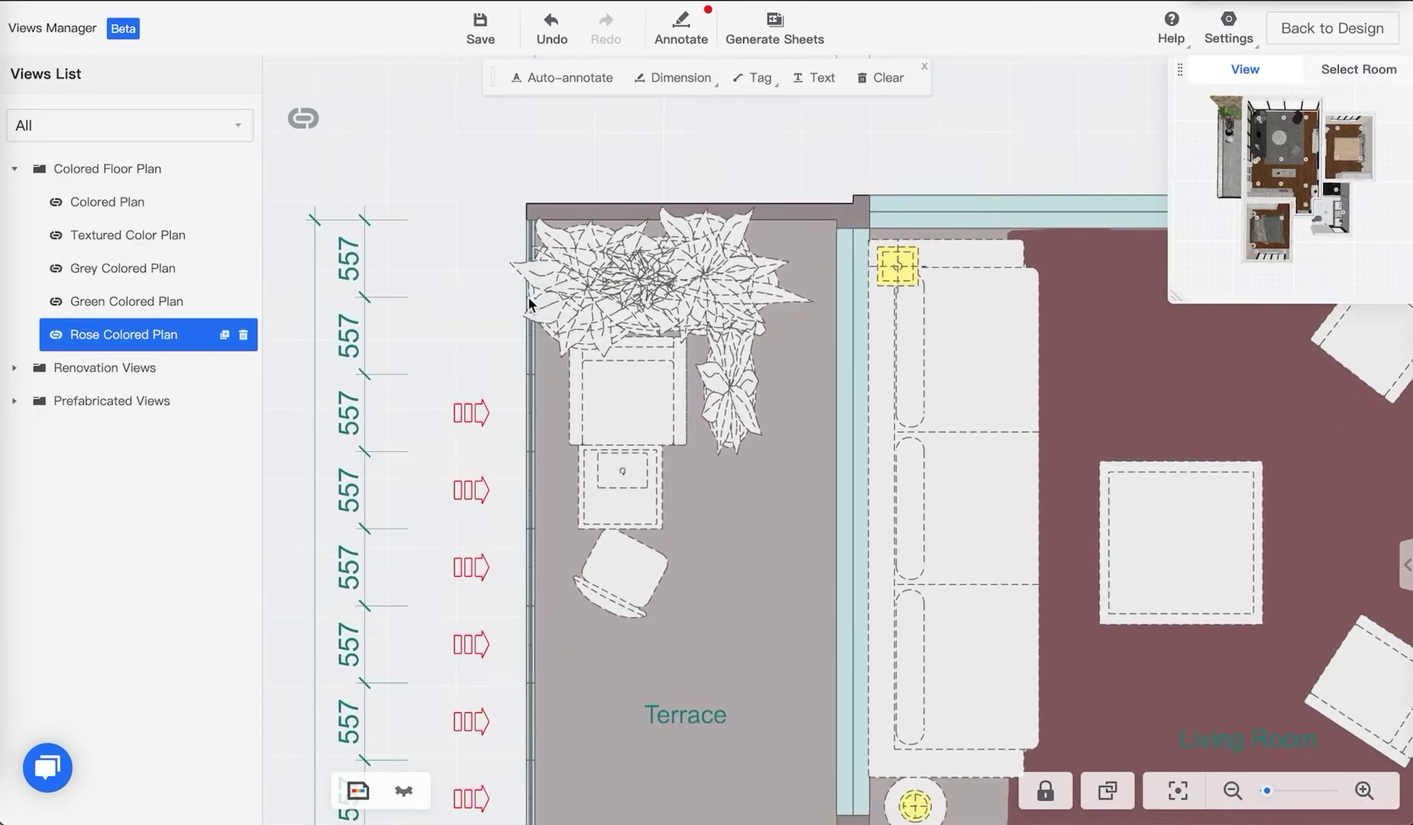
scroll(458, 260, down, 2)
scroll(463, 286, up, 1)
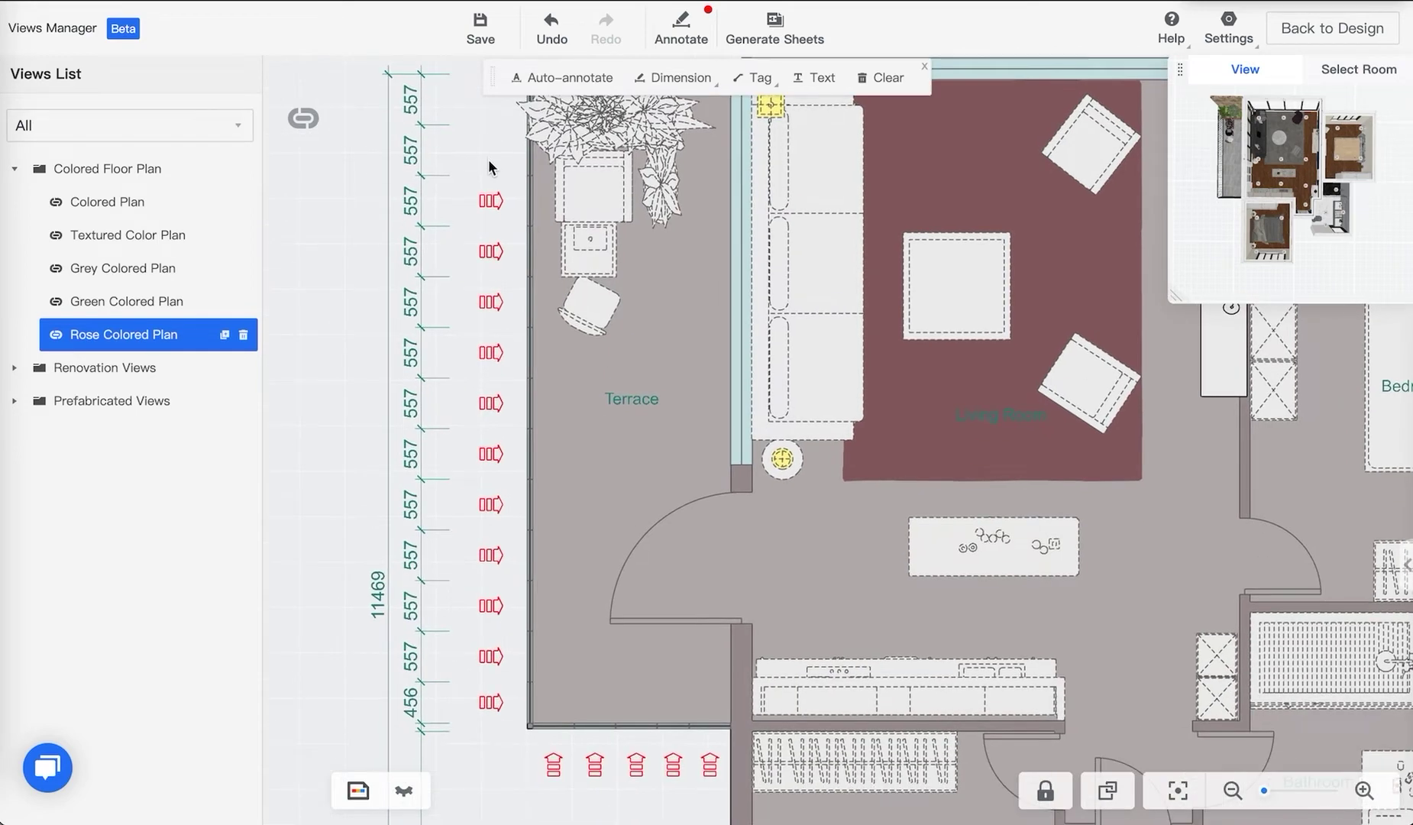
scroll(489, 160, down, 1)
mouse_move(500, 166)
mouse_down()
mouse_move(479, 300)
mouse_move(475, 607)
mouse_up()
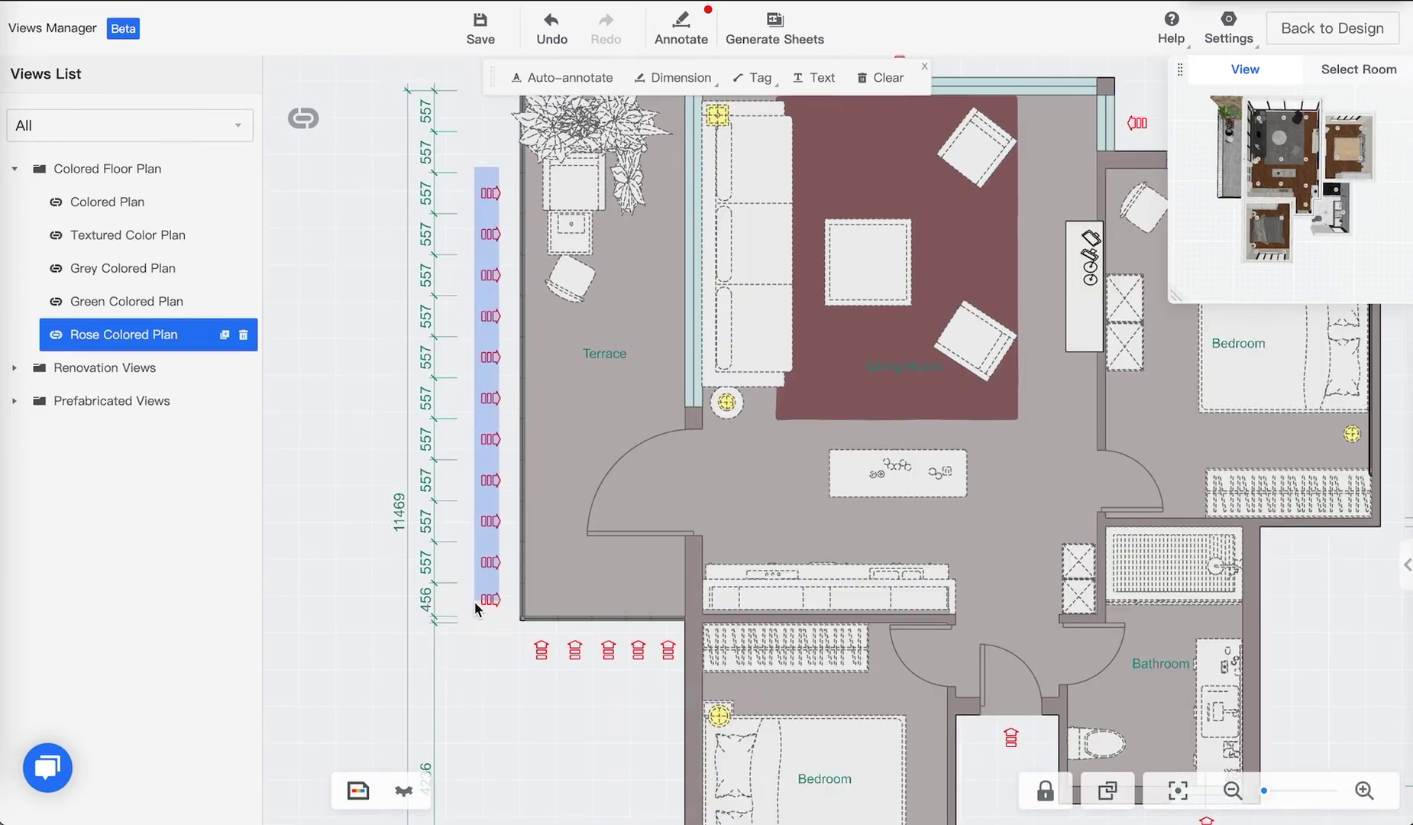
click(544, 443)
scroll(351, 411, down, 3)
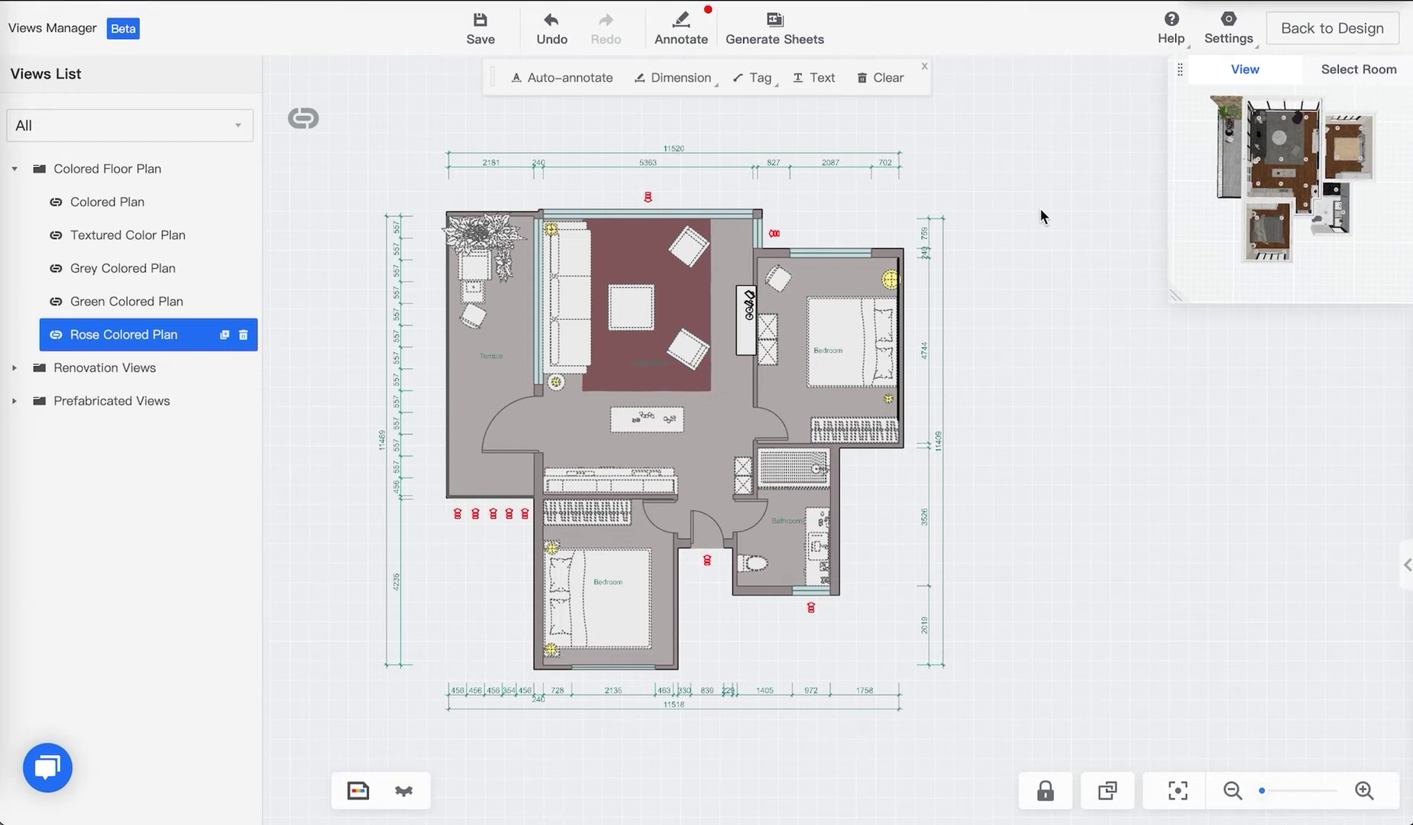
Expand the Renovation Views and their Plan Views, and display the Floor Plan
click(15, 370)
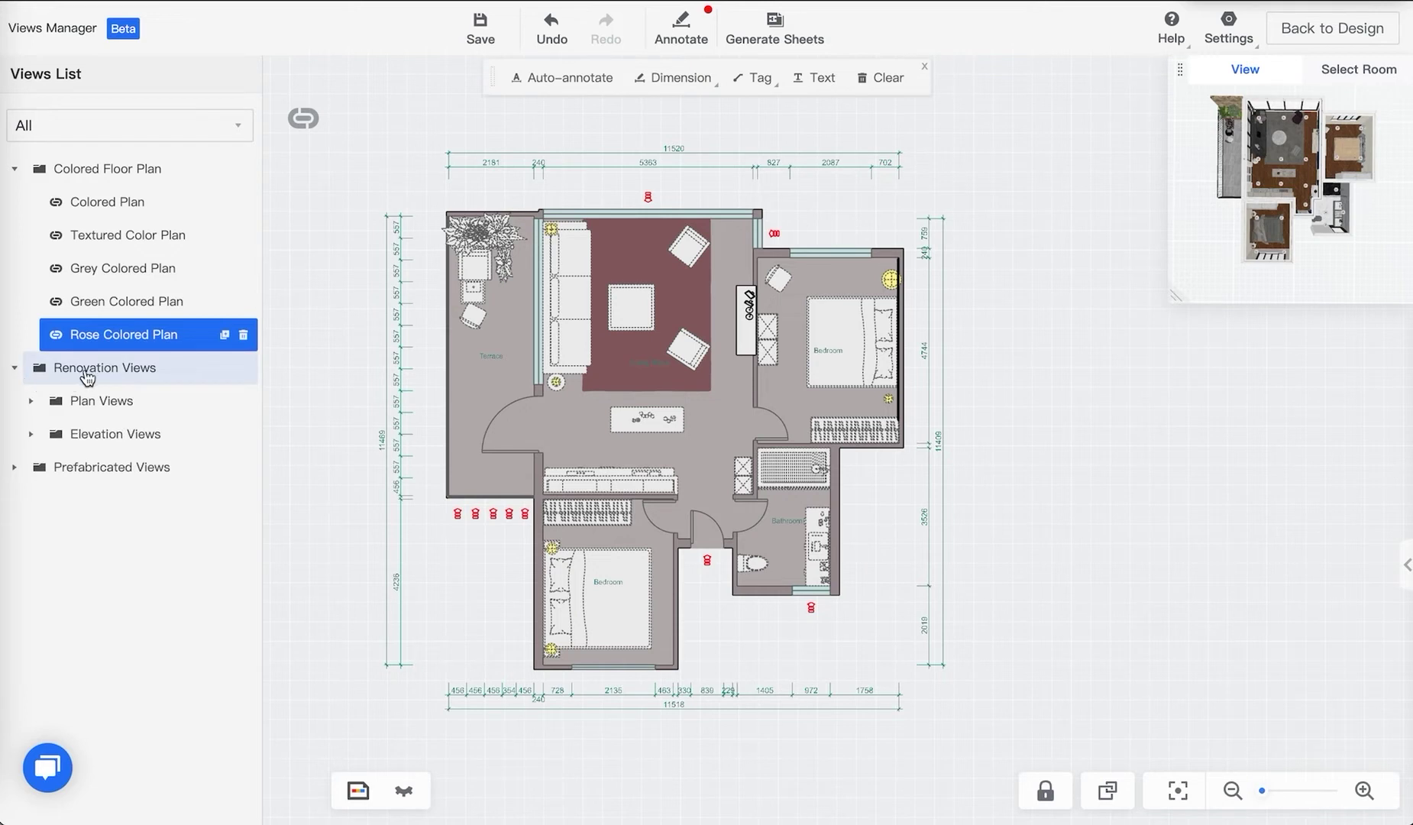
click(30, 401)
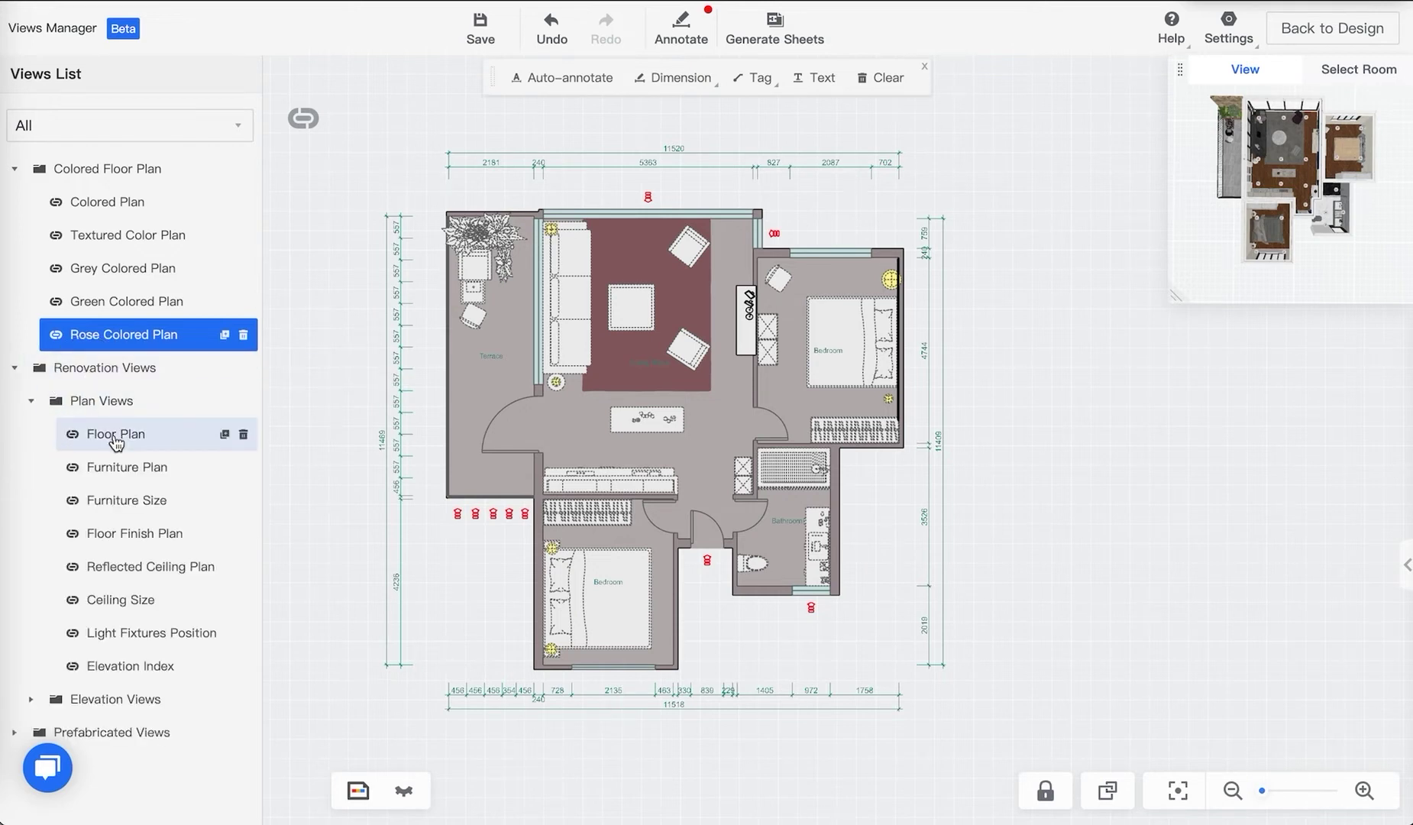
click(134, 446)
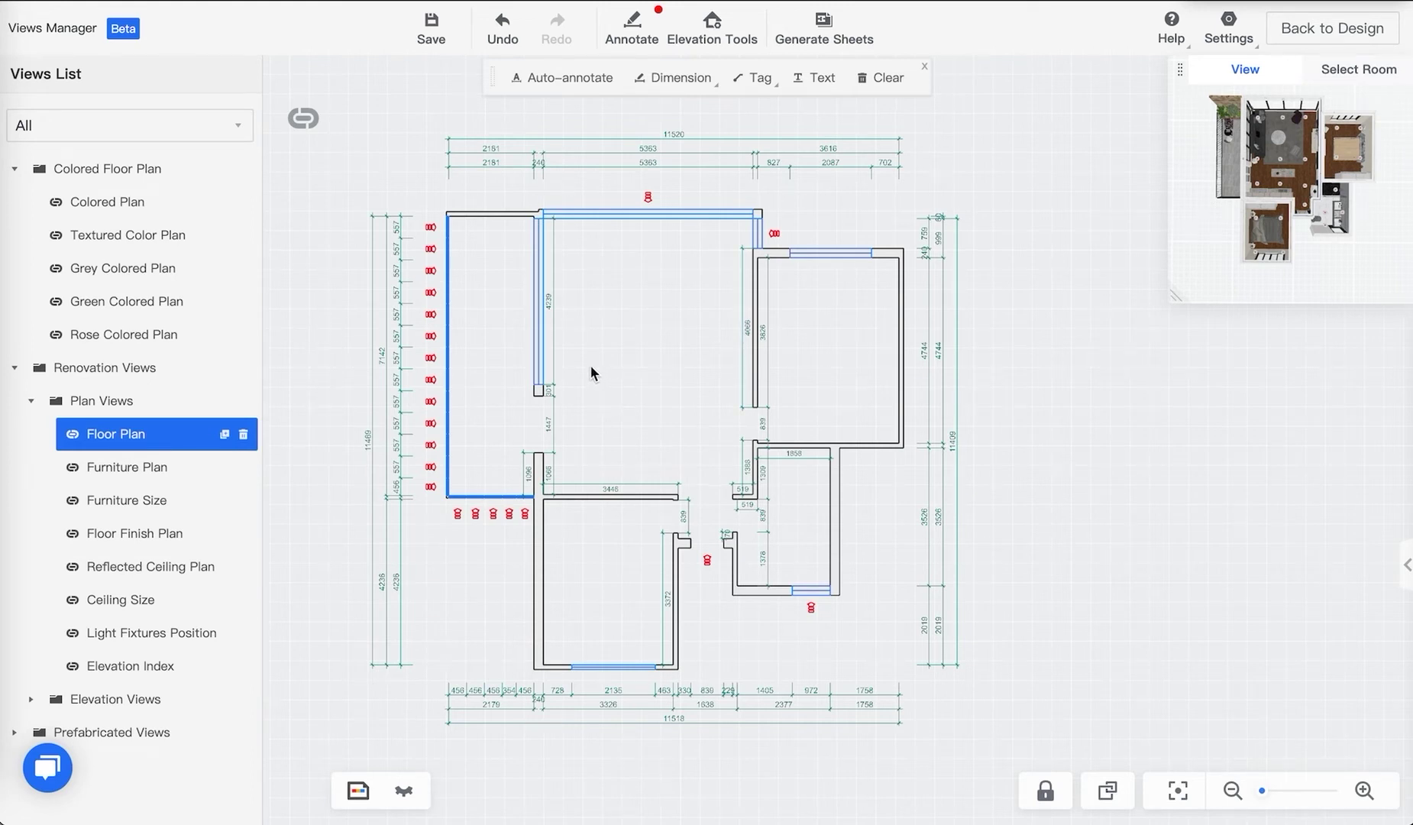
Display the Furniture Plan and the Furniture Size view, and examine the furniture dimensions
click(111, 469)
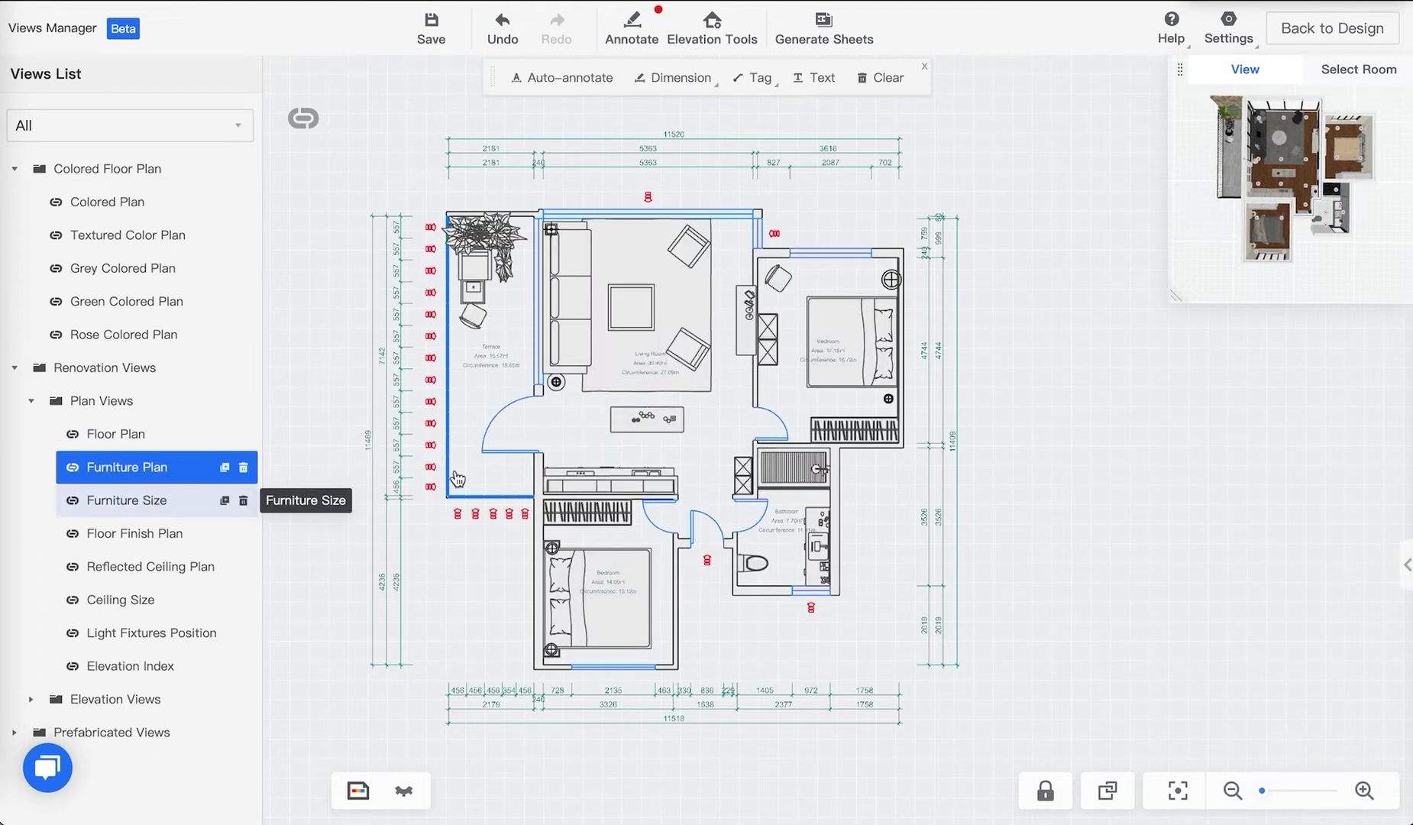
click(155, 507)
scroll(665, 307, up, 2)
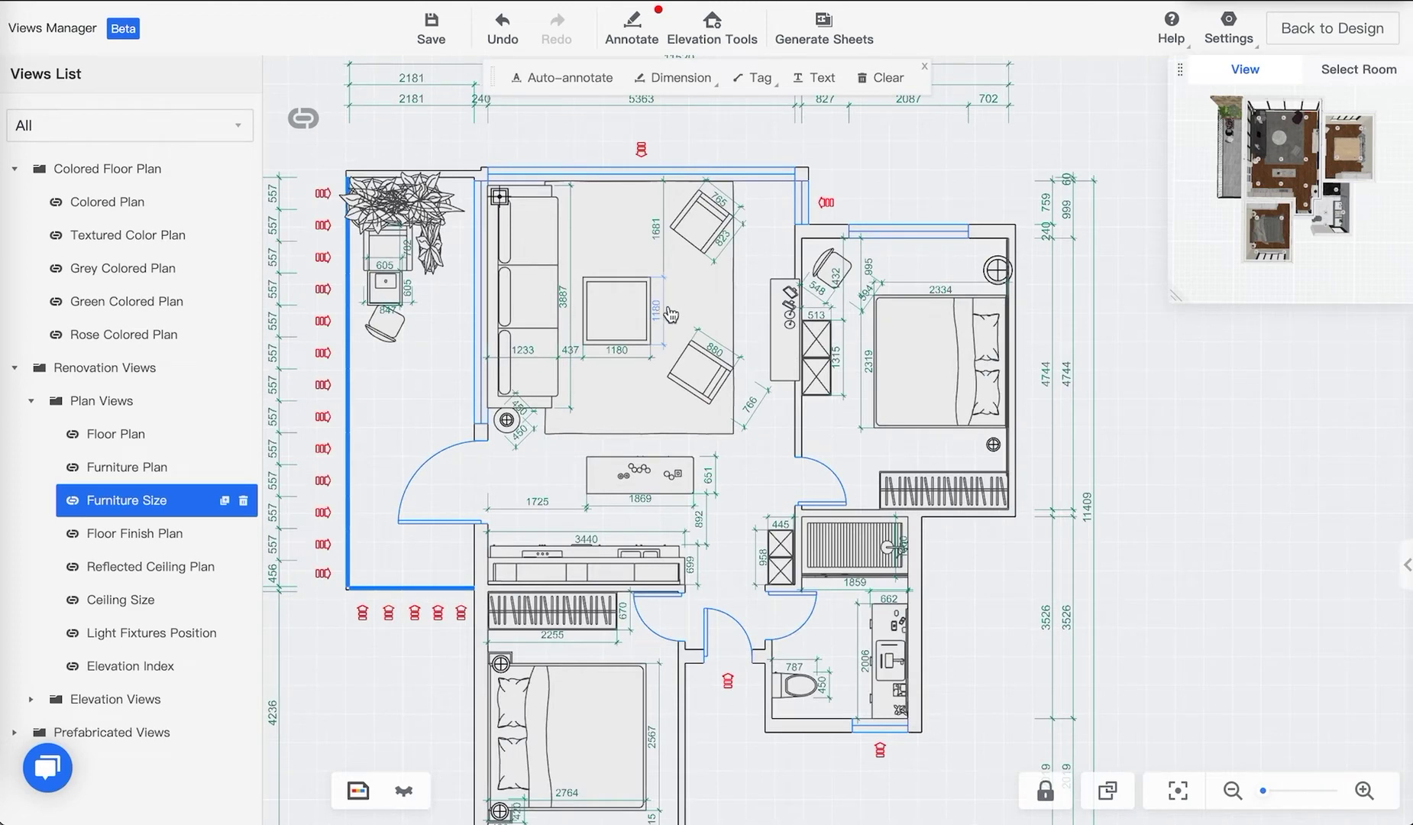
scroll(684, 309, down, 2)
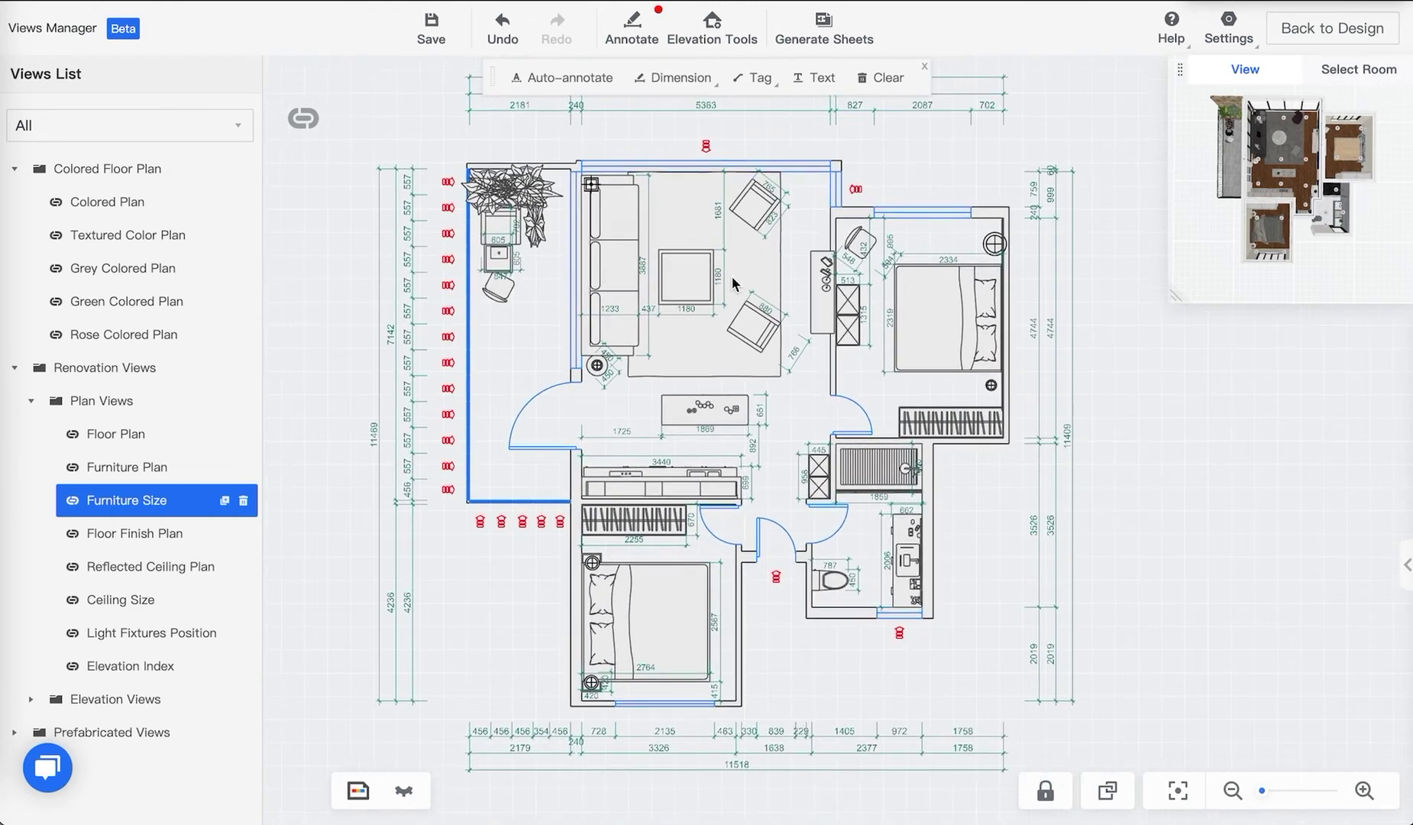
Display the Floor Finish Plan and examine the flooring layout of the rooms
mouse_move(235, 541)
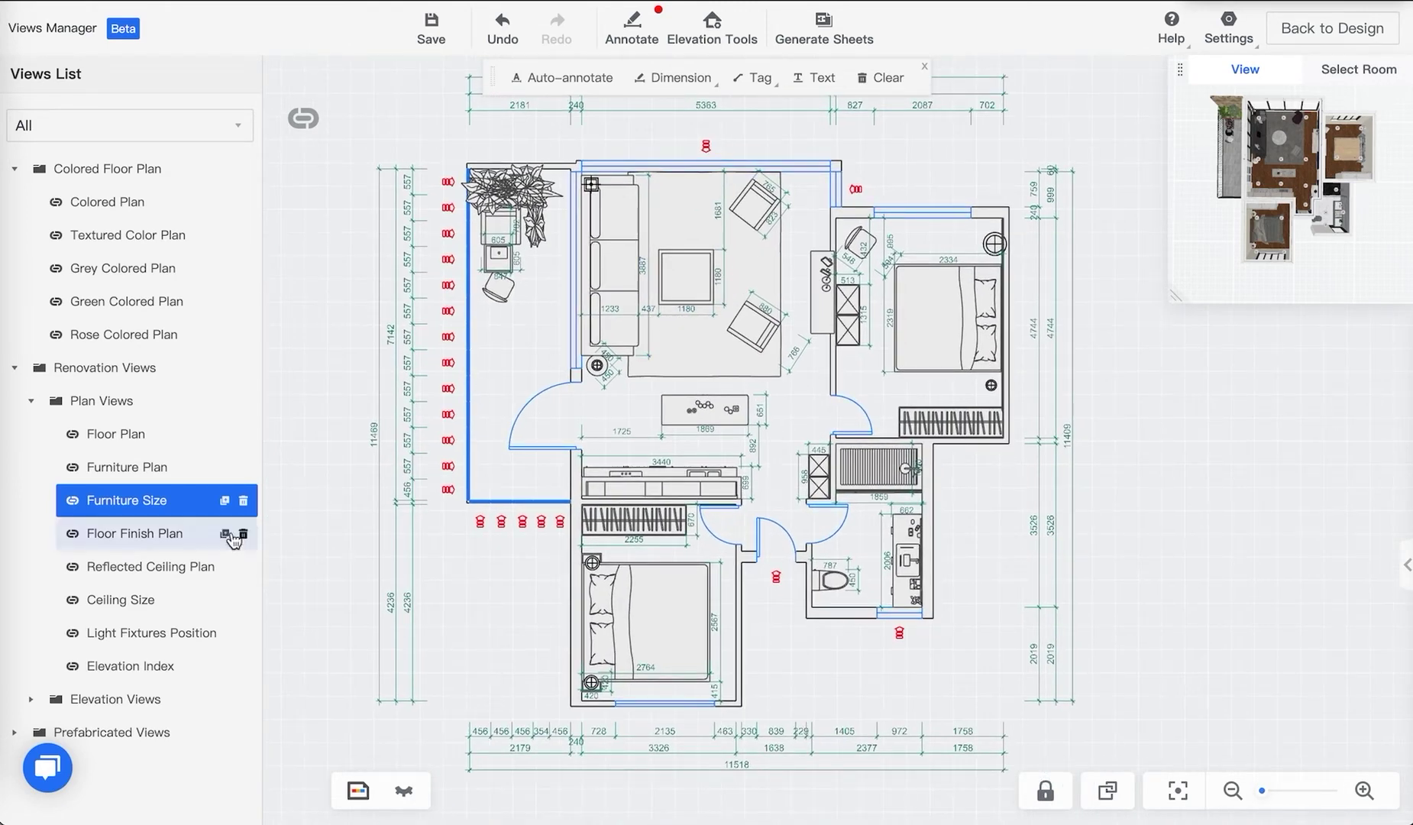
click(121, 541)
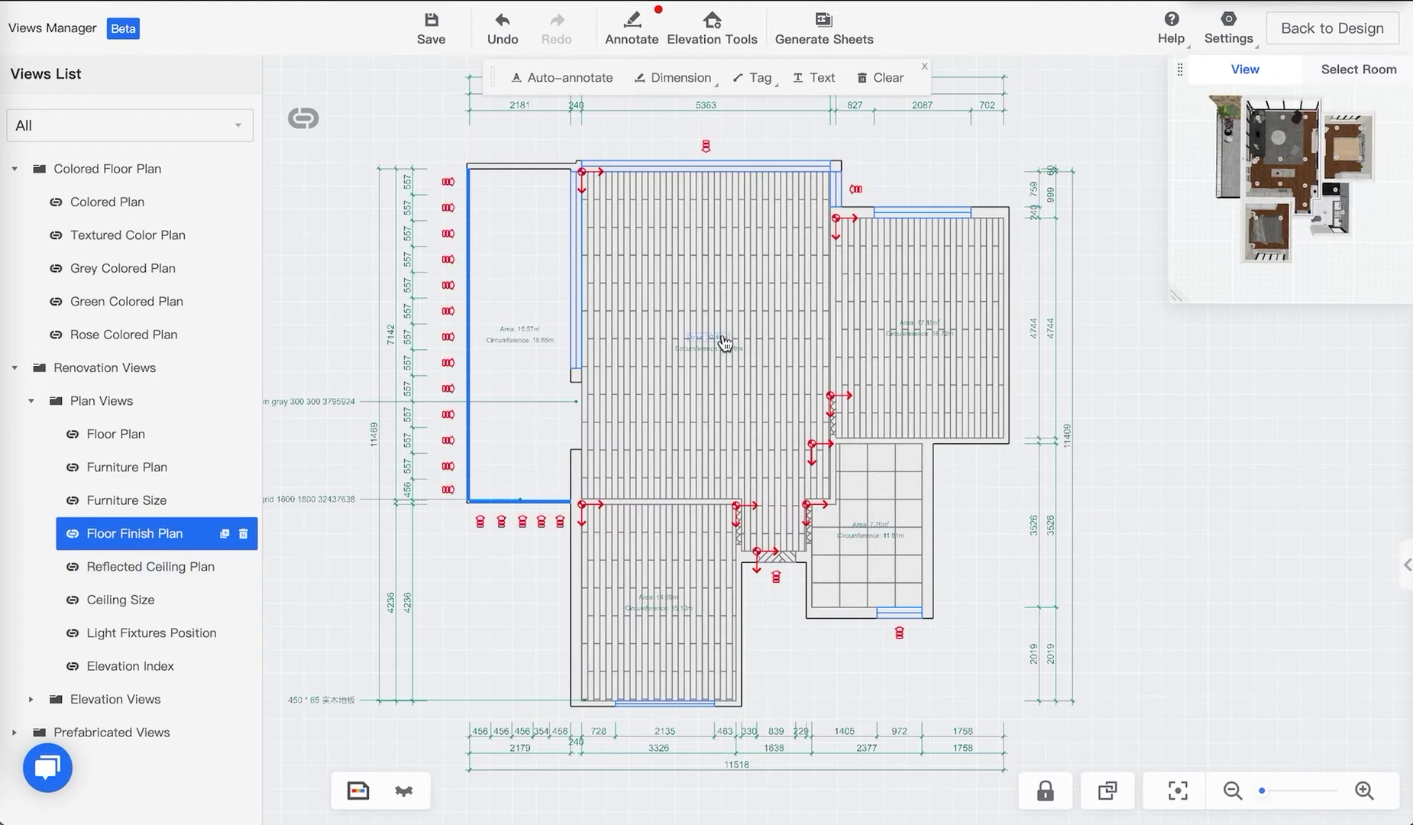
scroll(724, 343, down, 2)
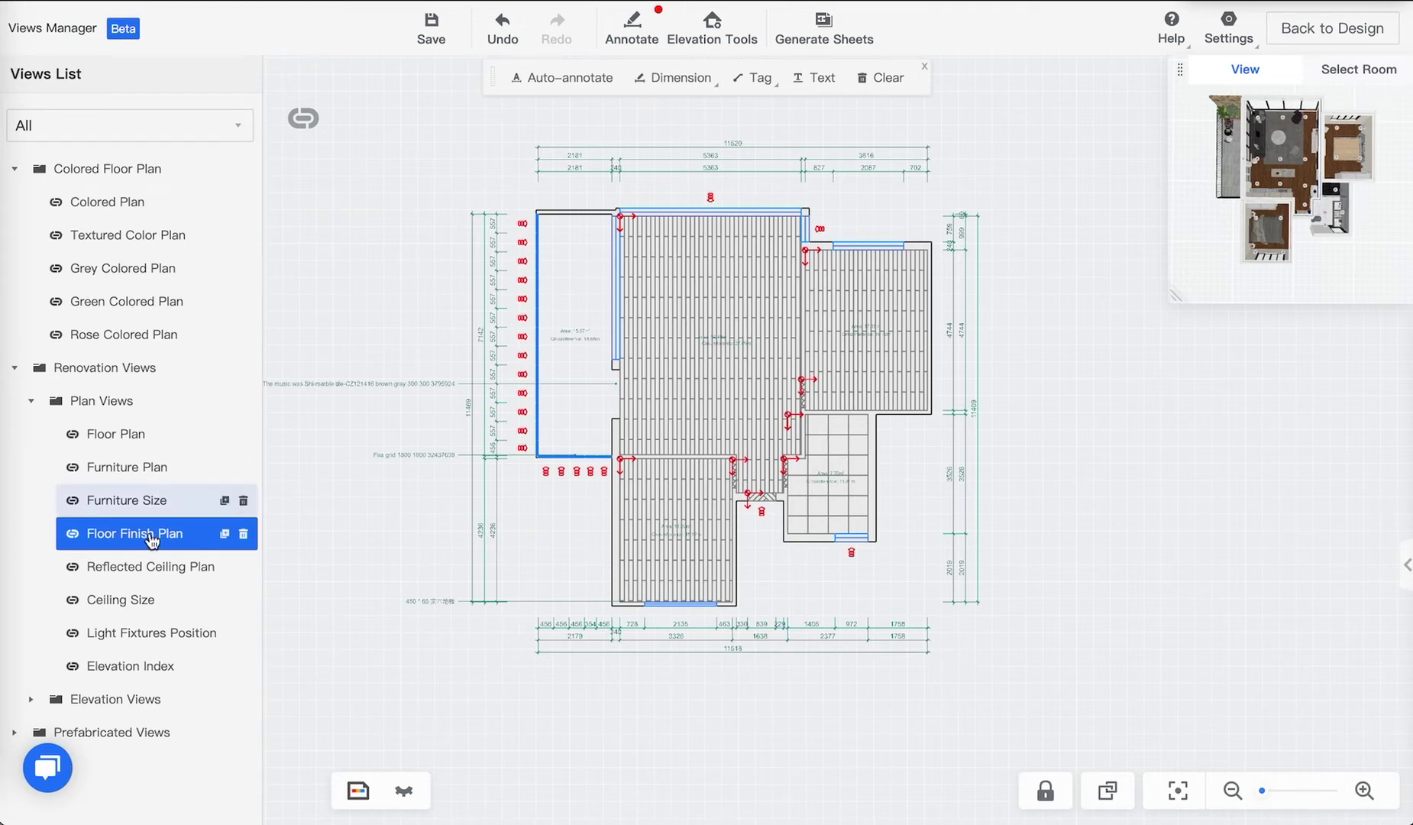
Display the Reflected Ceiling Plan and the Ceiling Size view, and examine the ceiling lights
click(162, 575)
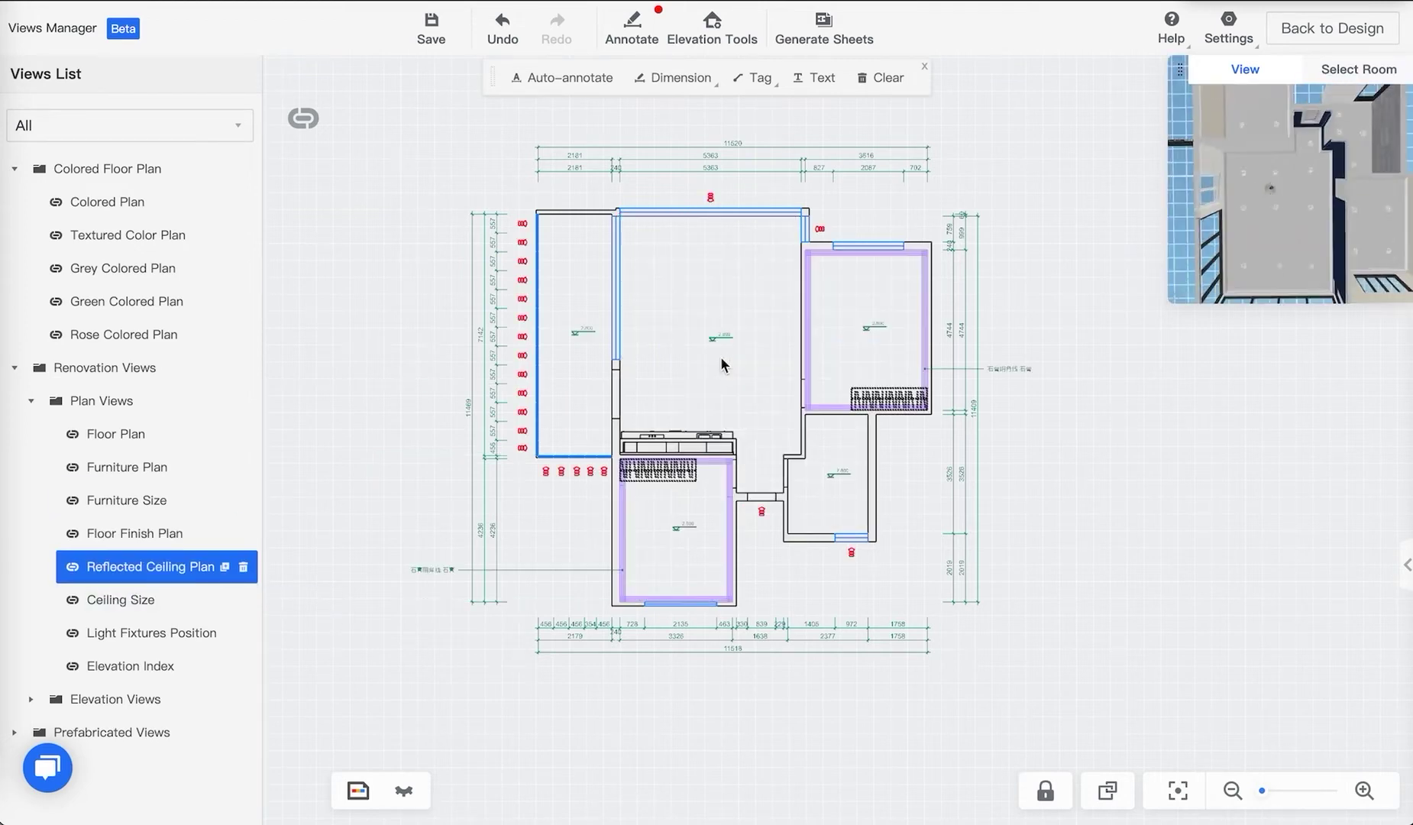
scroll(674, 361, up, 1)
scroll(681, 359, up, 3)
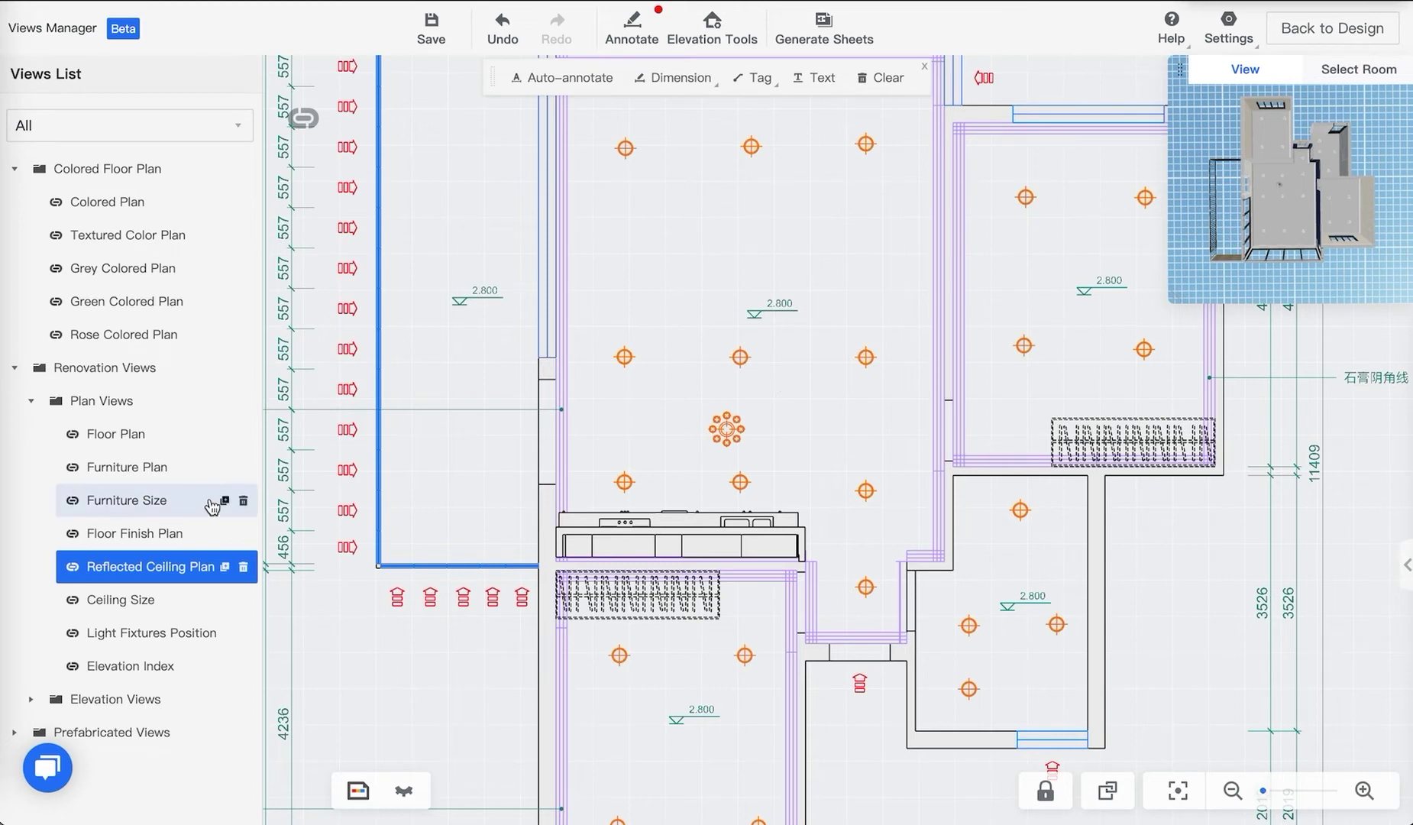
click(133, 616)
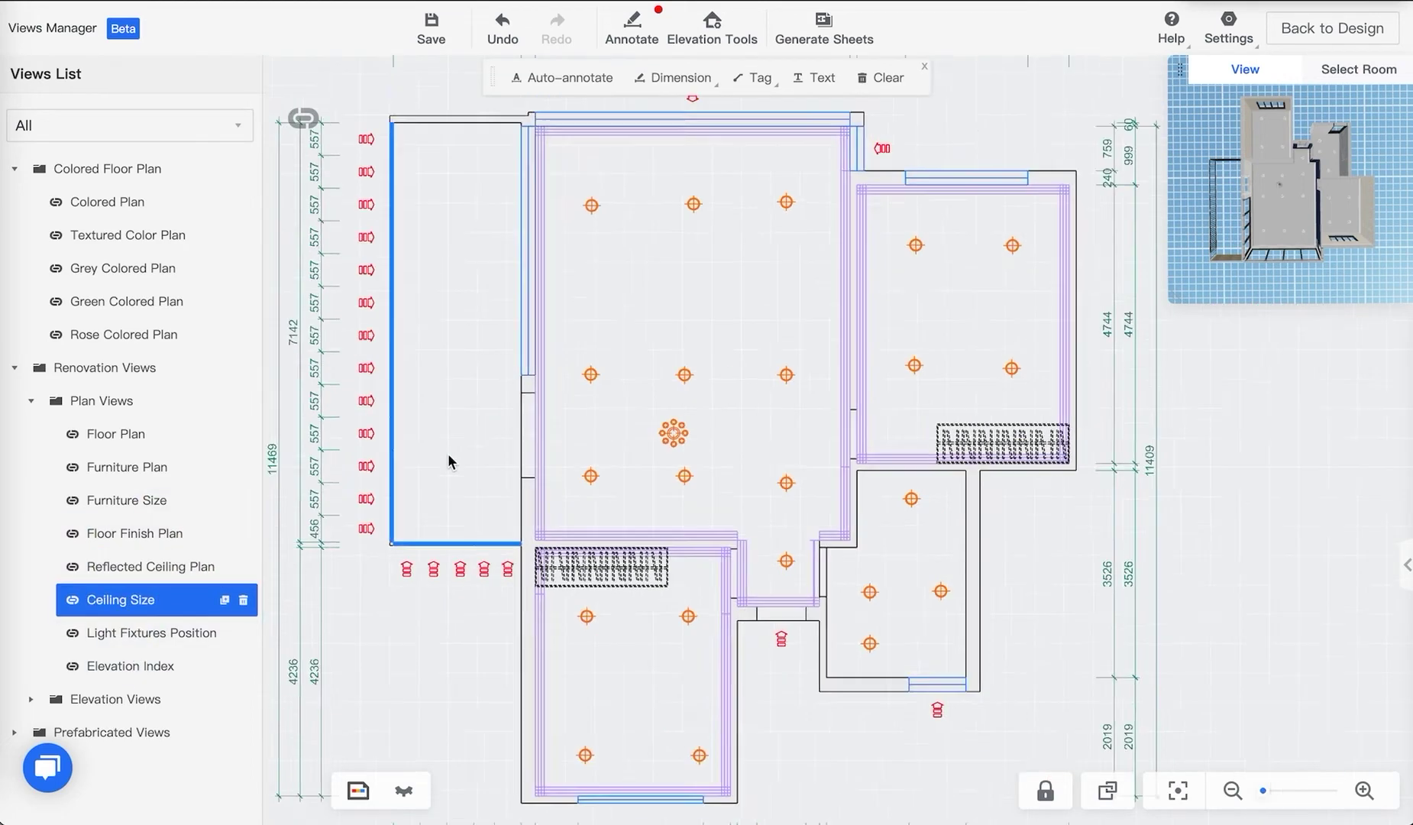
drag(460, 464, 531, 387)
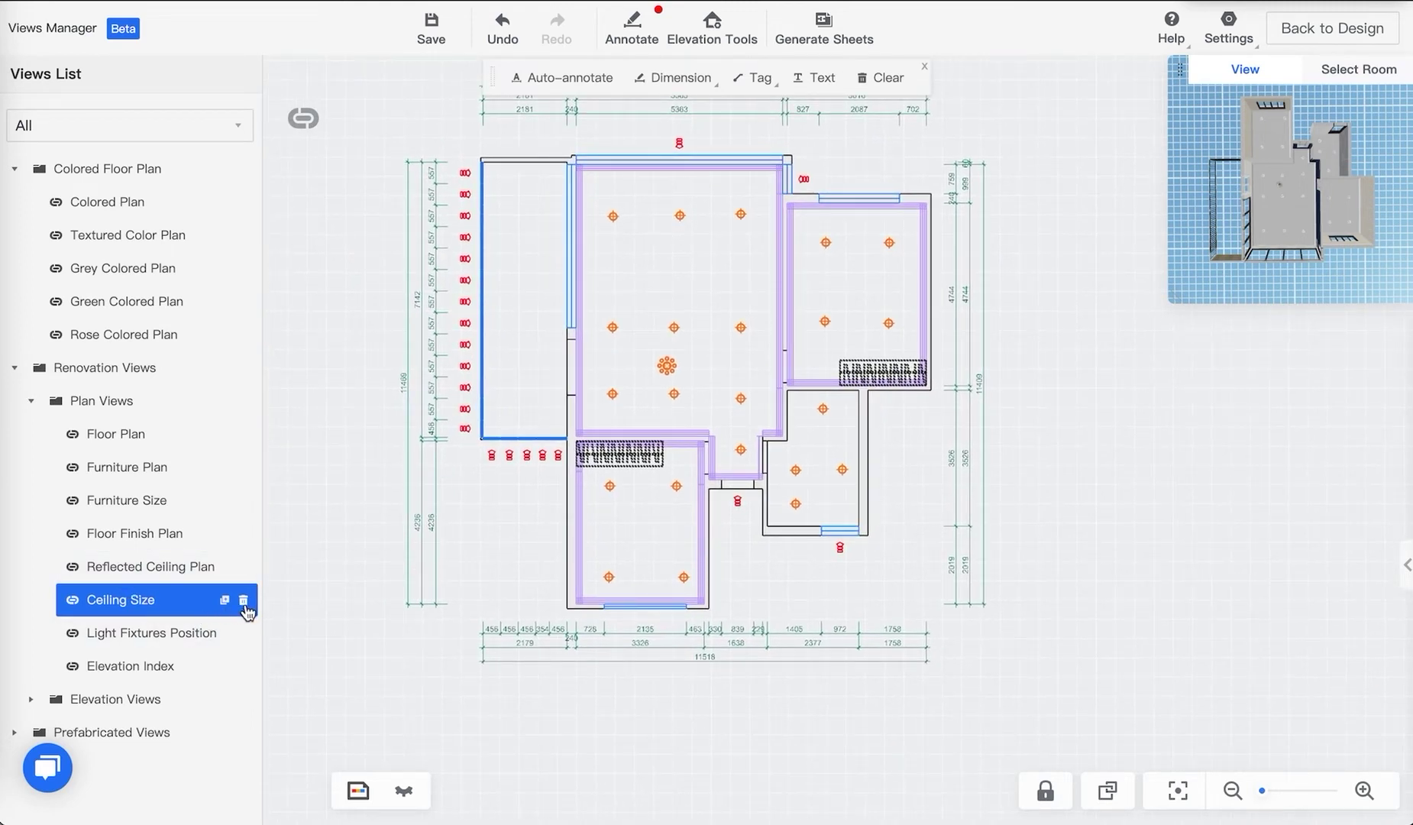
Duplicate the Reflected Ceiling Plan view within the Plan Views folder
click(183, 569)
click(225, 567)
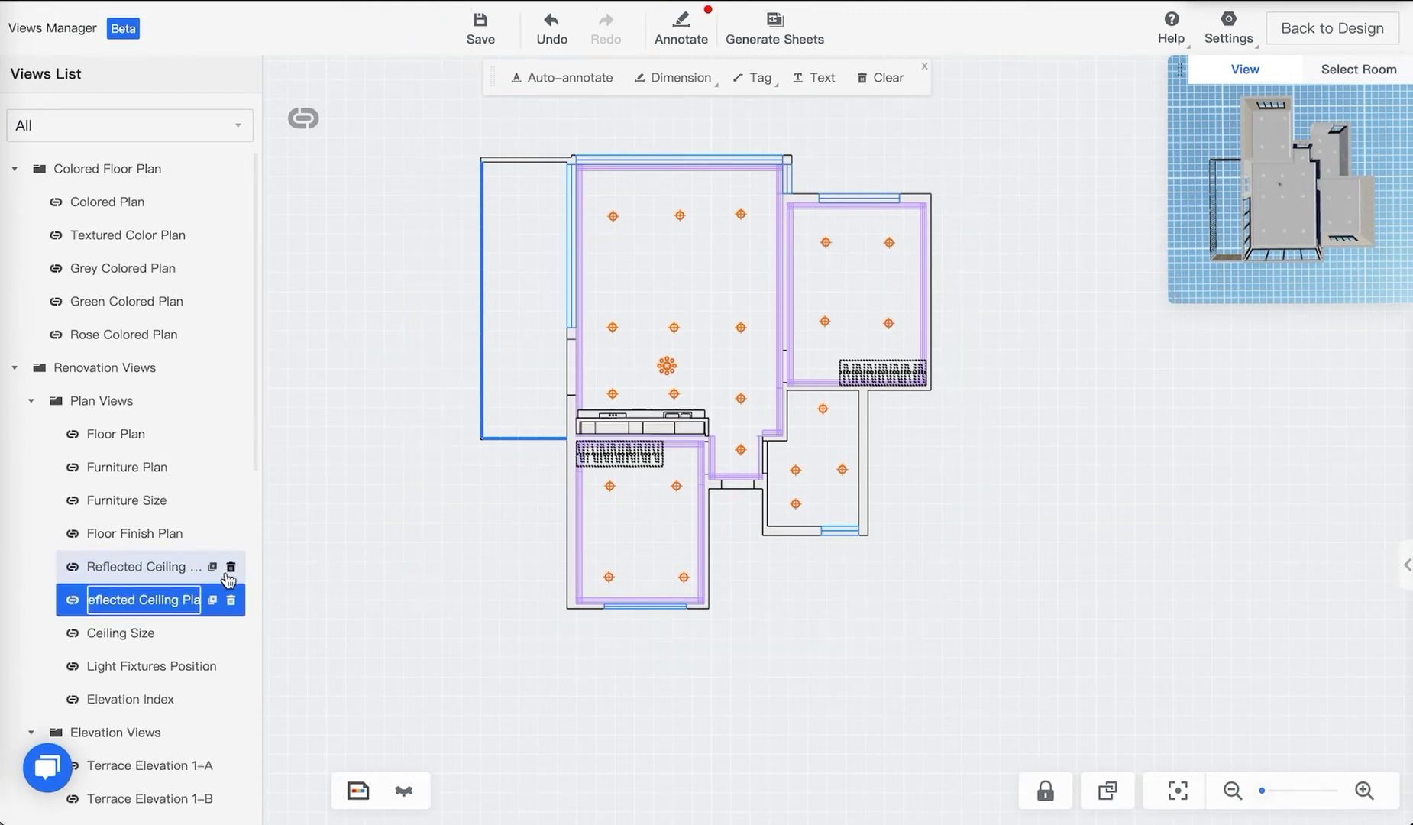
double_click(164, 599)
Delete the Ceiling Size view from the Plan Views folder
click(205, 641)
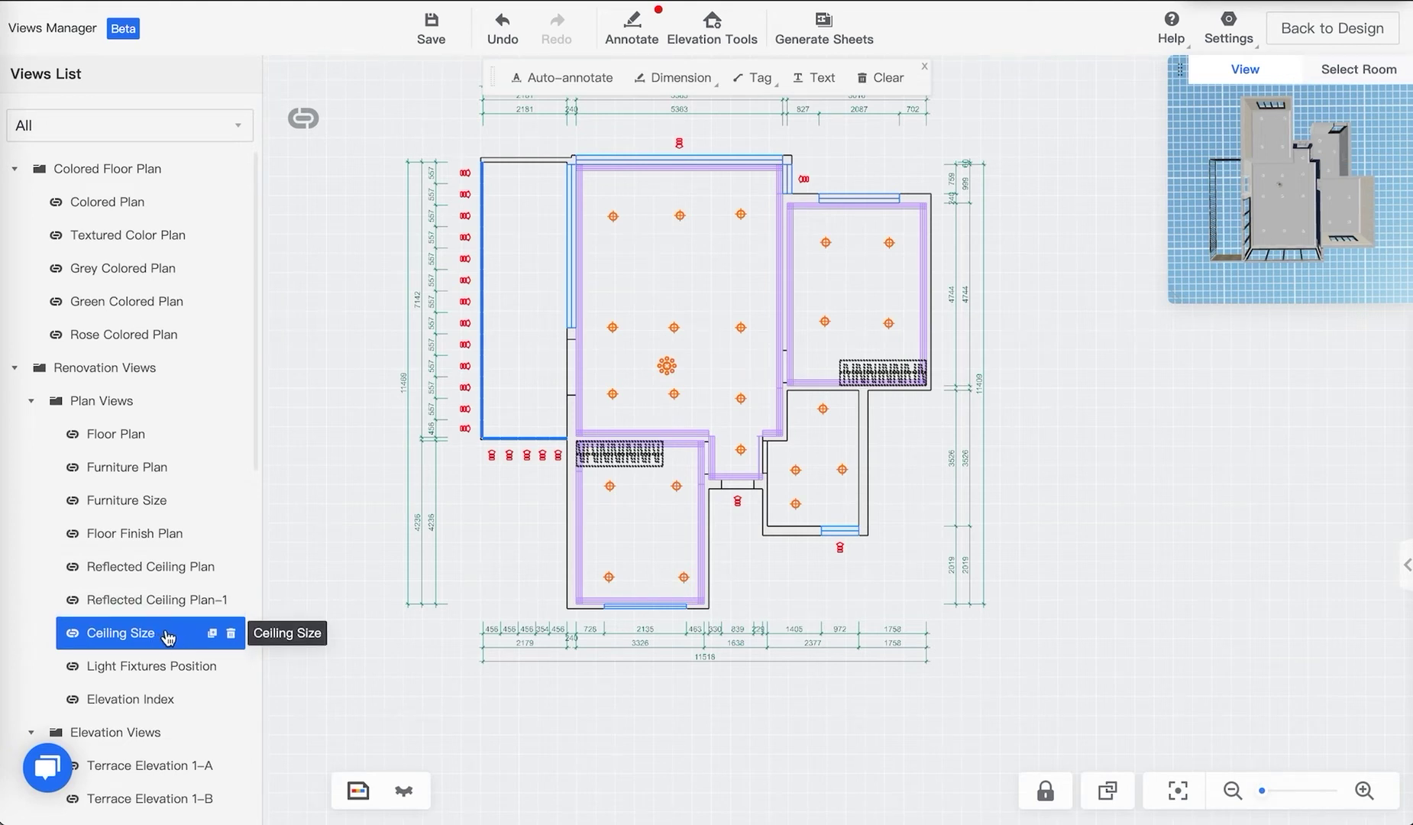
click(231, 633)
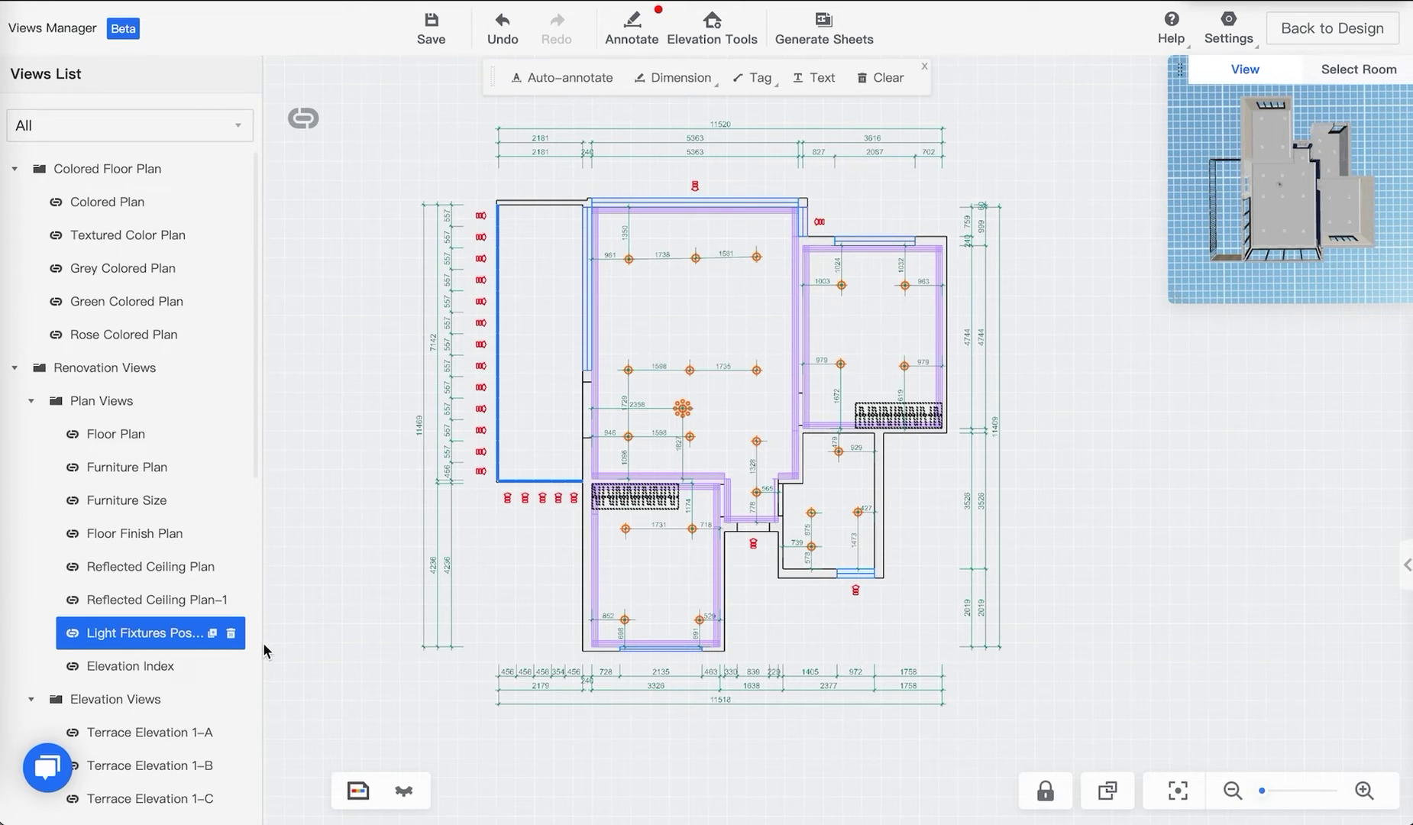
Display the Elevation Index under Renovation Views and clear all elevation marks and elevation views
scroll(195, 661, down, 1)
click(124, 624)
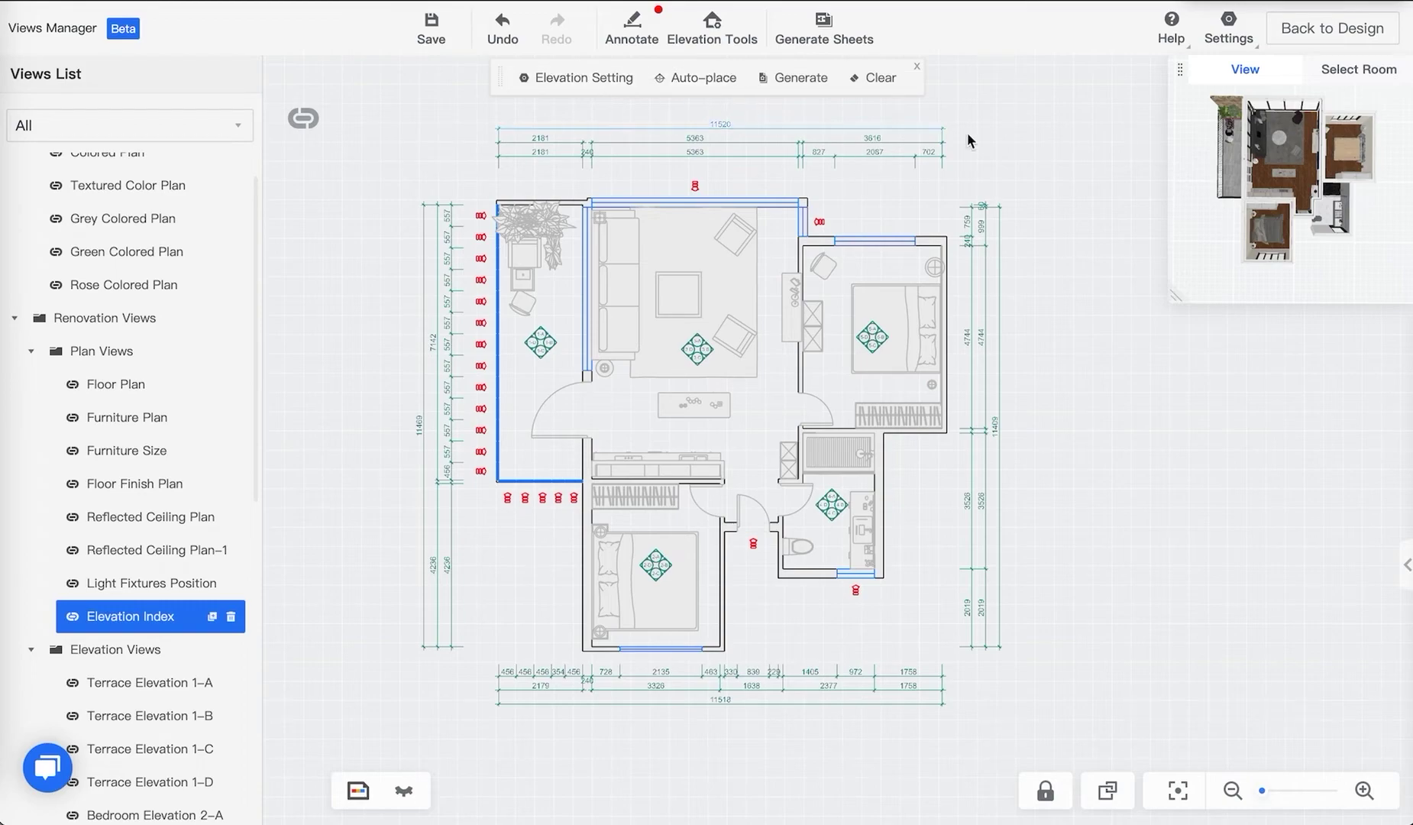
click(875, 77)
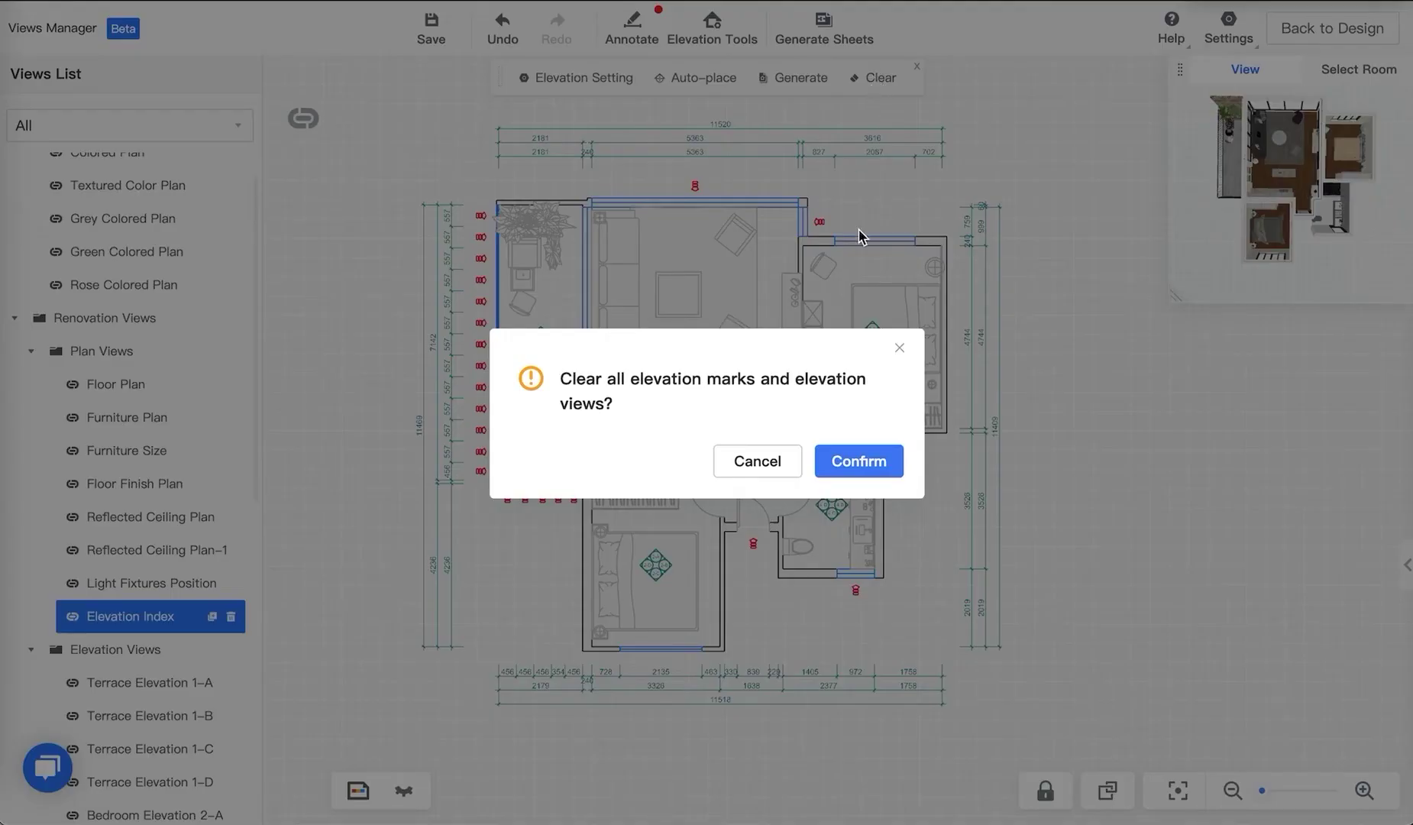
click(856, 461)
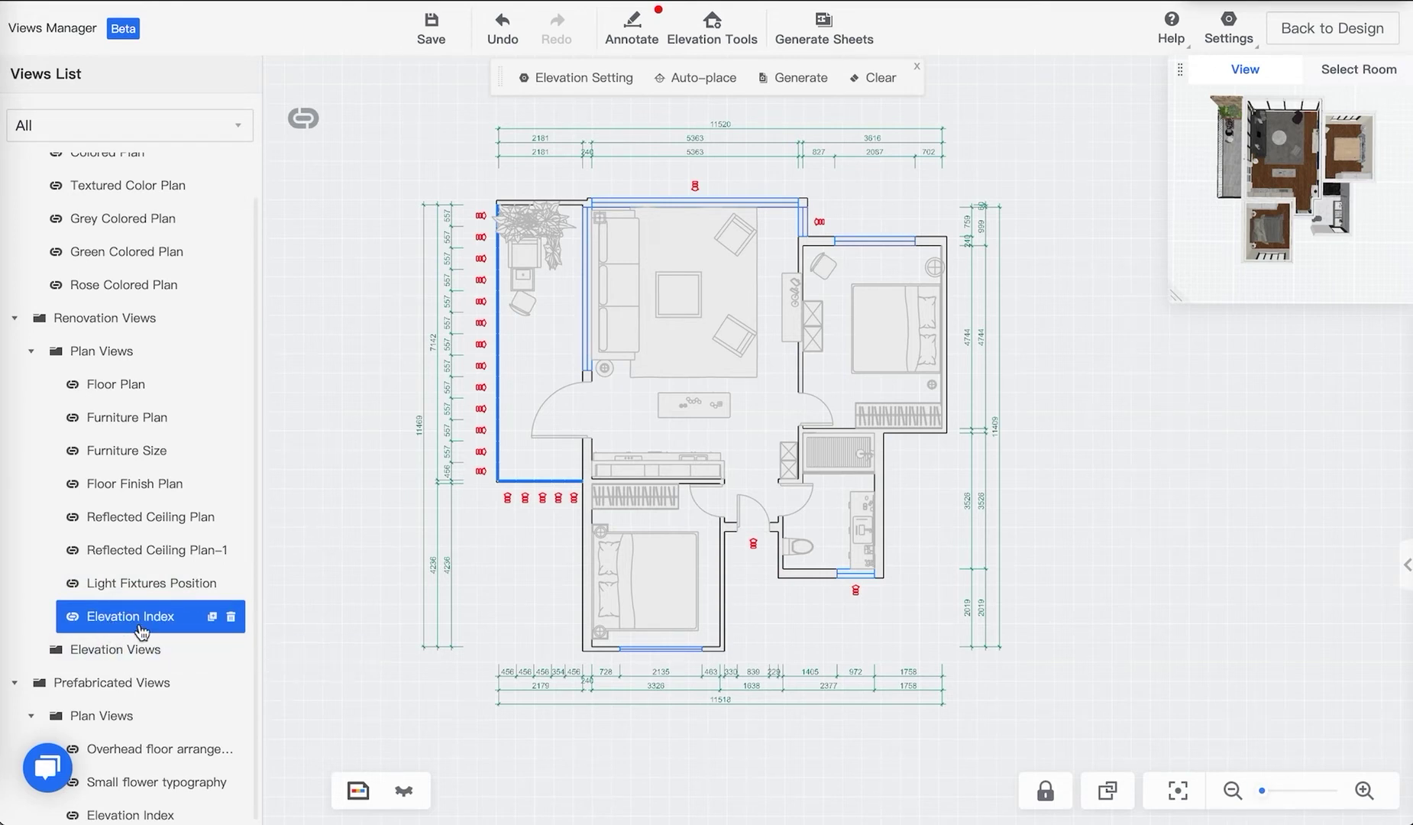
Check the Elevation Views folder and review the Elevation Wall Setting options without changing them
click(111, 655)
click(555, 81)
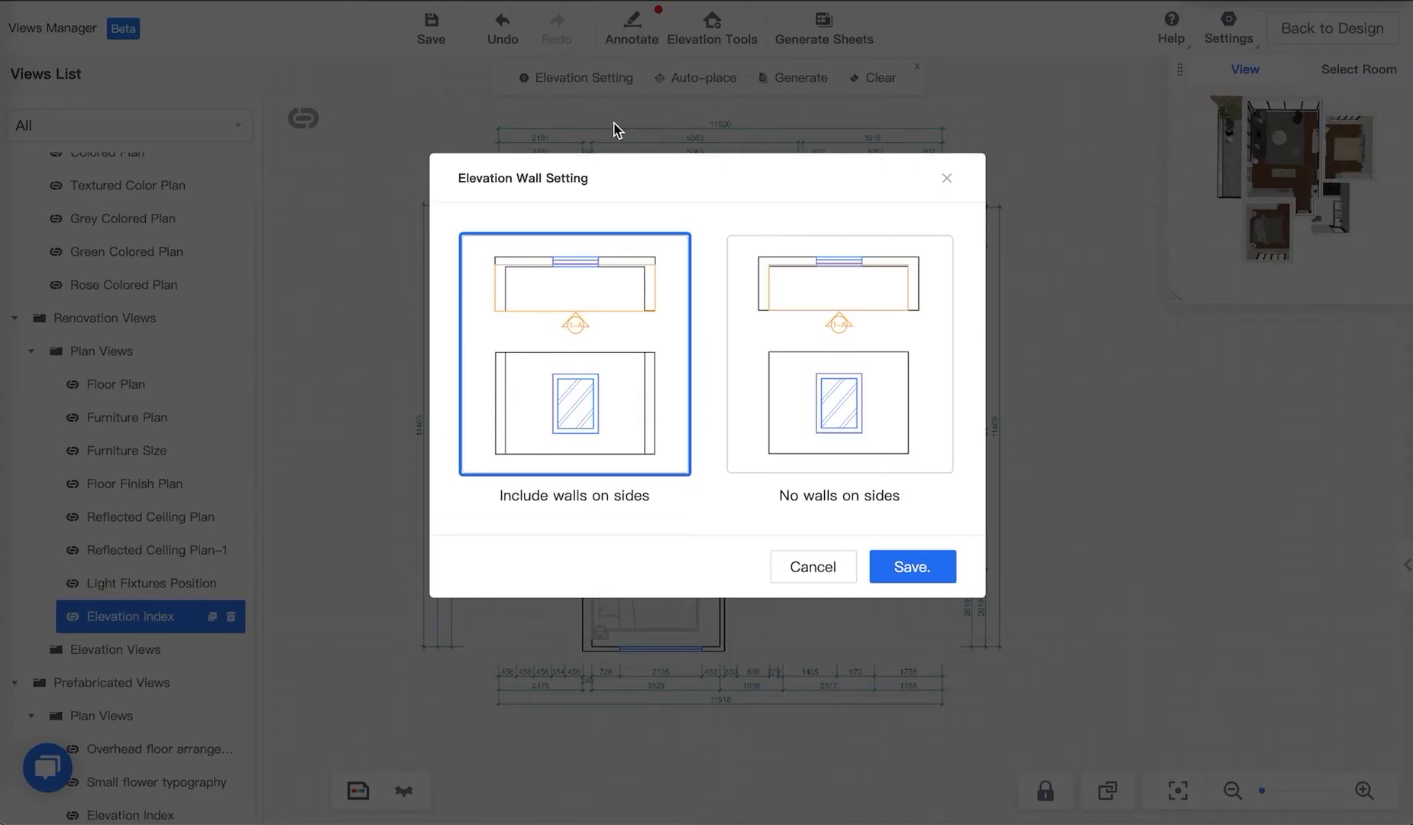
click(947, 178)
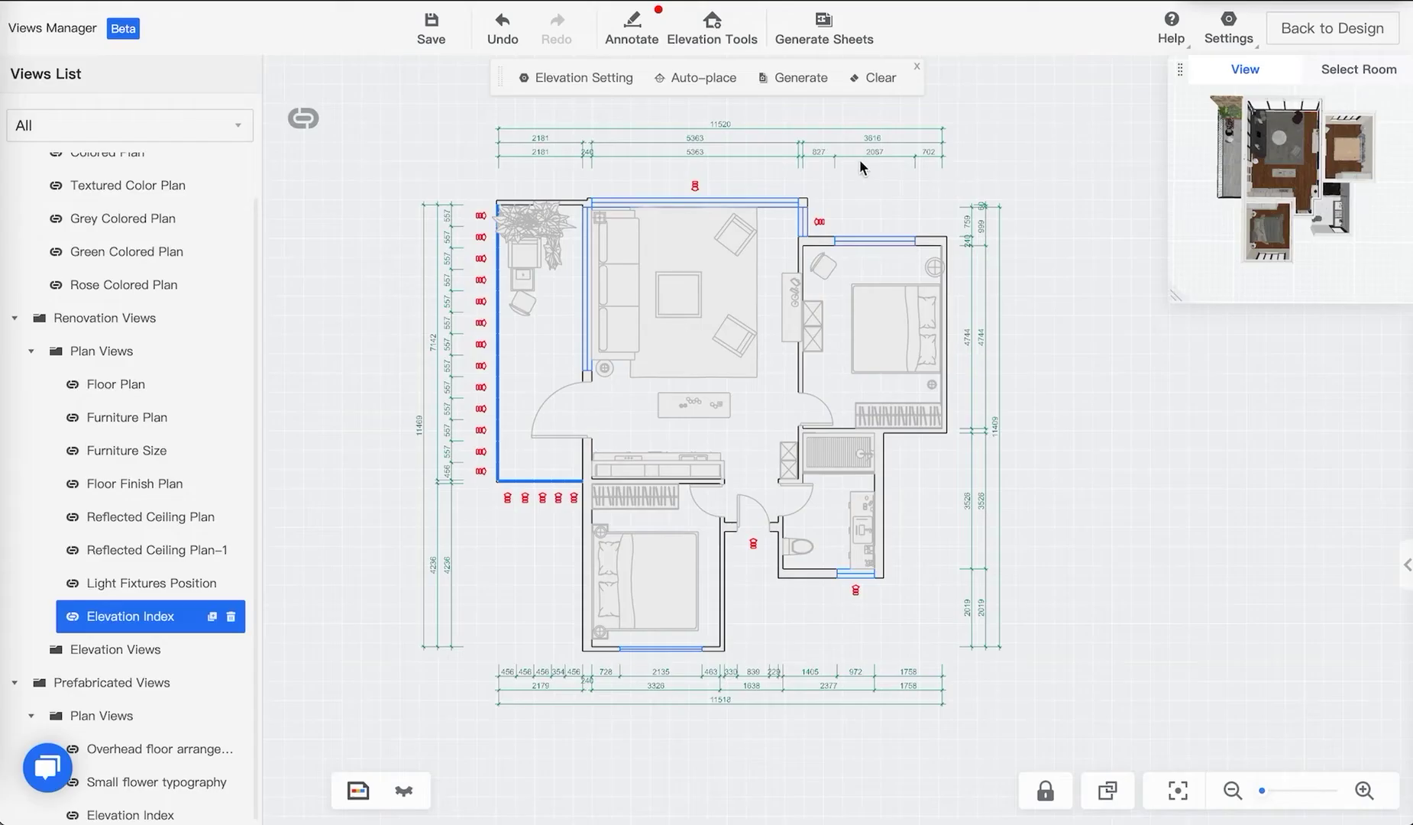
Compare the two Elevation Wall Setting options and save the setting as Include walls on sides
click(562, 80)
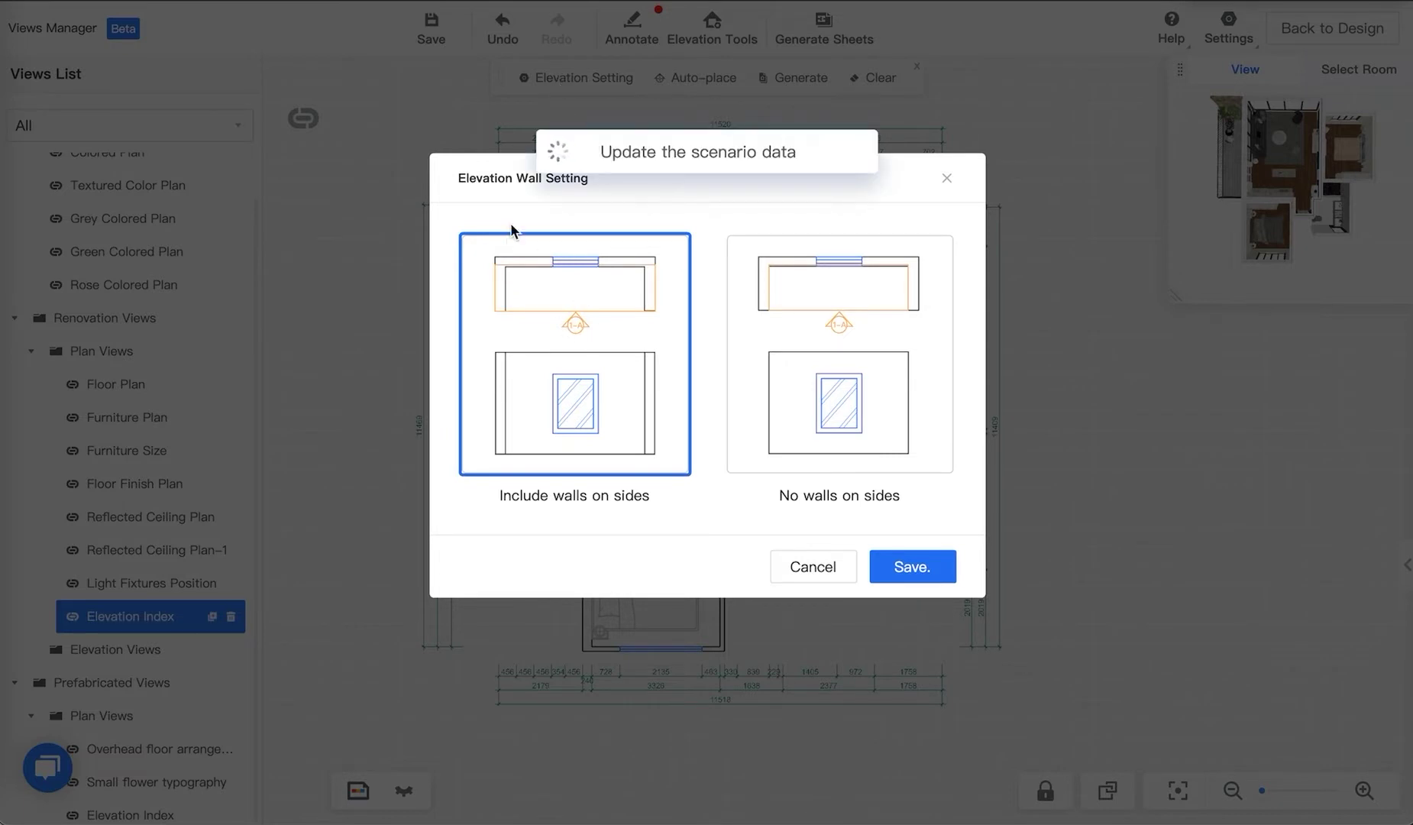
click(874, 321)
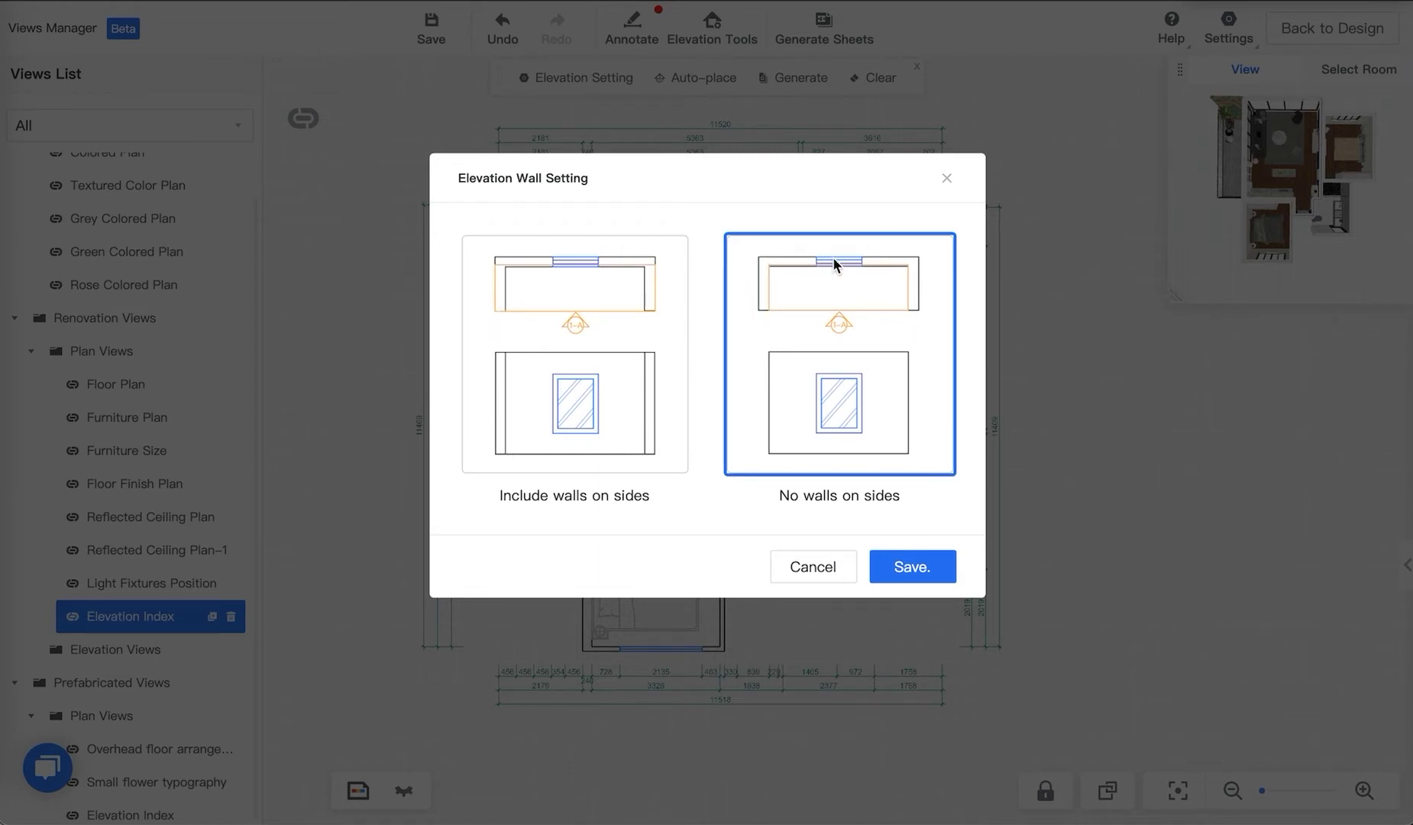
click(594, 416)
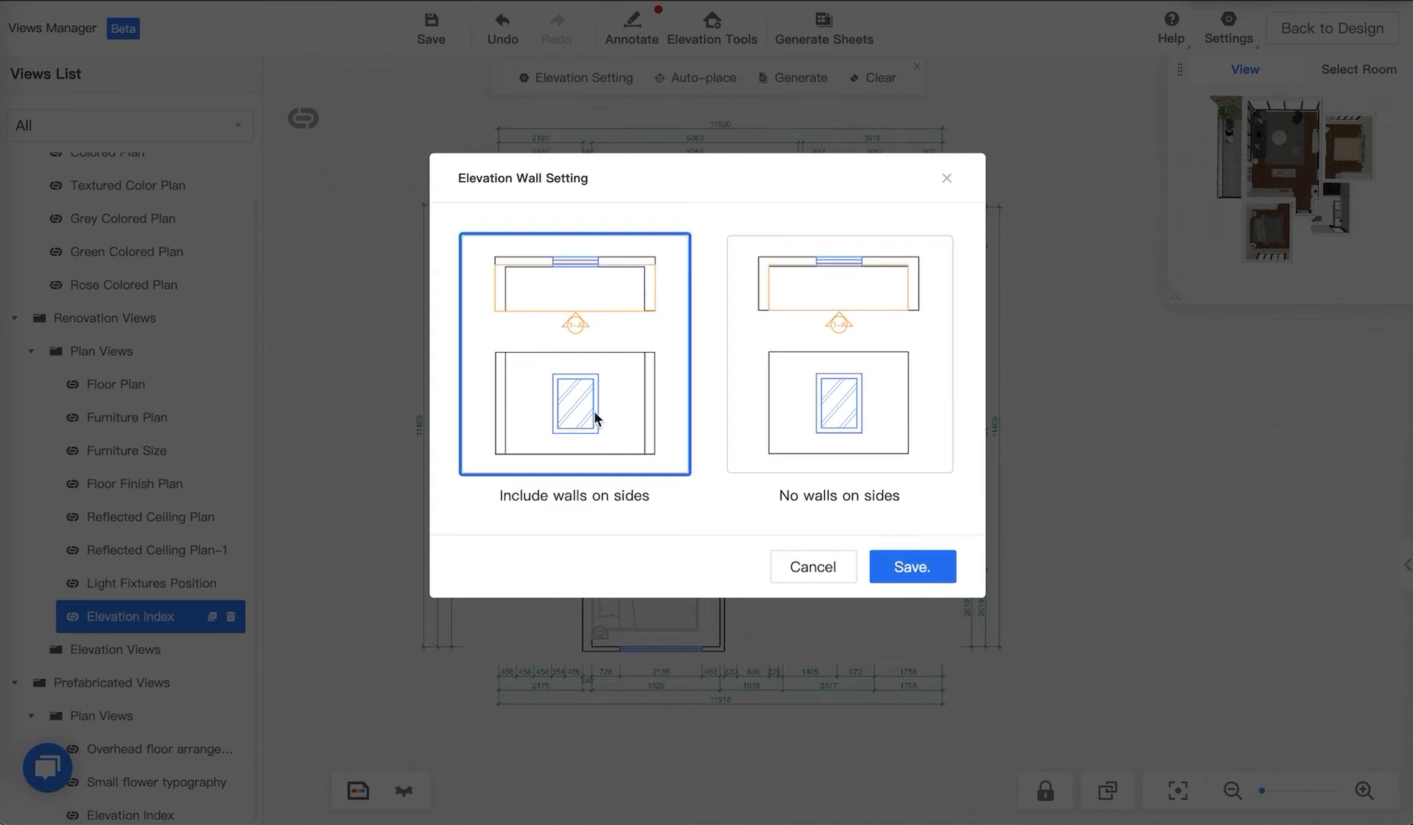
click(911, 566)
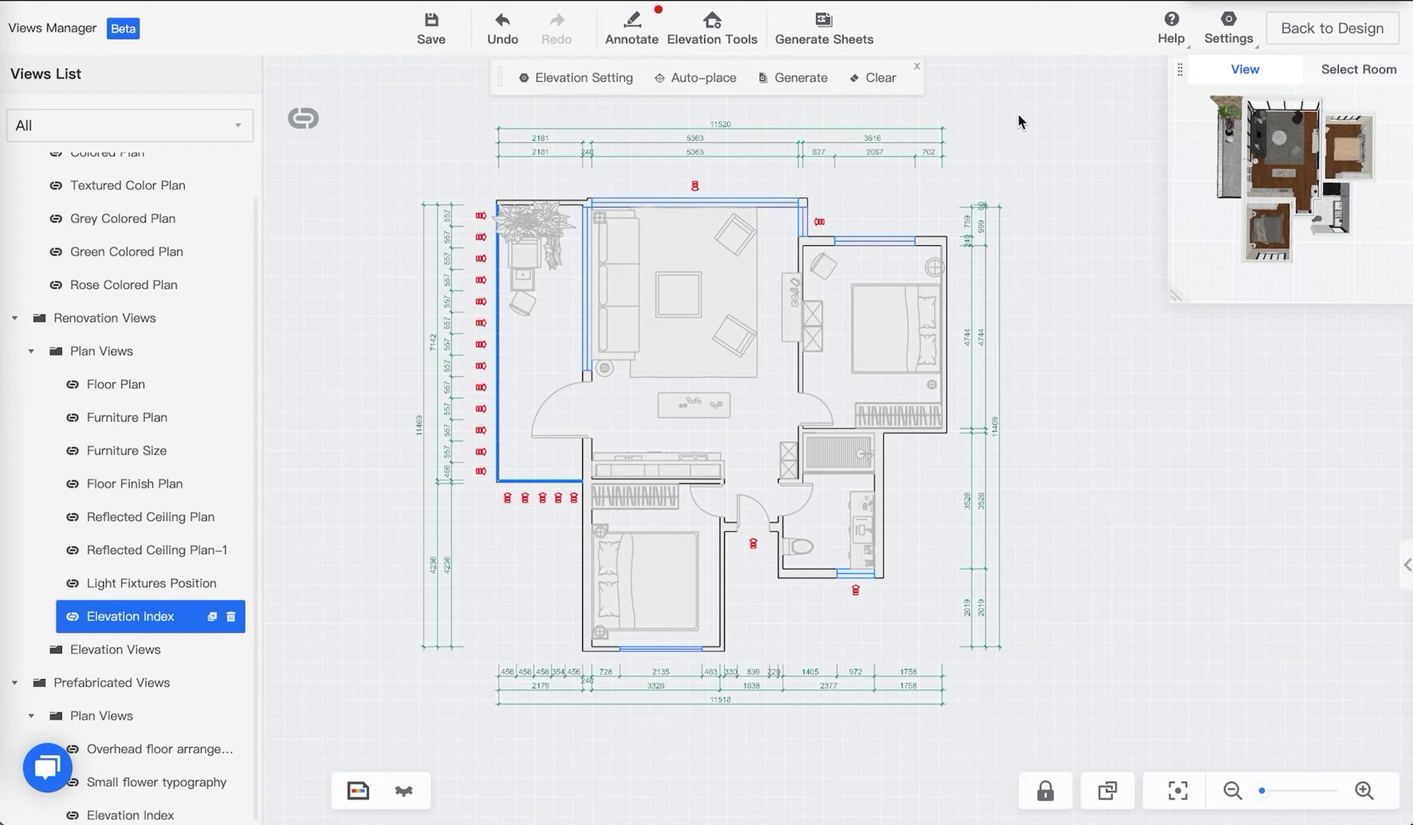
Auto-place elevation marks in every room of the plan, dismiss the marker-editing tip and check the placed marks
click(685, 79)
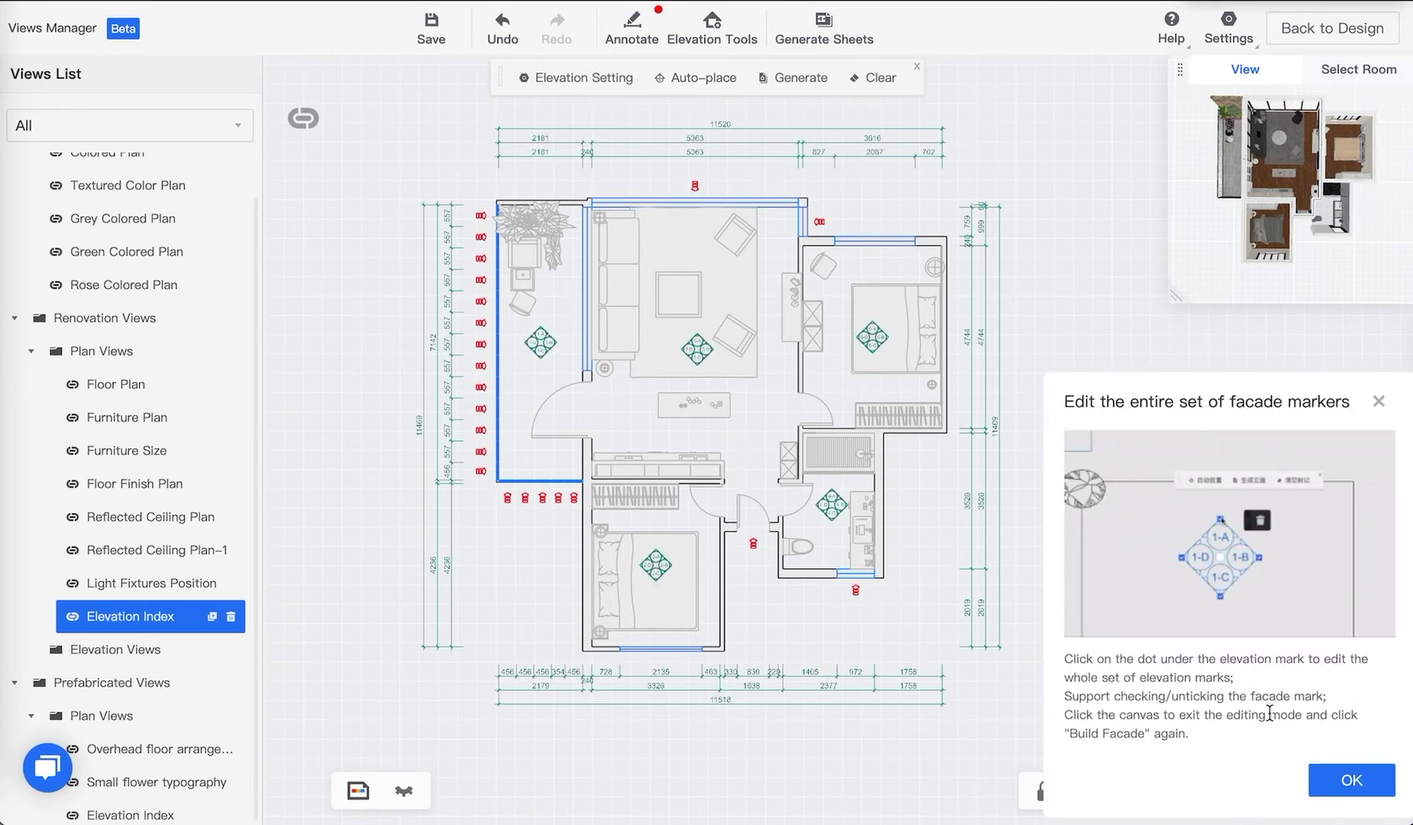
click(1341, 788)
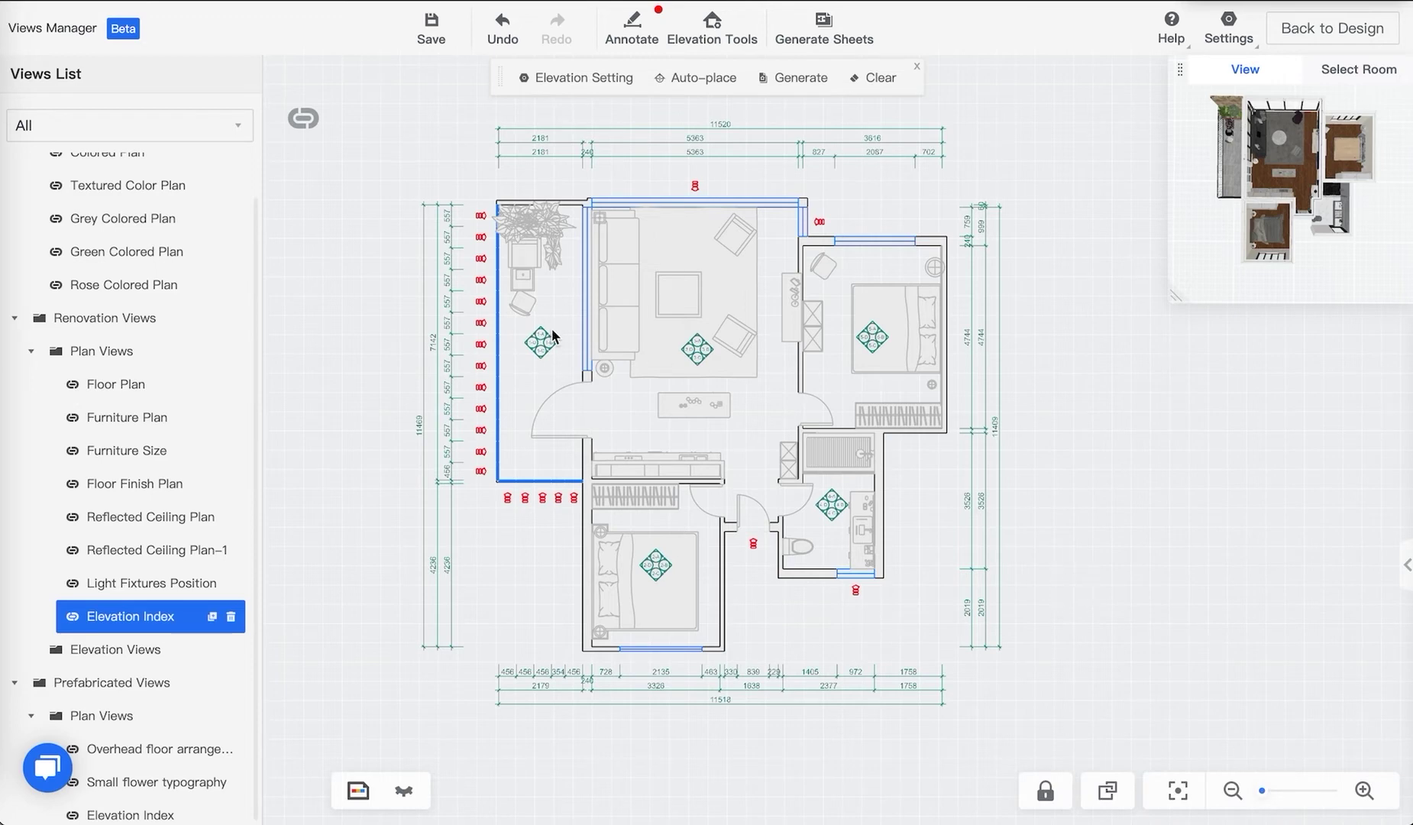
scroll(553, 336, up, 5)
drag(557, 355, 502, 336)
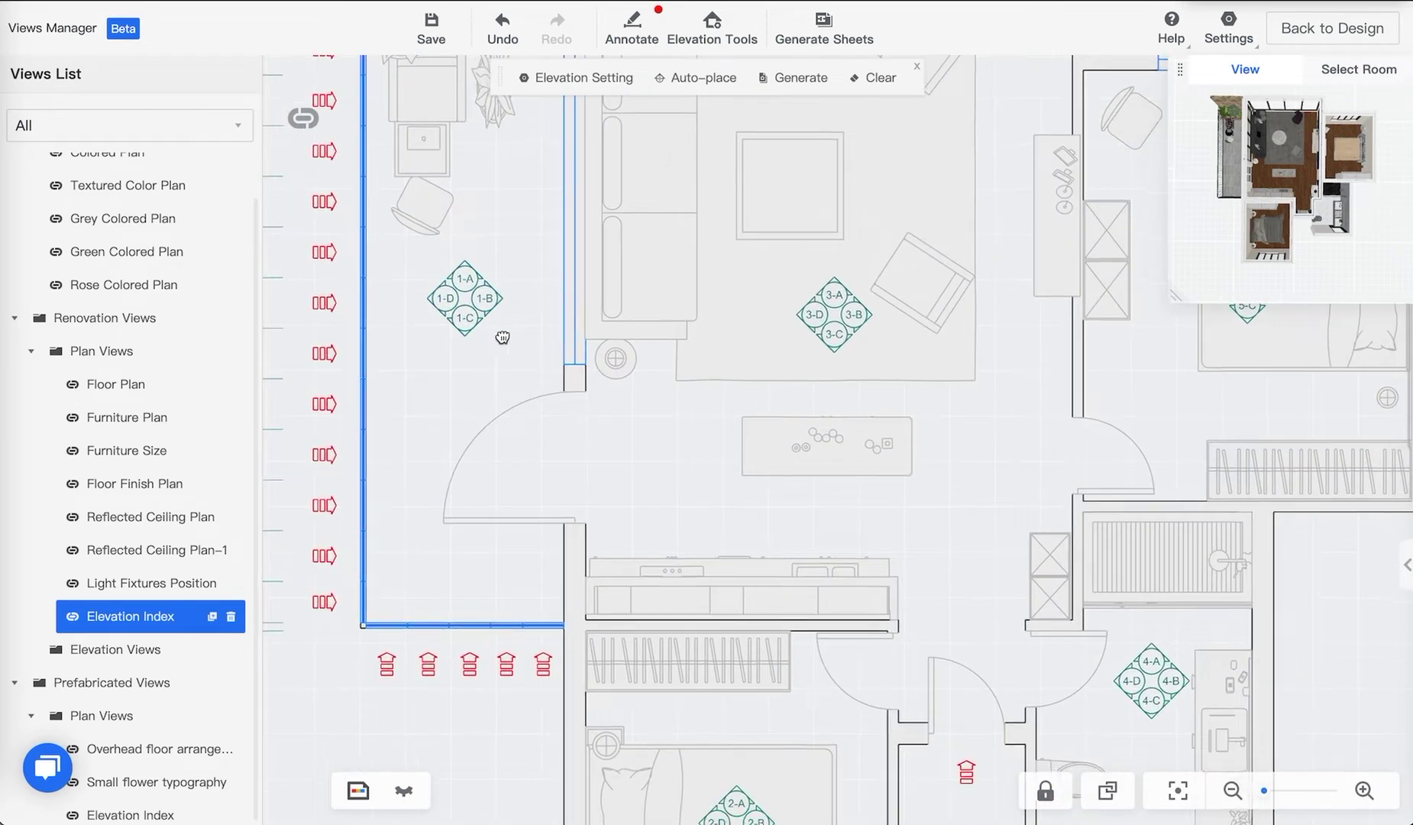
scroll(503, 341, down, 5)
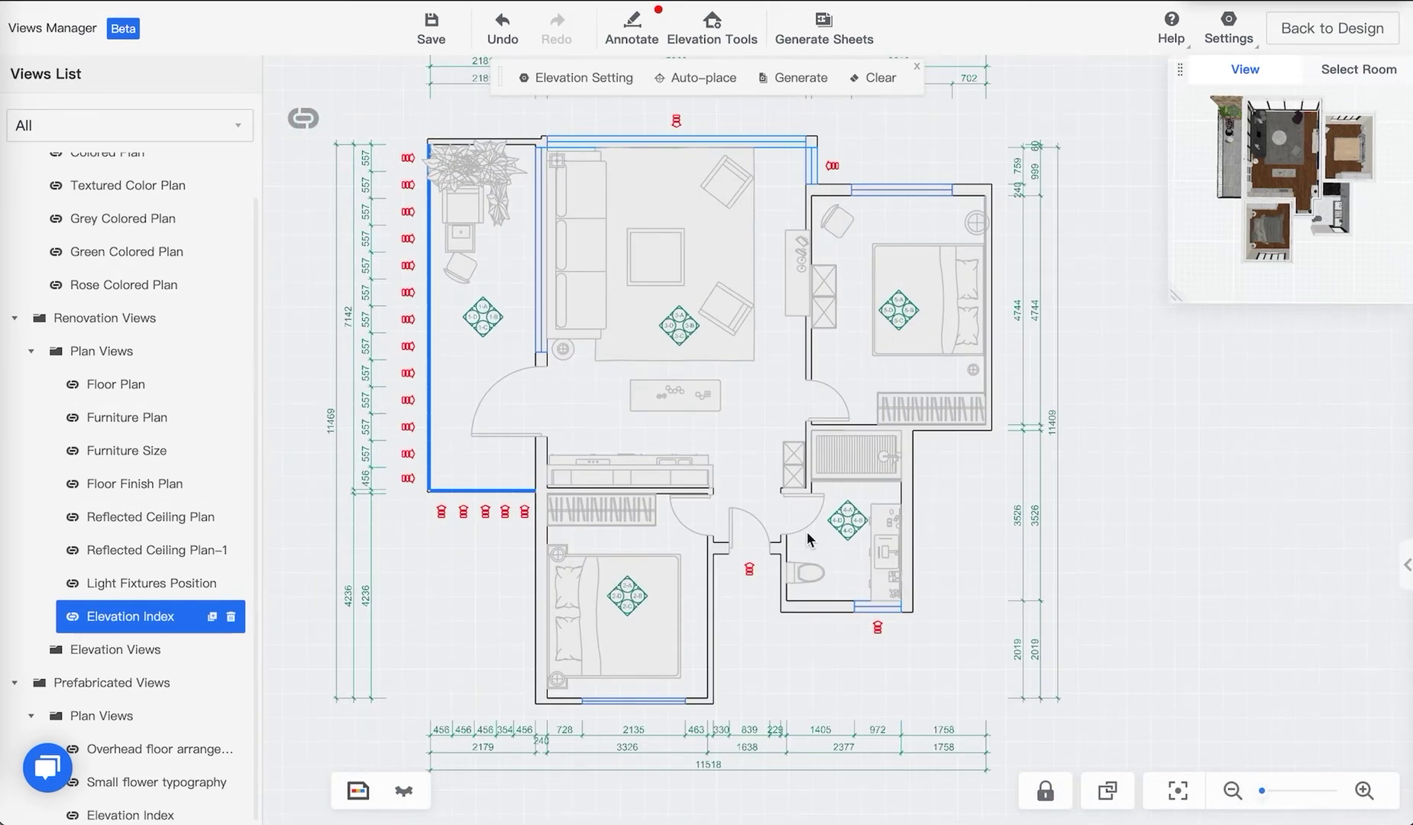
Narrow the range of elevation mark 3-A to the room's inner wall faces and extend its far edge beyond the window wall
scroll(680, 326, up, 3)
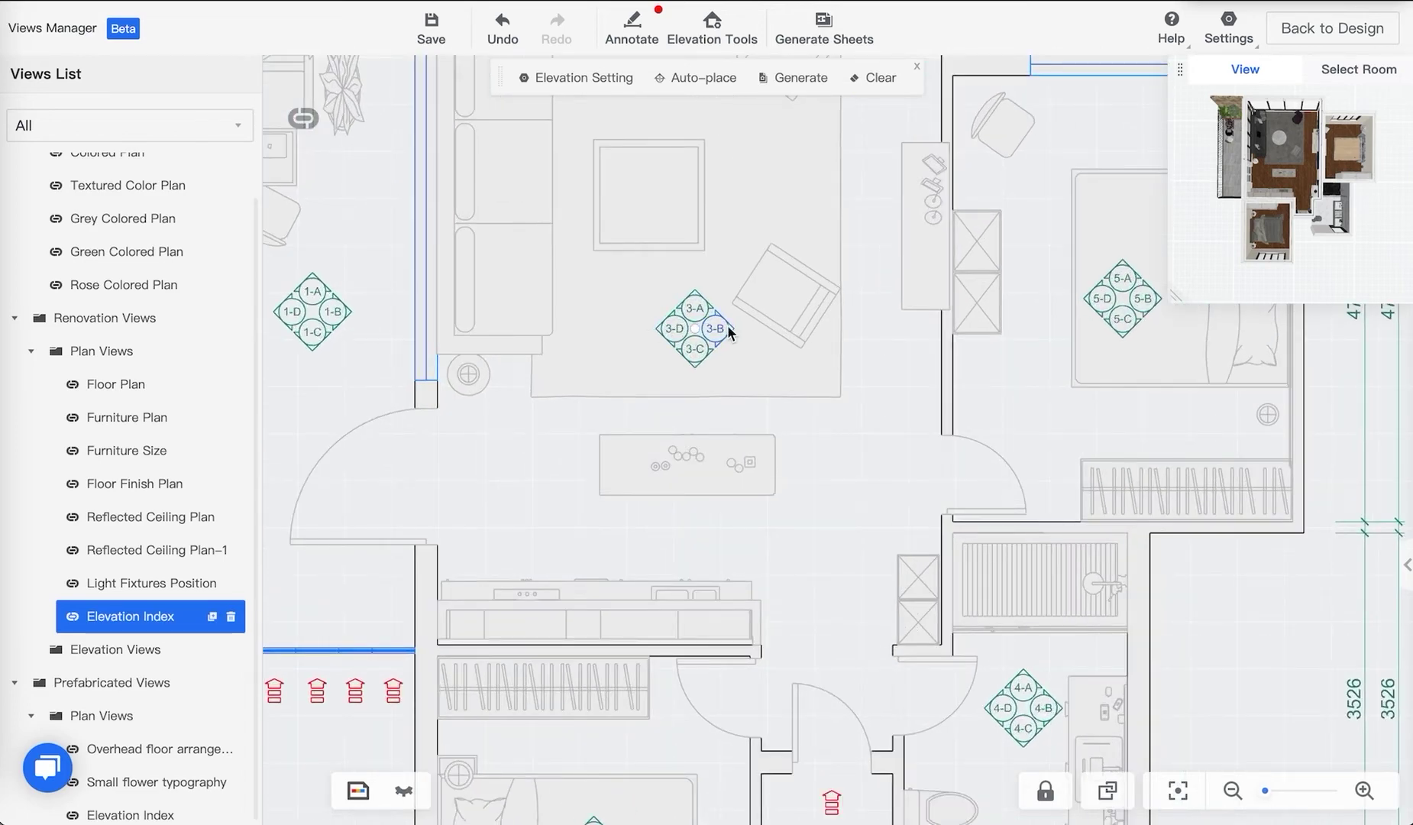
drag(803, 382, 800, 607)
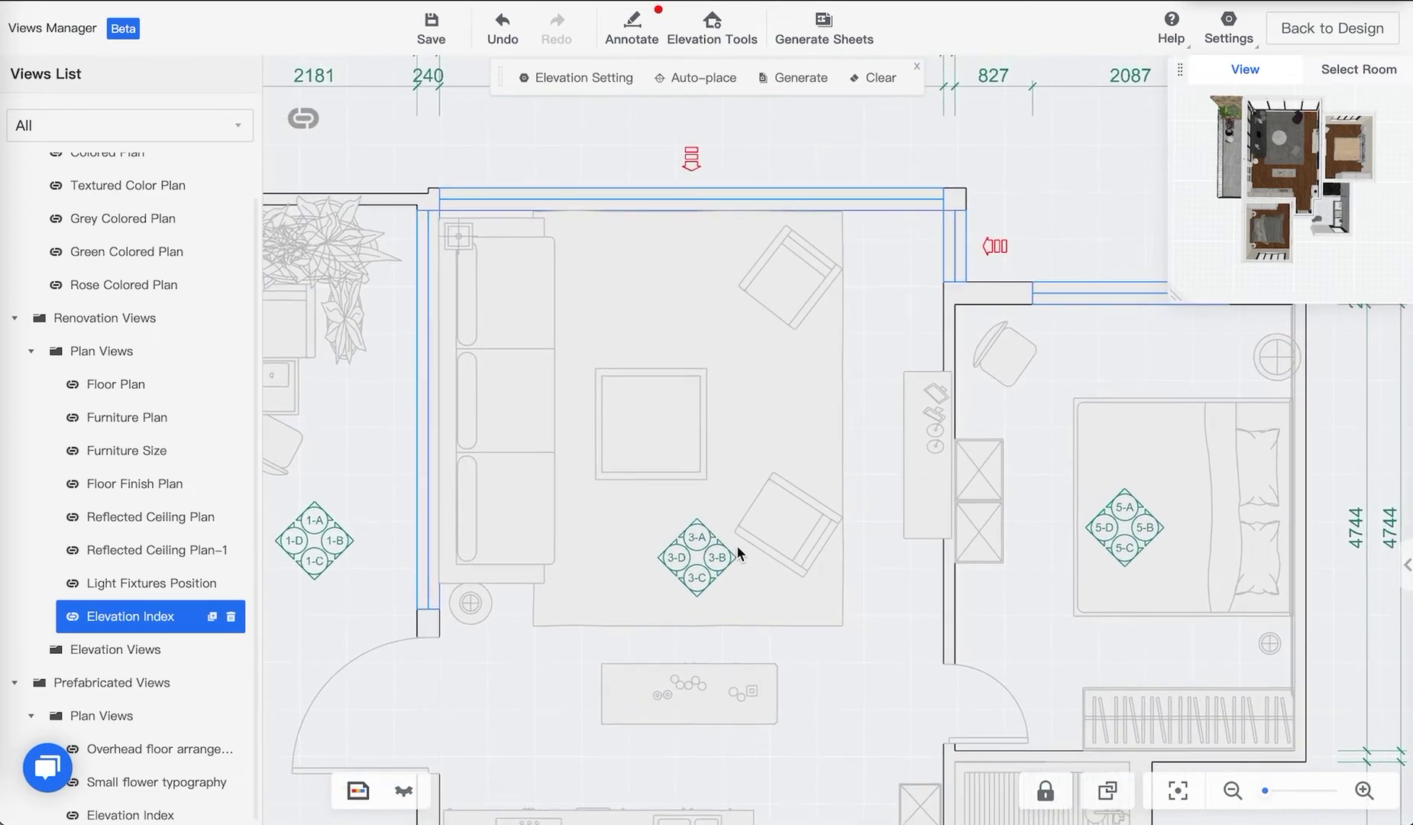
scroll(697, 526, up, 5)
click(697, 531)
scroll(735, 536, down, 5)
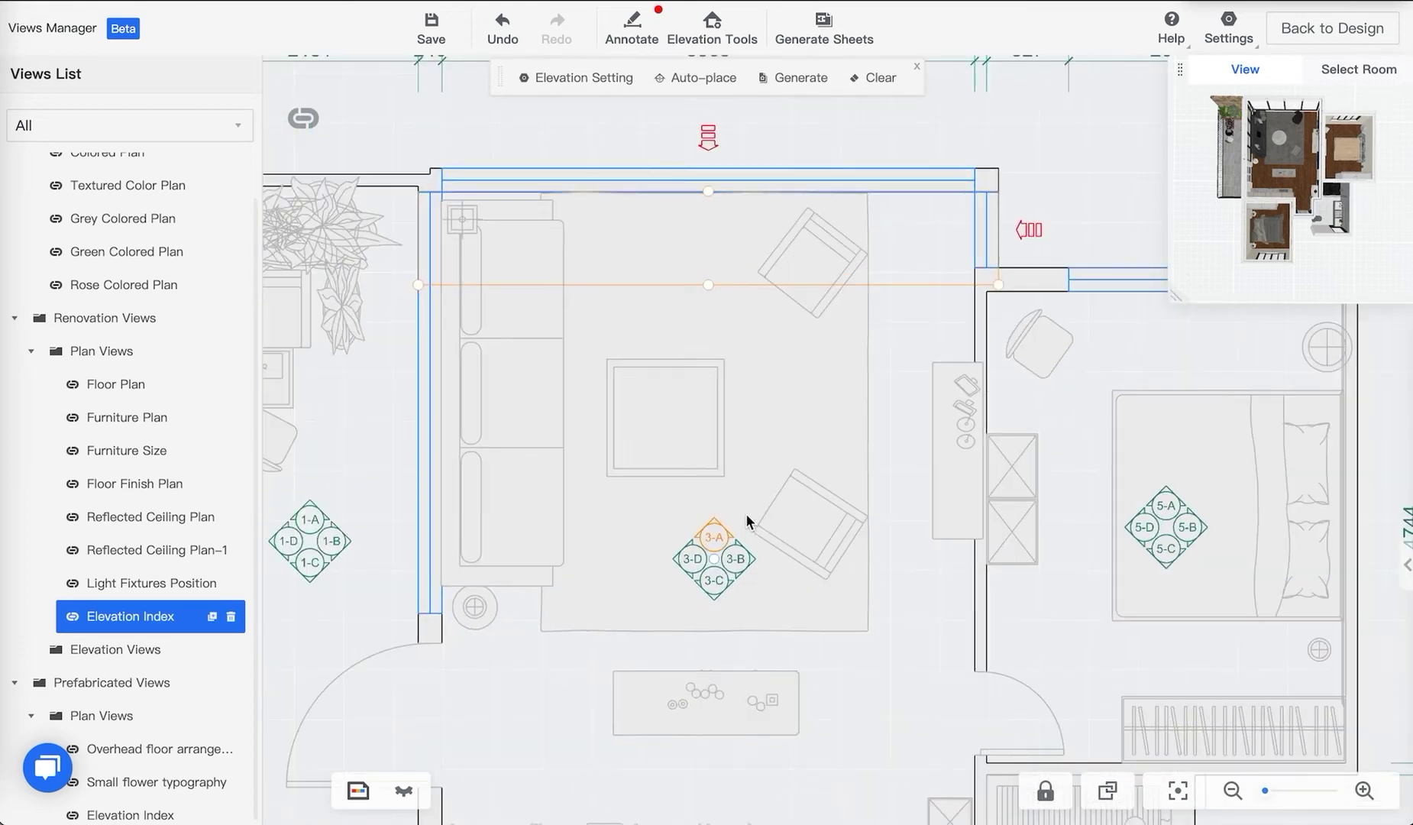
mouse_move(992, 307)
mouse_down()
mouse_move(952, 306)
mouse_move(969, 307)
mouse_up()
mouse_move(413, 306)
mouse_down()
mouse_move(450, 309)
mouse_move(436, 306)
mouse_up()
mouse_move(704, 213)
mouse_down()
mouse_move(710, 150)
mouse_move(706, 227)
mouse_move(716, 121)
mouse_up()
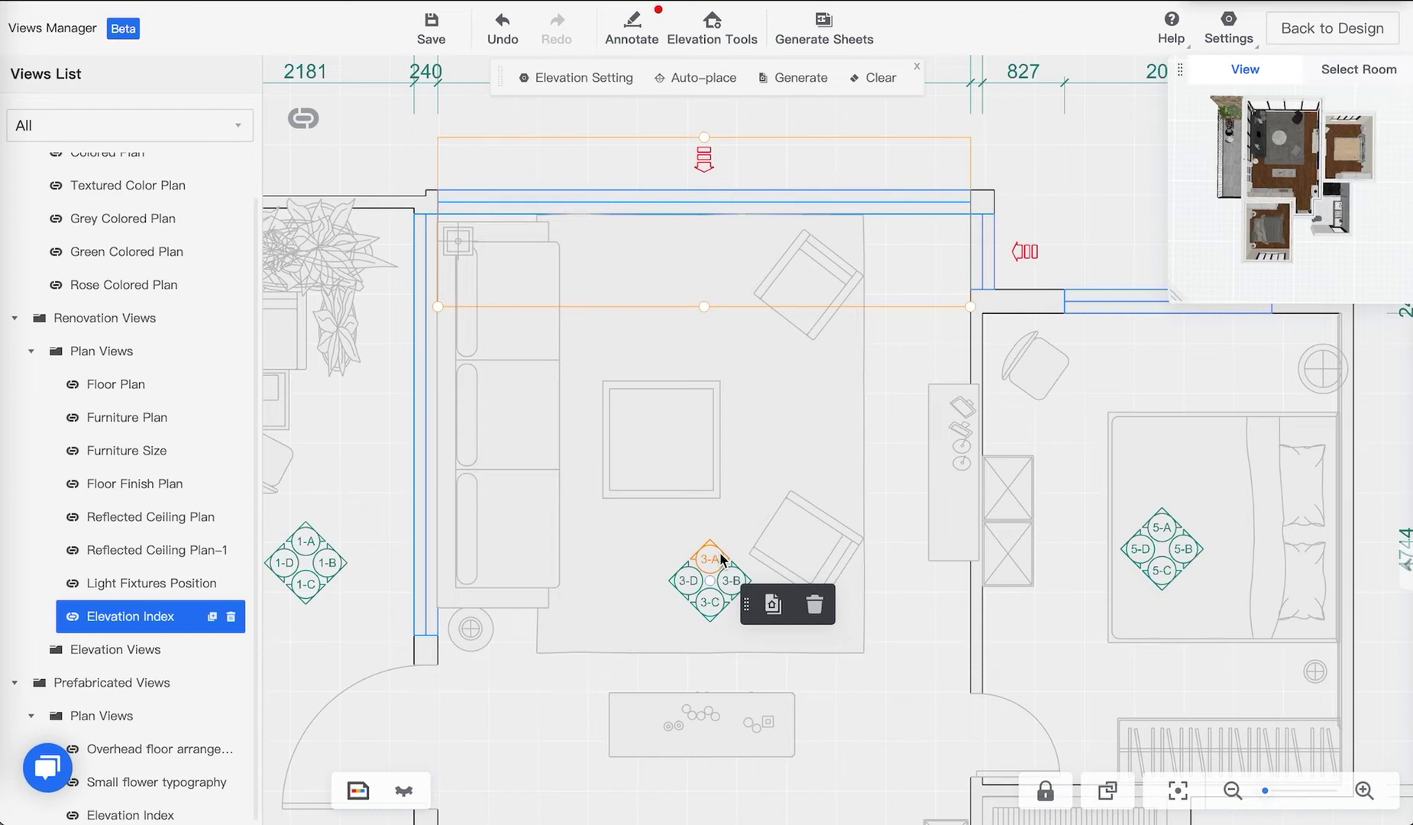
Generate the elevation views and display the elevation for mark 3-A
click(772, 607)
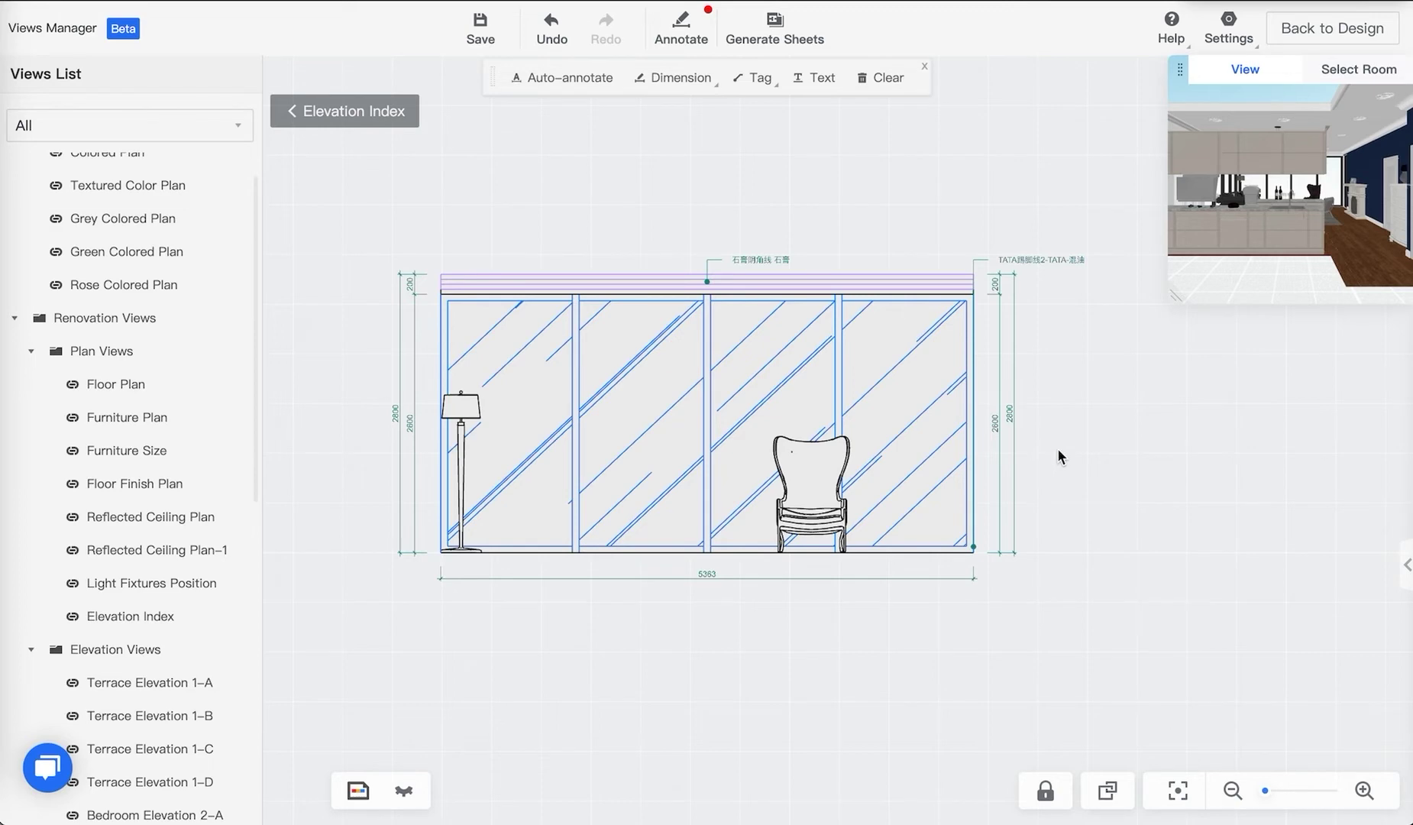
scroll(1062, 458, up, 2)
scroll(1063, 458, down, 2)
drag(1069, 460, 1104, 491)
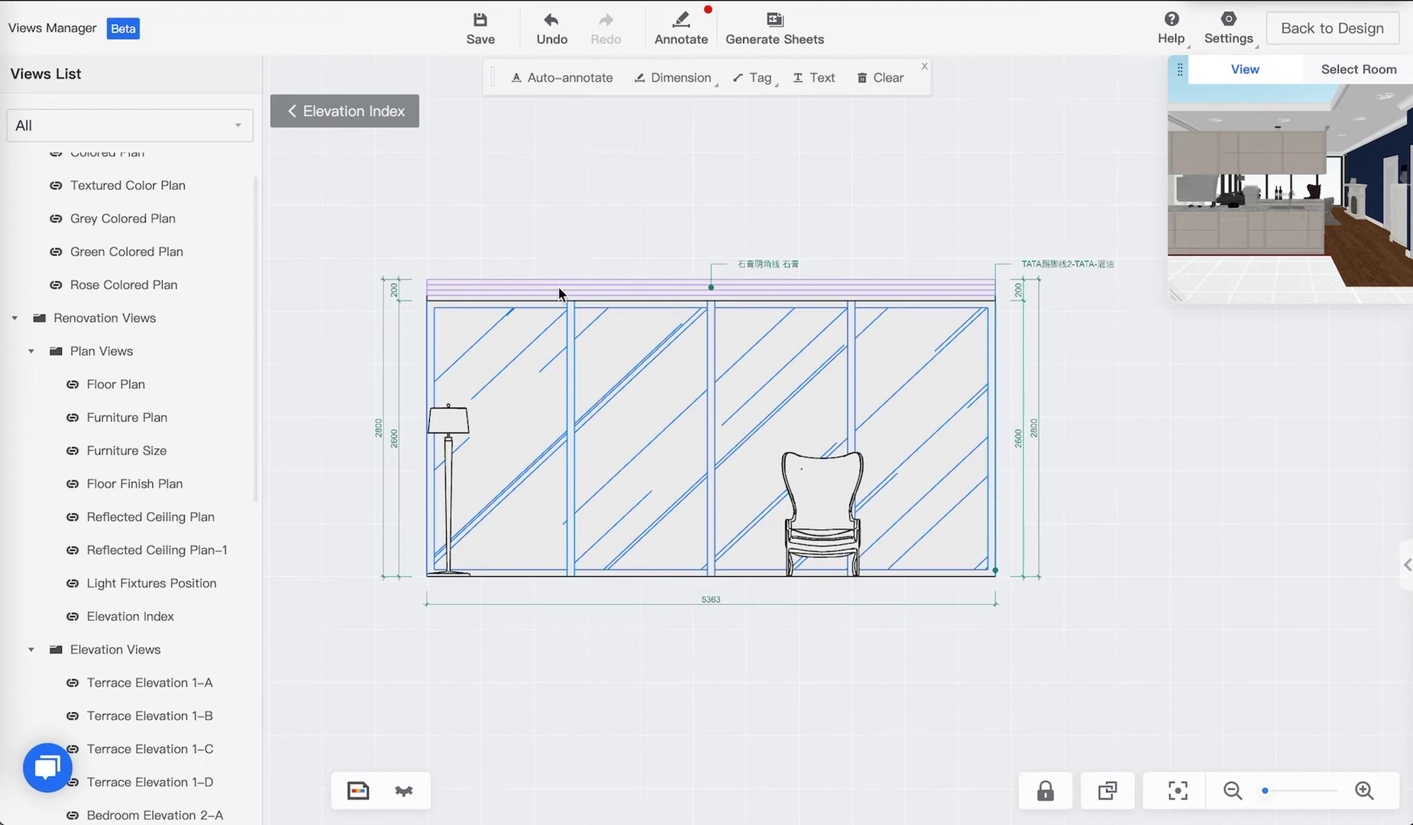
Hide the floor lamp and the armchair in the 3-A elevation
click(450, 429)
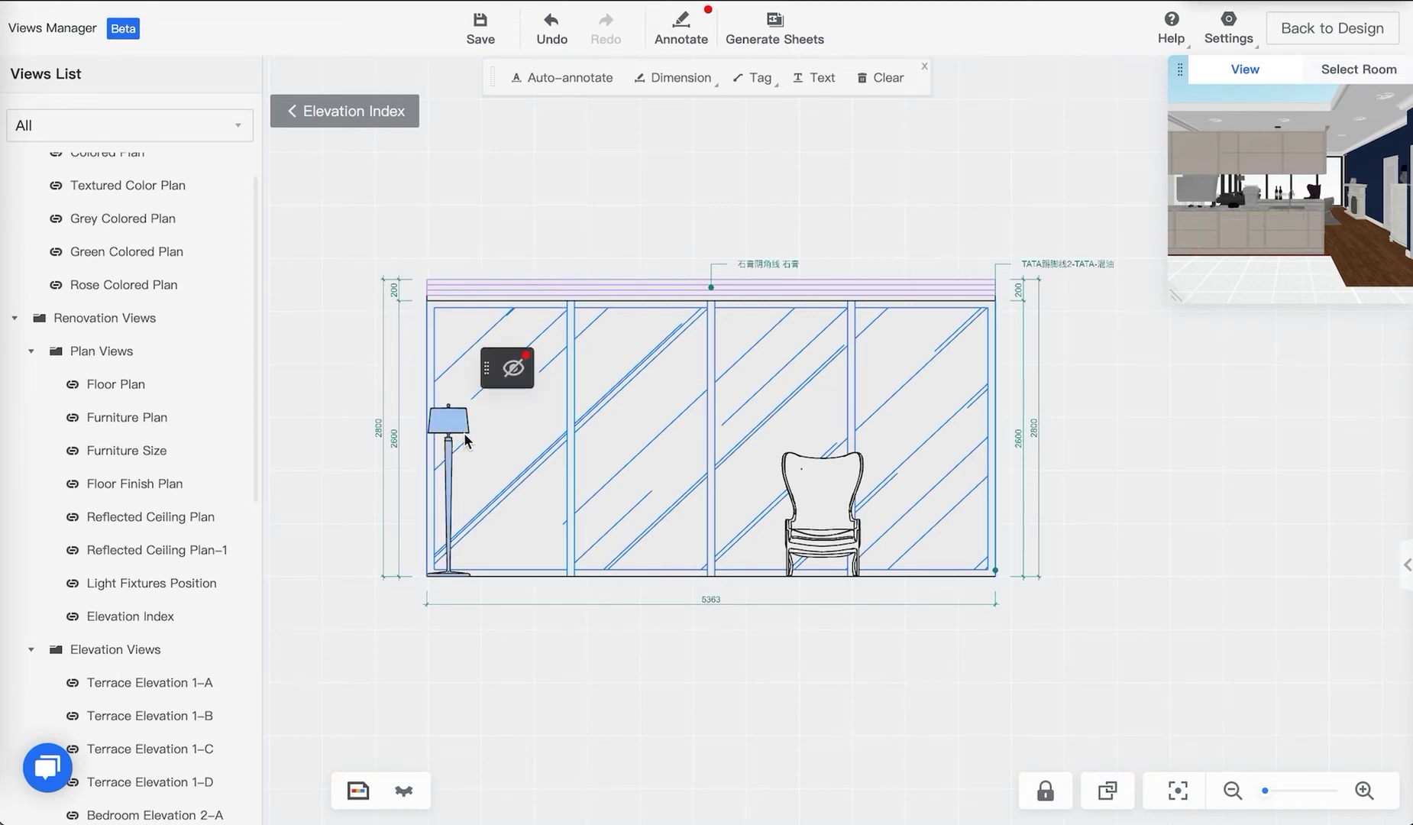
click(513, 368)
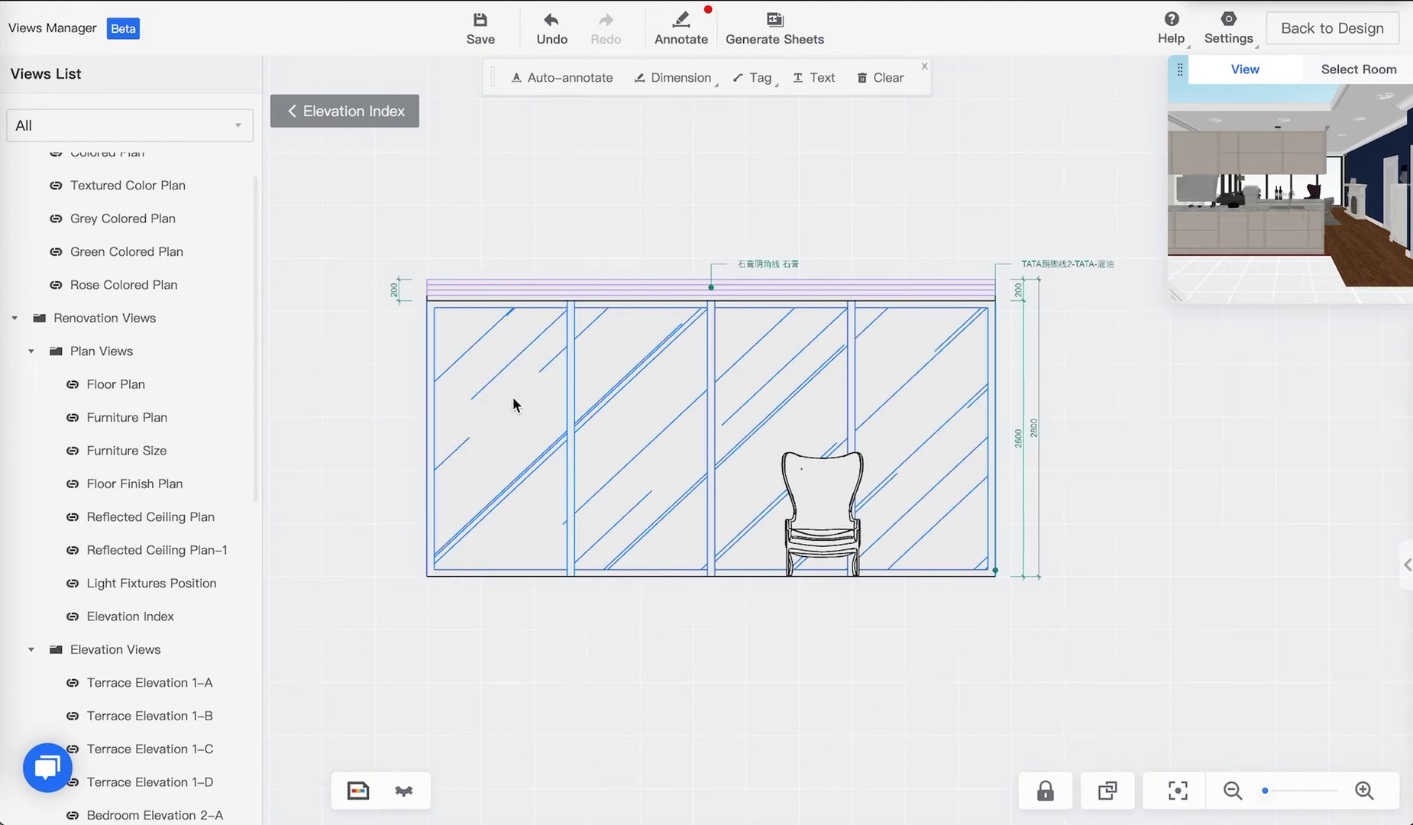
click(842, 493)
click(913, 425)
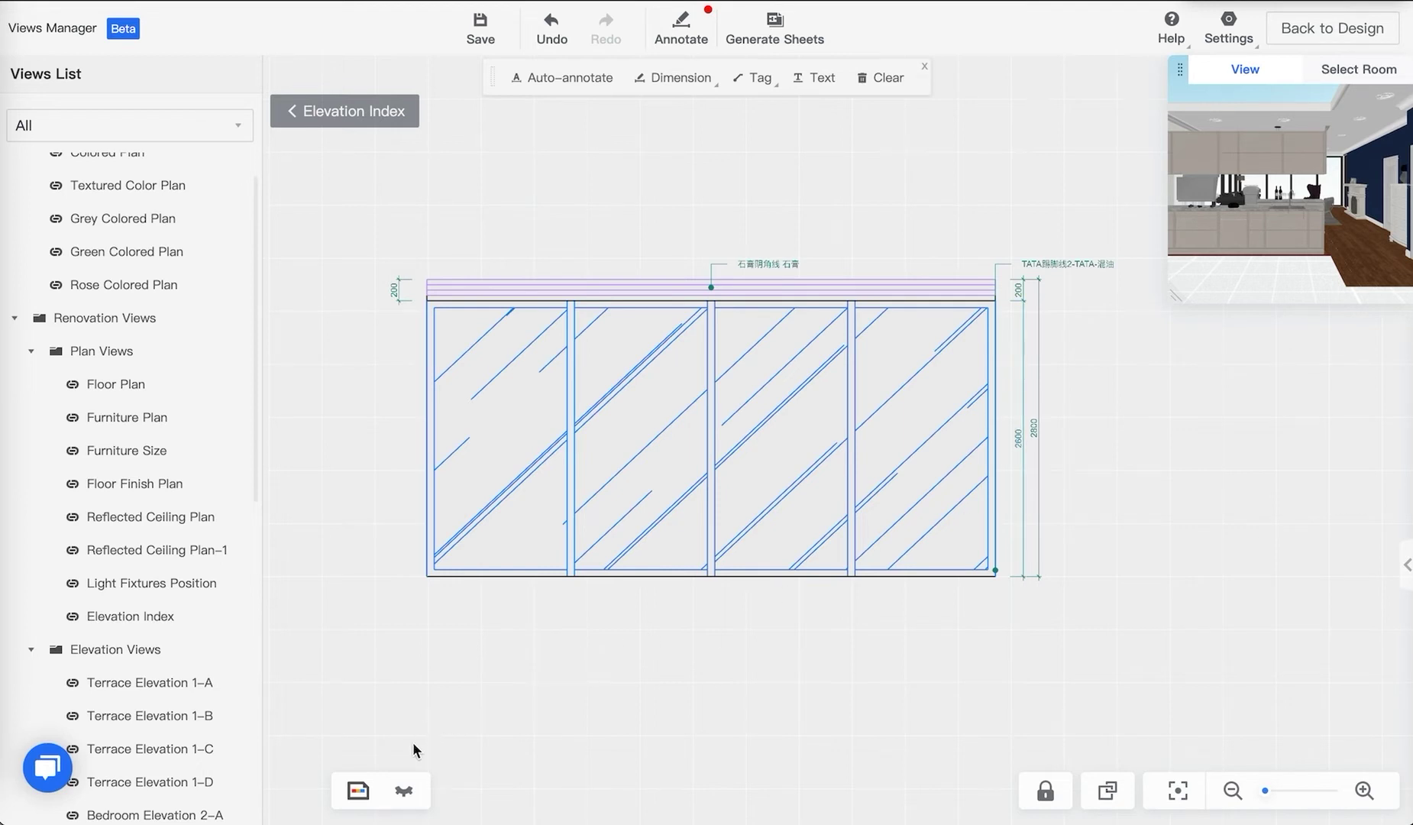
Check the hidden objects in the elevation and show all of them again
click(403, 792)
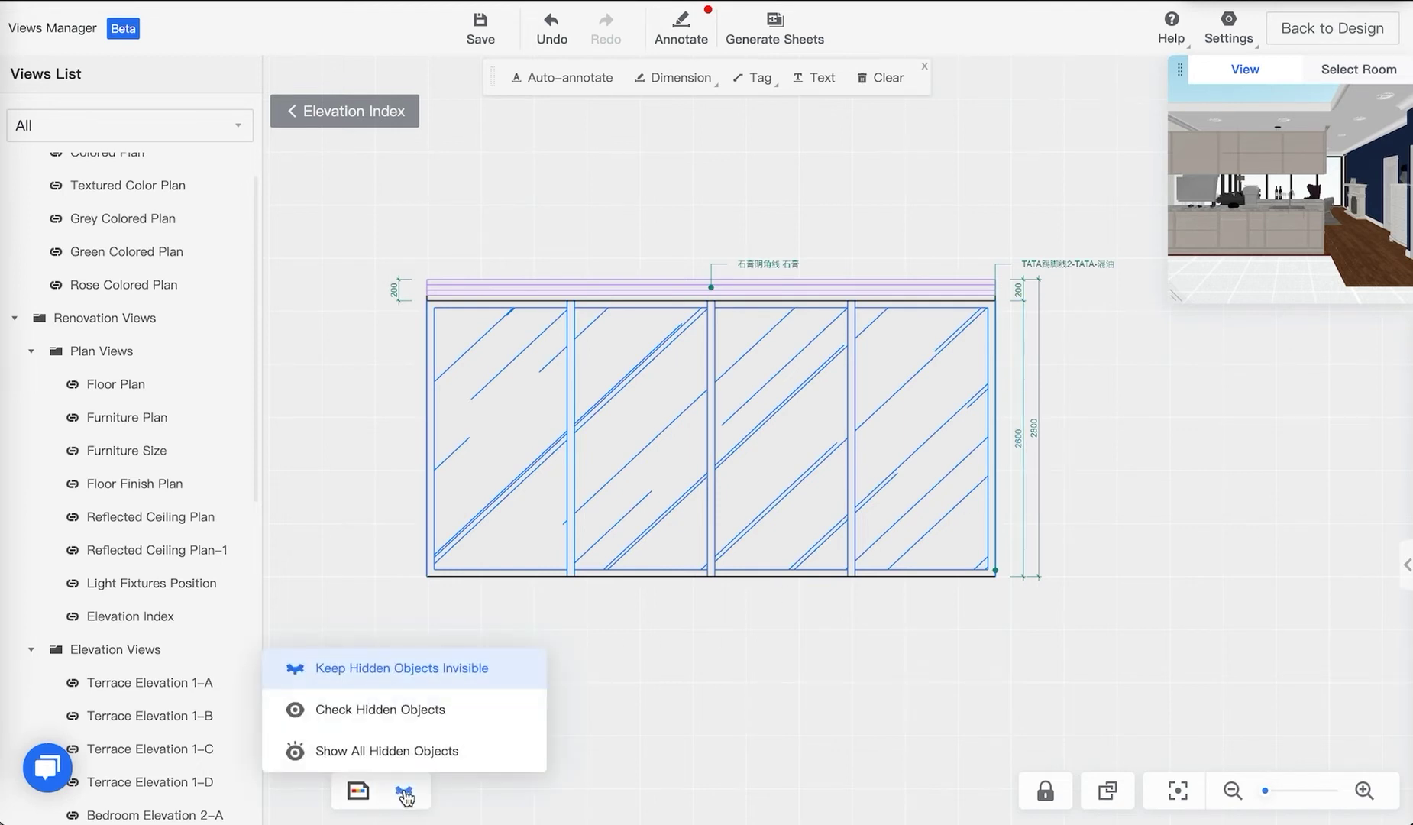
click(418, 719)
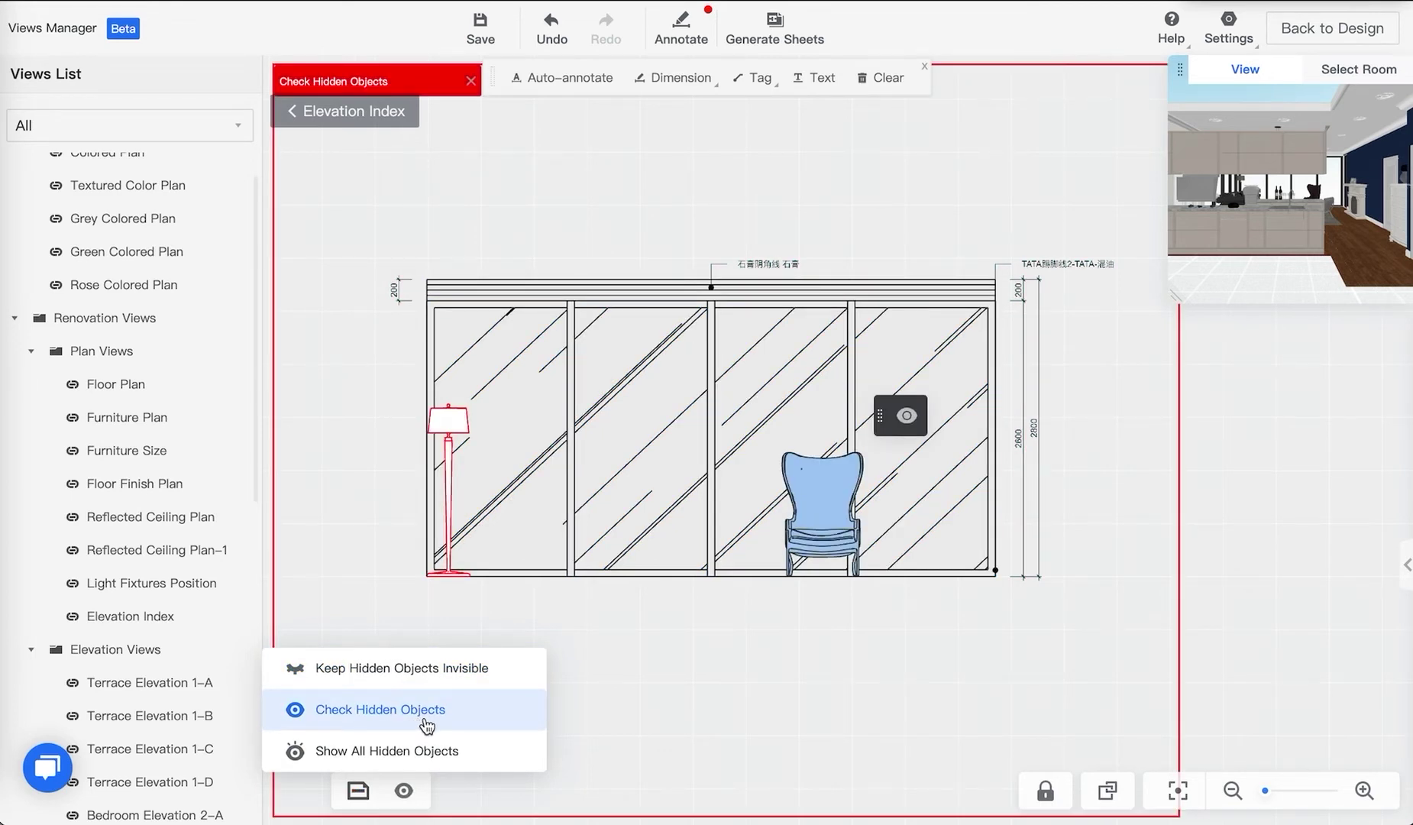
click(409, 778)
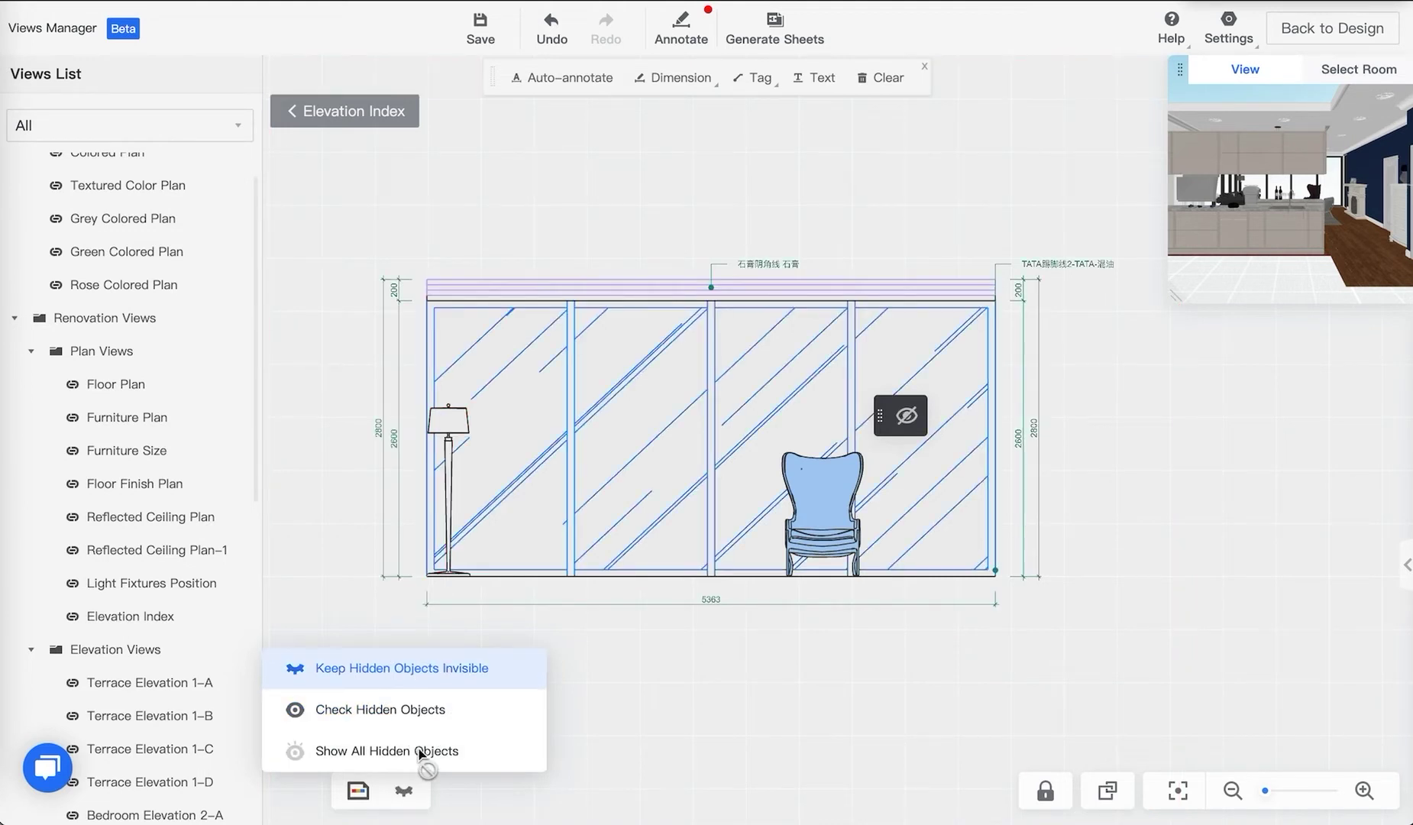
click(611, 704)
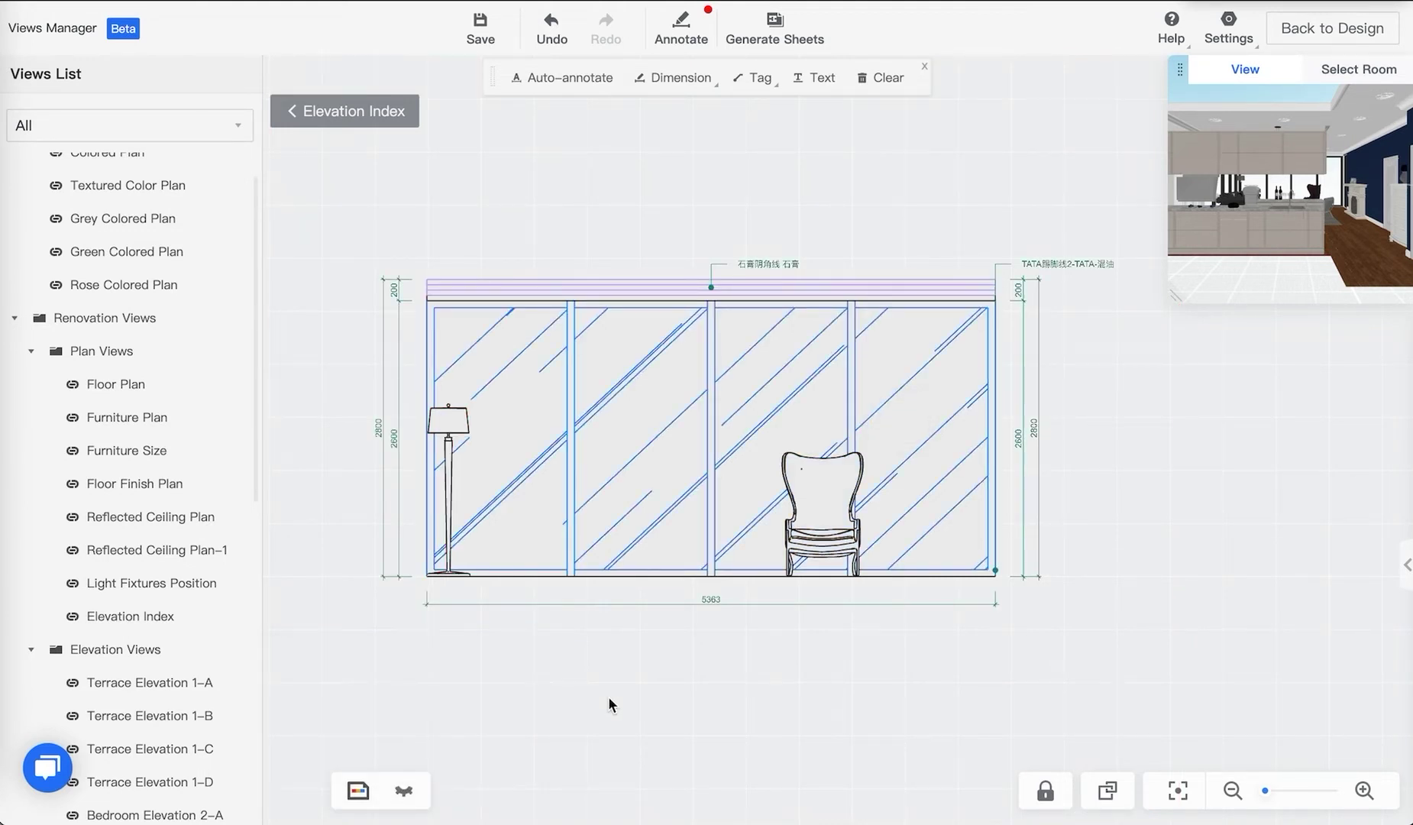
Hide the floor lamp and armchair once more so only the window wall is drawn, reviewing the hidden-object options
click(452, 426)
click(519, 369)
mouse_move(403, 791)
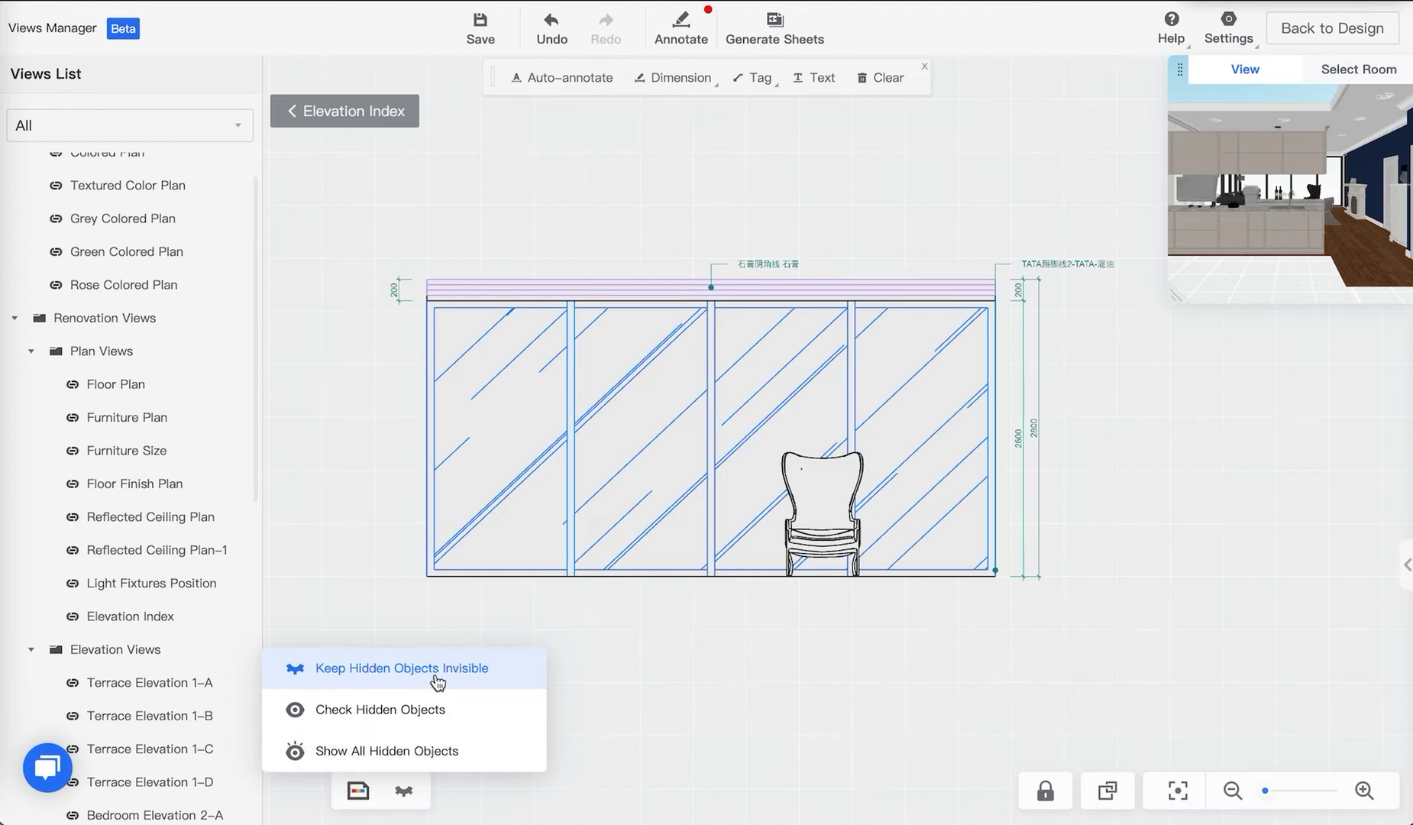
click(903, 411)
click(693, 665)
Preview the elevation in Black Wireframe and Texture color map modes and restore Color Wireframe Mode
click(358, 789)
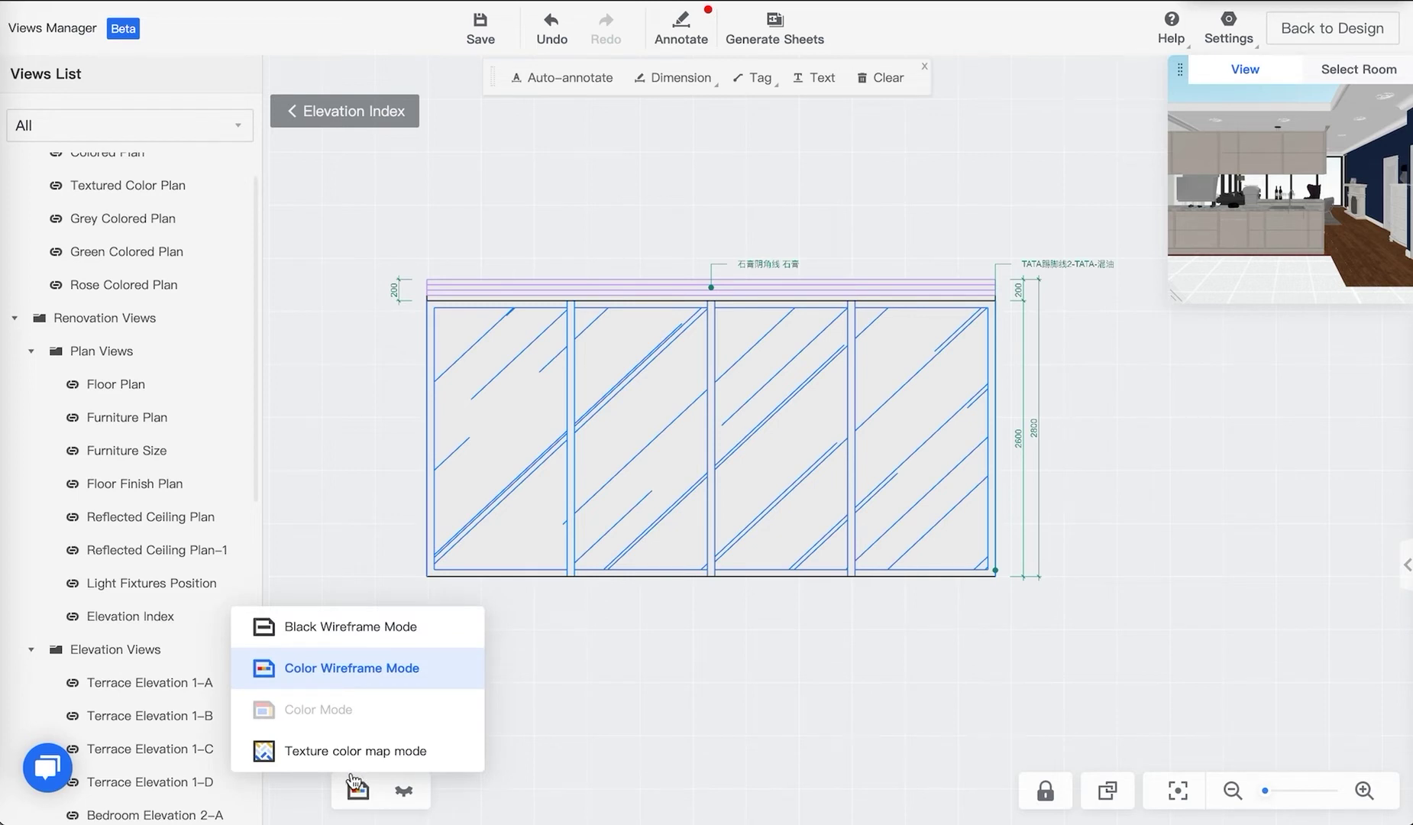
click(356, 630)
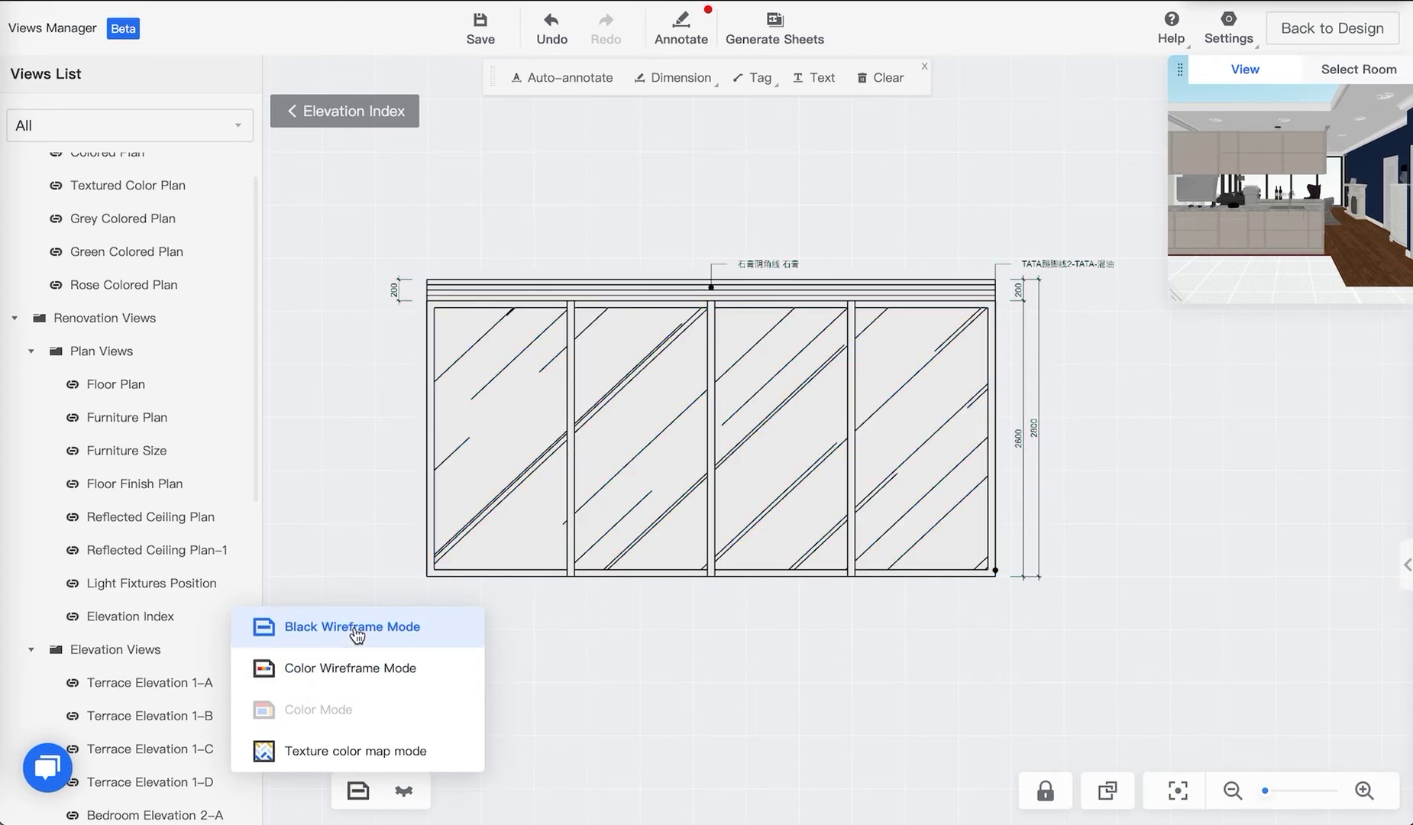
click(369, 750)
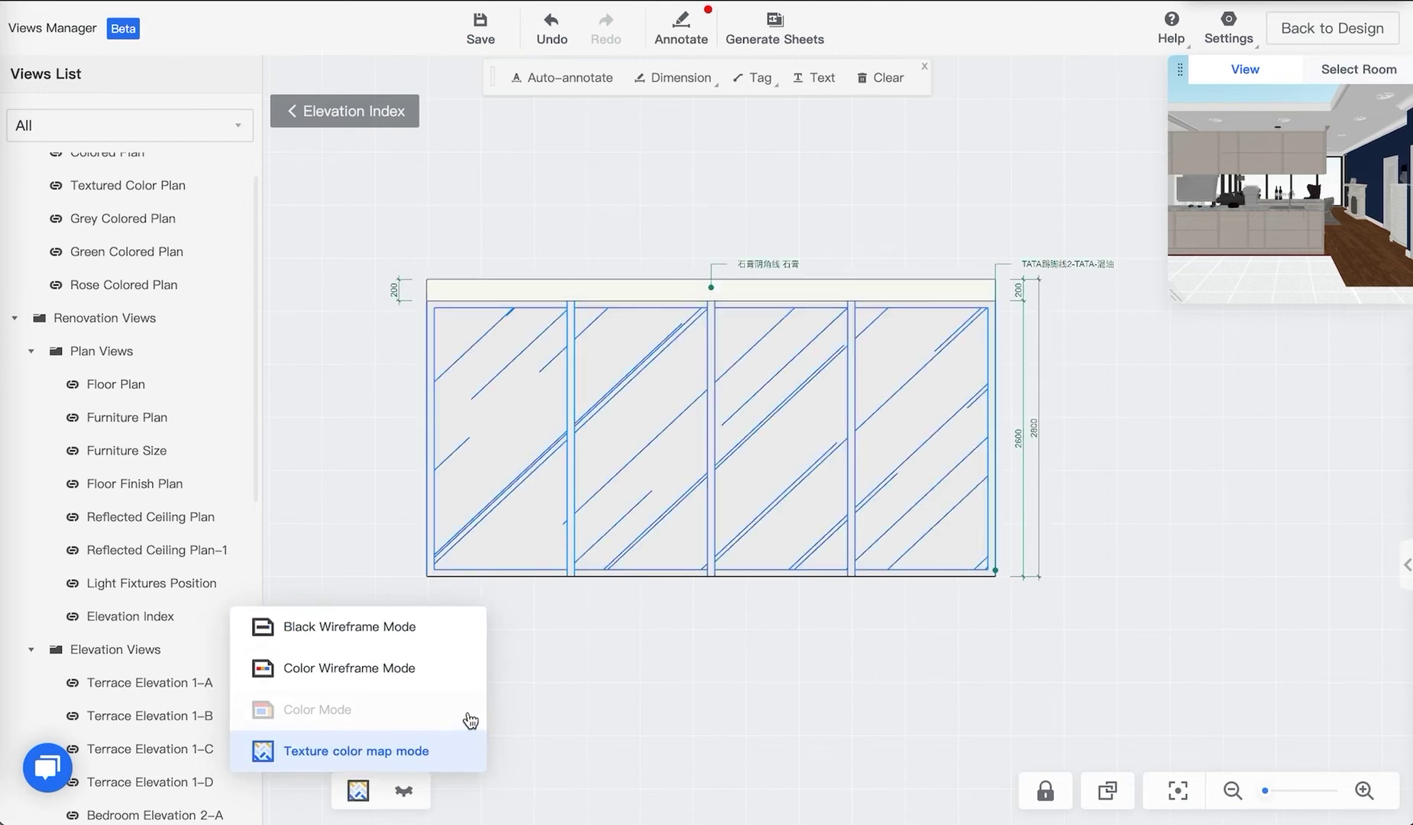
click(363, 678)
click(733, 687)
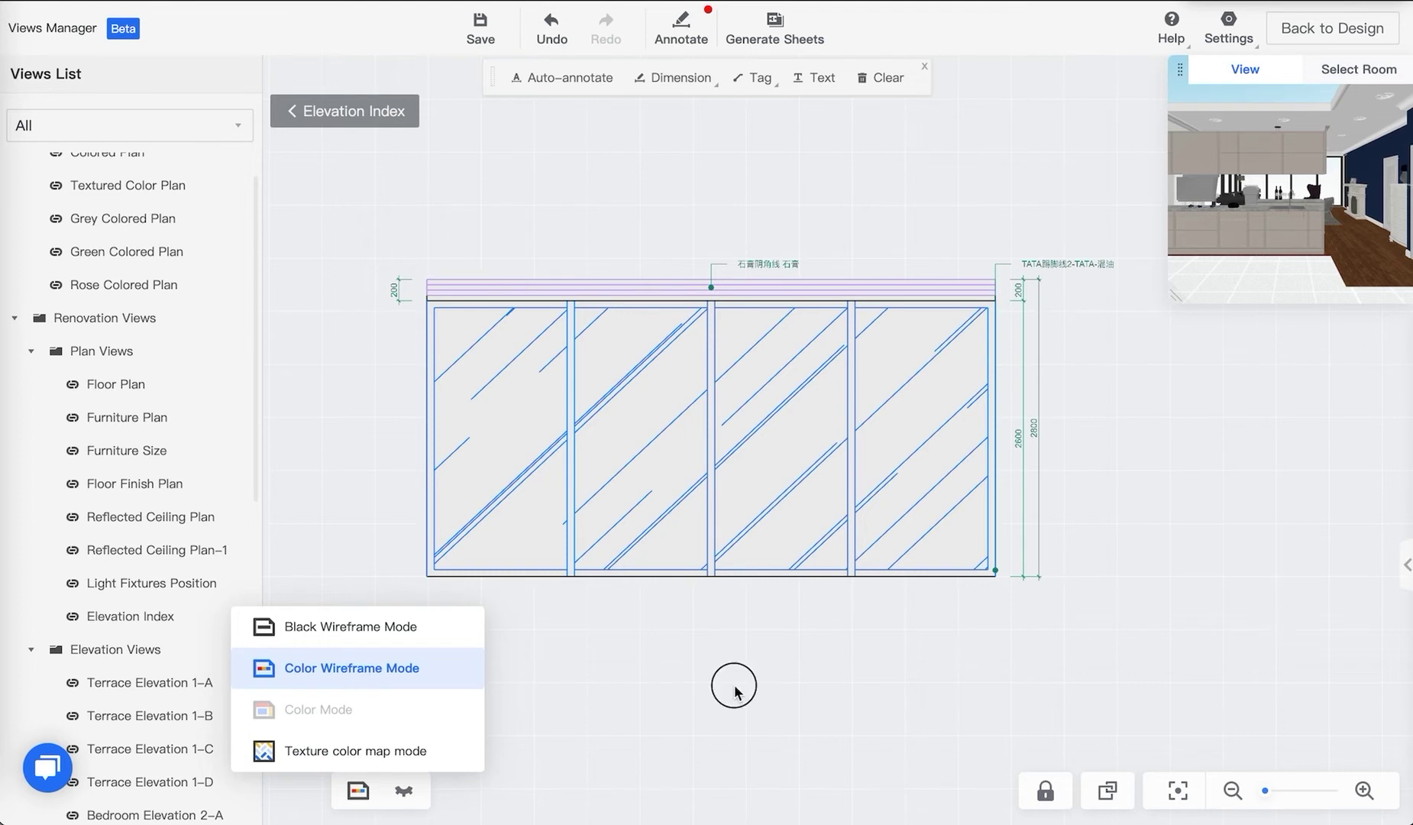
Auto-annotate the 3-A elevation and inspect its dimensions
click(544, 81)
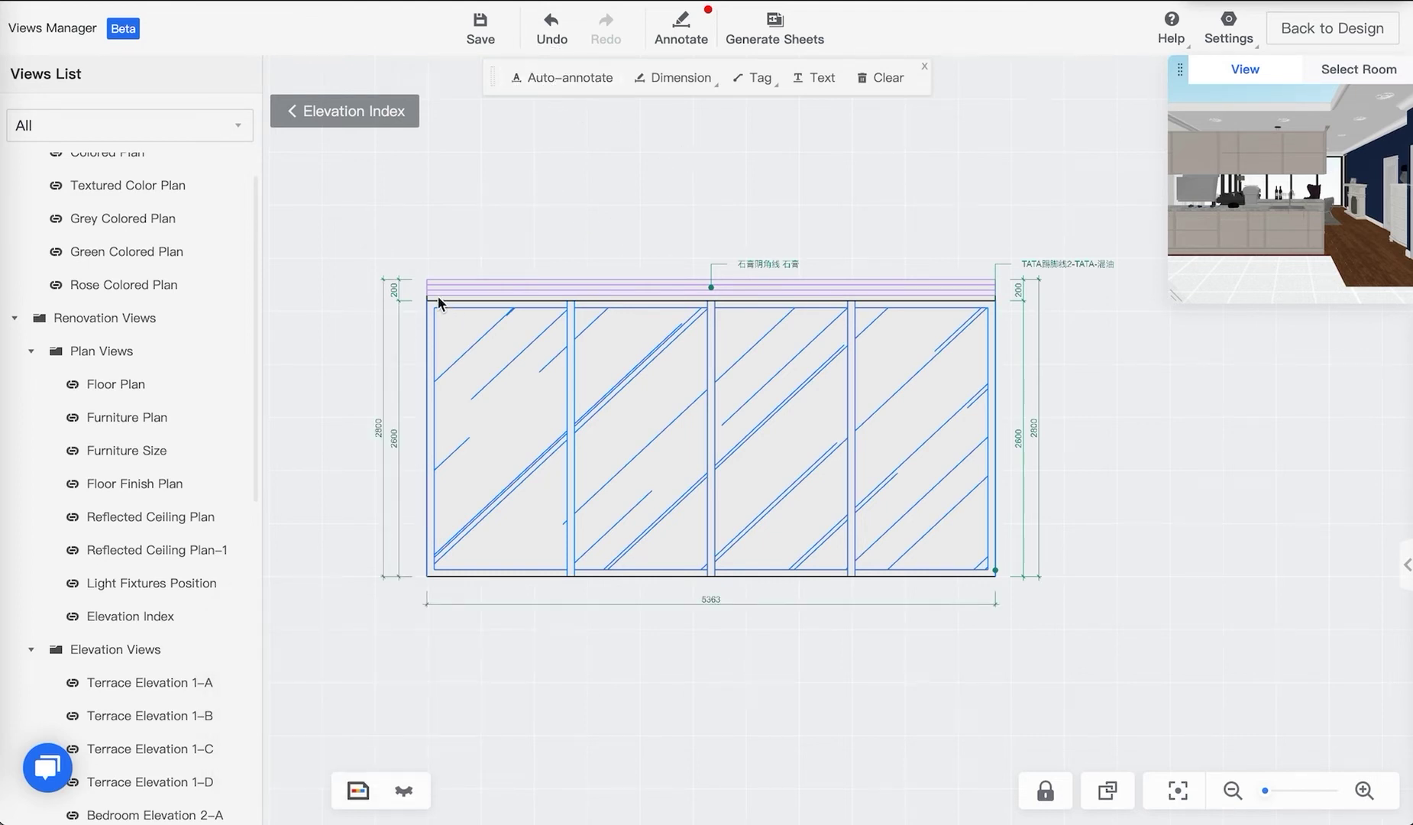
scroll(357, 366, down, 2)
scroll(355, 361, up, 3)
drag(394, 293, 332, 305)
scroll(320, 313, down, 2)
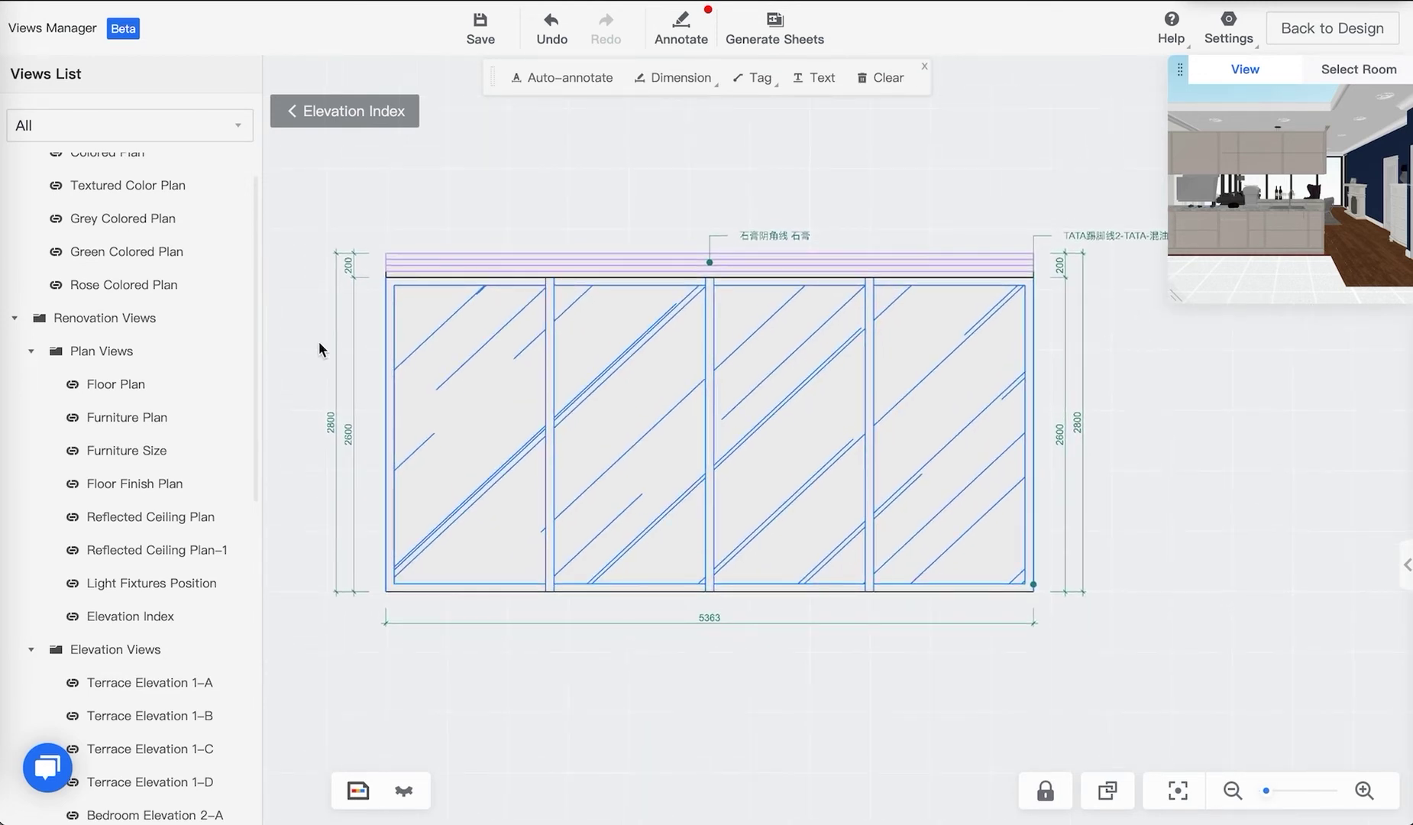
click(655, 80)
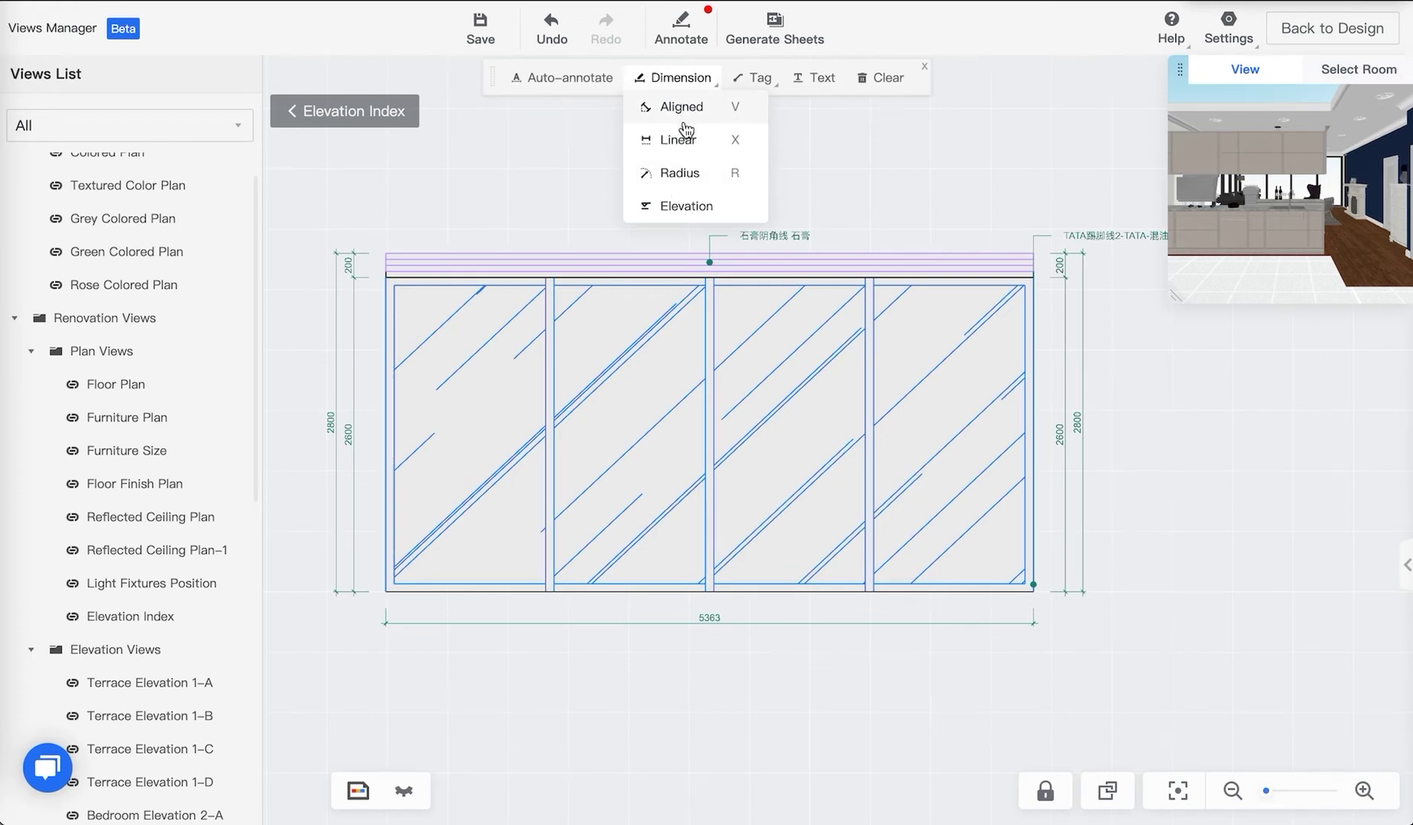
click(542, 133)
click(655, 79)
click(674, 207)
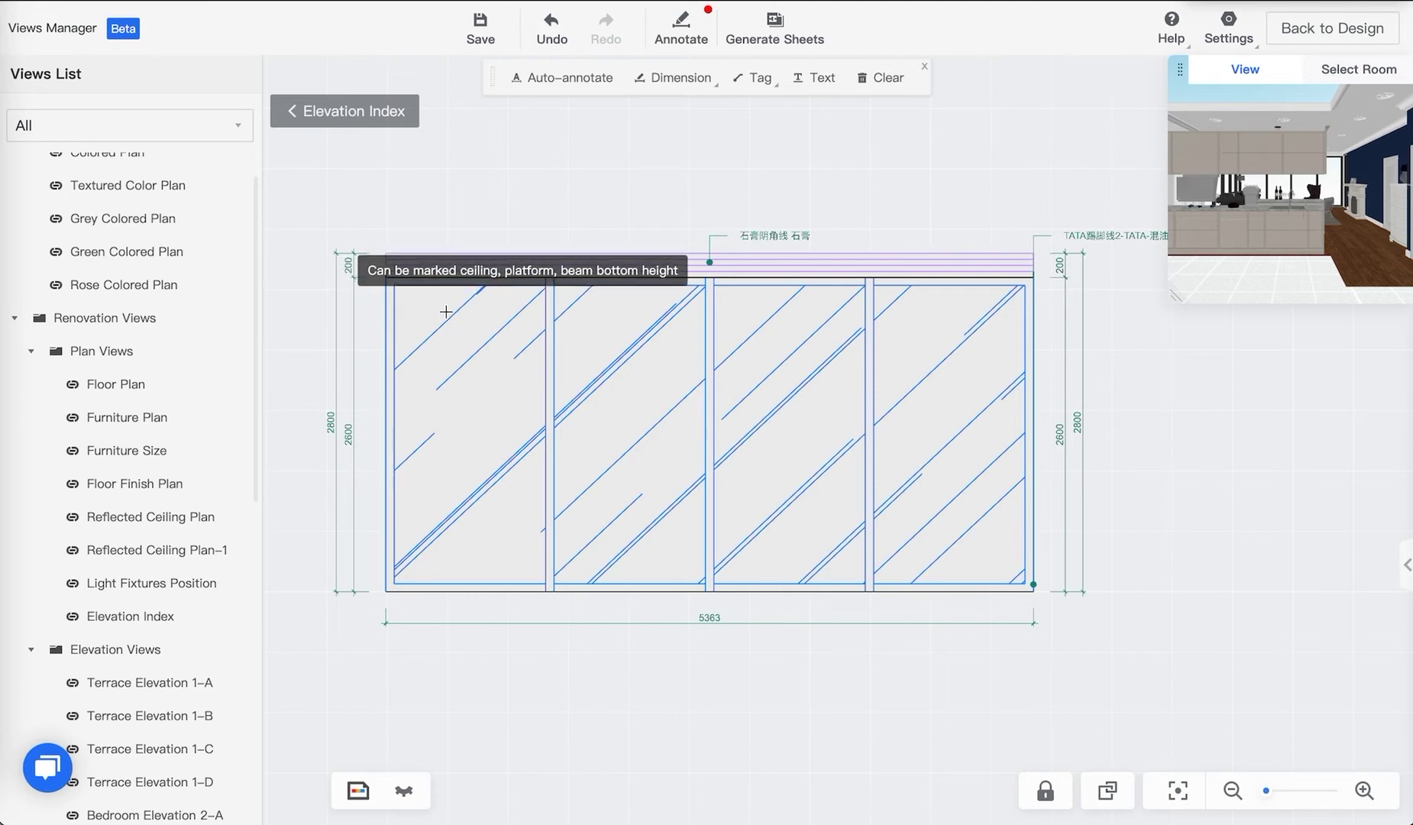
drag(1042, 278, 641, 300)
scroll(641, 300, up, 3)
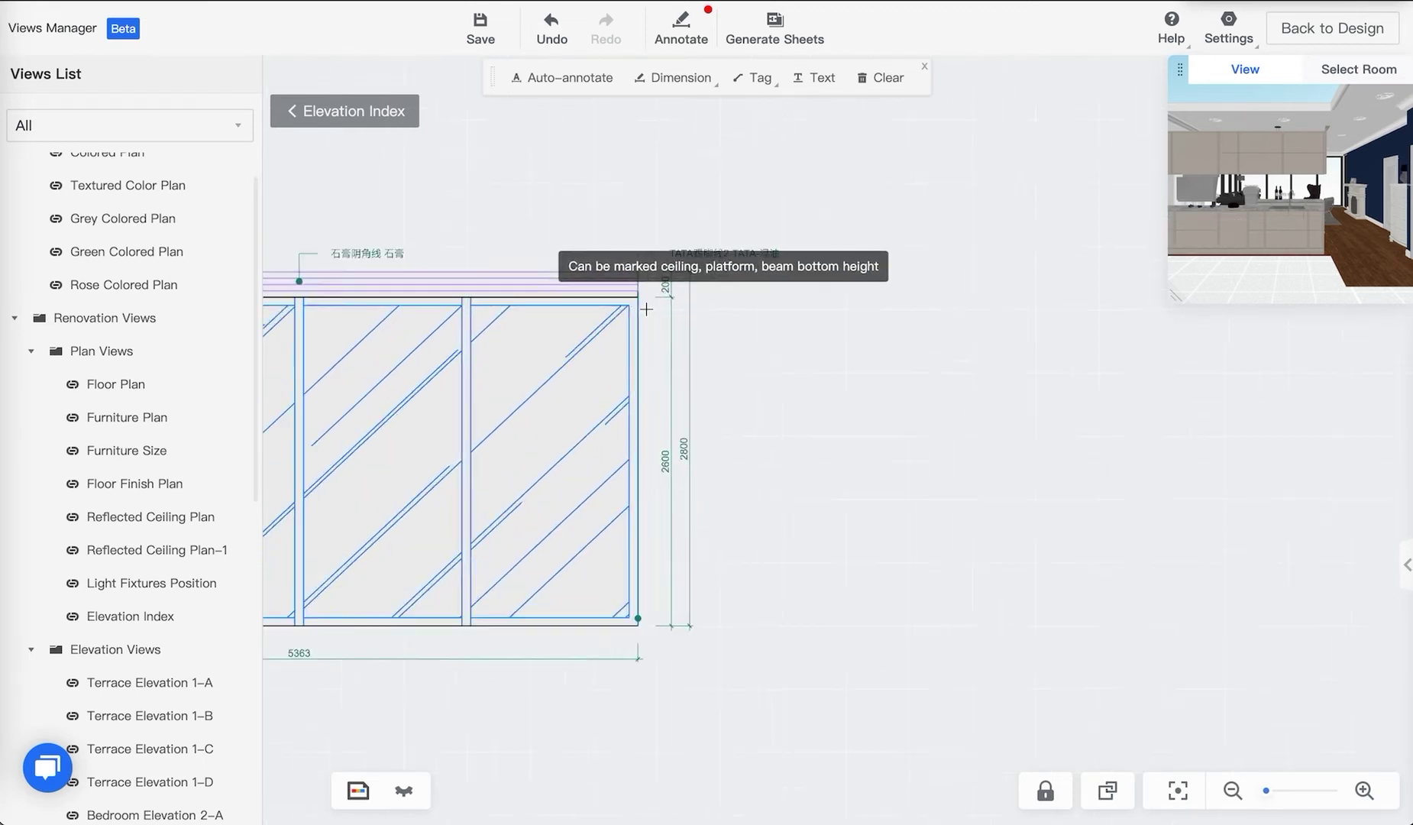
drag(561, 330, 687, 297)
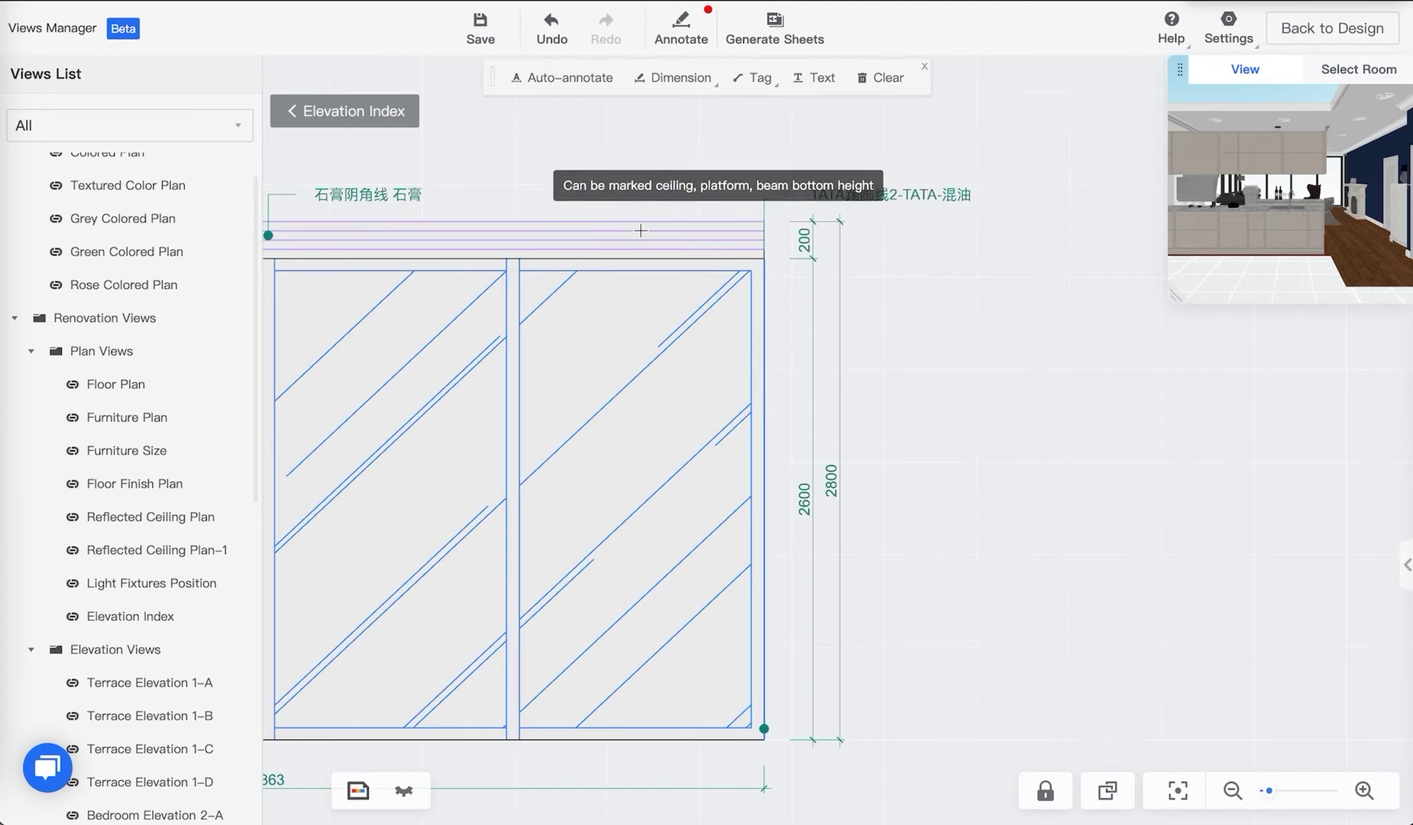
scroll(825, 290, down, 3)
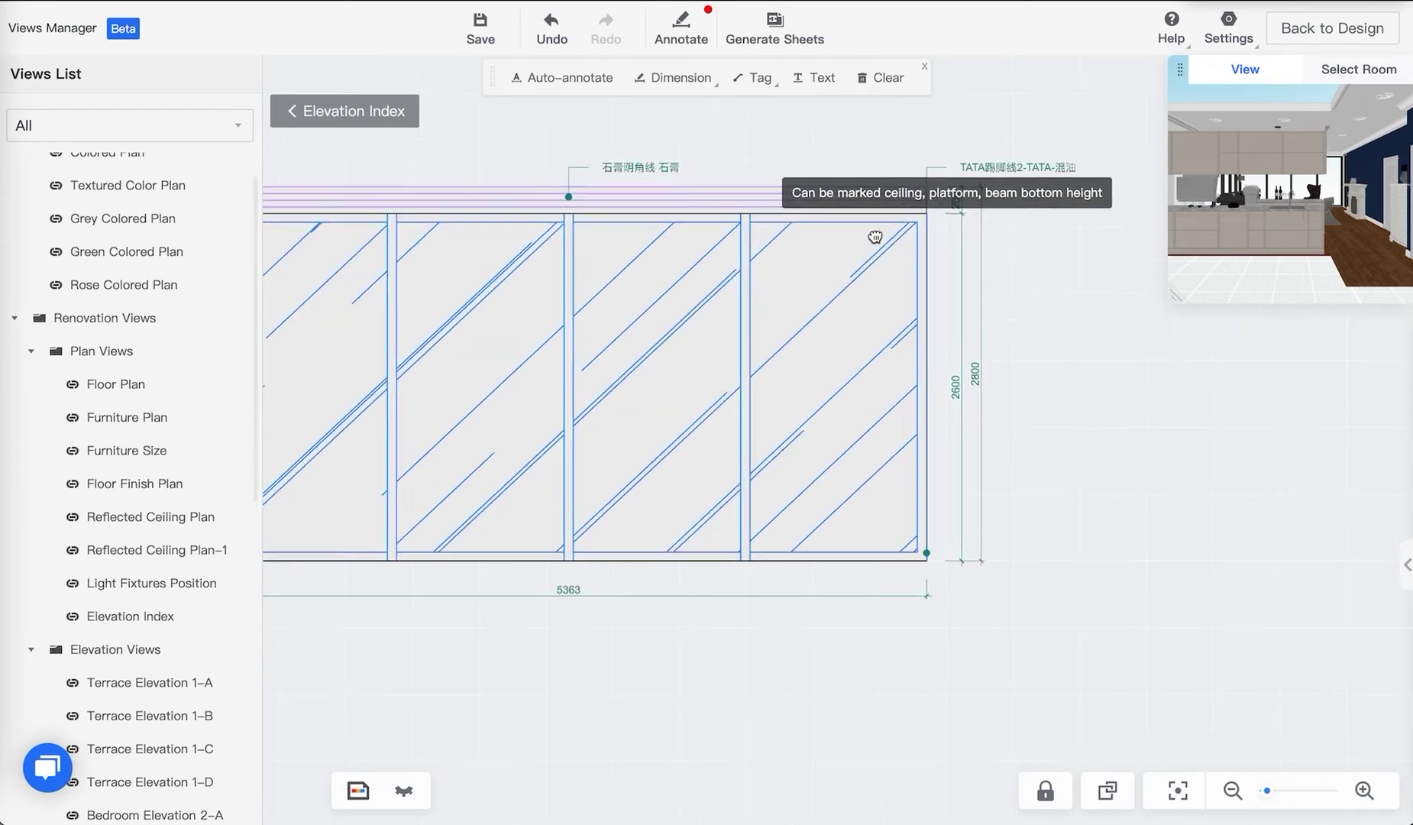
scroll(647, 274, down, 2)
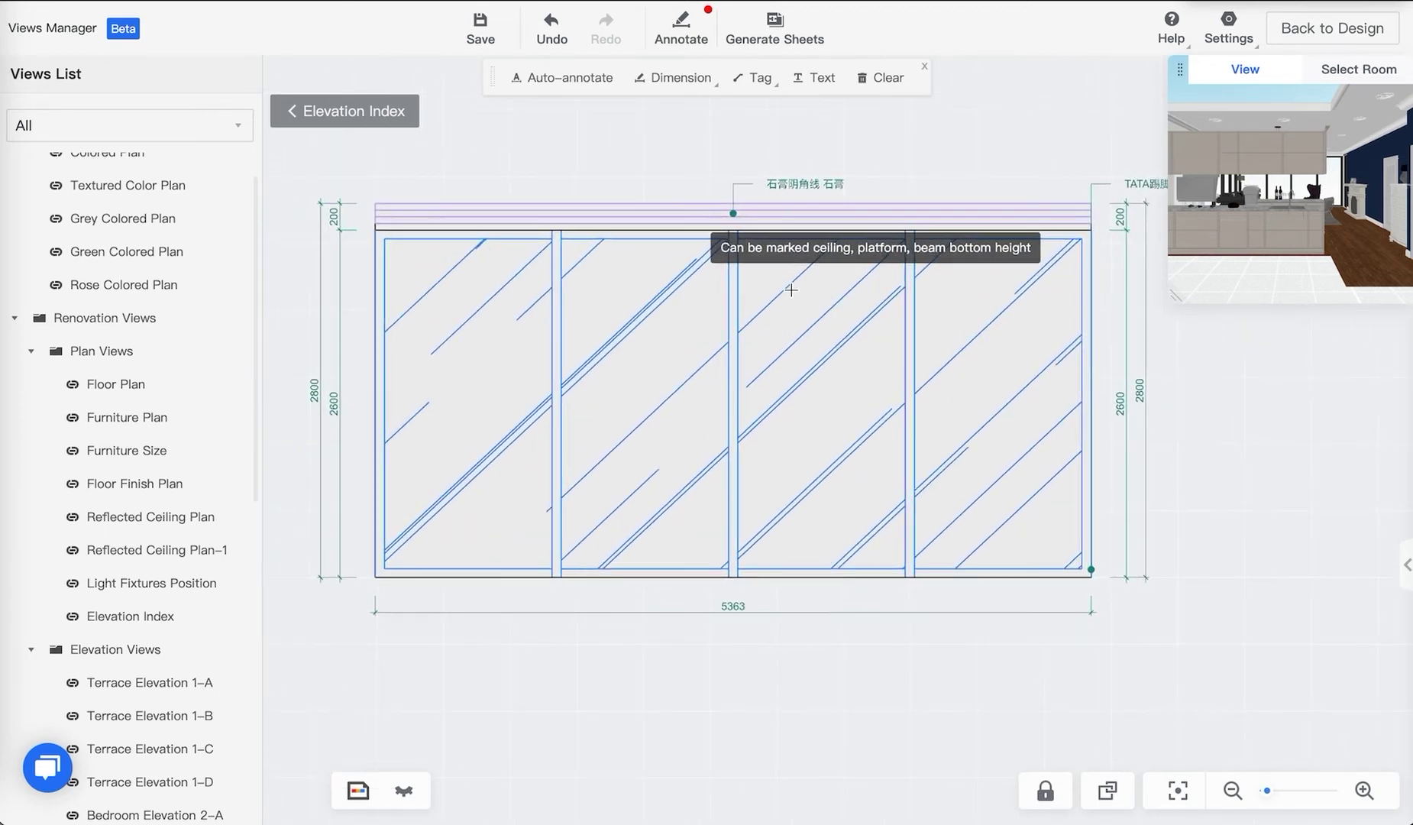
scroll(660, 302, up, 2)
click(677, 78)
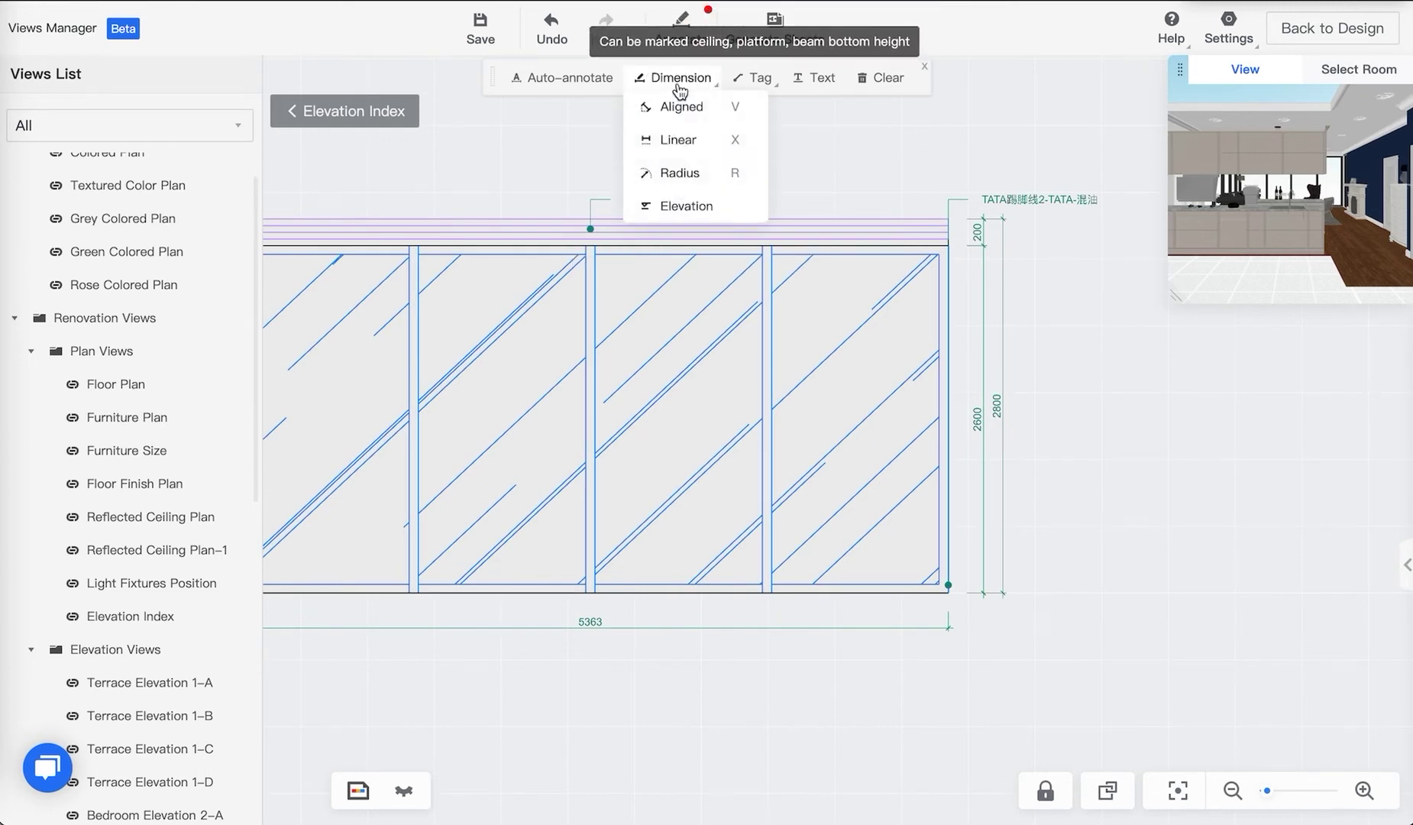
click(685, 207)
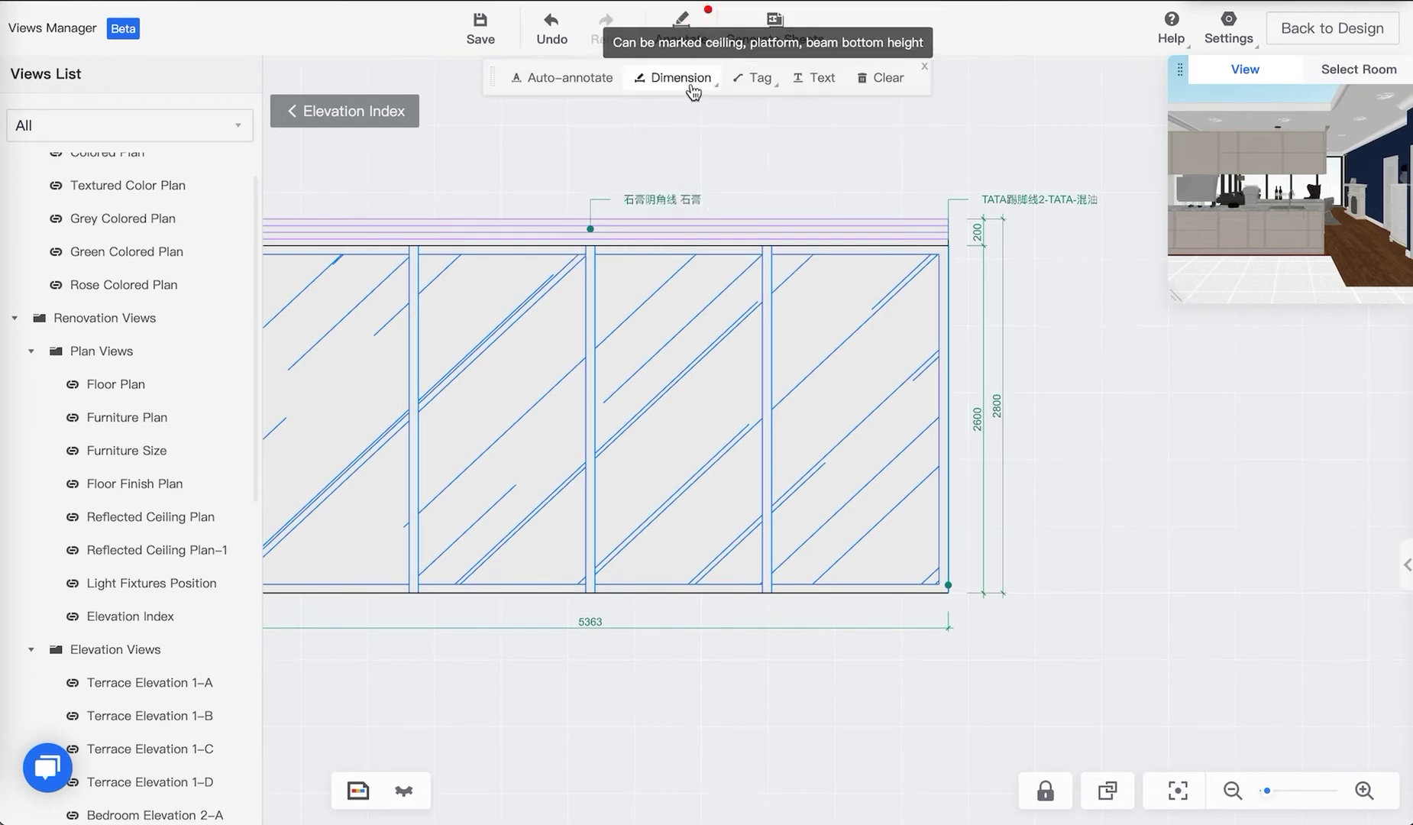
key(Escape)
scroll(726, 195, down, 2)
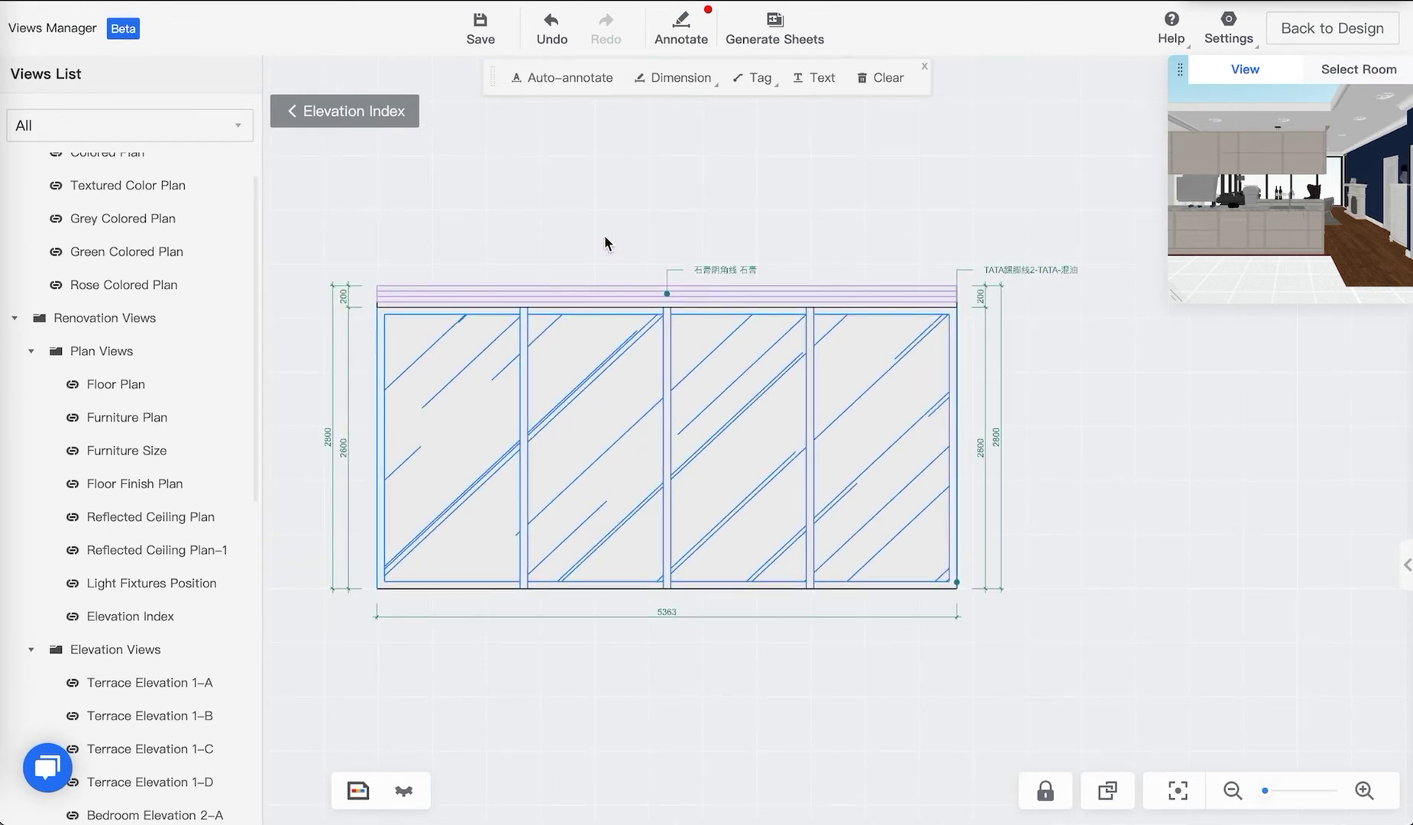
Open the Terrace Elevation 1-A view and enlarge its 3D preview window
scroll(122, 478, down, 3)
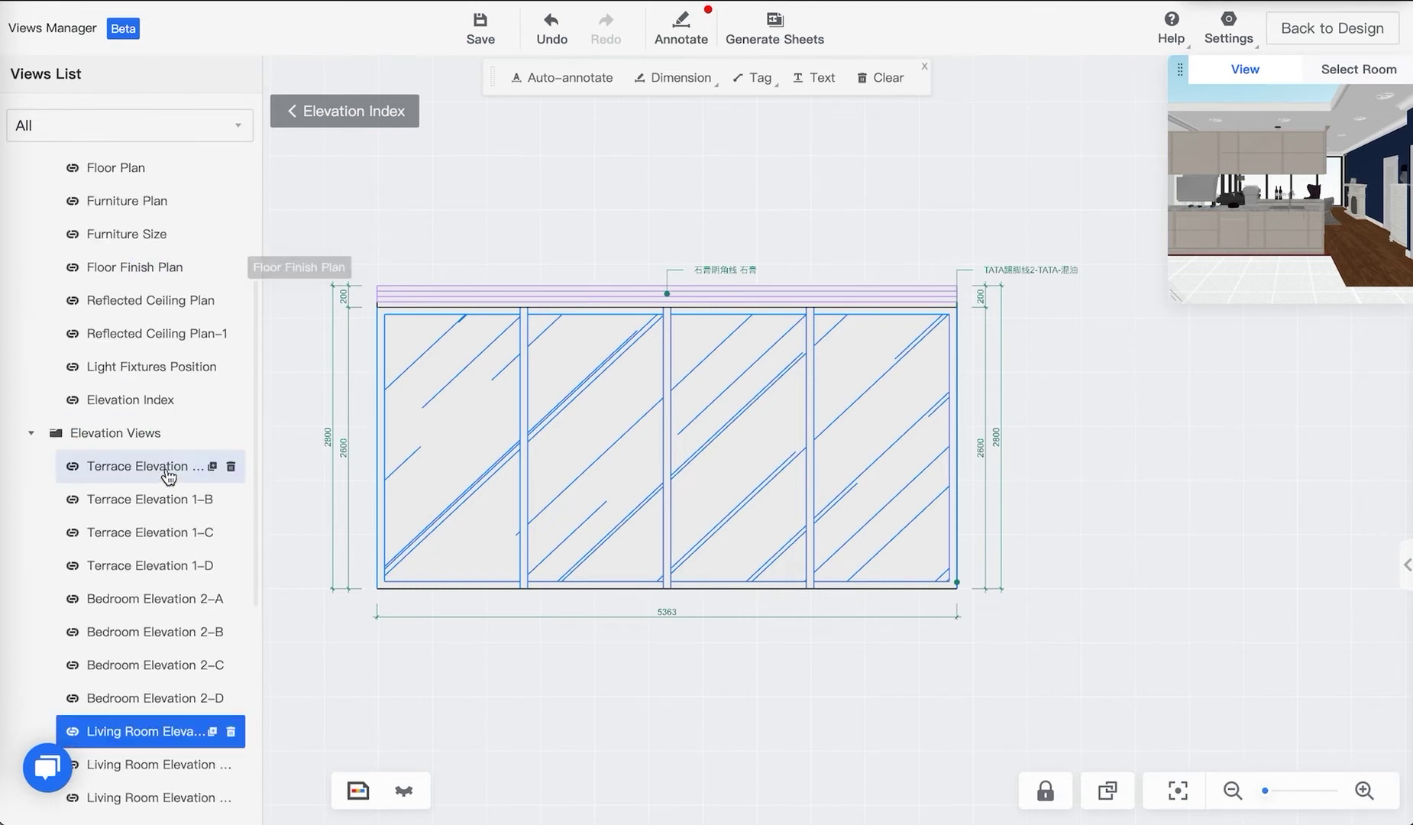
scroll(126, 467, down, 5)
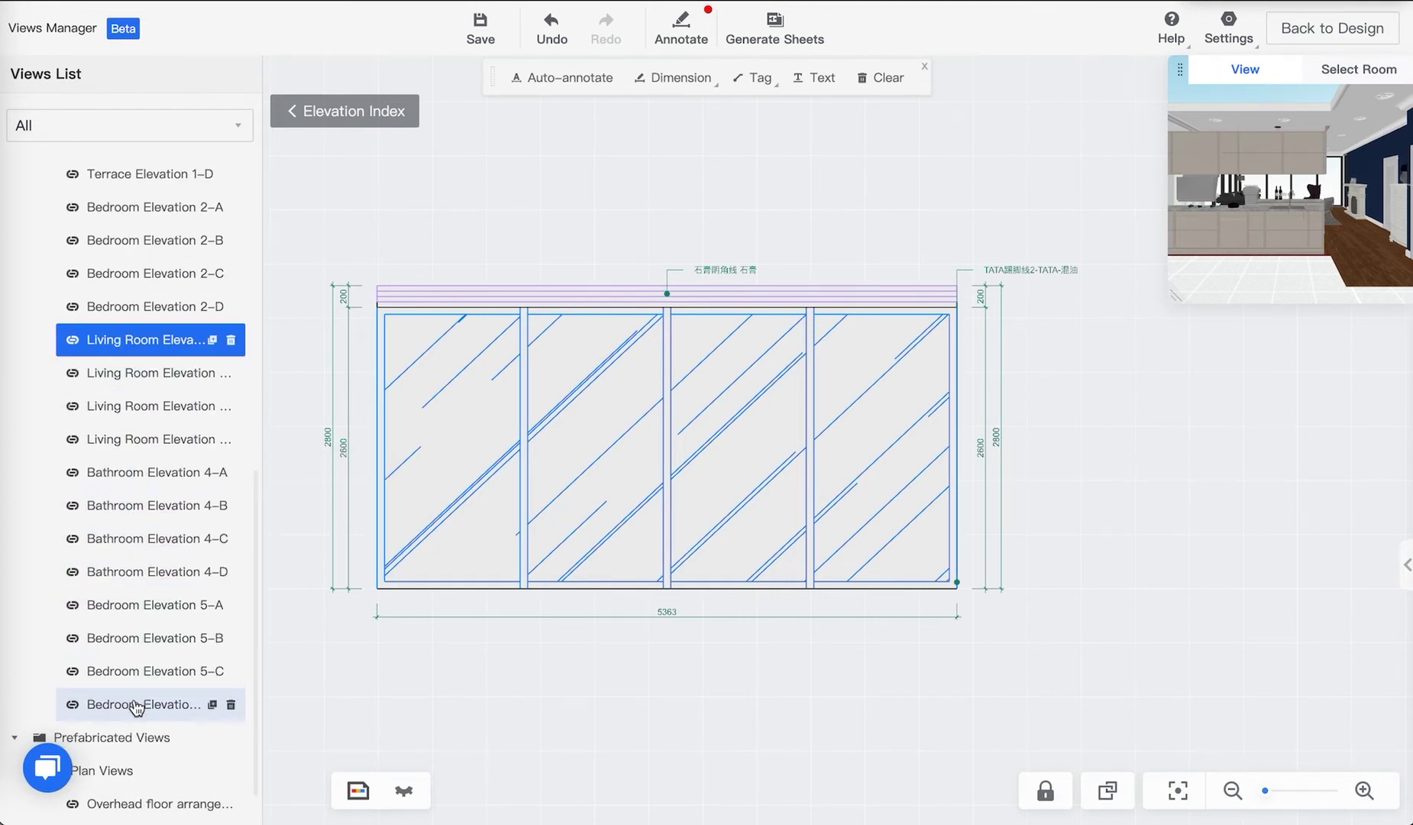
scroll(136, 707, up, 5)
click(118, 484)
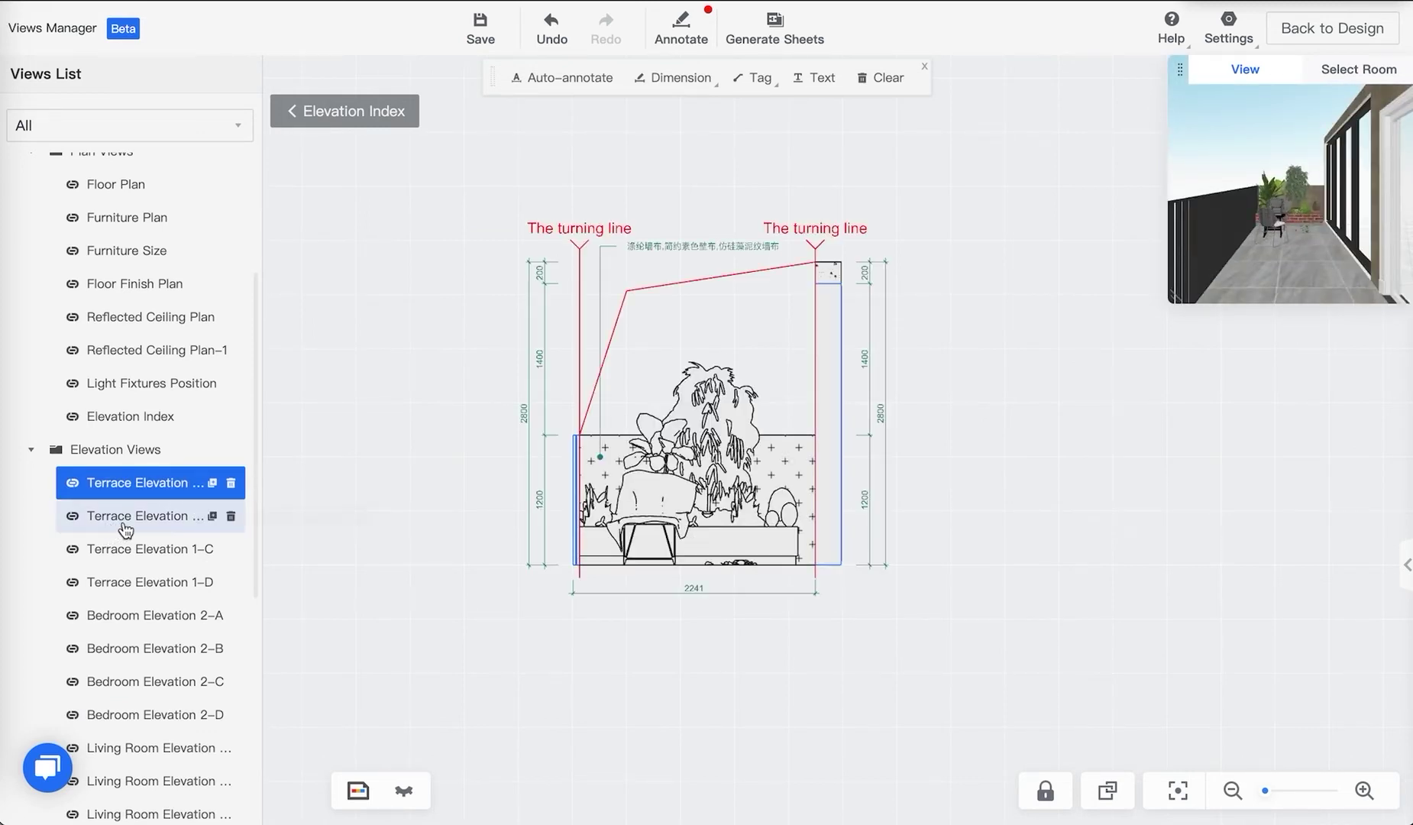
drag(1170, 300, 892, 564)
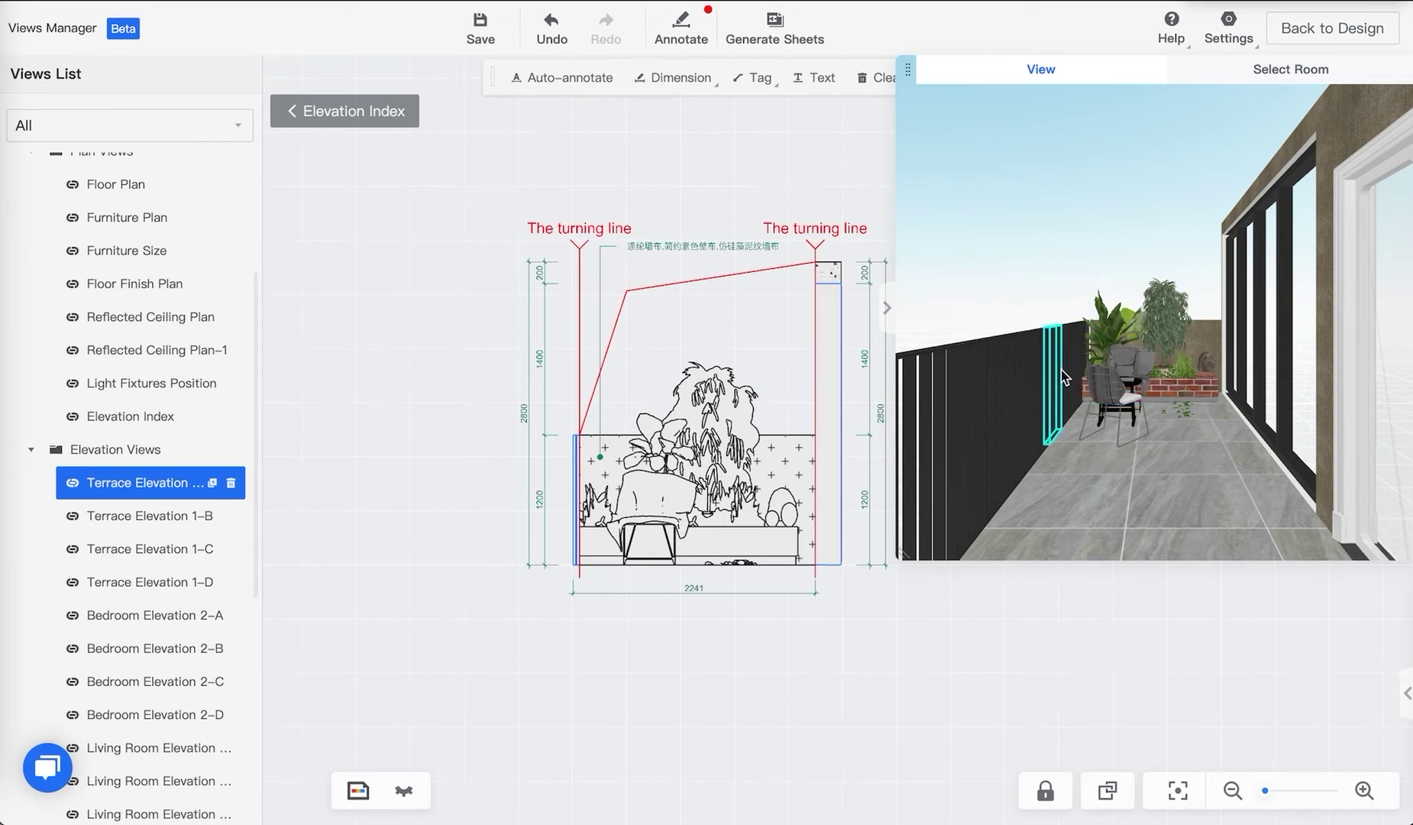
drag(901, 558, 927, 545)
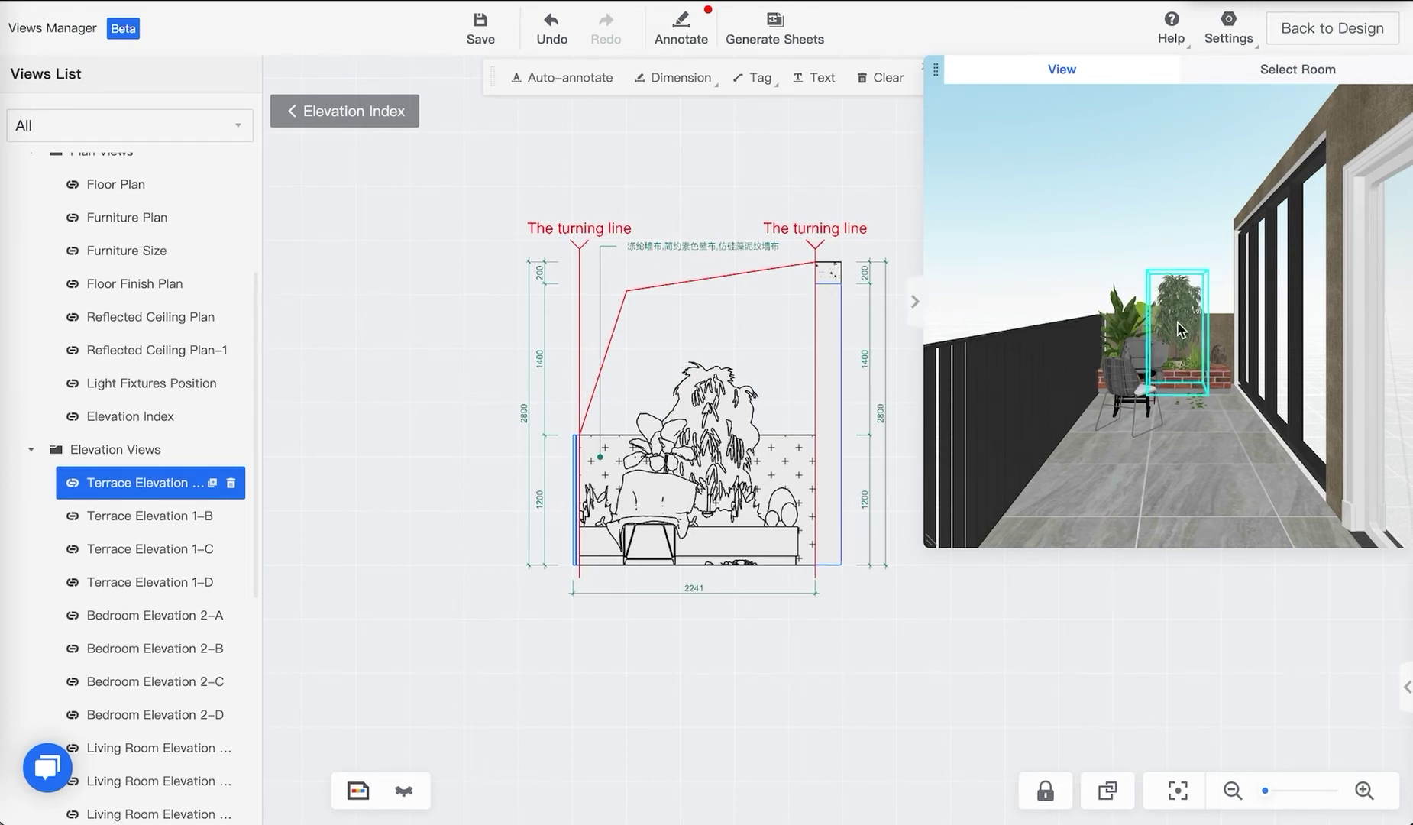
In the 3D preview, move the terrace side table about 673 mm toward the window wall and slightly rotate the front armchair
drag(1125, 408, 1285, 420)
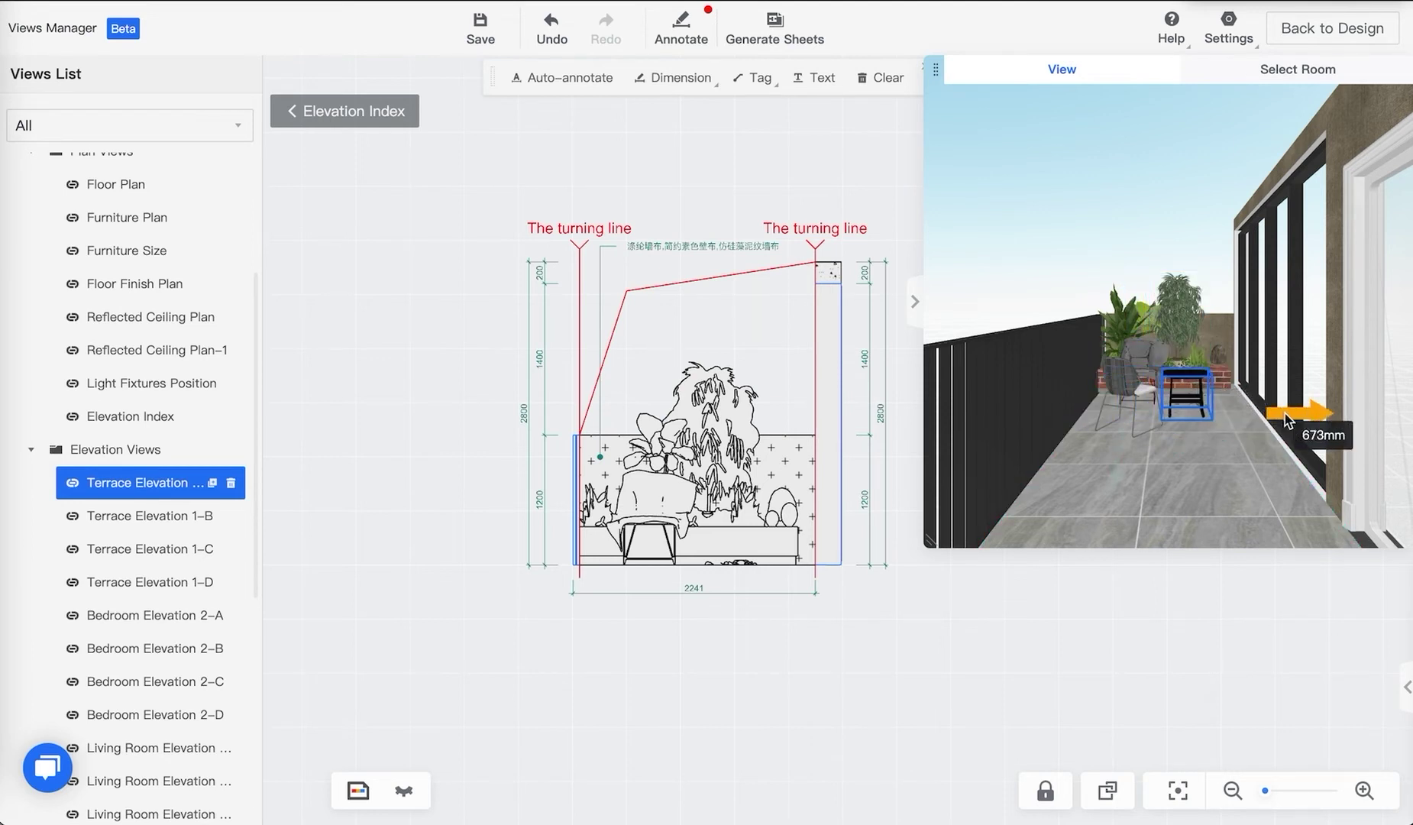
click(1123, 404)
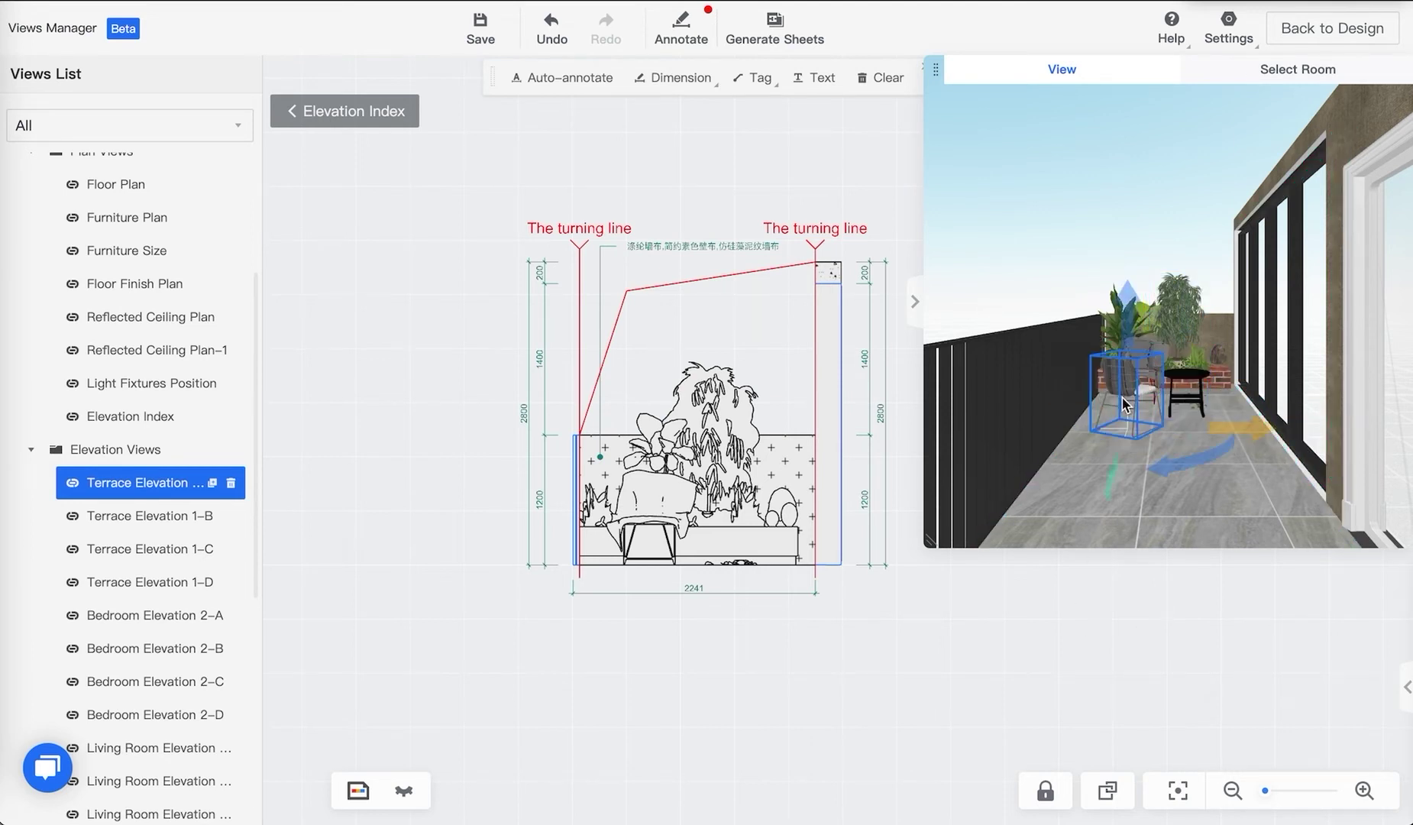
drag(1209, 437, 1225, 451)
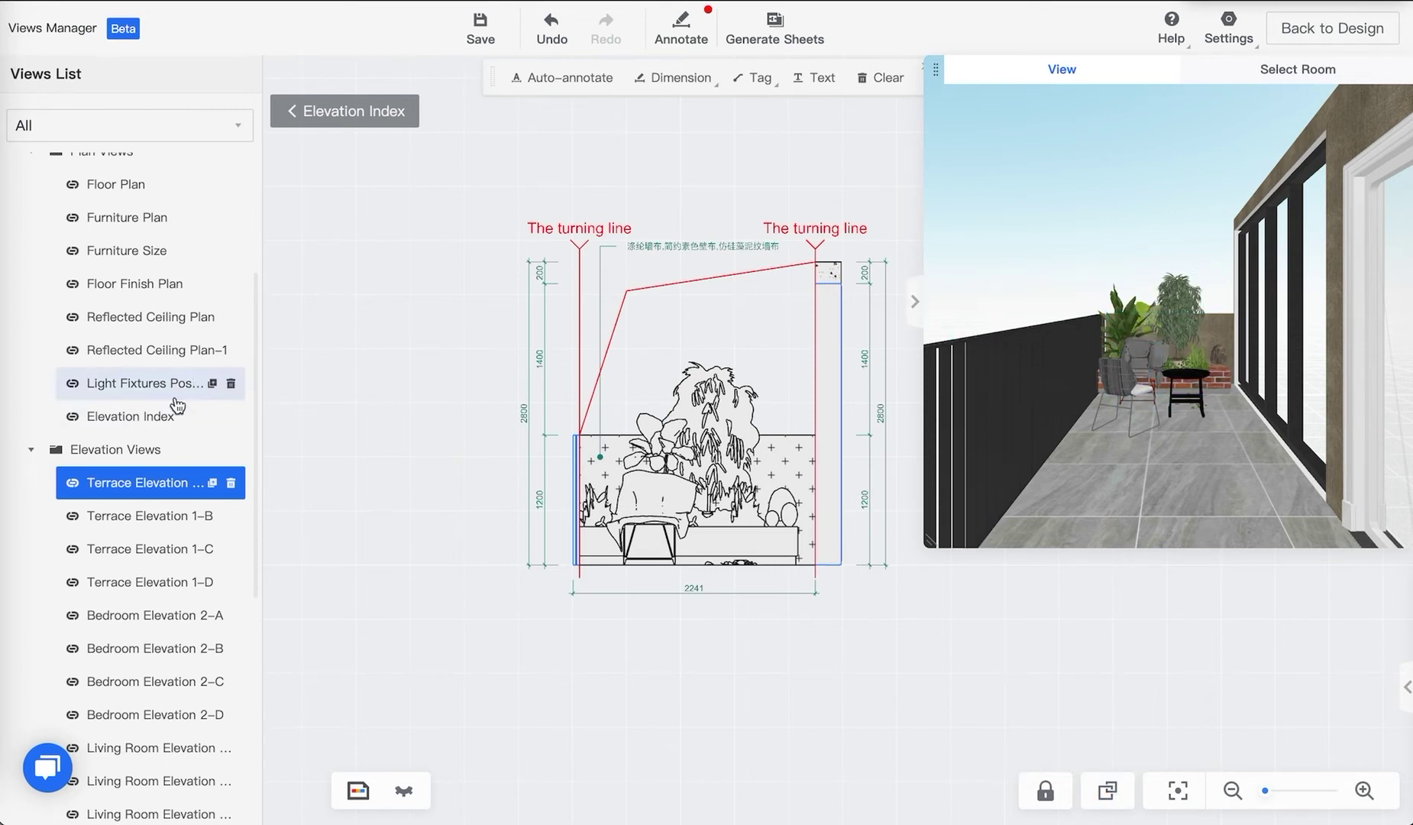
Bring up the renovation Floor Plan to view it in full, and switch to the Furniture Plan with the living room in close-up
scroll(177, 405, up, 2)
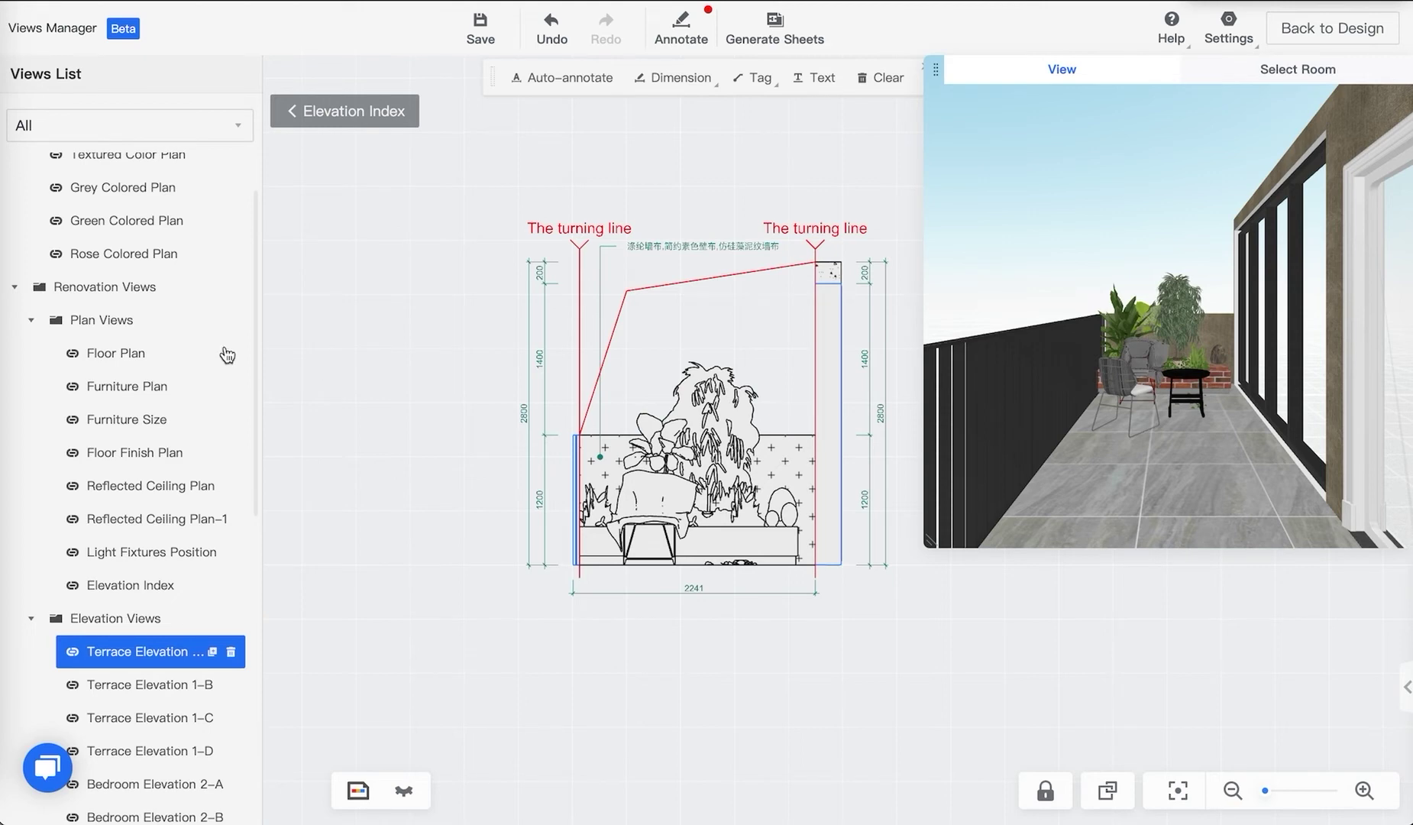
click(135, 360)
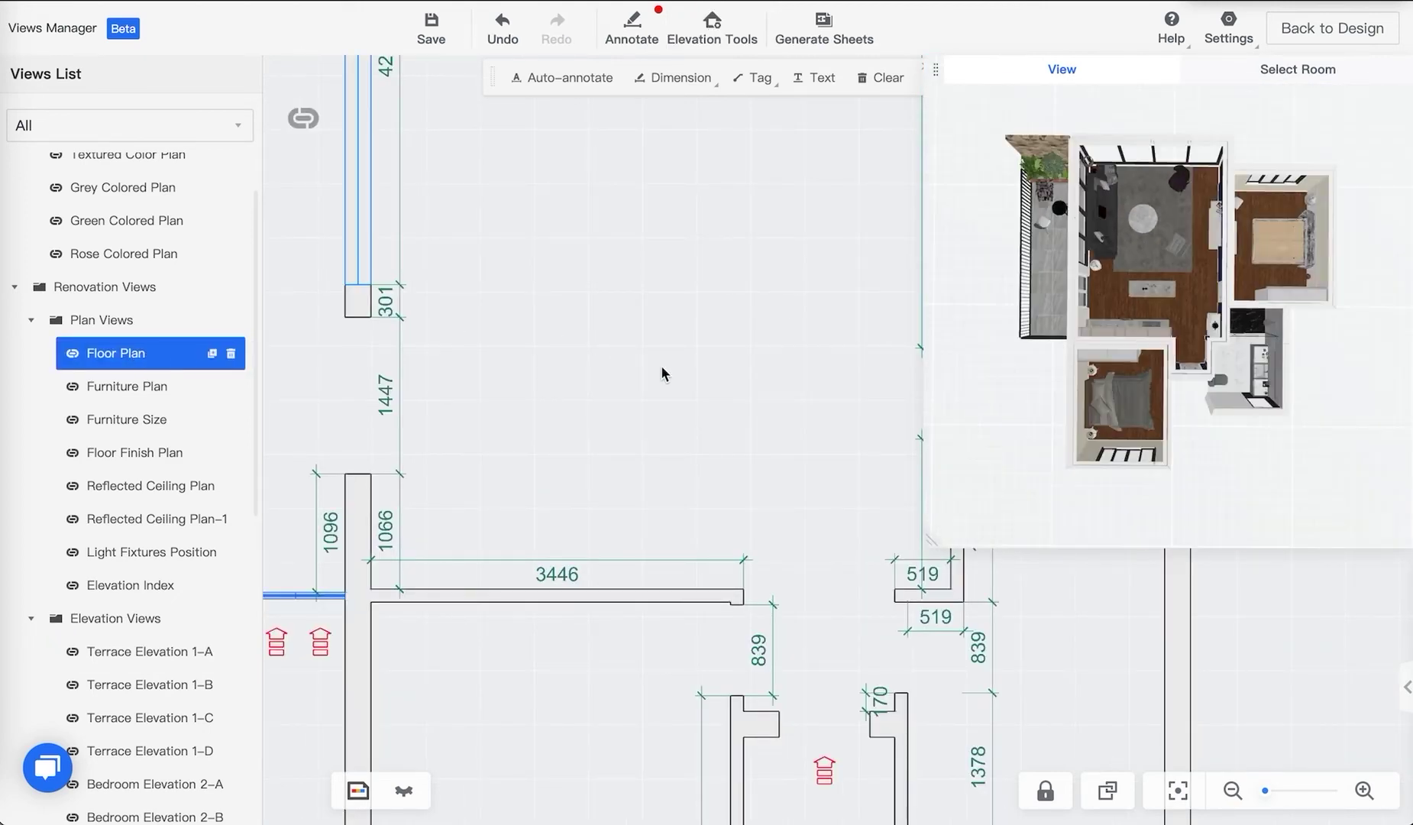
scroll(663, 370, down, 3)
drag(665, 369, 509, 432)
scroll(602, 416, down, 3)
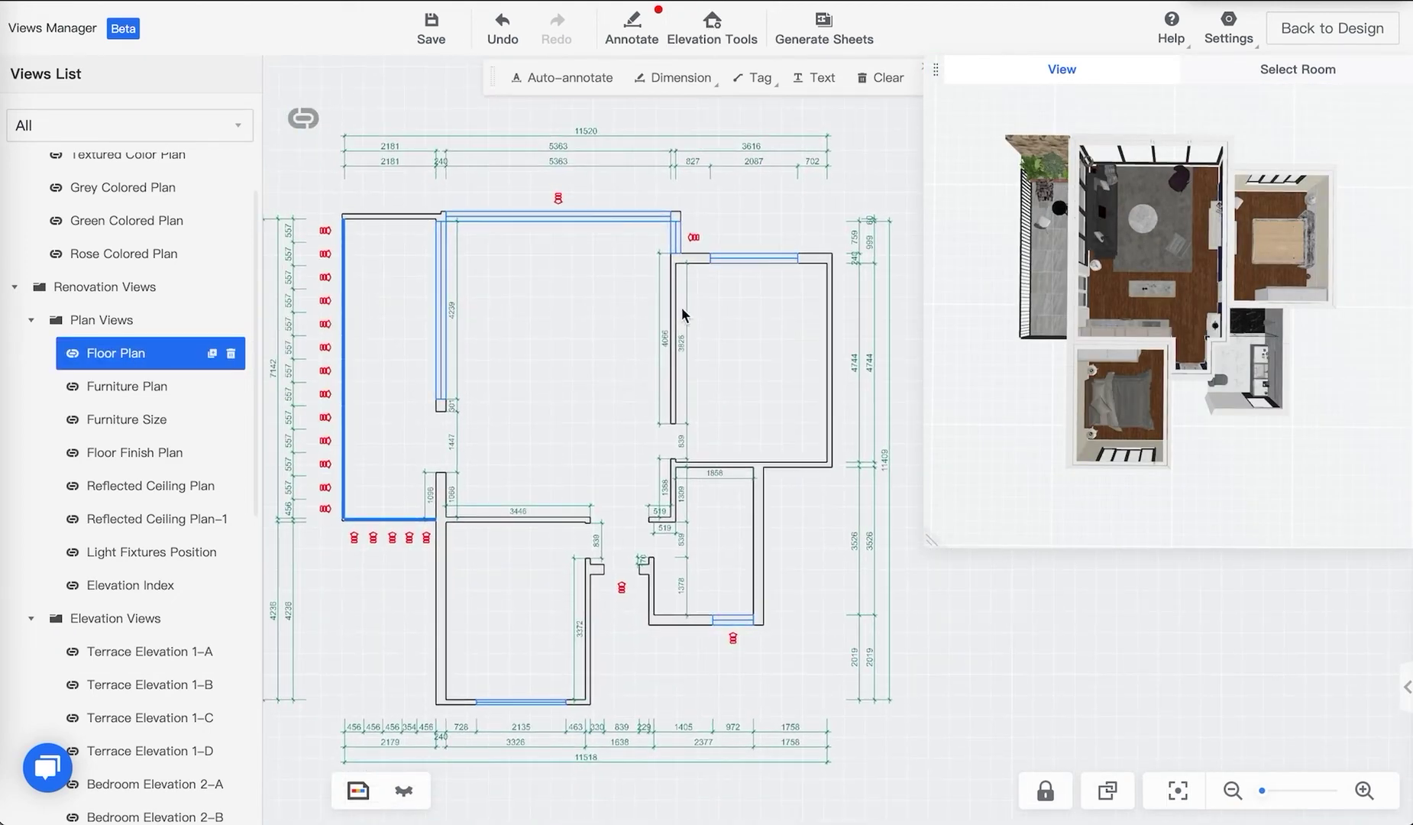
click(139, 393)
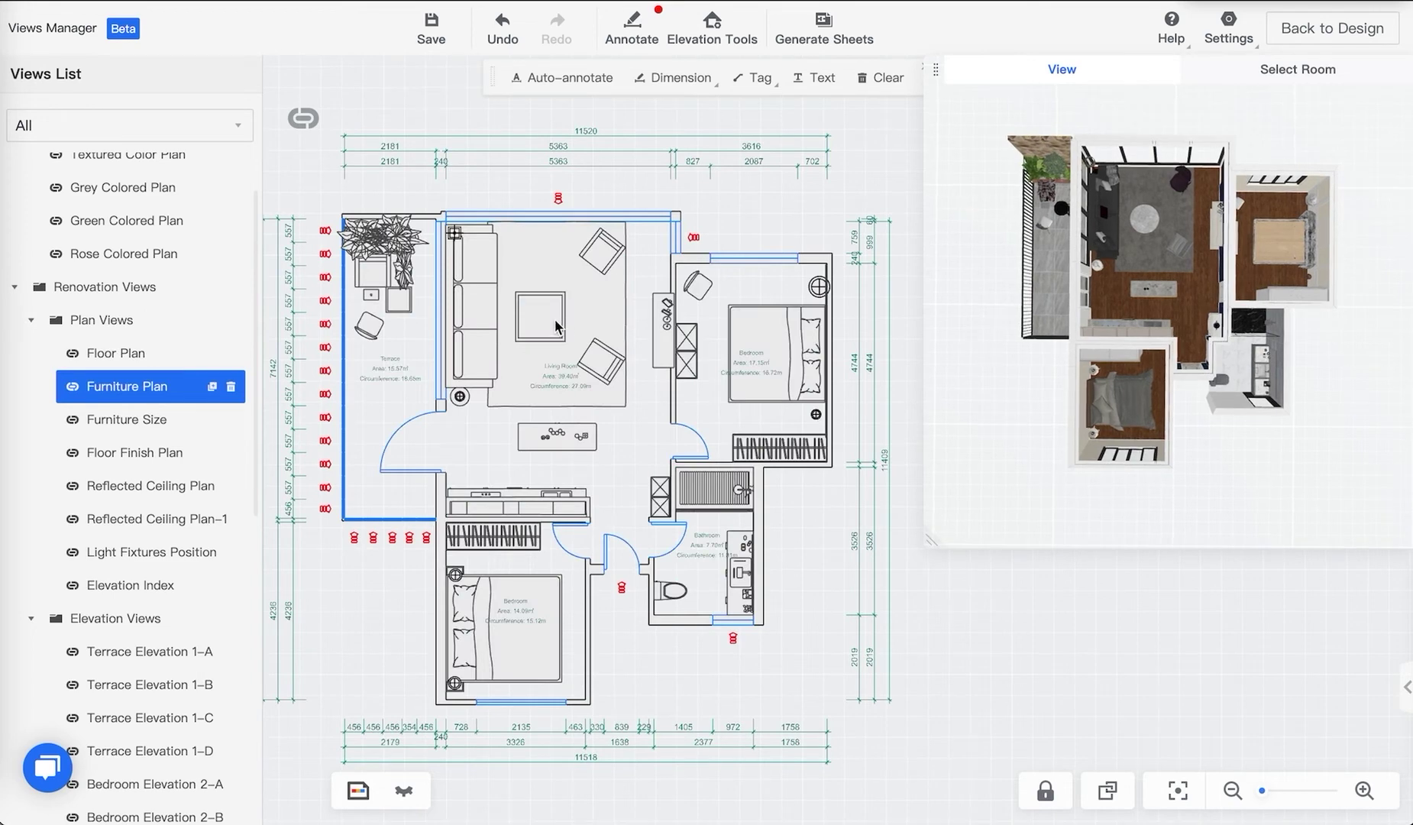
scroll(556, 327, up, 5)
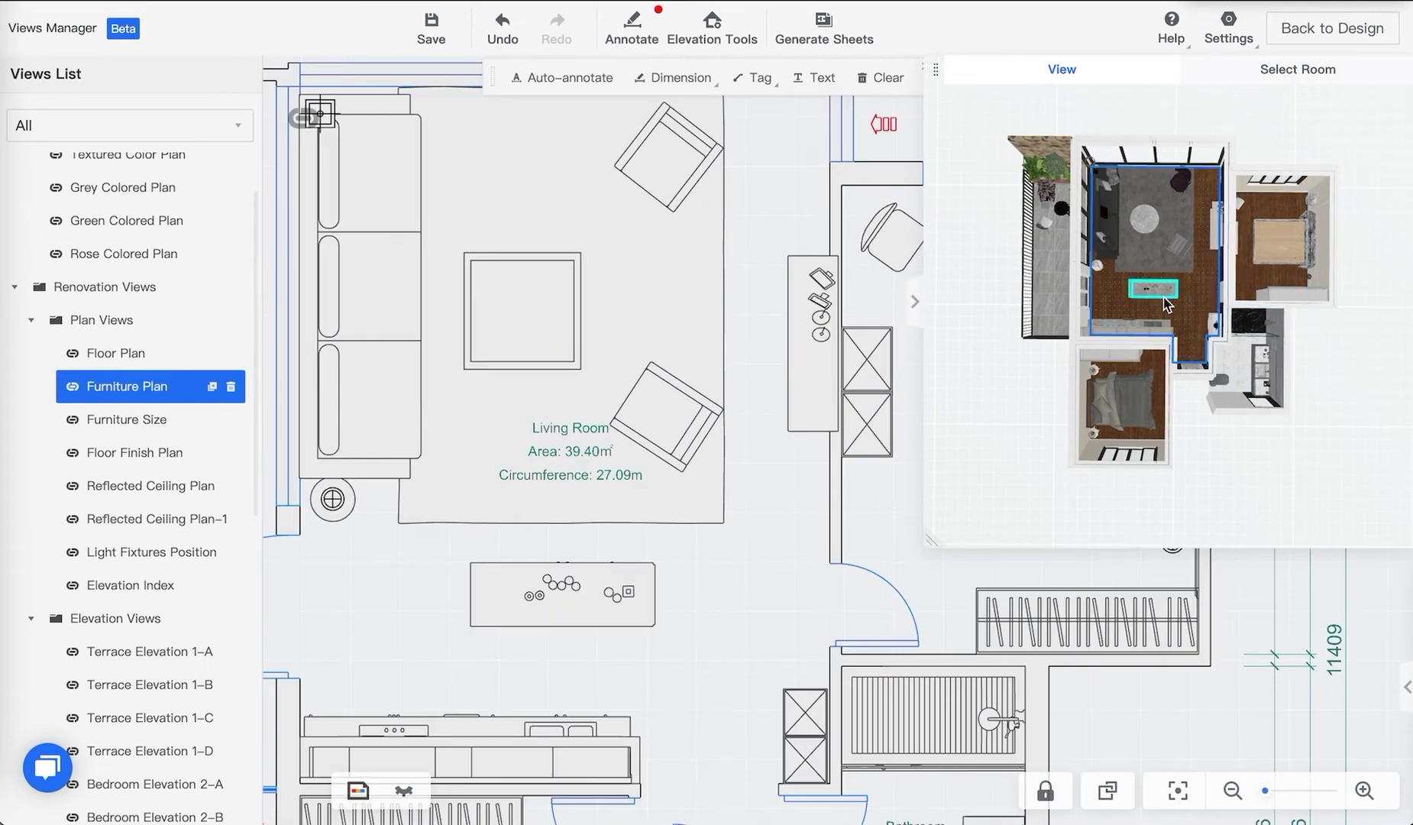
In the 3D preview, shift the living room island slightly toward the terrace and move the coffee table toward the large window wall
scroll(1166, 304, up, 5)
click(1115, 297)
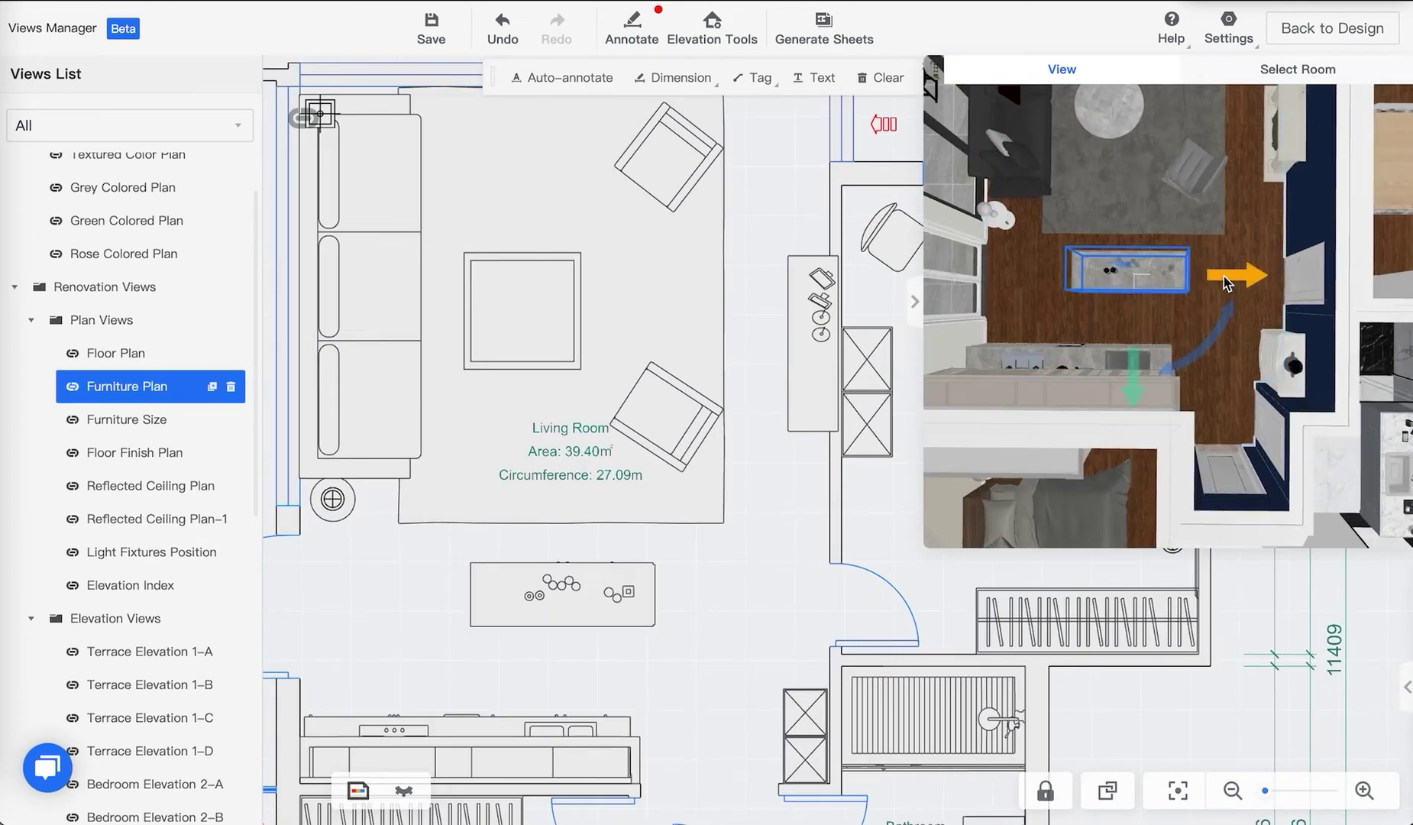
mouse_move(1226, 278)
mouse_down()
mouse_move(1224, 296)
mouse_move(1258, 300)
mouse_move(1211, 292)
mouse_up()
drag(1107, 134, 1112, 203)
scroll(993, 306, down, 5)
scroll(949, 312, up, 2)
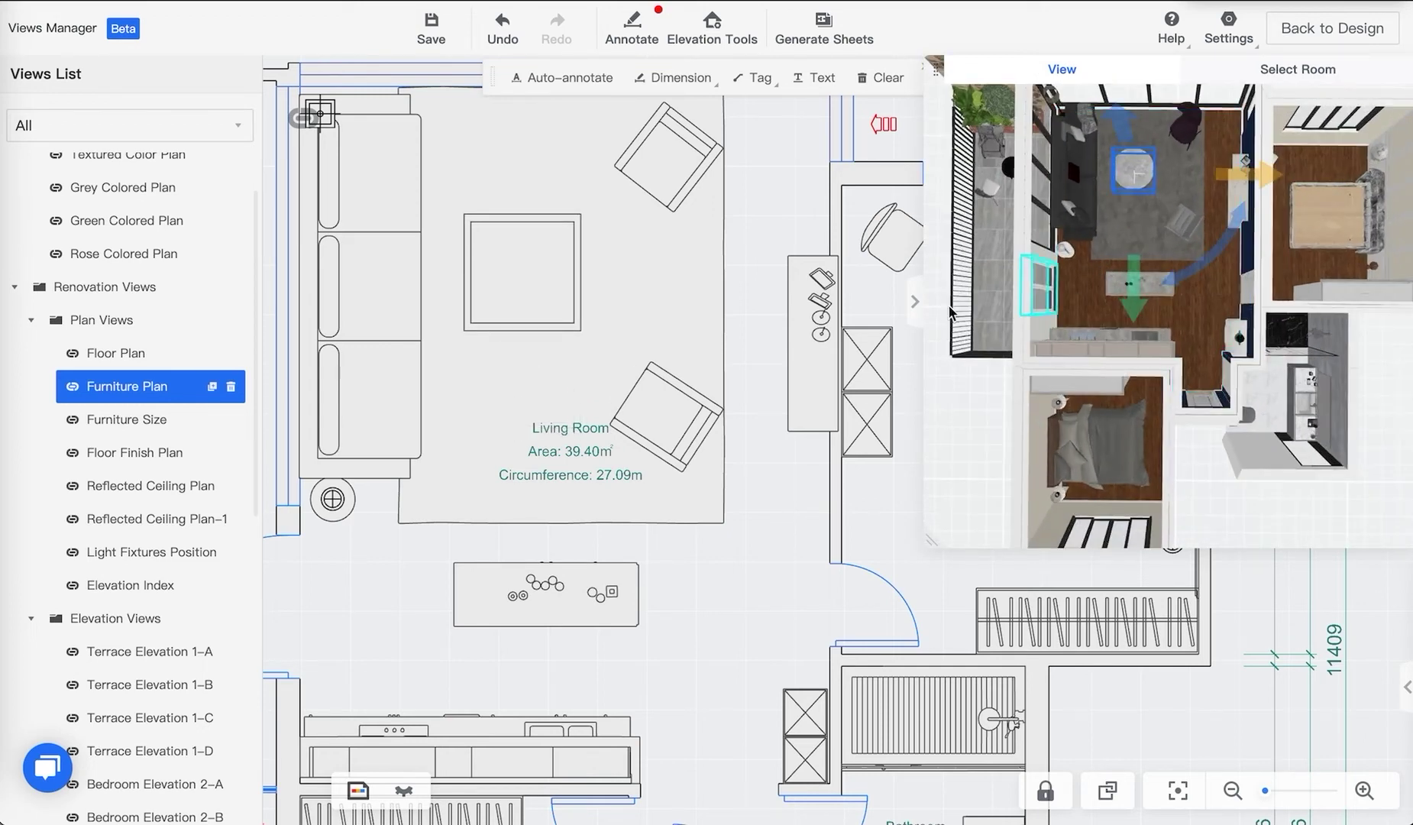
scroll(764, 321, down, 5)
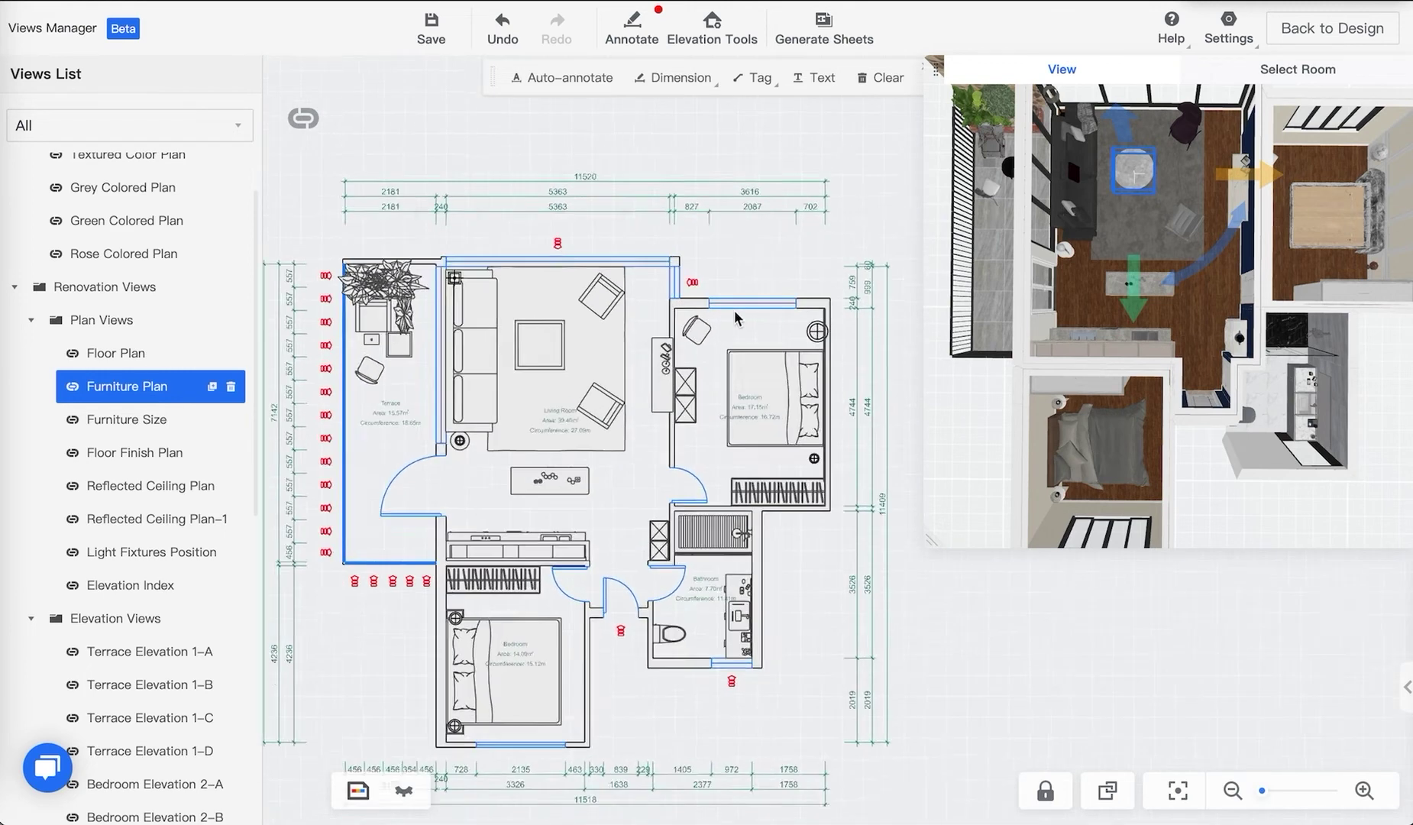
scroll(735, 317, up, 1)
scroll(805, 373, down, 1)
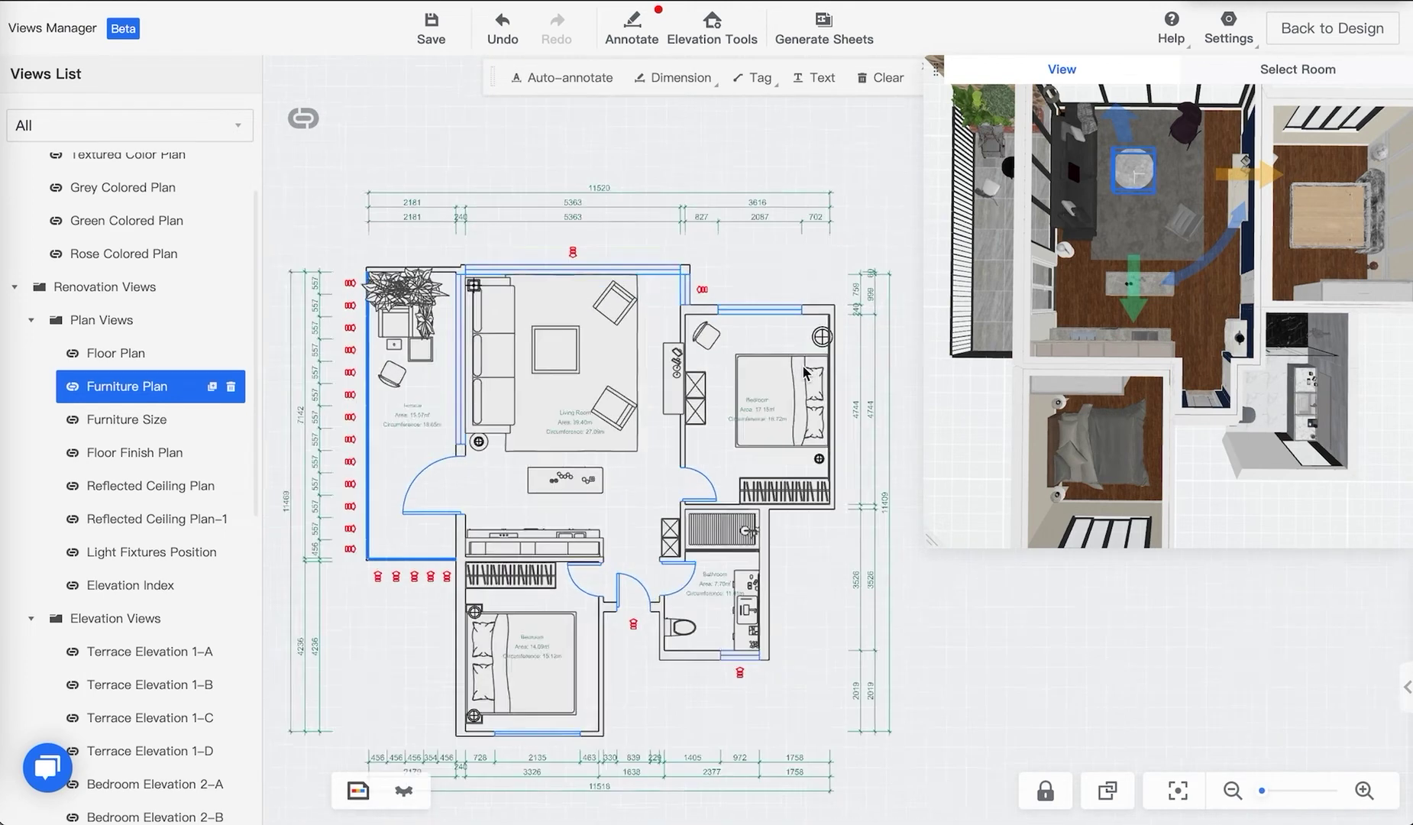
scroll(804, 373, up, 1)
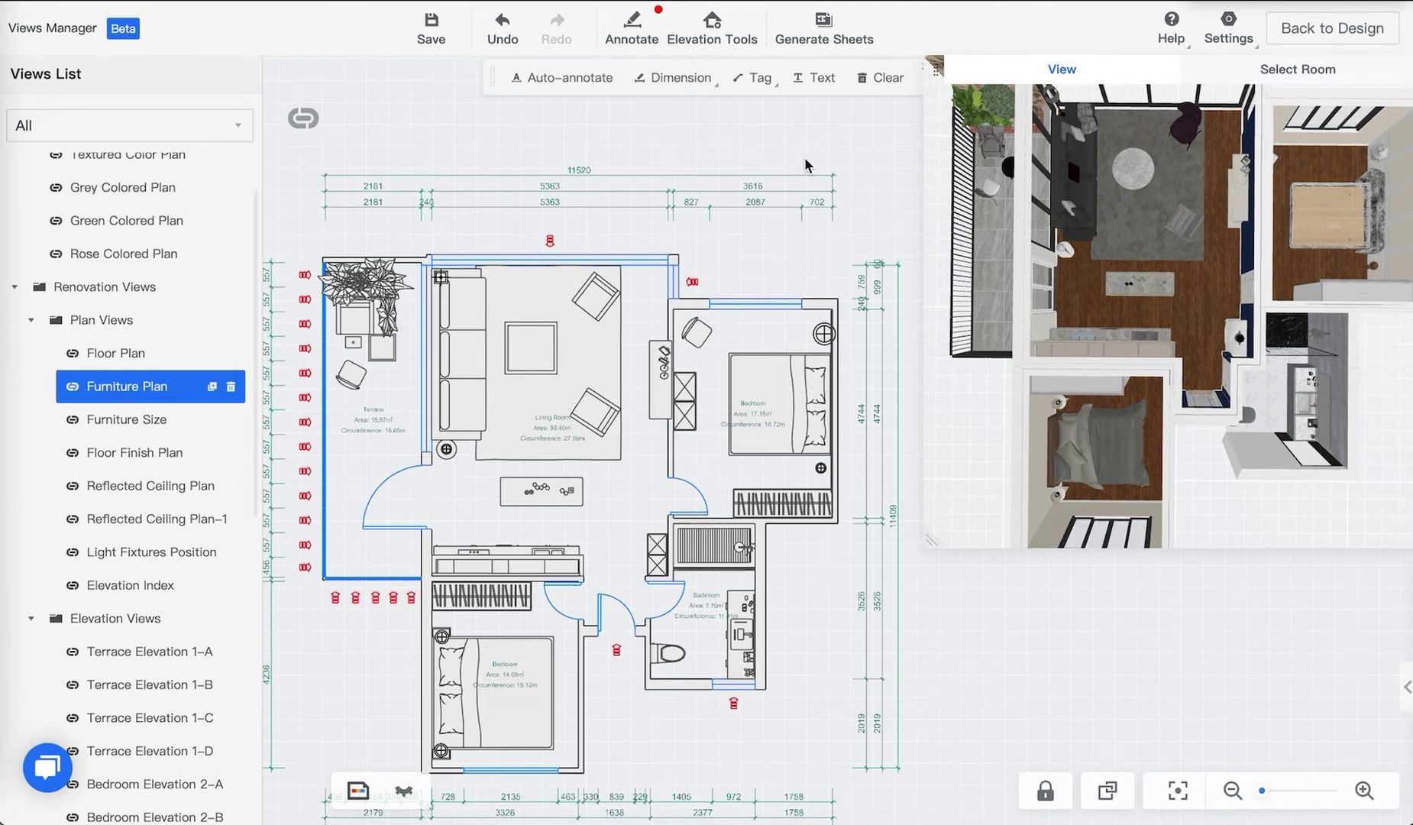
scroll(807, 167, down, 1)
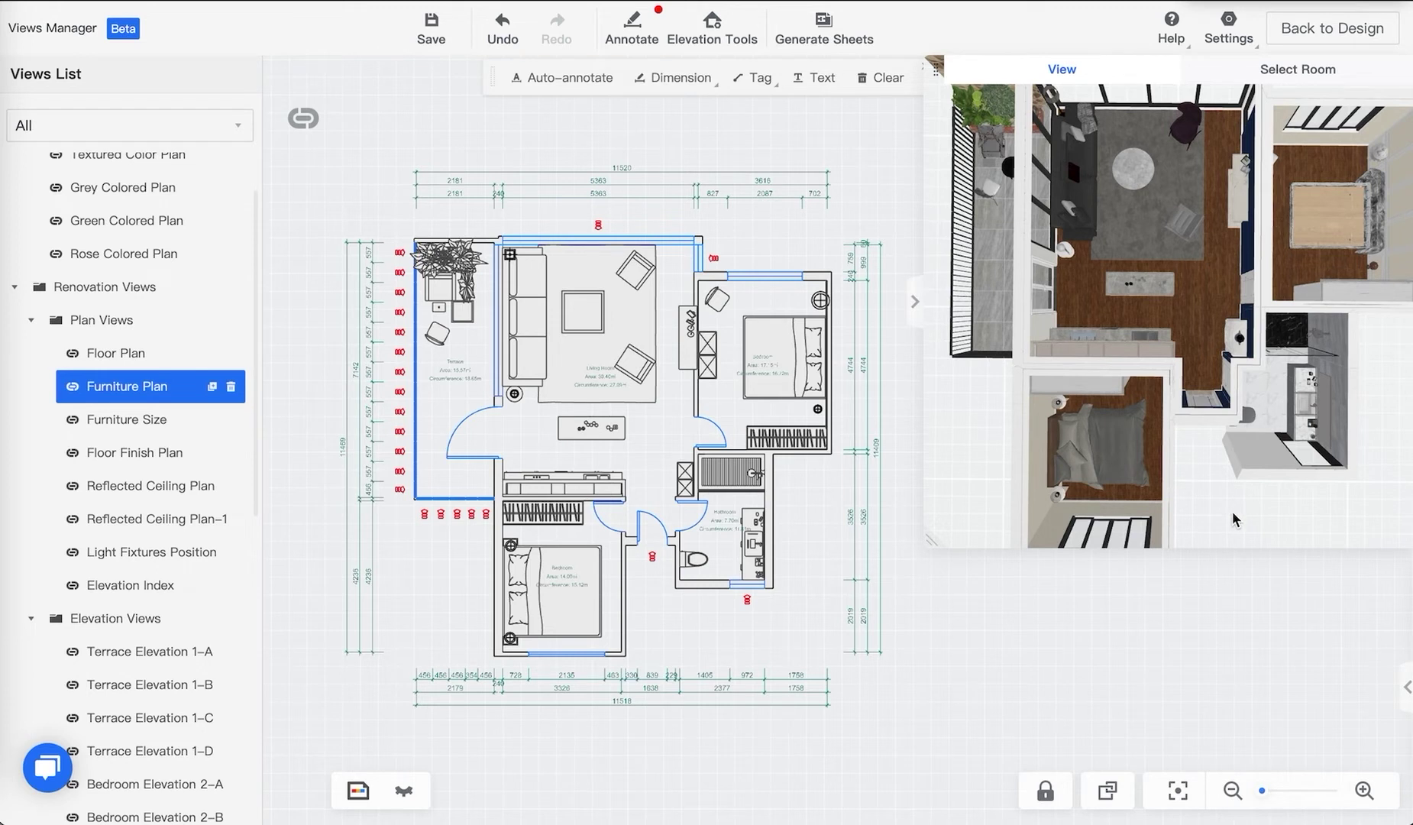
Fit the whole apartment in the 3D preview and reduce the preview window's size
scroll(1229, 516, down, 2)
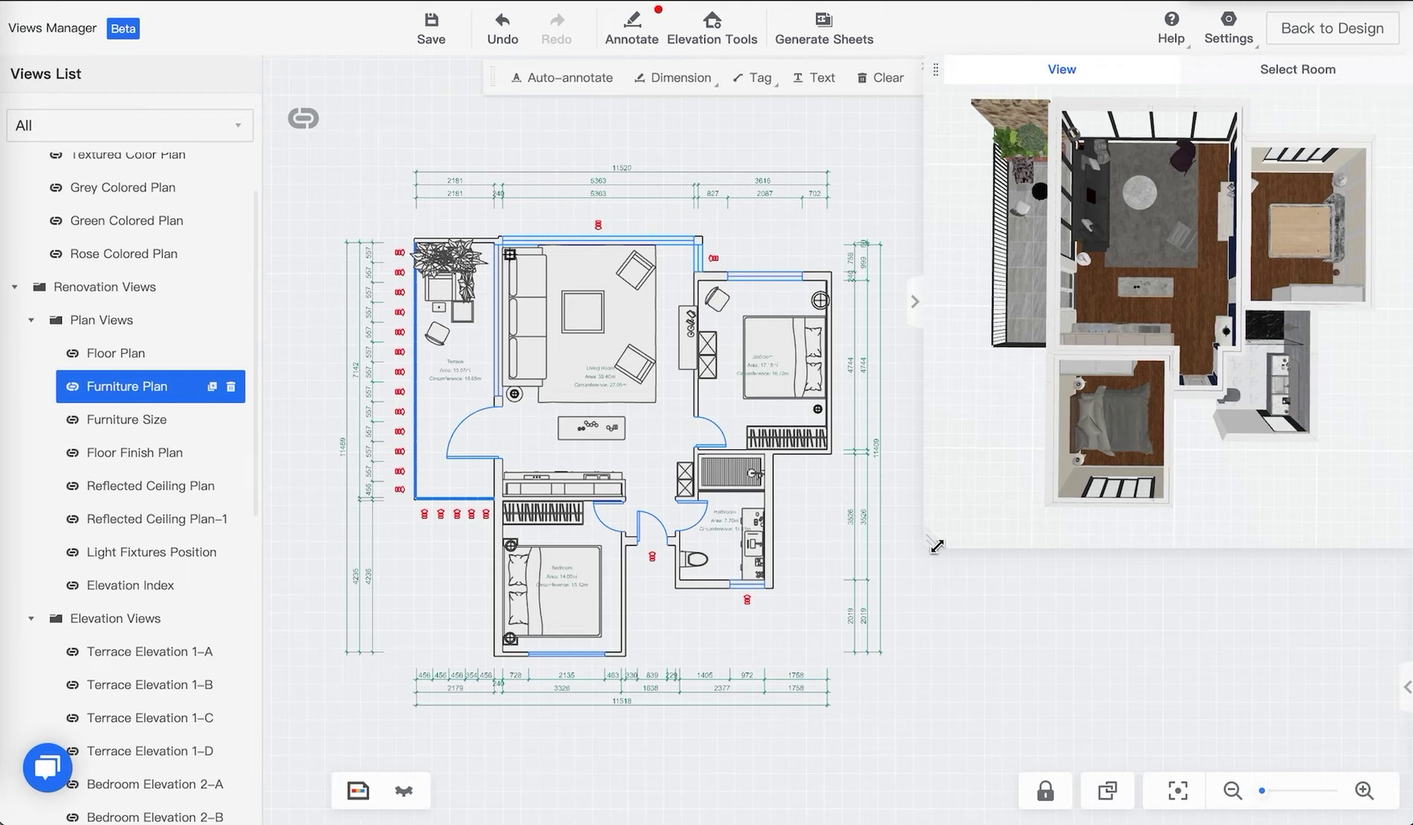
click(752, 77)
drag(929, 539, 1057, 449)
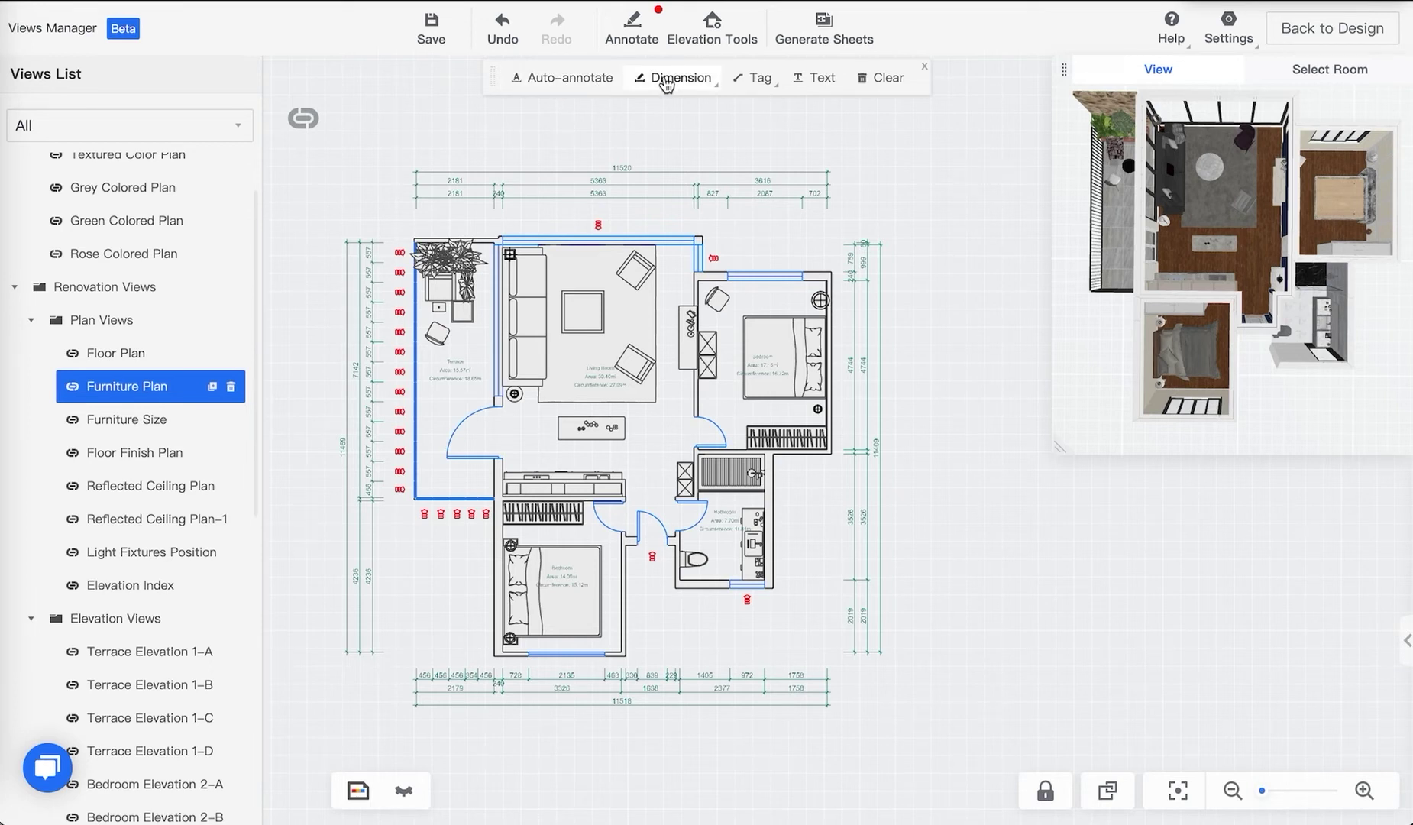
Add a text-only Room Area tag near the armchairs in the living room of the Furniture Plan
click(760, 84)
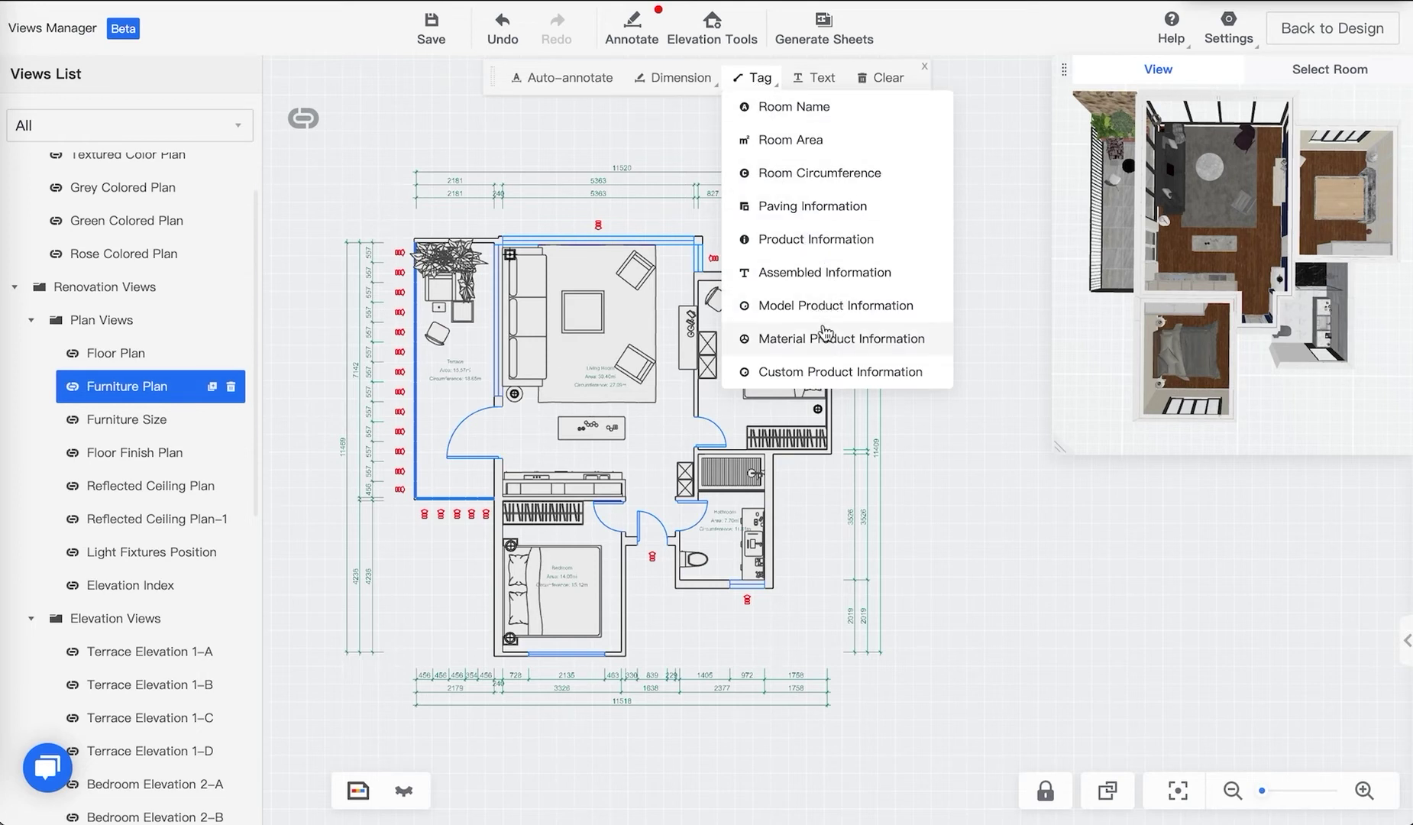
click(791, 142)
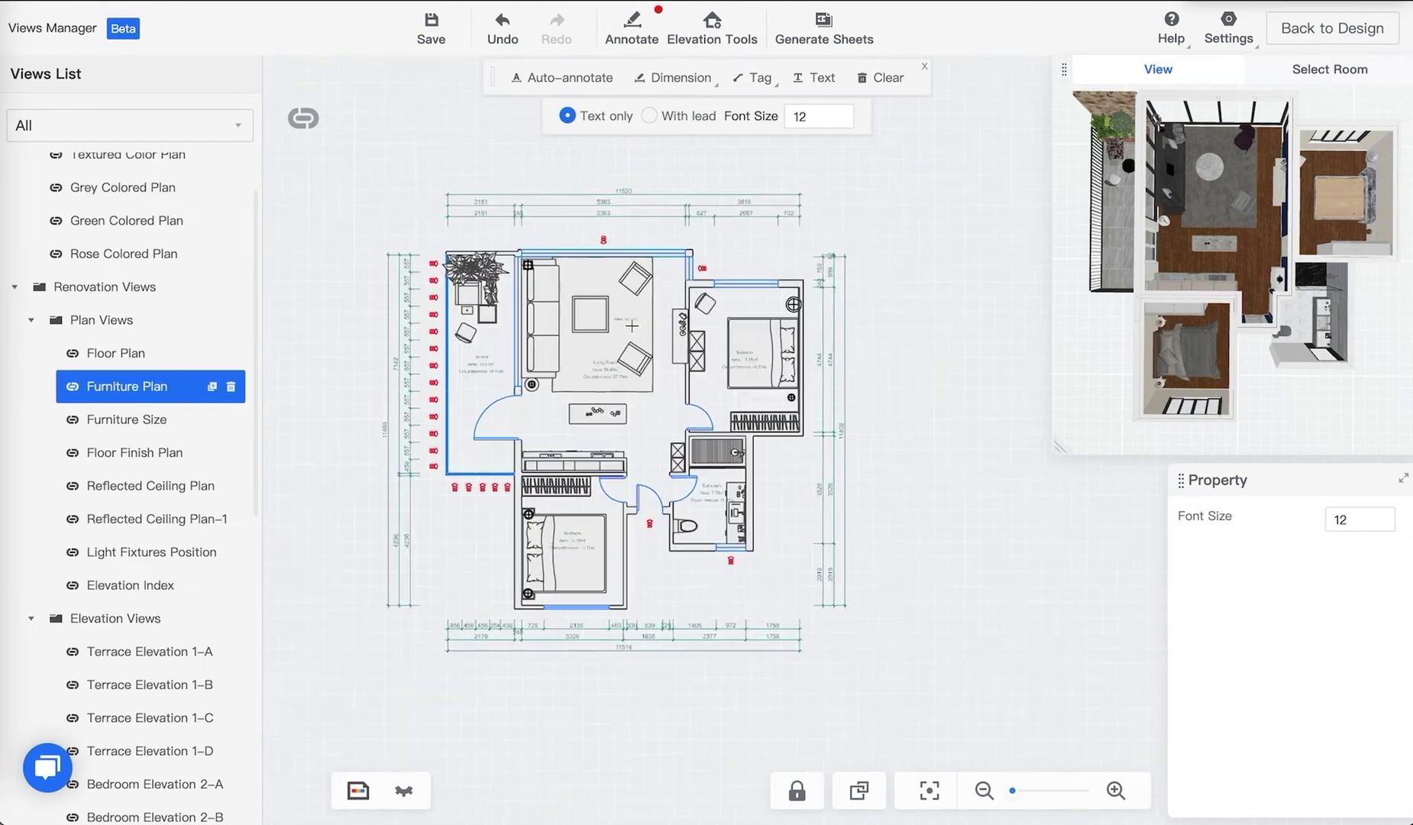
scroll(633, 327, up, 5)
scroll(627, 313, down, 5)
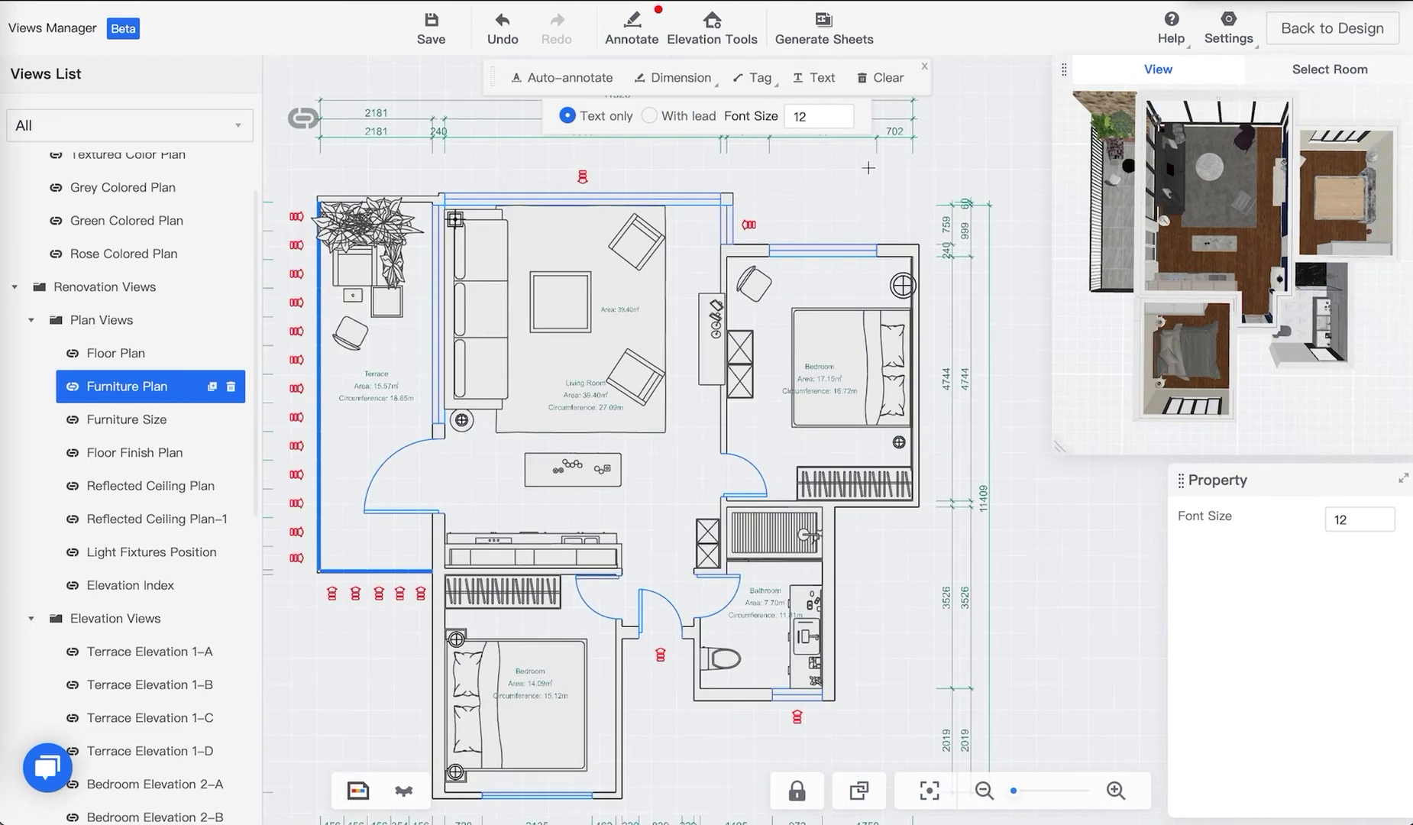
Add two Room Area tags with leads near the upper armchair in the living room
click(666, 120)
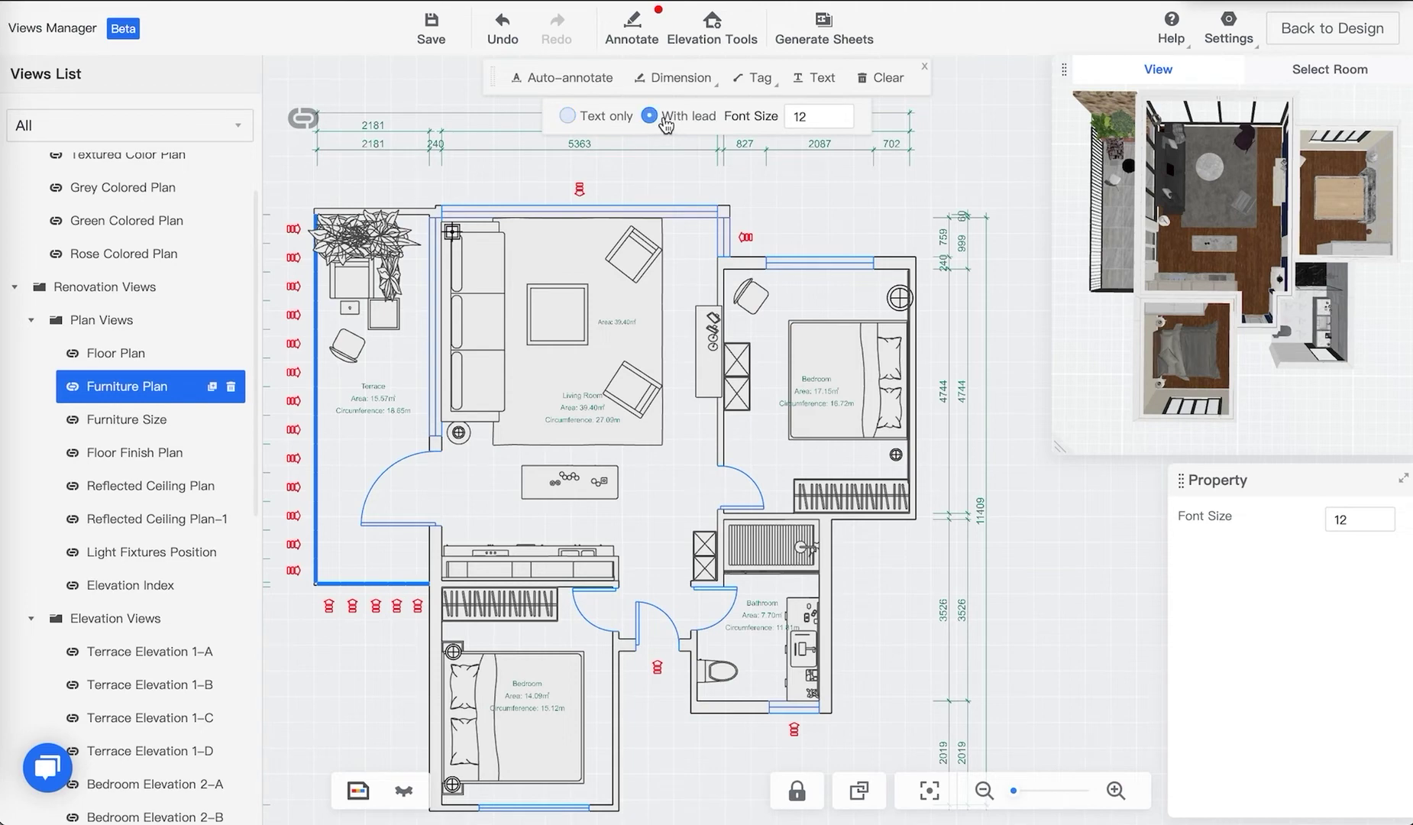
click(533, 244)
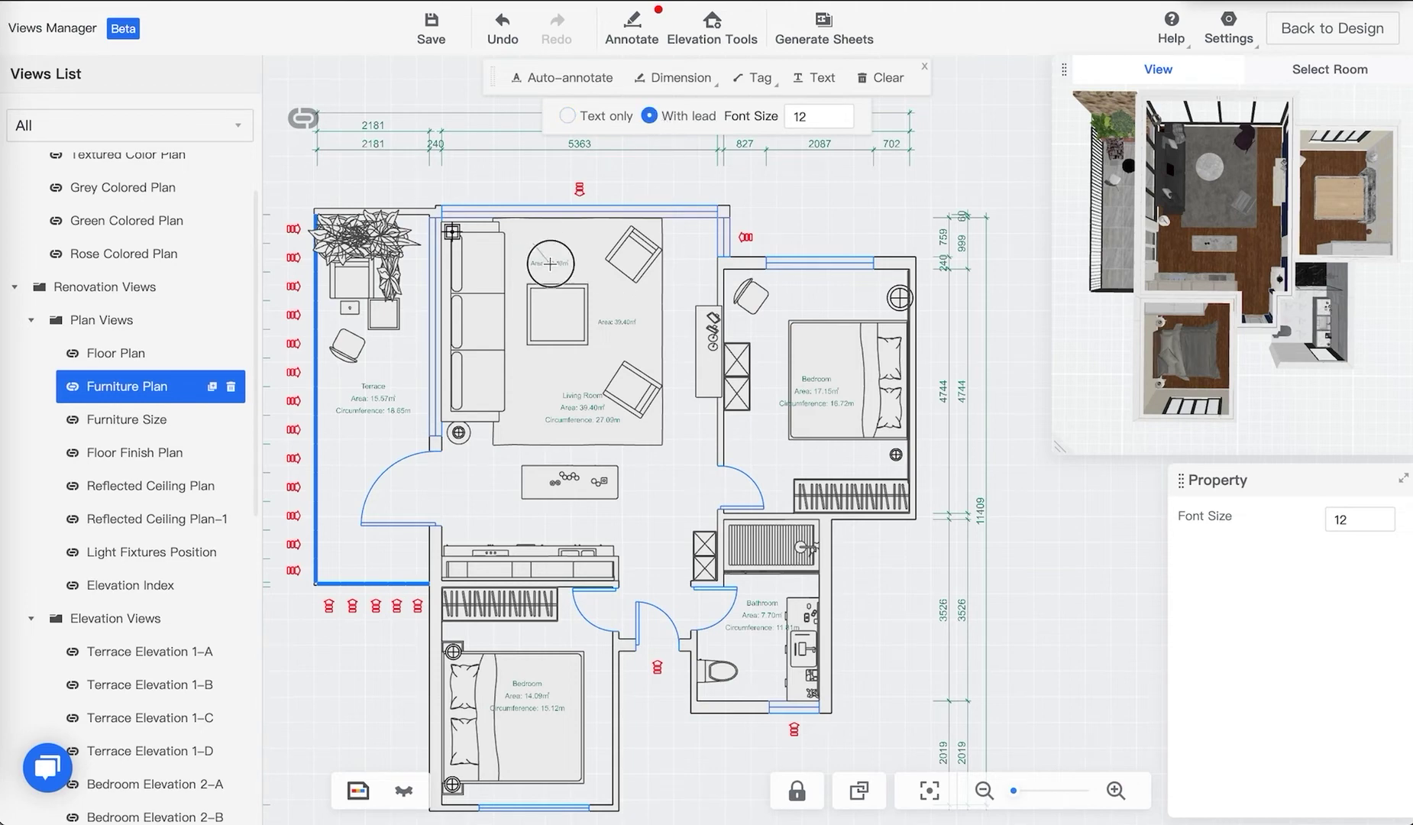
click(547, 262)
scroll(550, 258, up, 5)
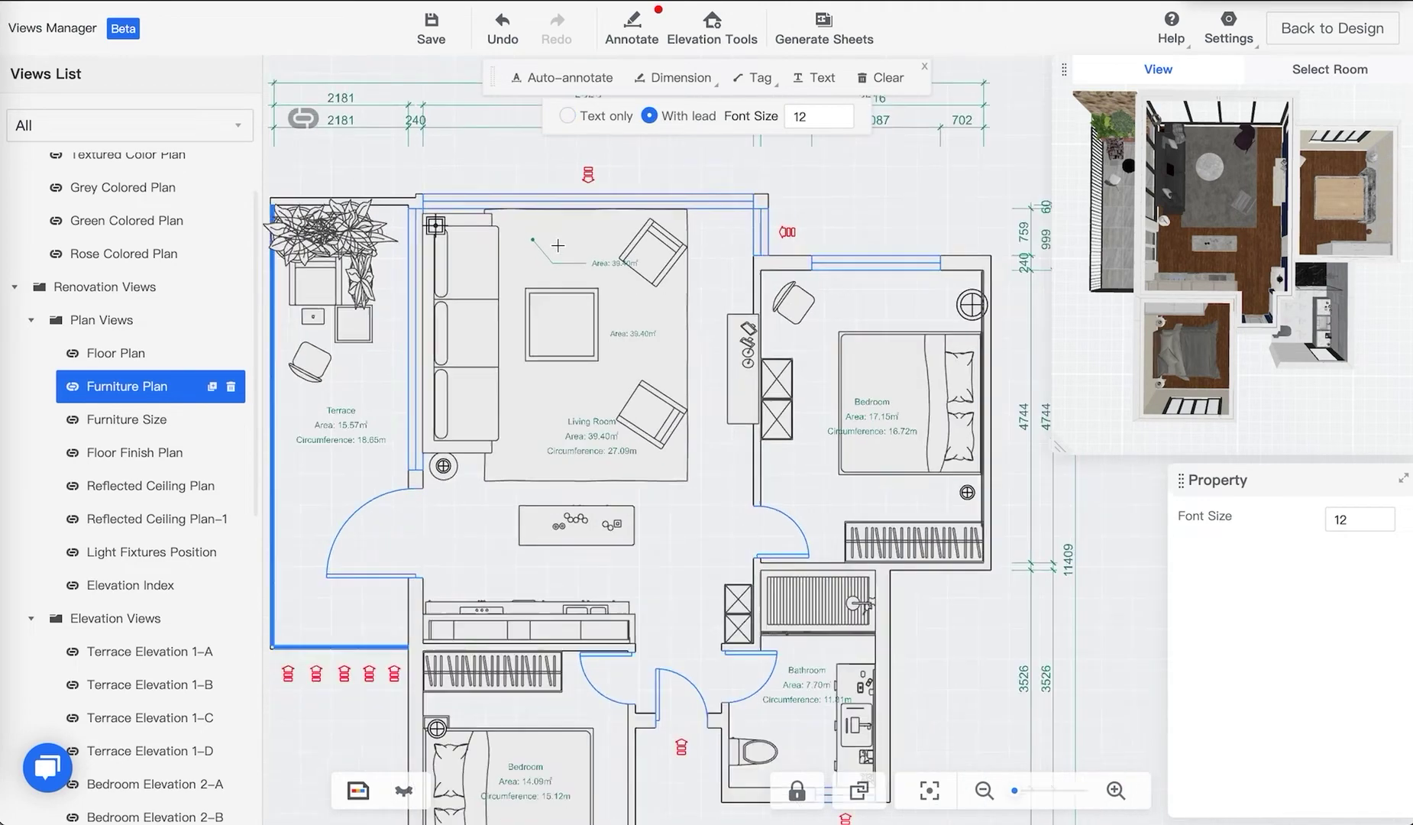
drag(580, 234, 592, 344)
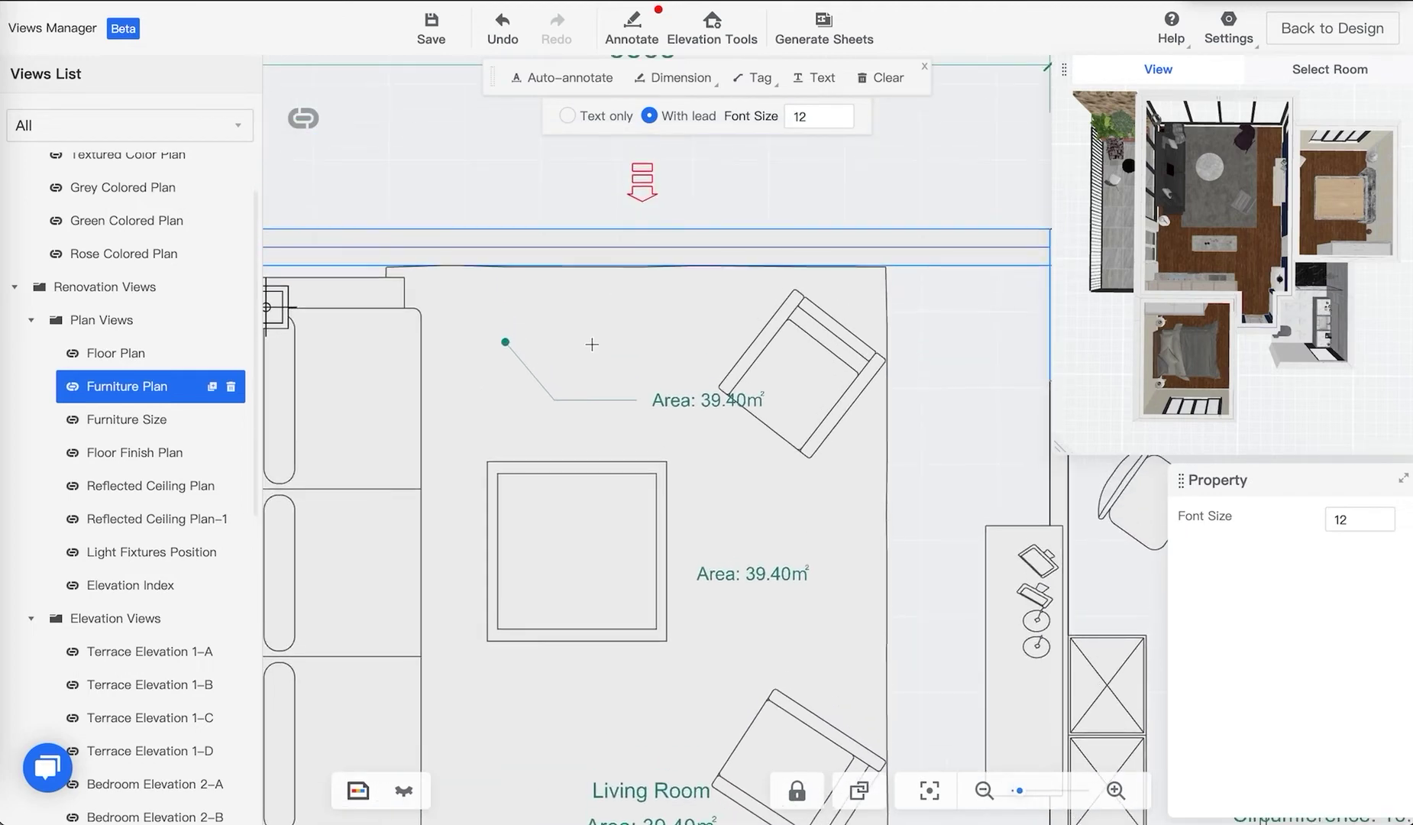
click(551, 298)
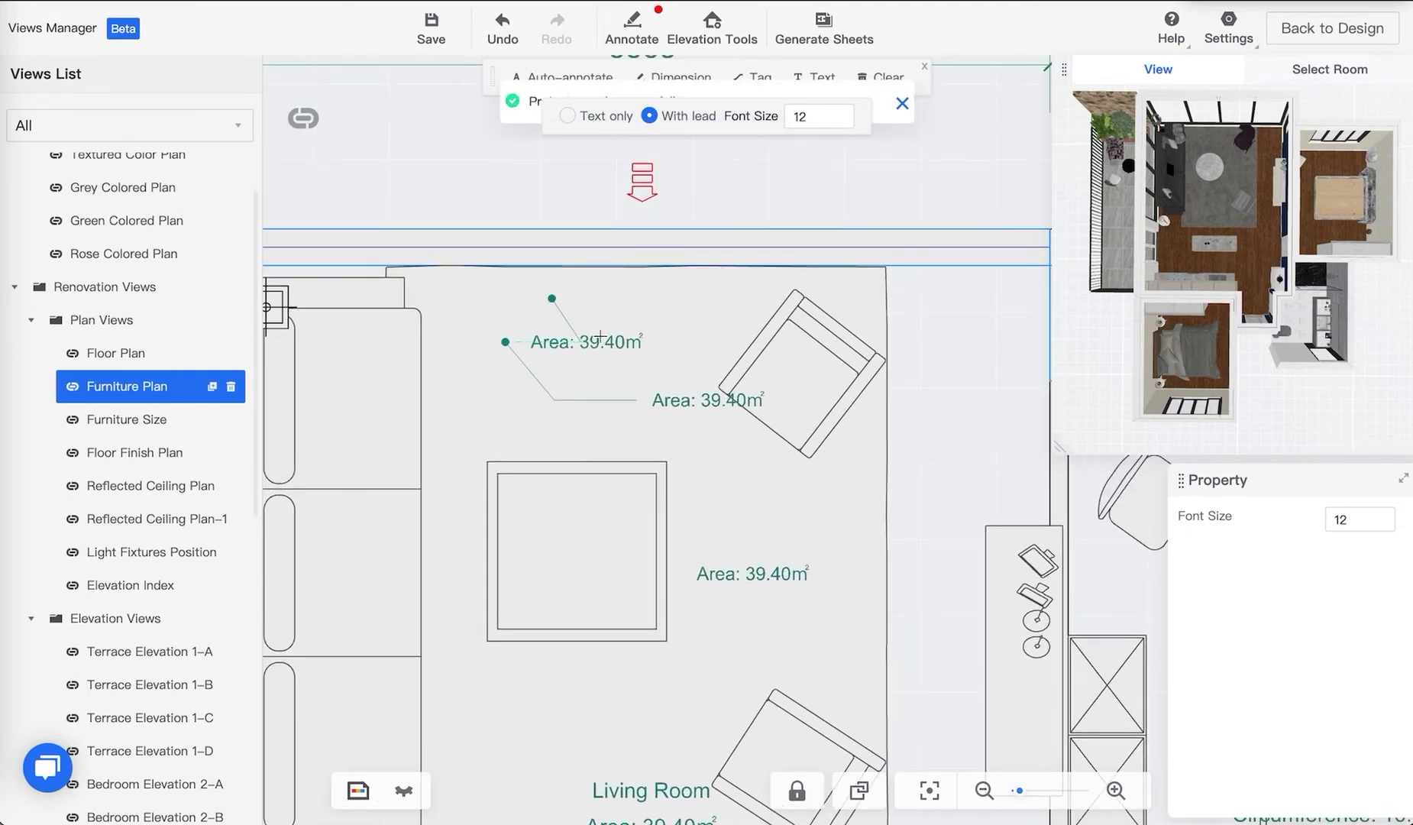
click(762, 341)
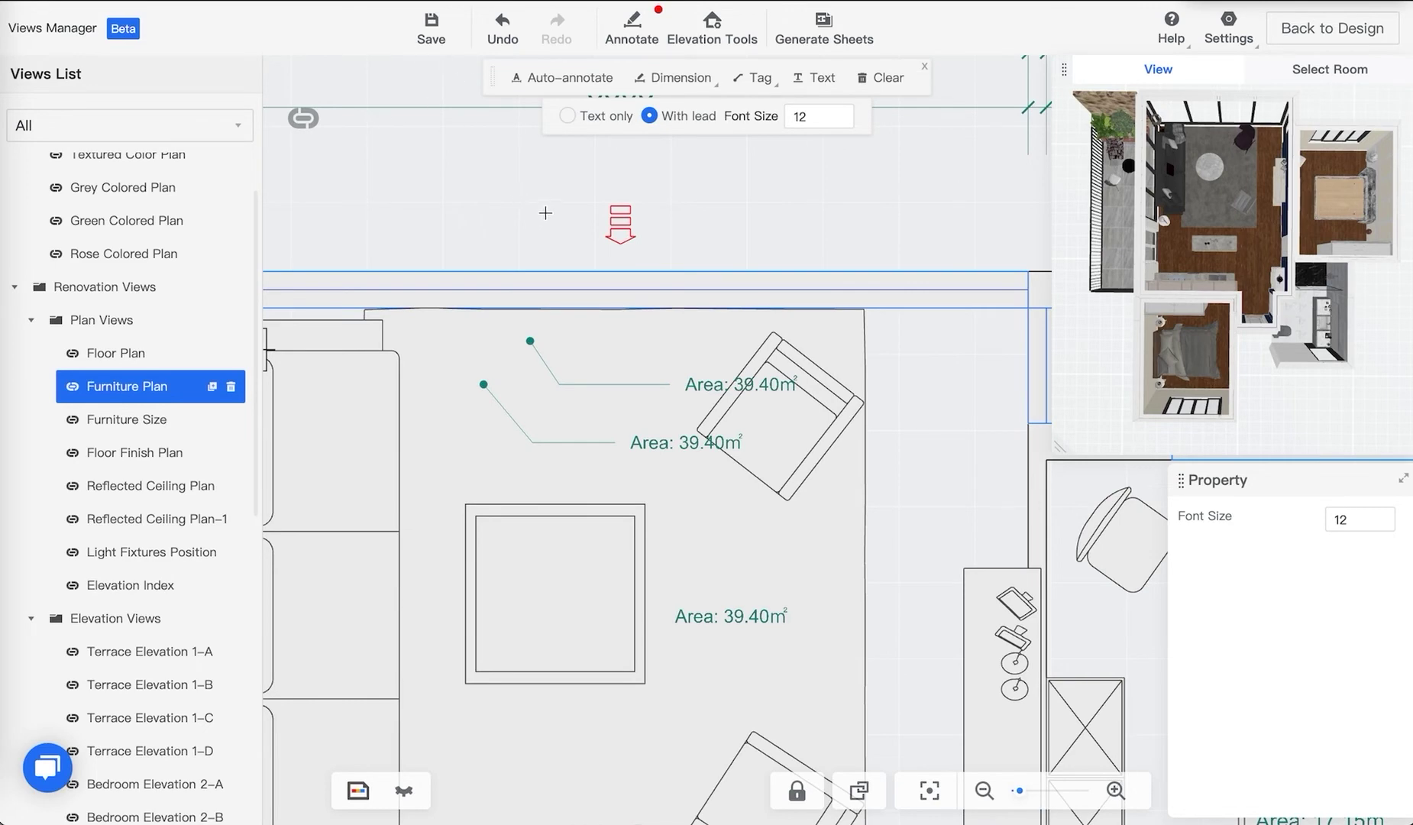
Delete both Room Area tags with leads from the living room
key(Escape)
click(672, 386)
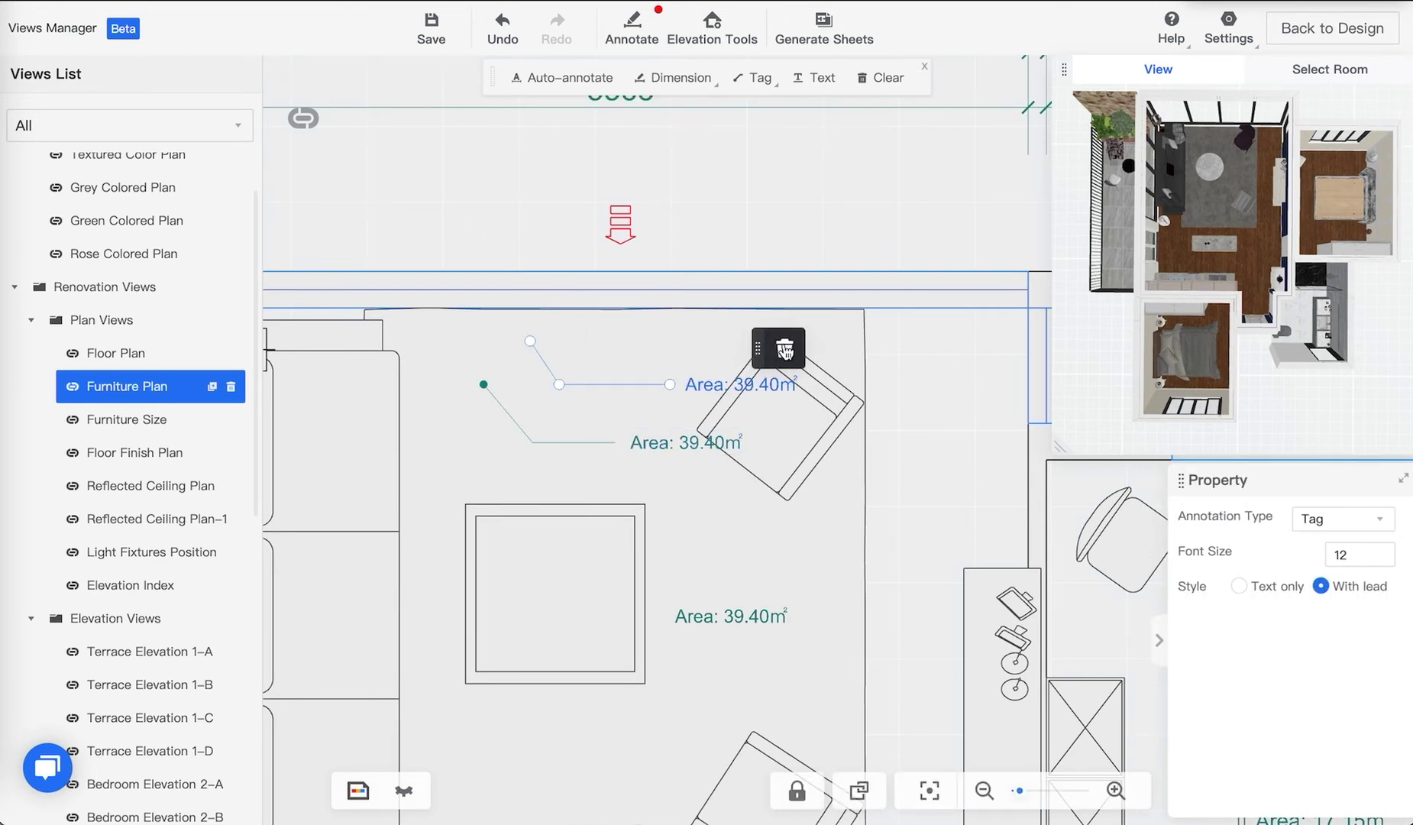
click(784, 350)
click(680, 443)
click(728, 404)
scroll(672, 382, down, 3)
scroll(656, 377, down, 4)
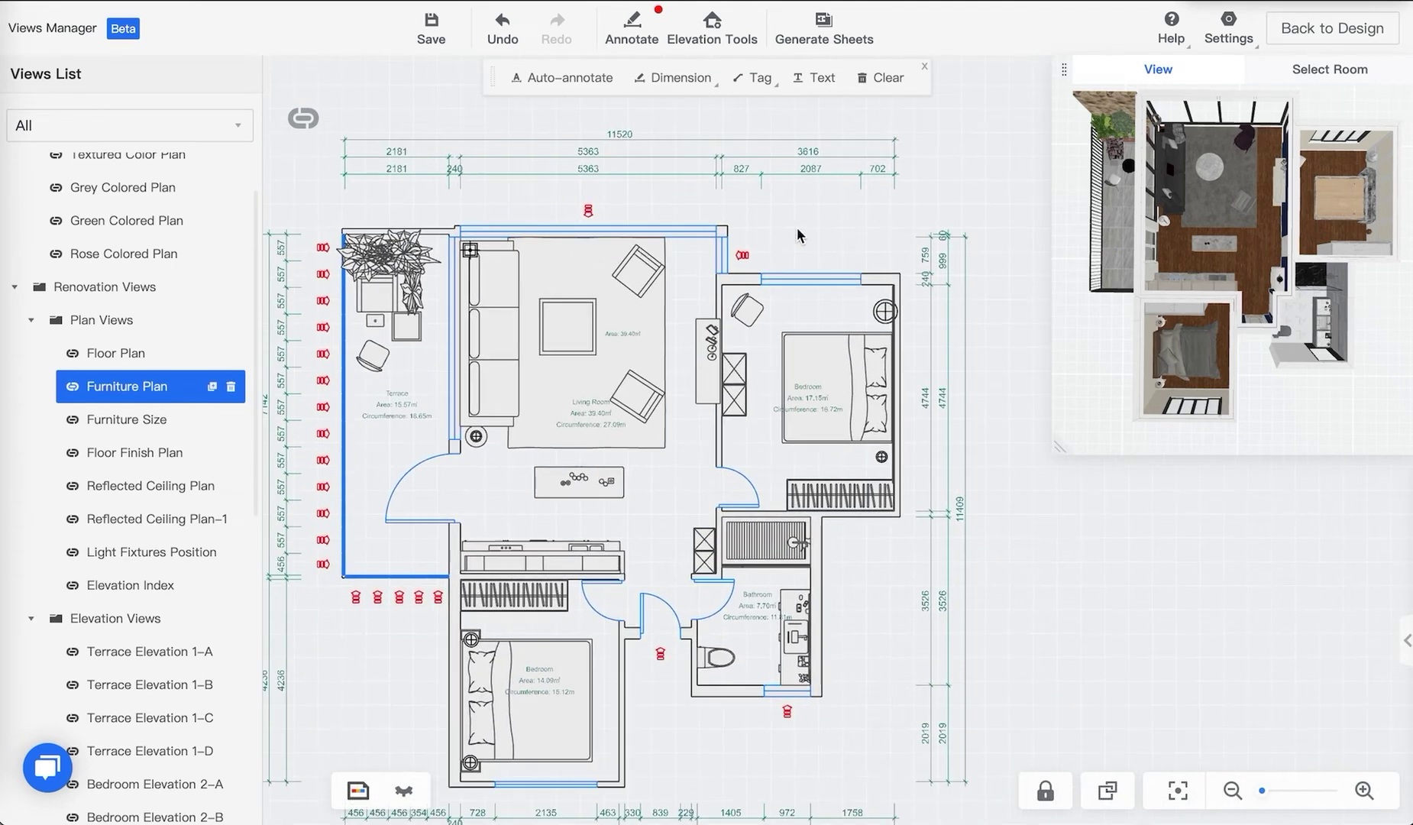
Place a text-only note reading "adding text" above the living room's large window wall at font size 12
drag(795, 238, 839, 232)
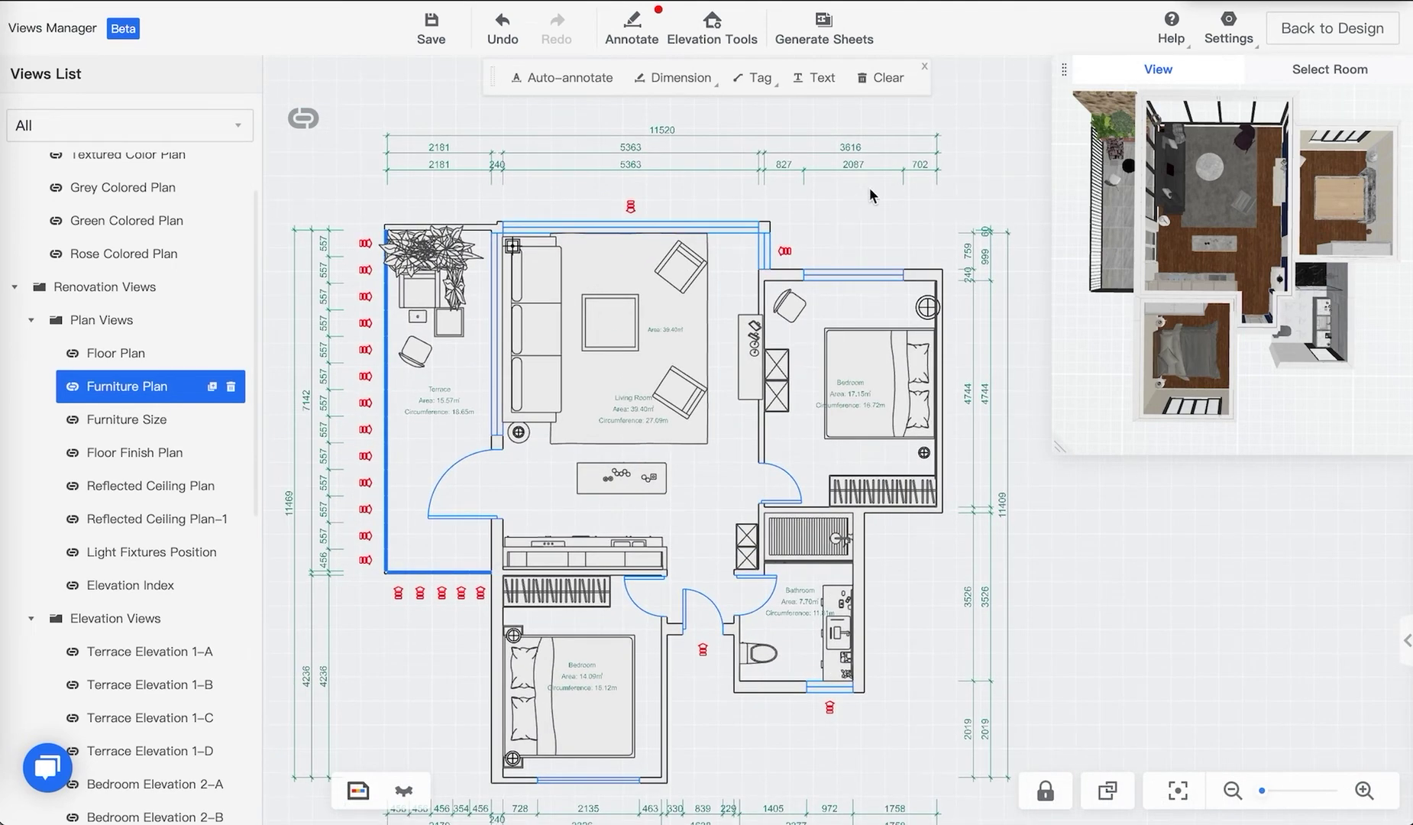
click(814, 78)
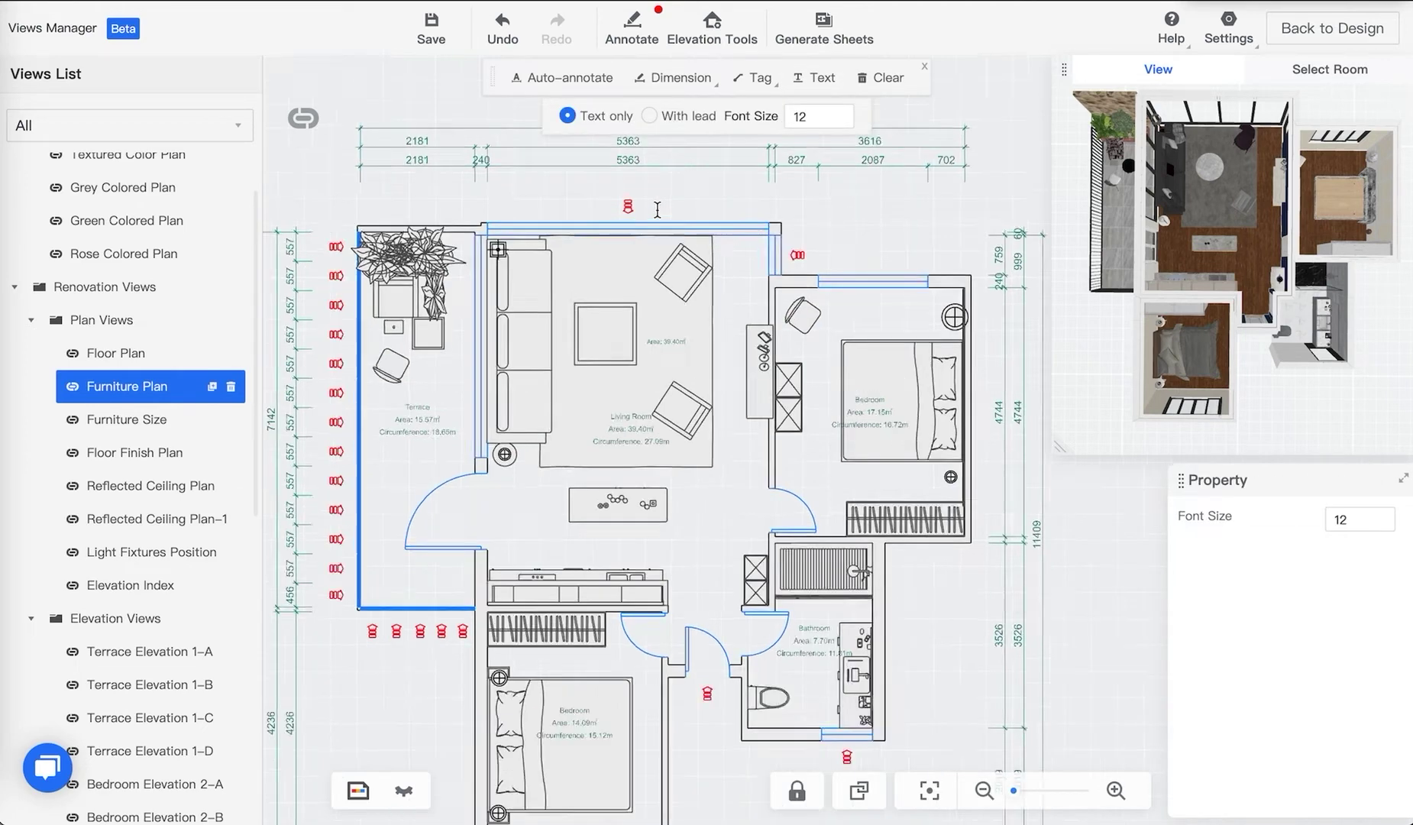
scroll(663, 210, up, 5)
click(661, 170)
text(adding text)
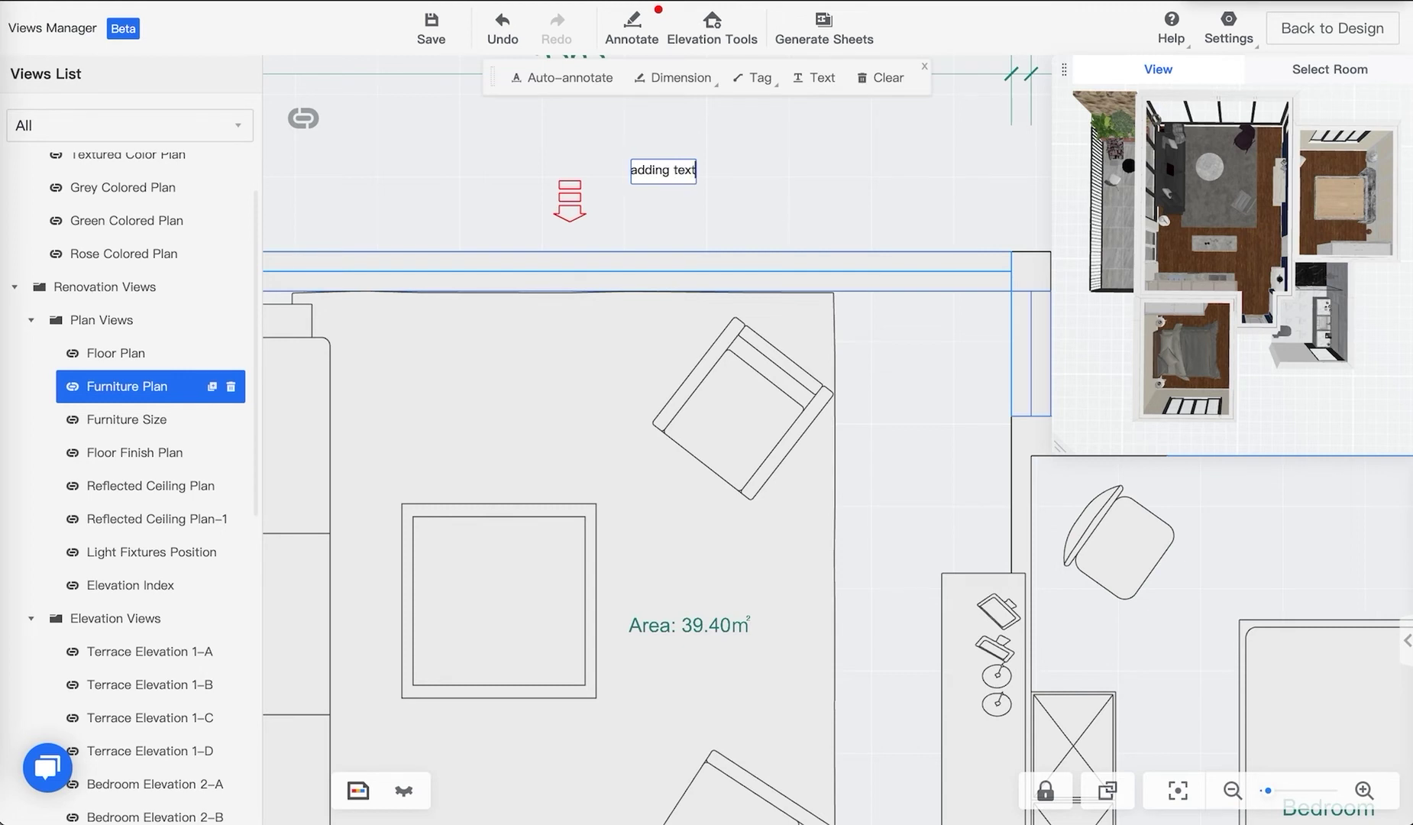
click(863, 213)
scroll(681, 227, down, 3)
Give the note above the living room a lead pointing at the window wall and change its text to "window"
click(638, 229)
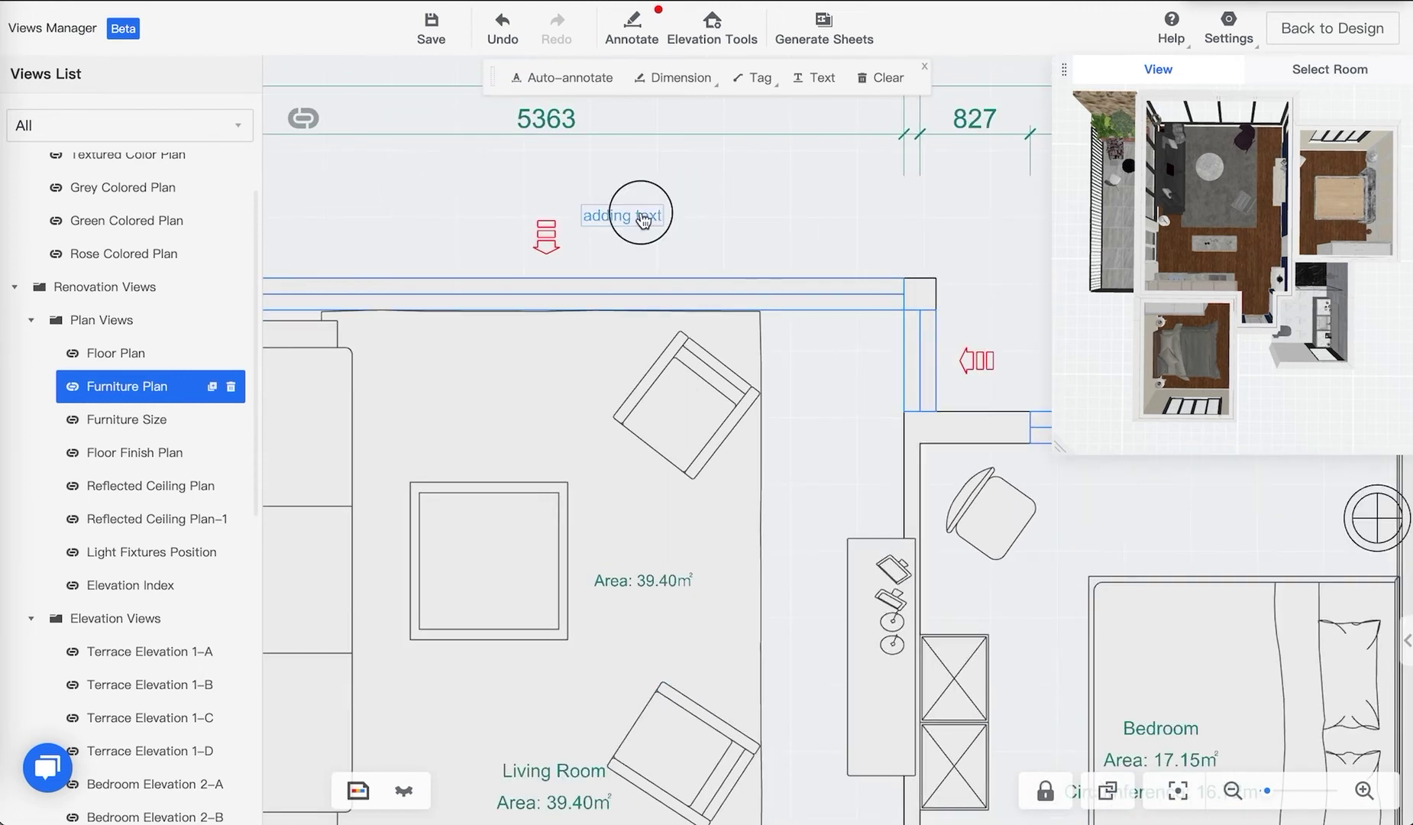
click(1322, 587)
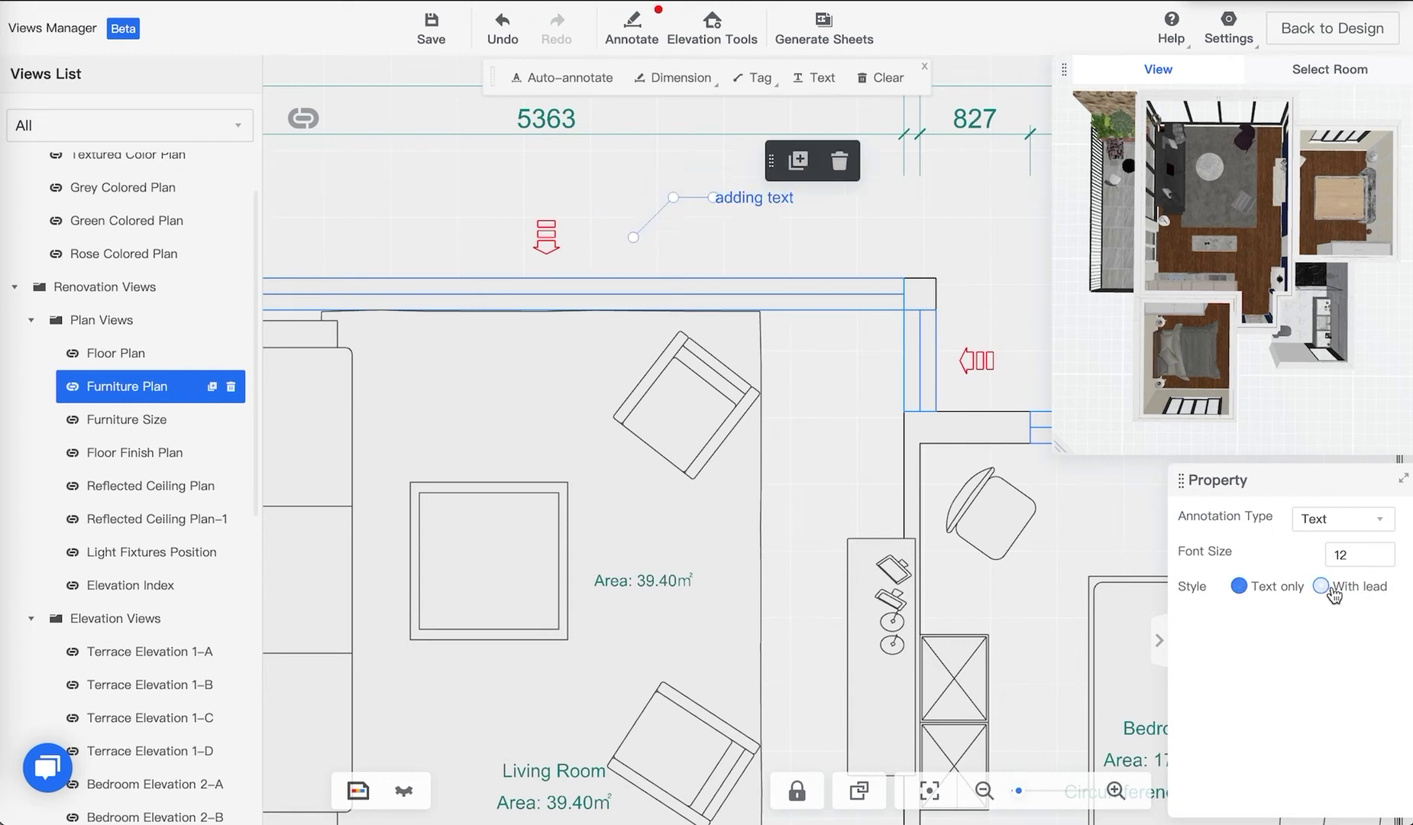
drag(628, 249, 618, 278)
double_click(739, 235)
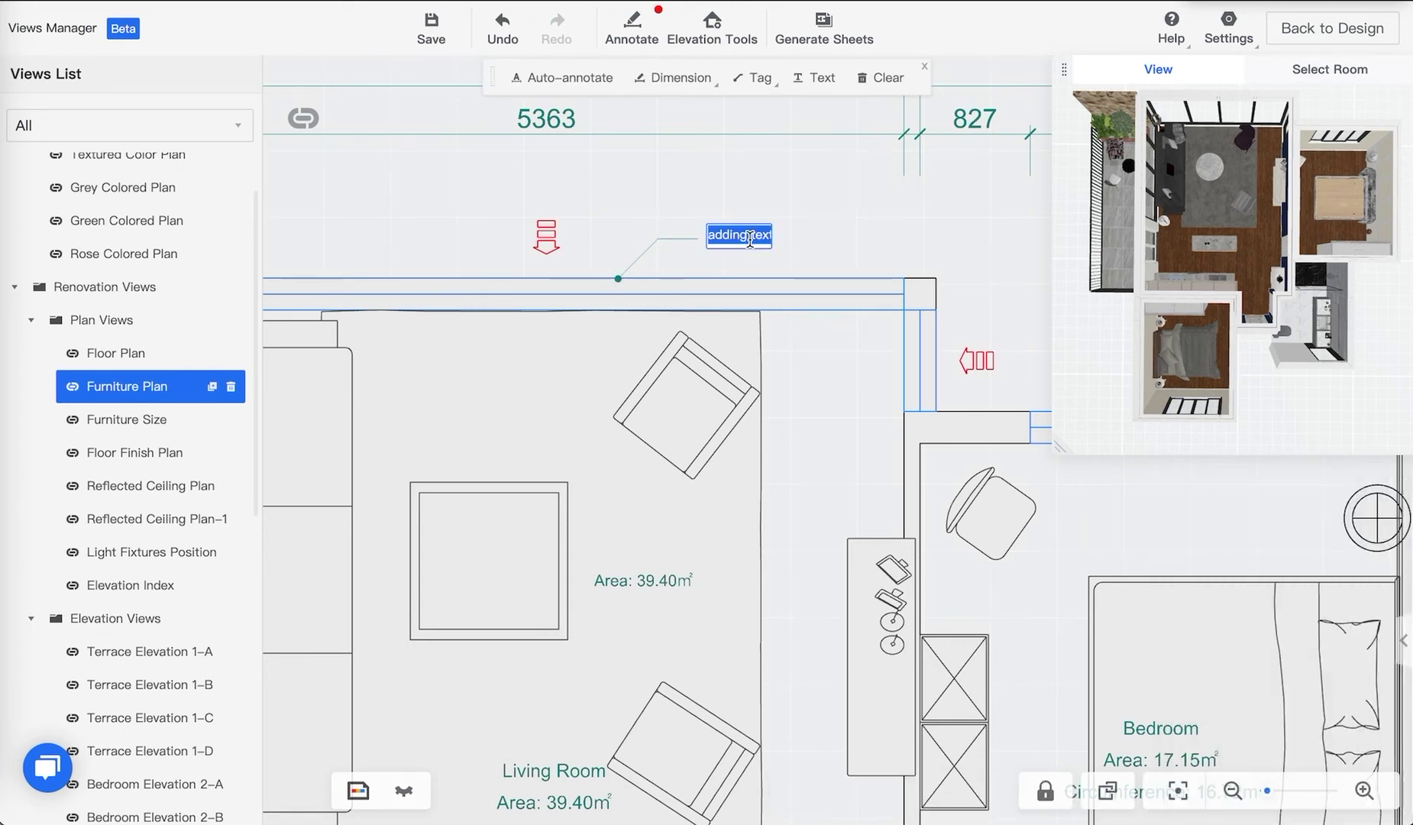
text(window)
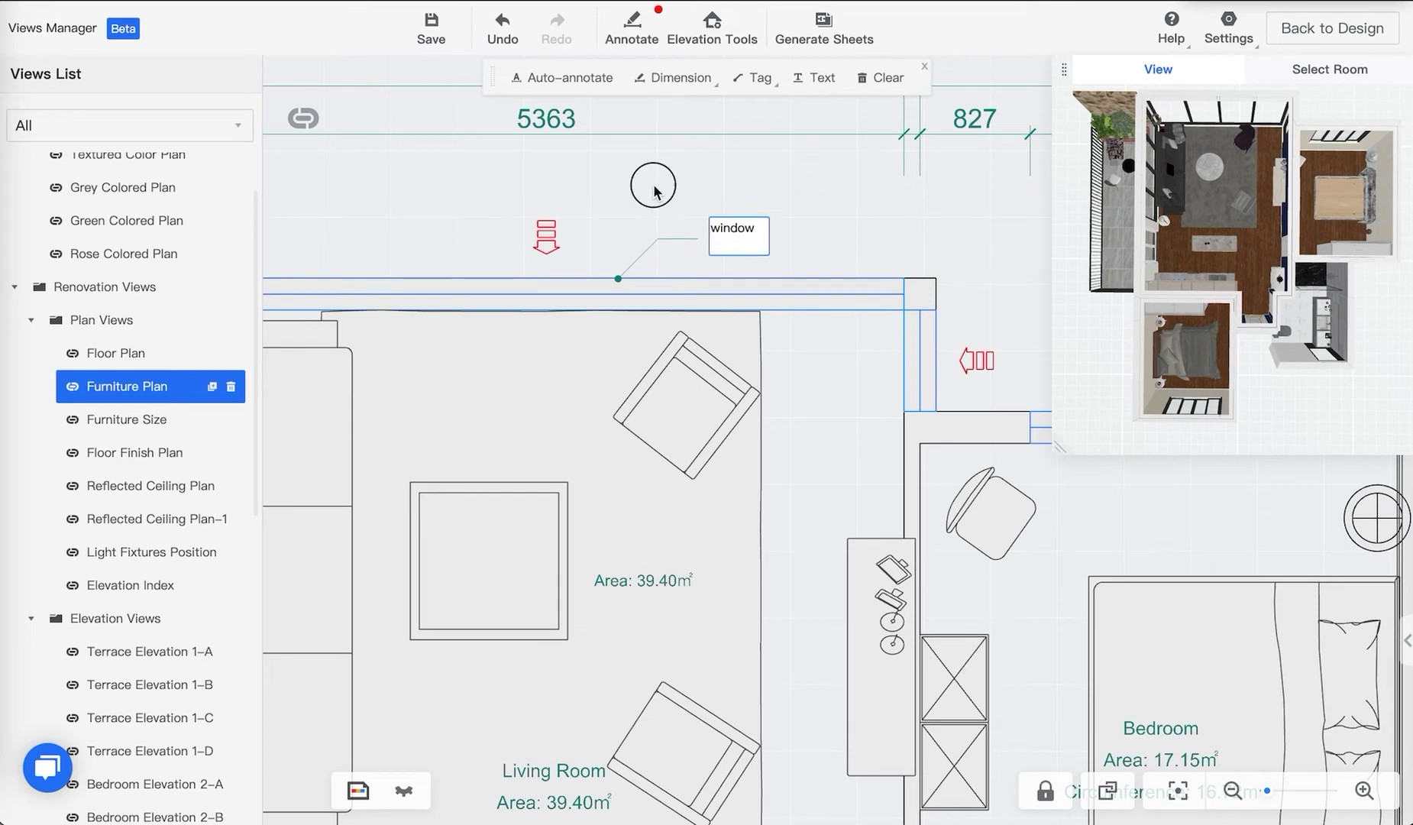
click(654, 216)
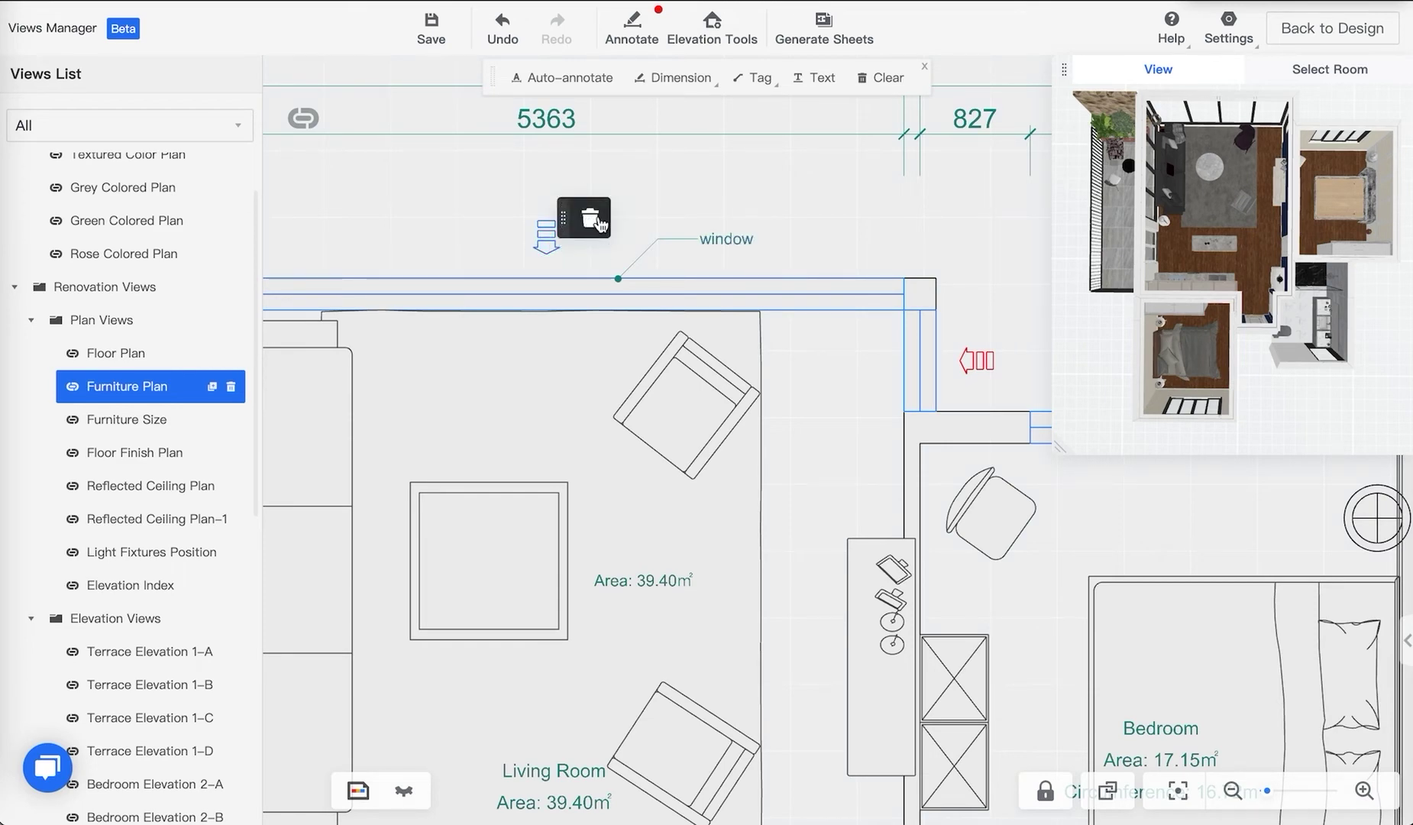
Clear all annotations from the Furniture Plan
scroll(619, 245, down, 2)
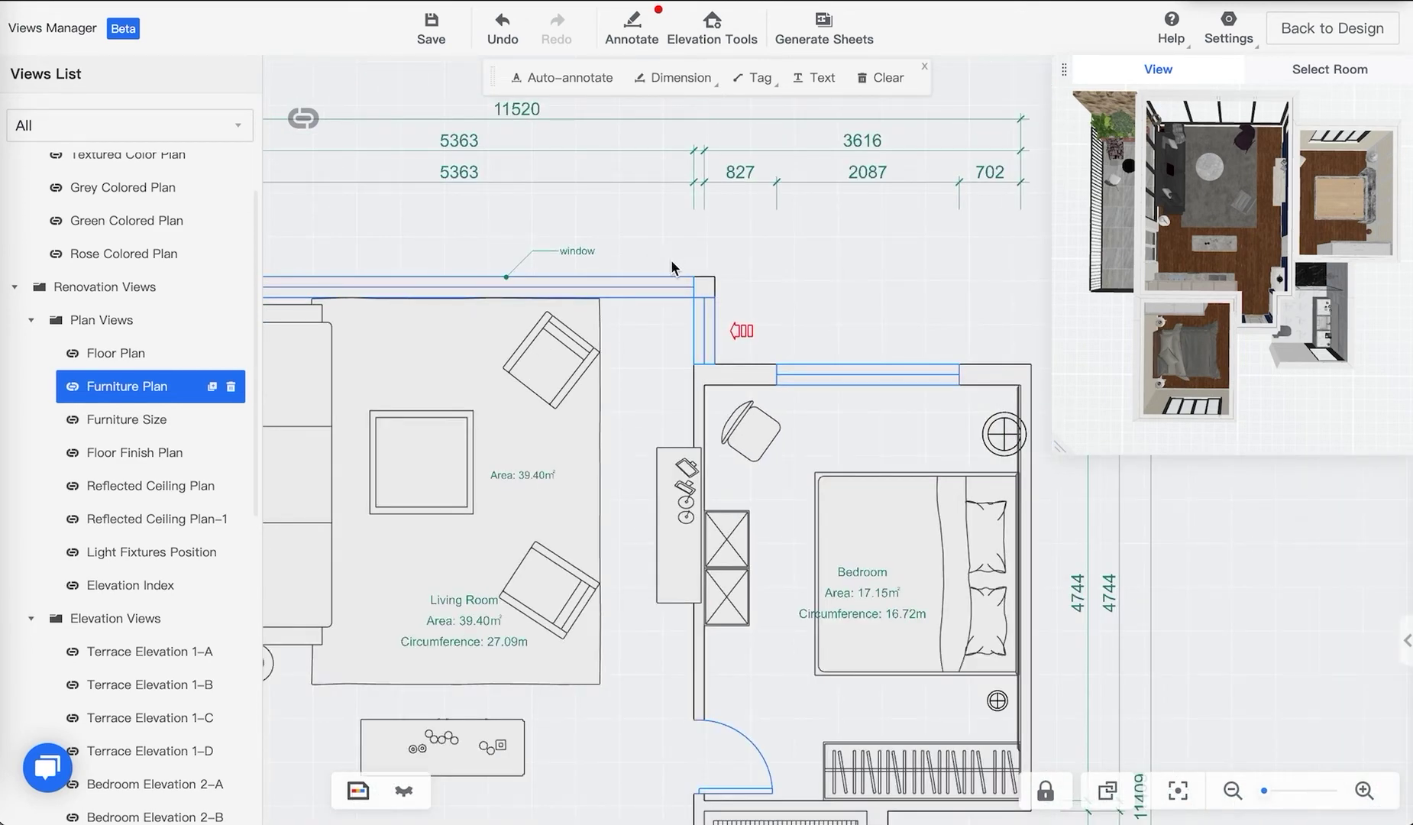
click(879, 77)
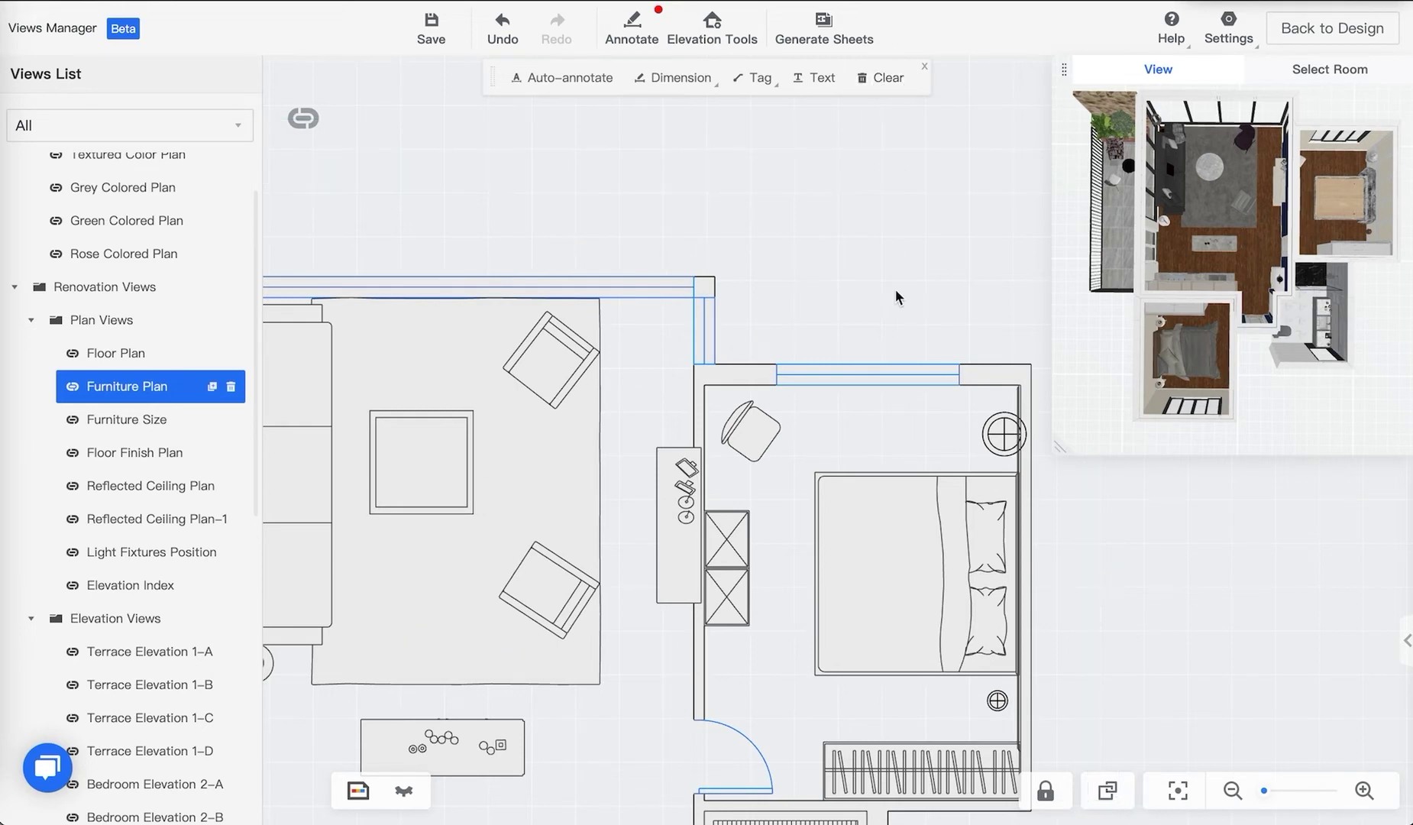
scroll(814, 315, down, 1)
scroll(846, 243, down, 3)
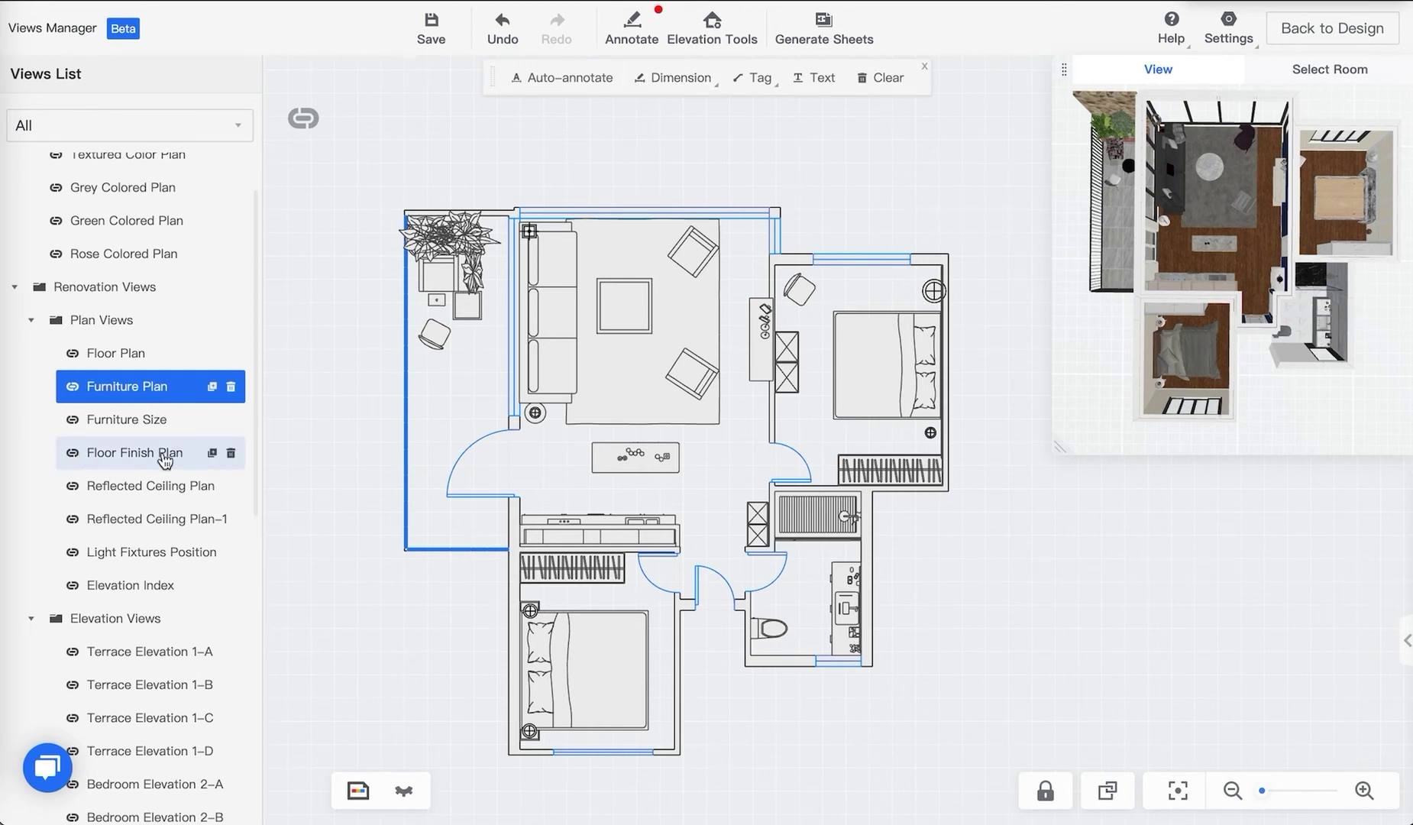
Collapse the Prefabricated Views group in the views list and generate the drawing sheets
scroll(137, 489, down, 8)
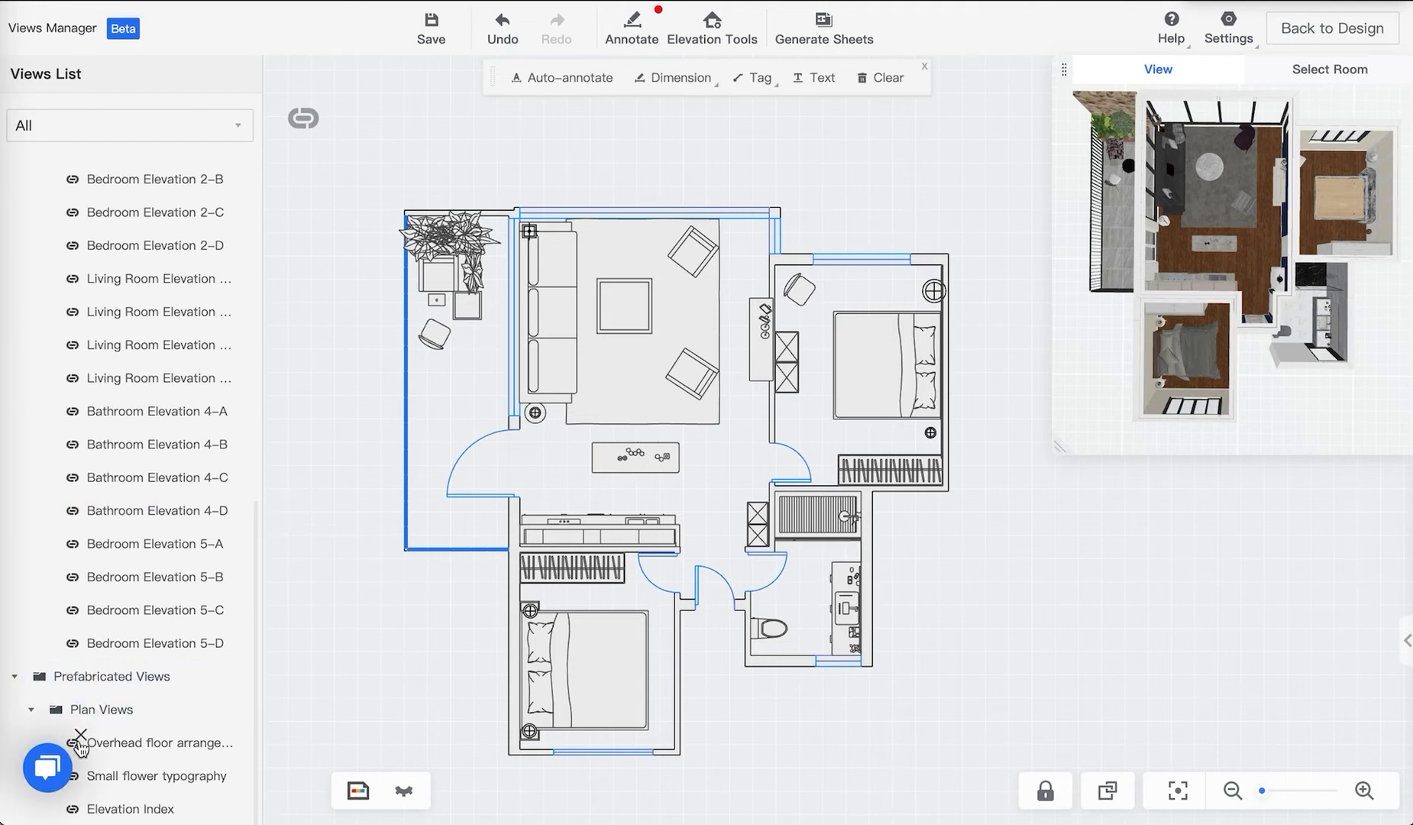
click(16, 677)
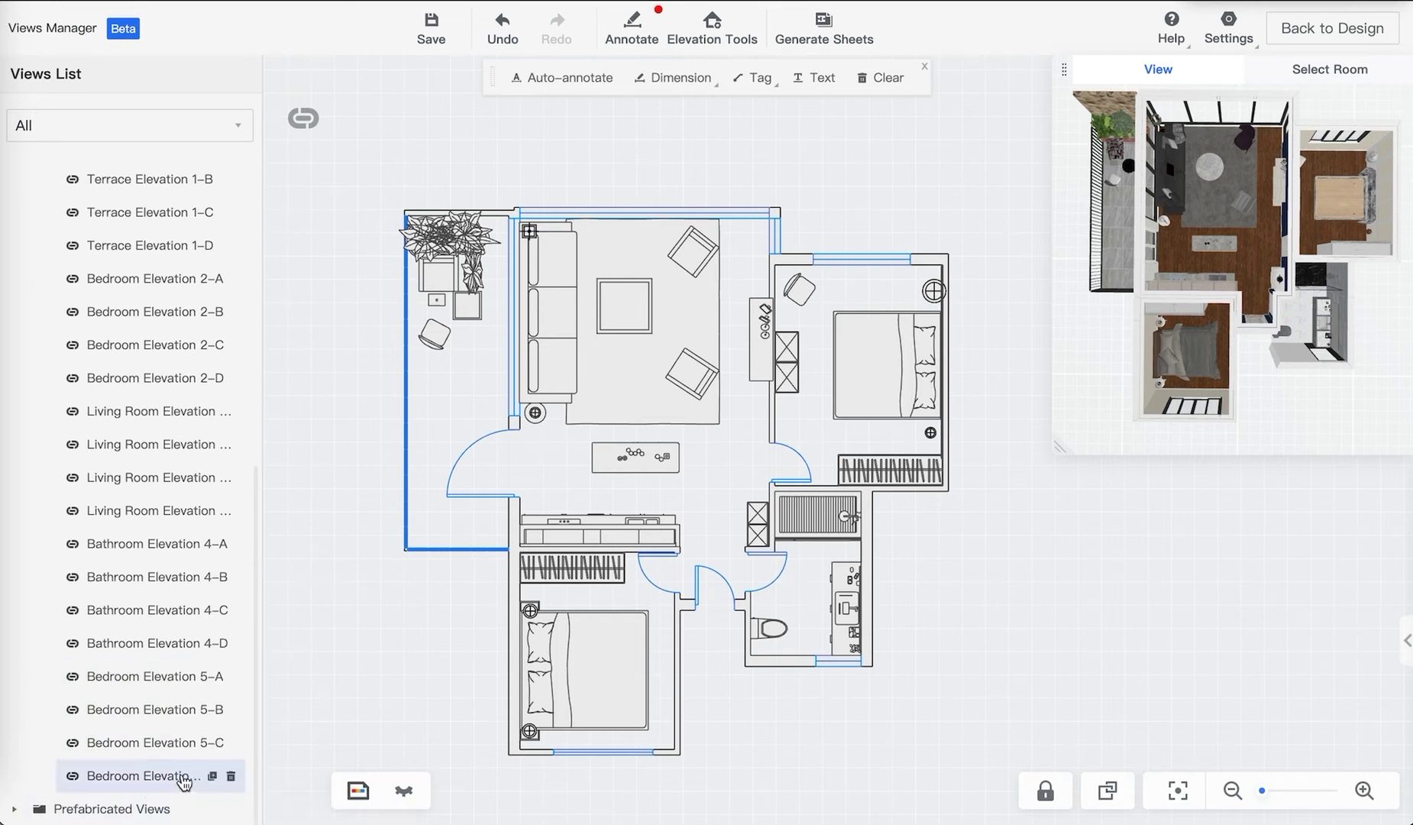
scroll(183, 641, up, 8)
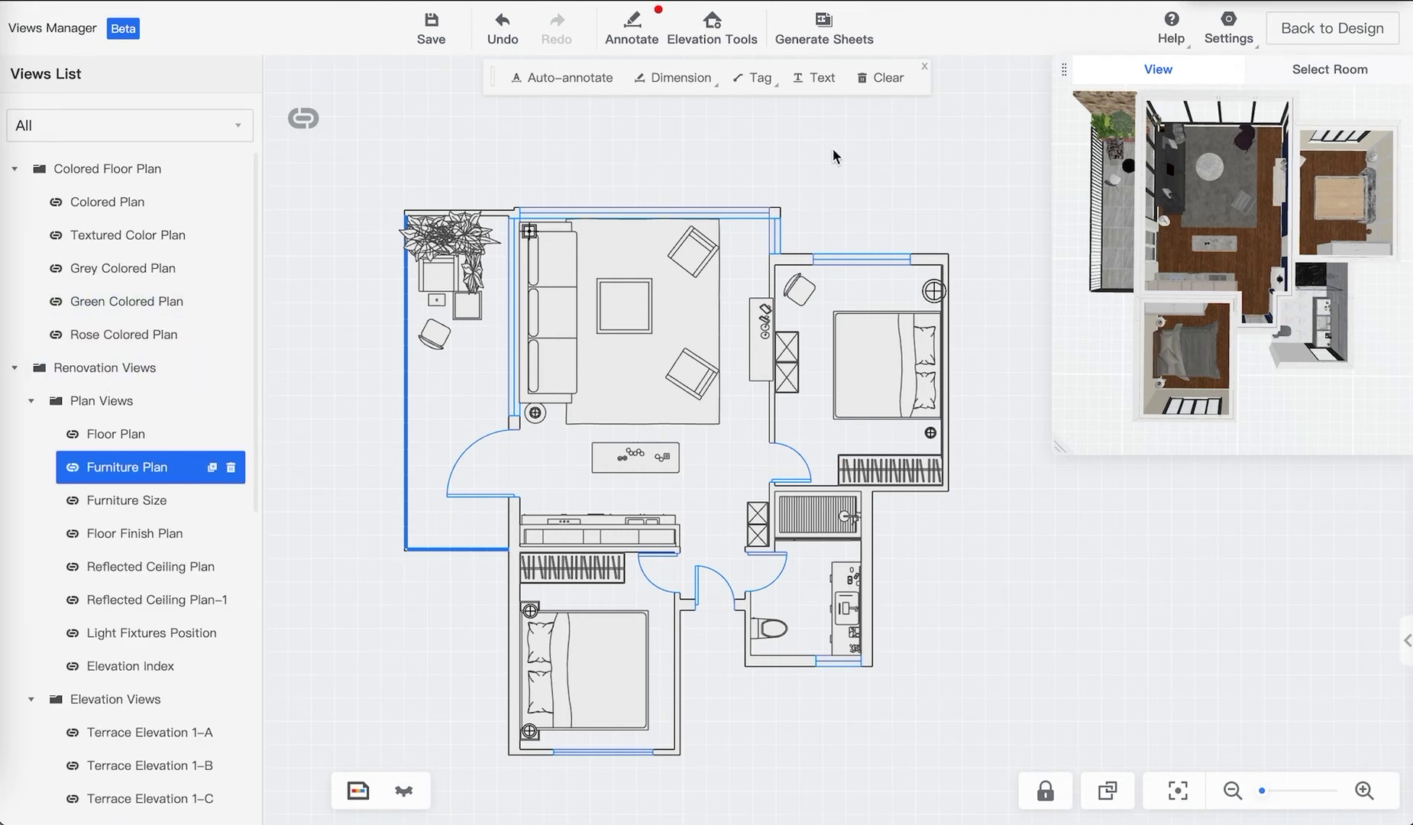
click(825, 34)
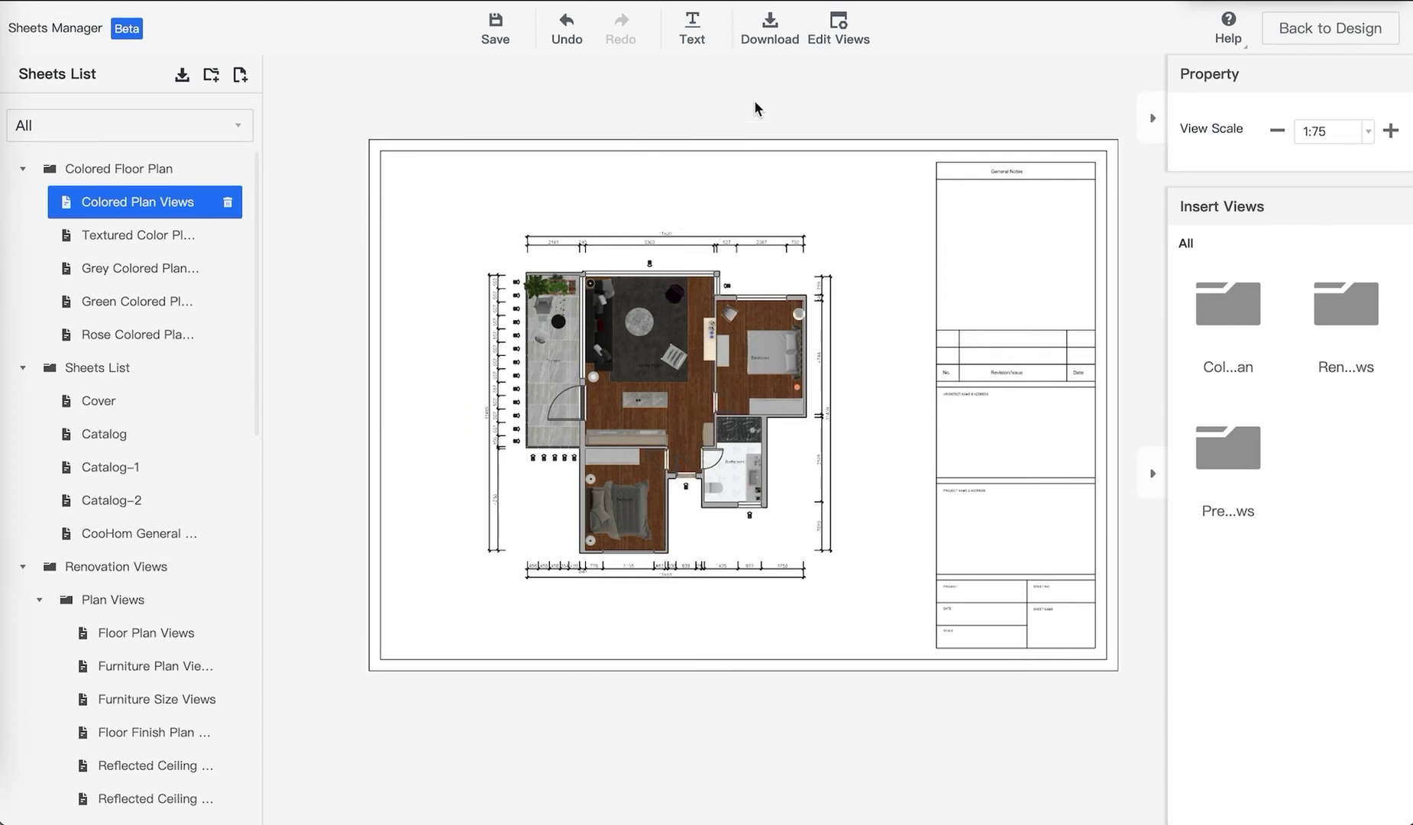
Start a sheet download, select all available sheets and expand the renovation Elevation Views group to review its contents
click(771, 32)
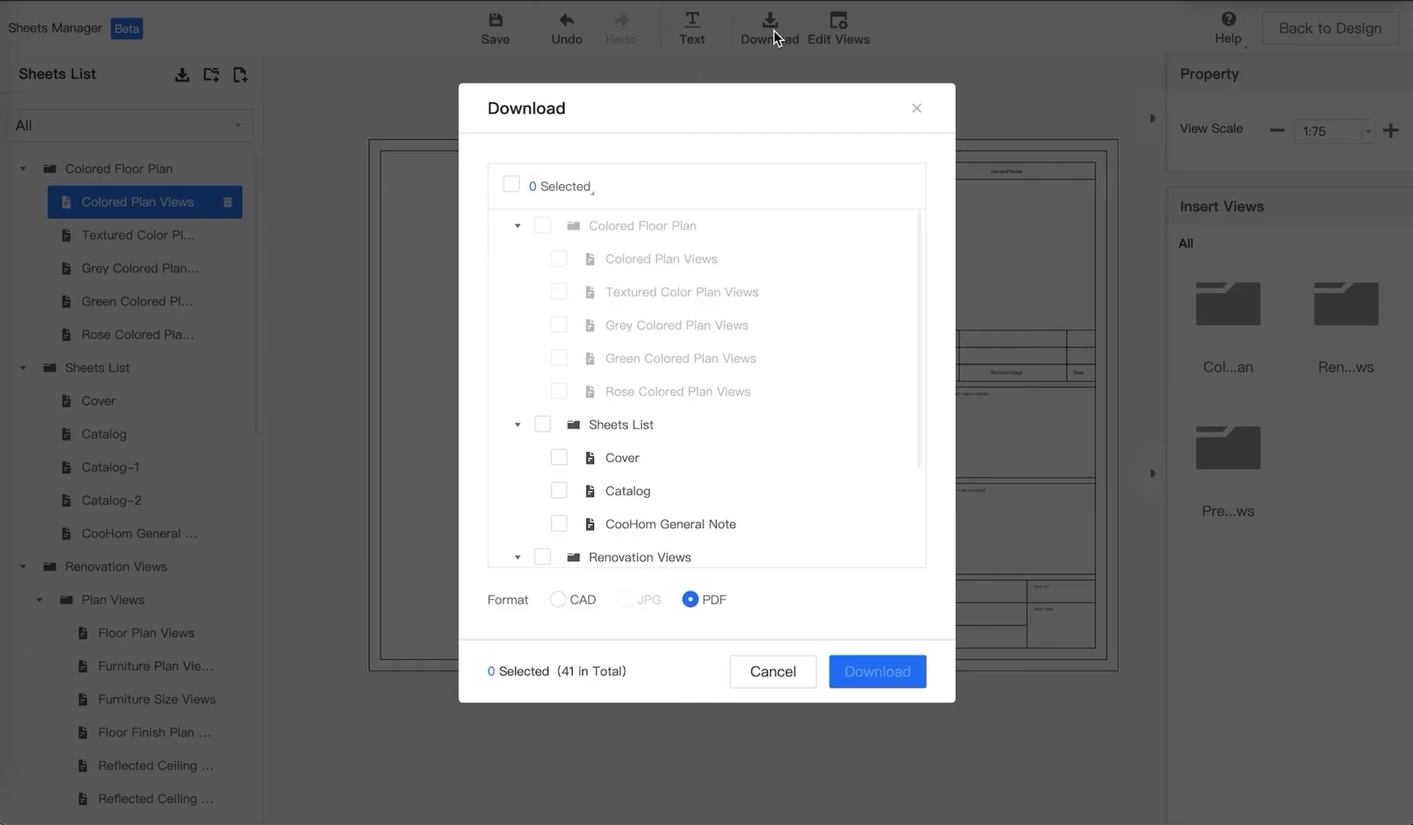
click(510, 184)
scroll(704, 485, down, 3)
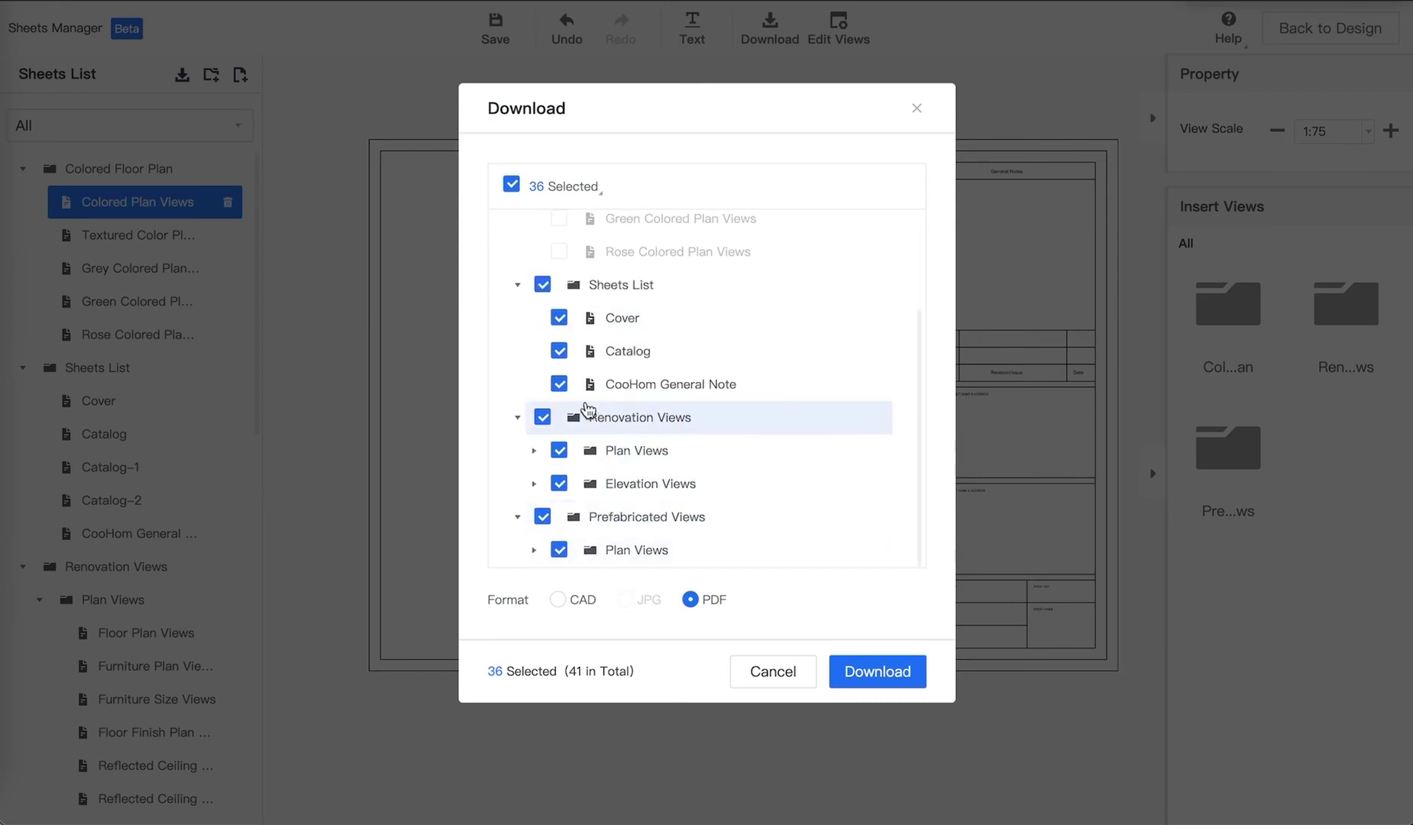
click(533, 483)
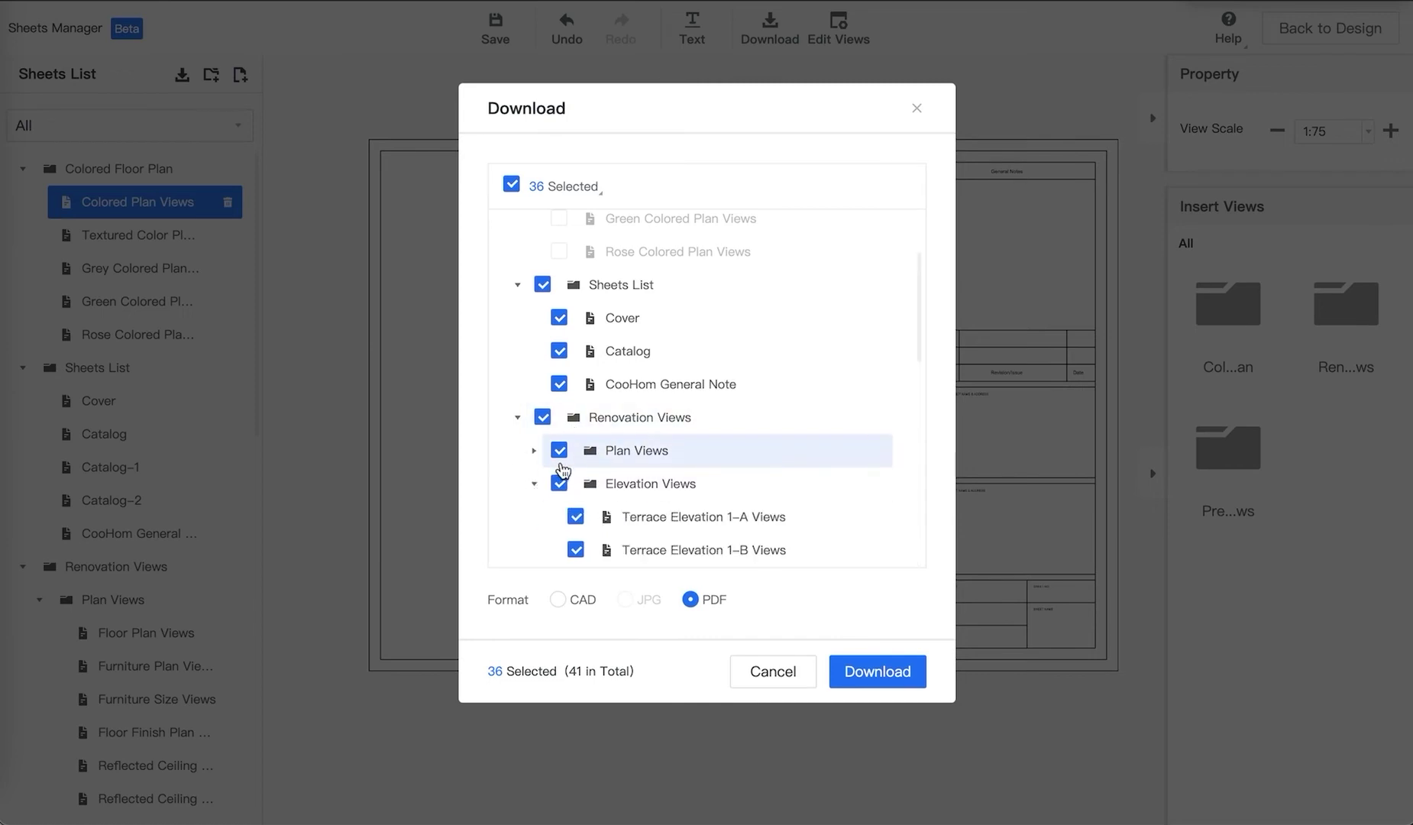
scroll(587, 473, down, 5)
scroll(586, 458, up, 8)
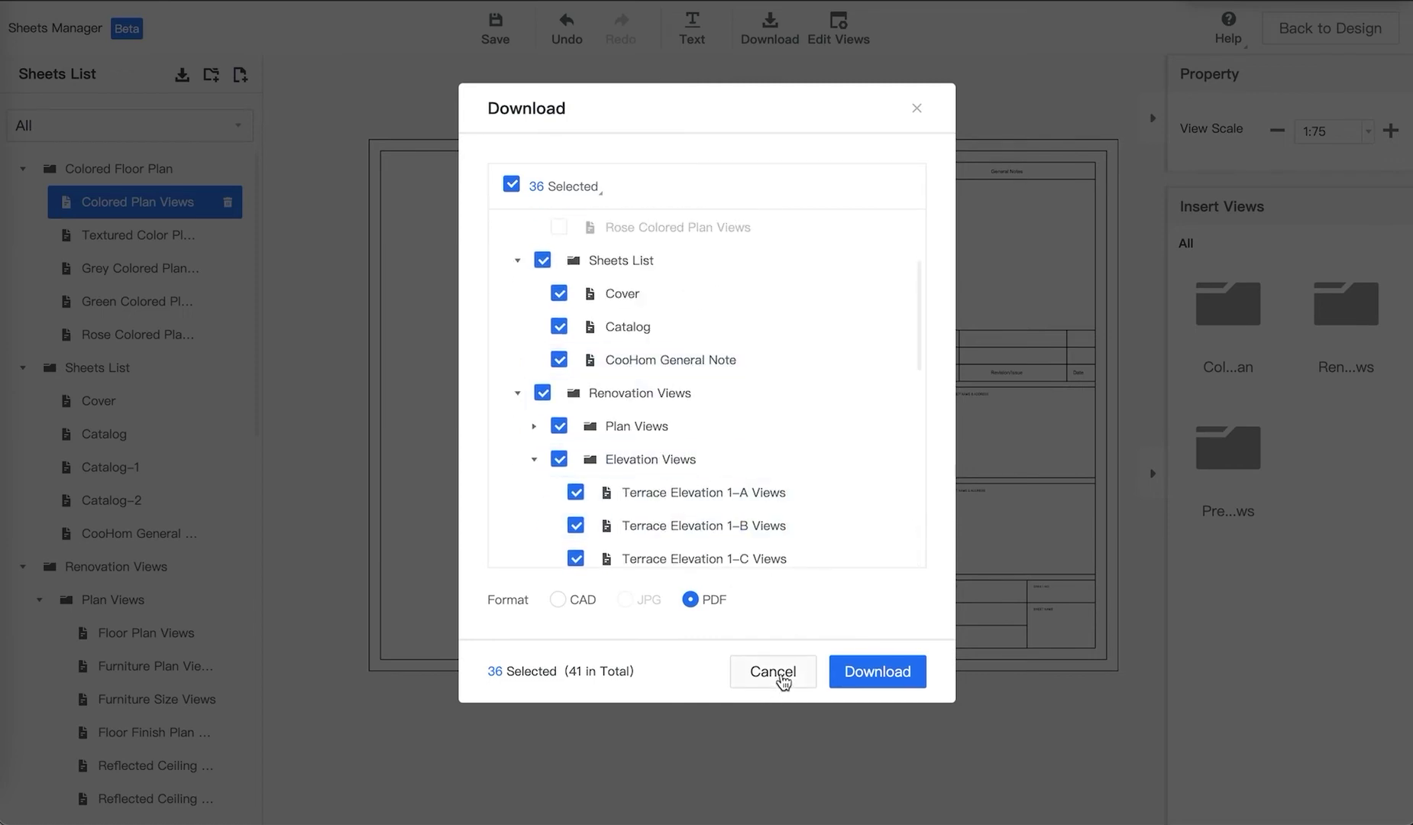
Deselect all sheets, select only Terrace Elevation 1-A Views and download it as PDF
click(511, 184)
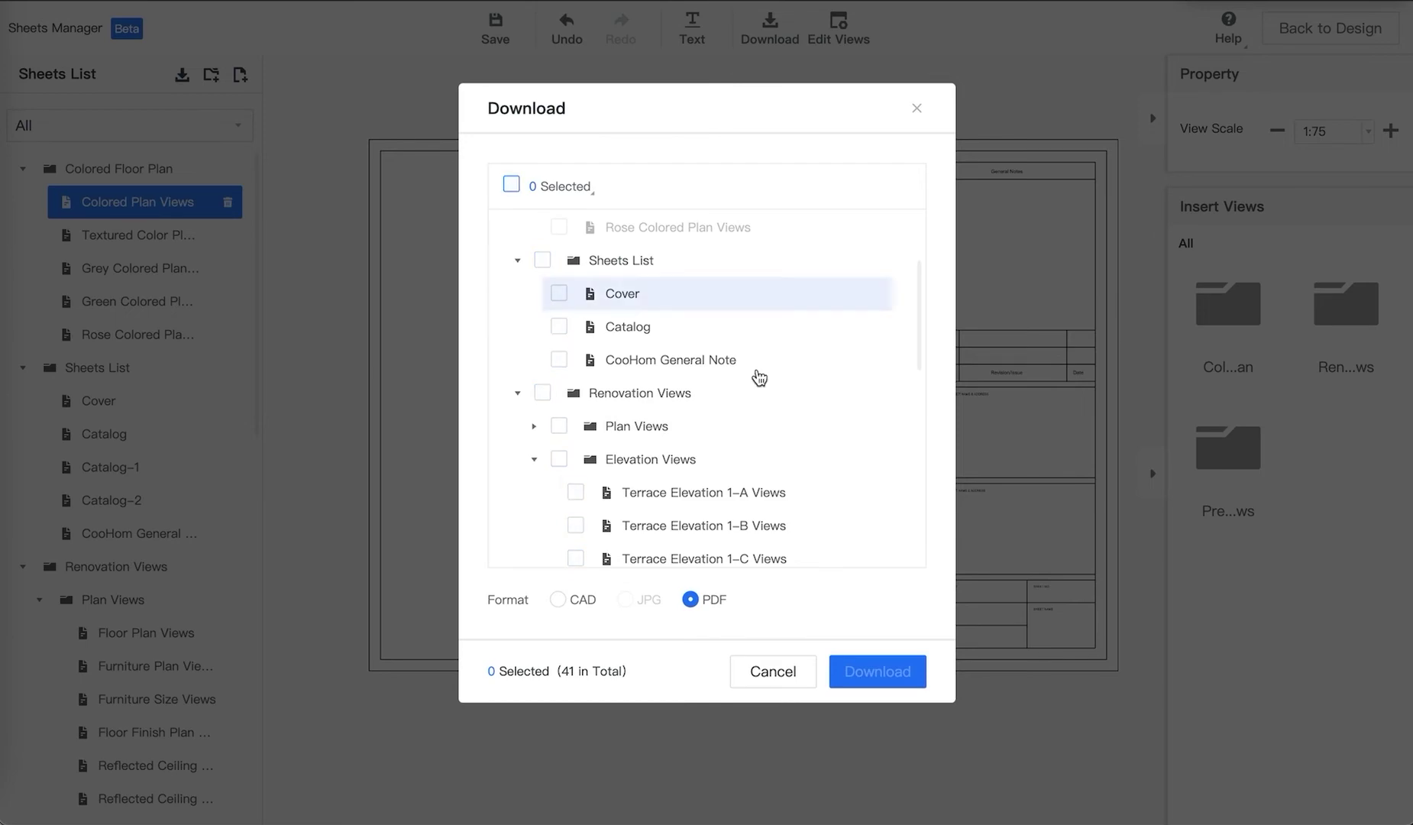
click(596, 498)
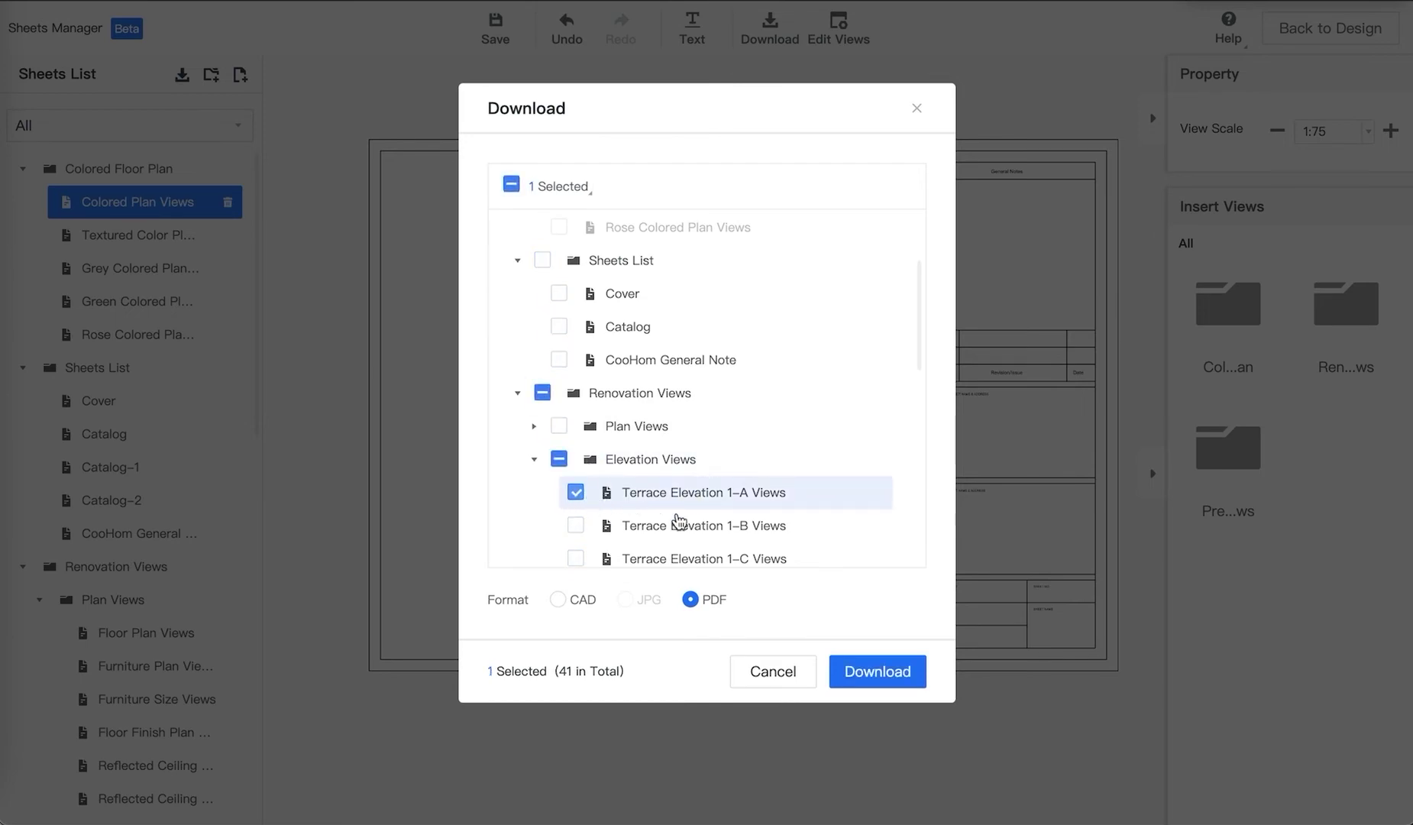
click(882, 673)
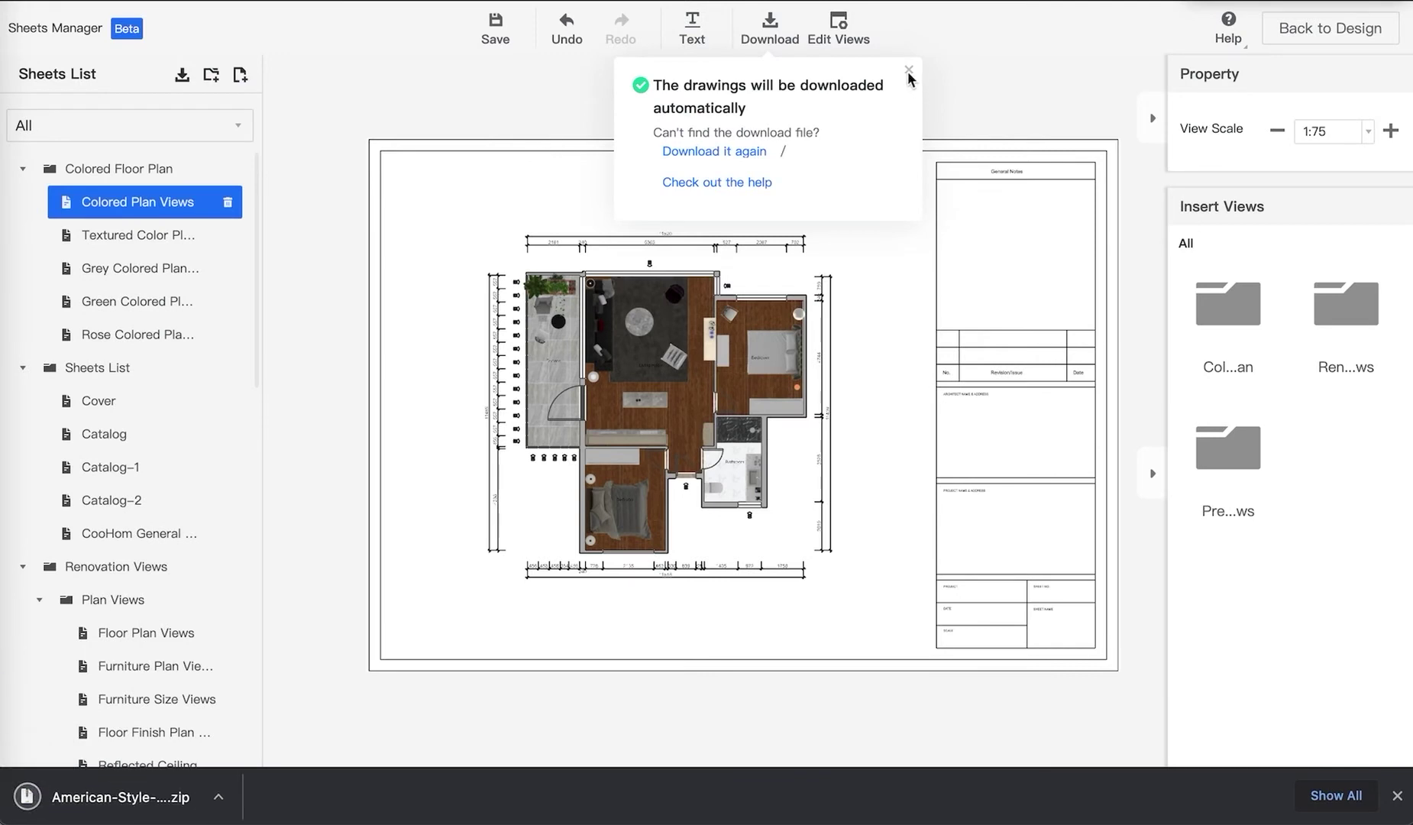
click(909, 72)
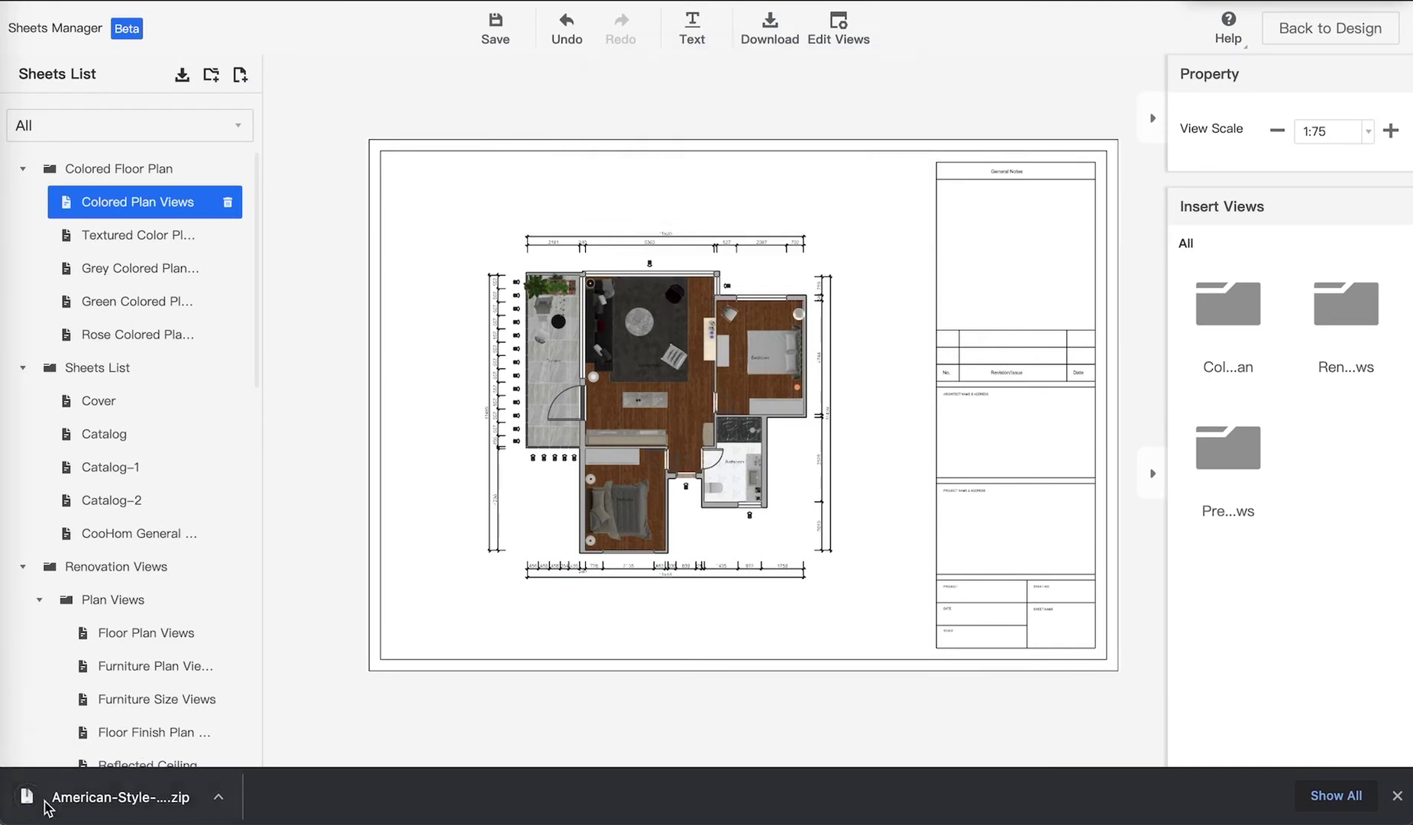
Extract the downloaded archive, open the drawing from the American-Style-Living-Room folder in Finder and examine the Terrace Elevation 1-A sheet
click(153, 800)
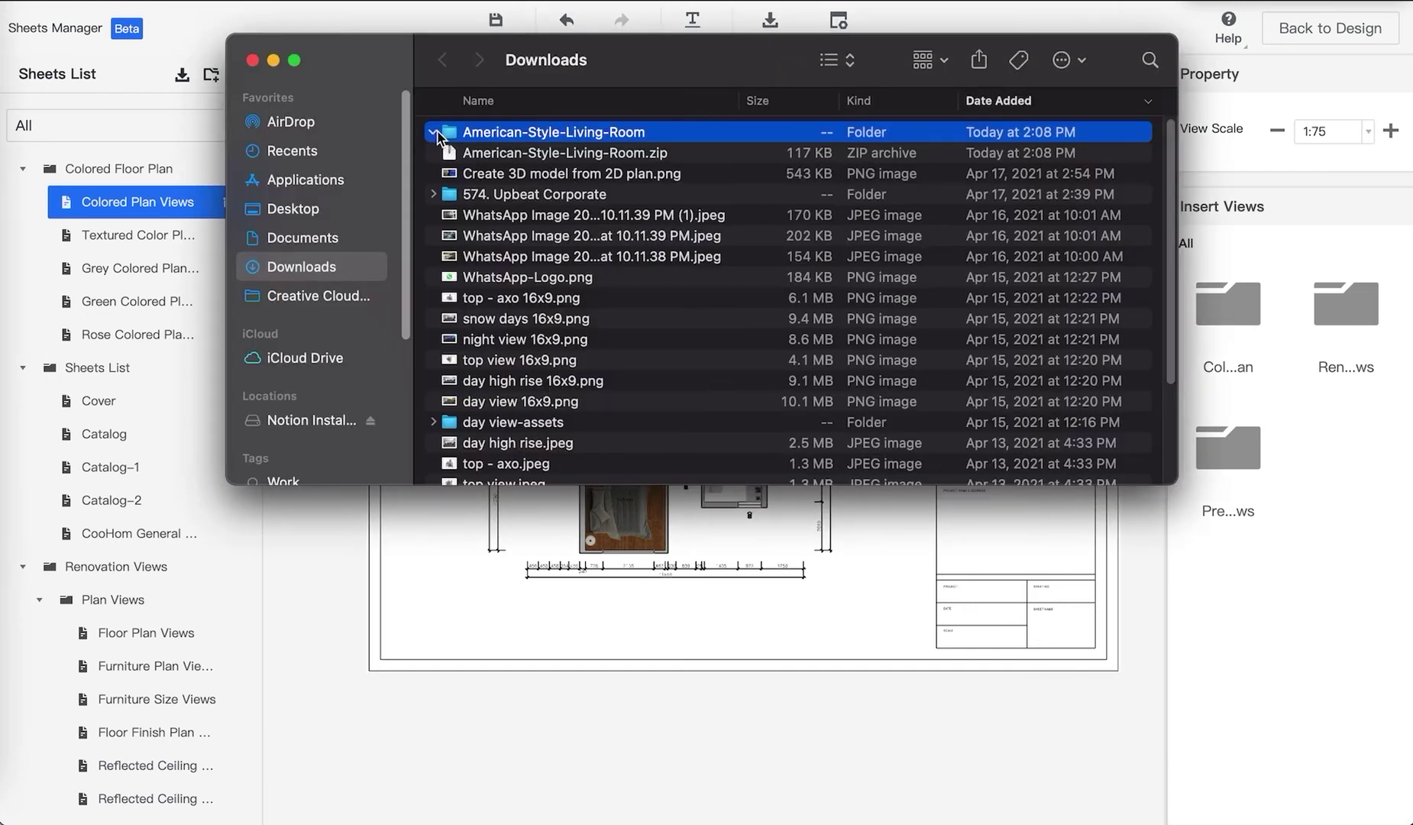
click(434, 132)
double_click(489, 149)
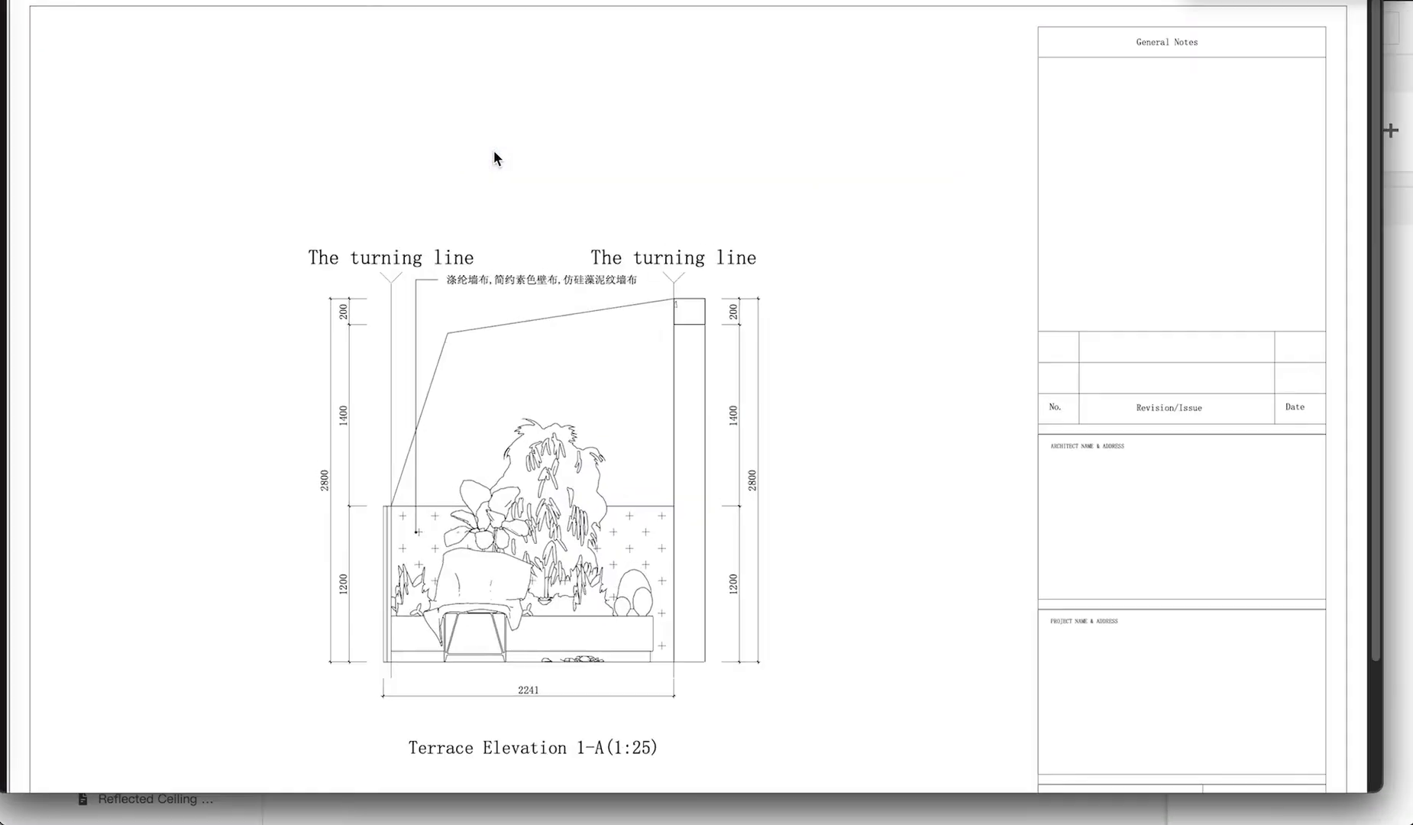
scroll(603, 221, down, 2)
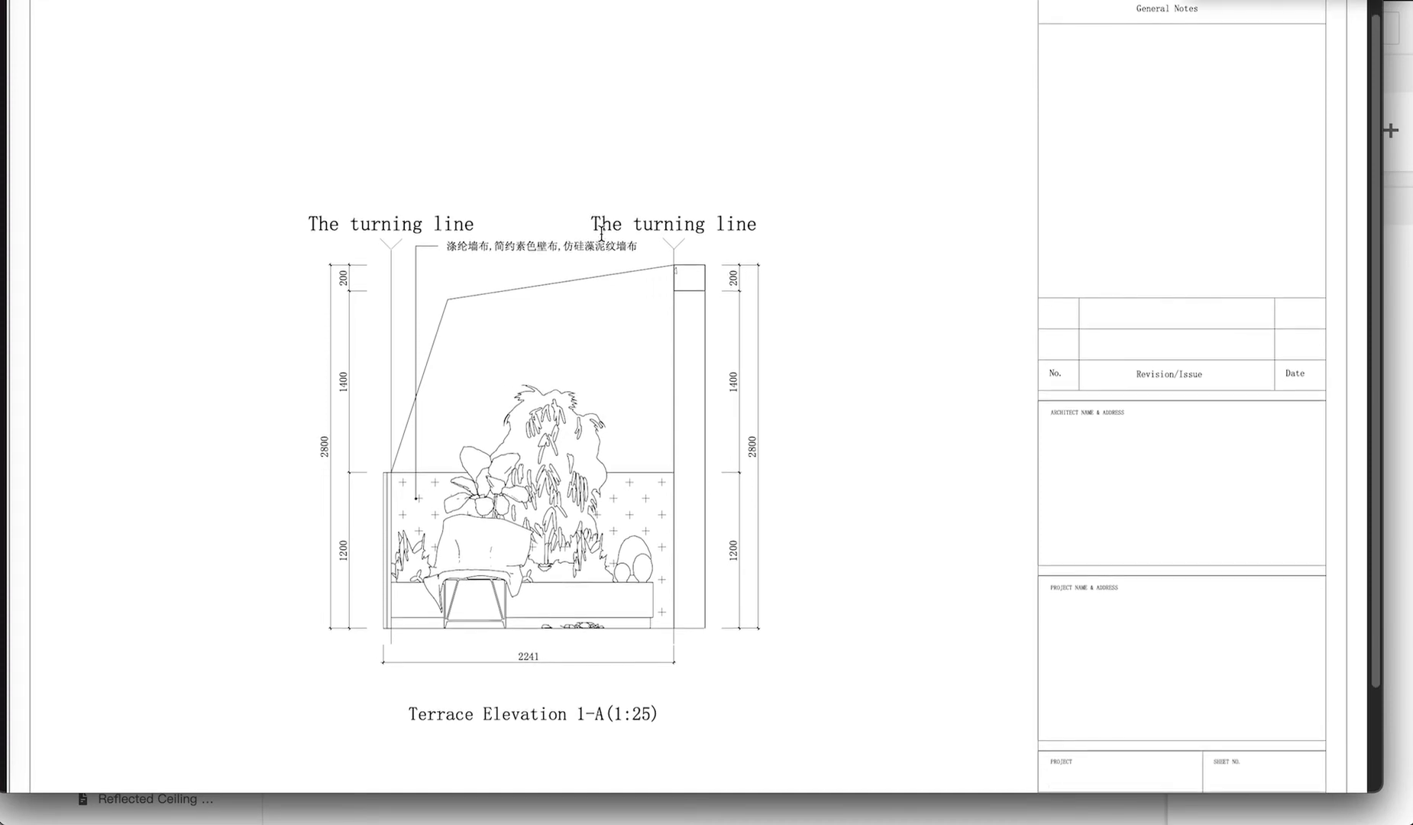
scroll(601, 234, down, 5)
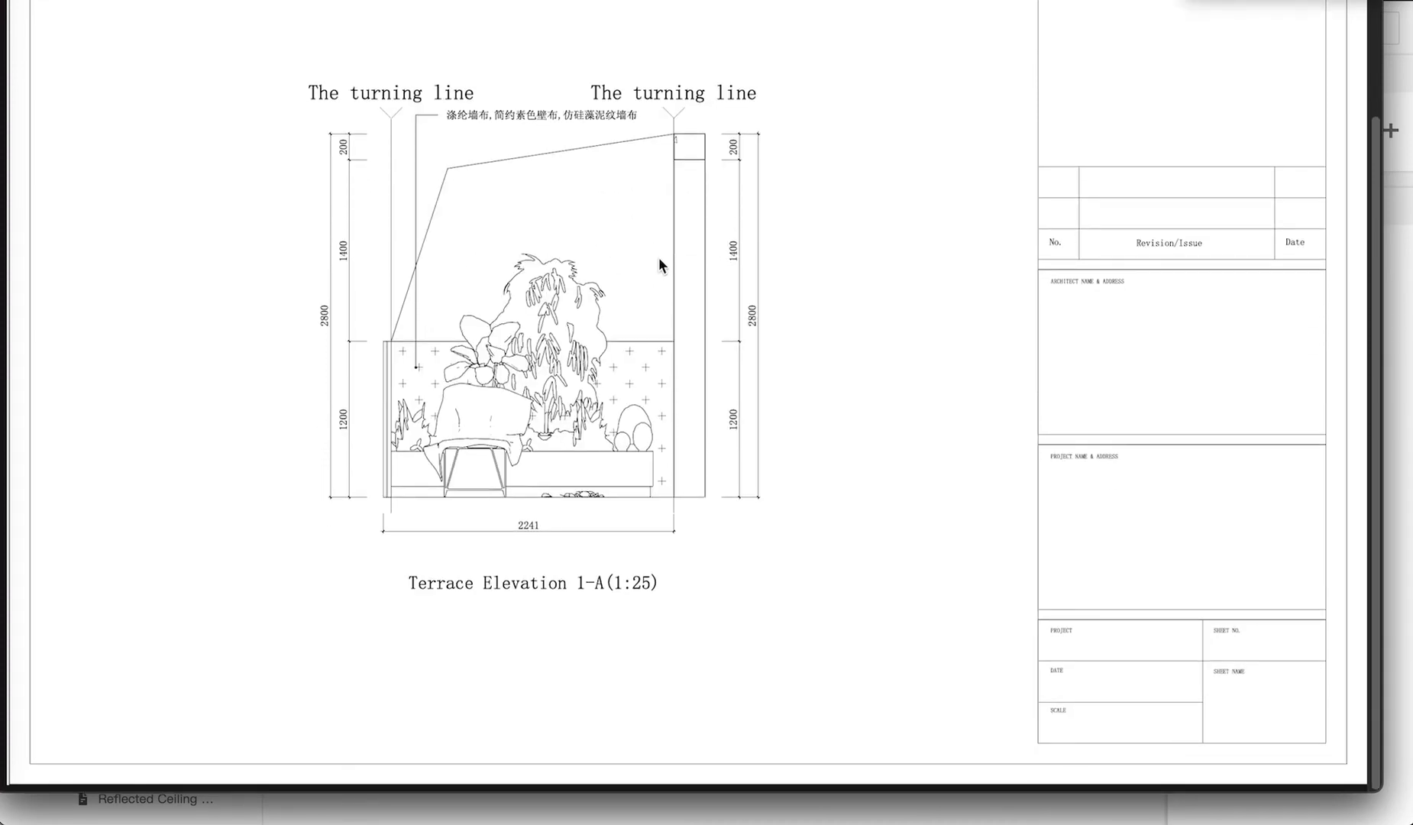
Check the whole Terrace Elevation 1-A PDF sheet, and close the preview and the Finder window
ctrl+scroll(661, 275, down, 5)
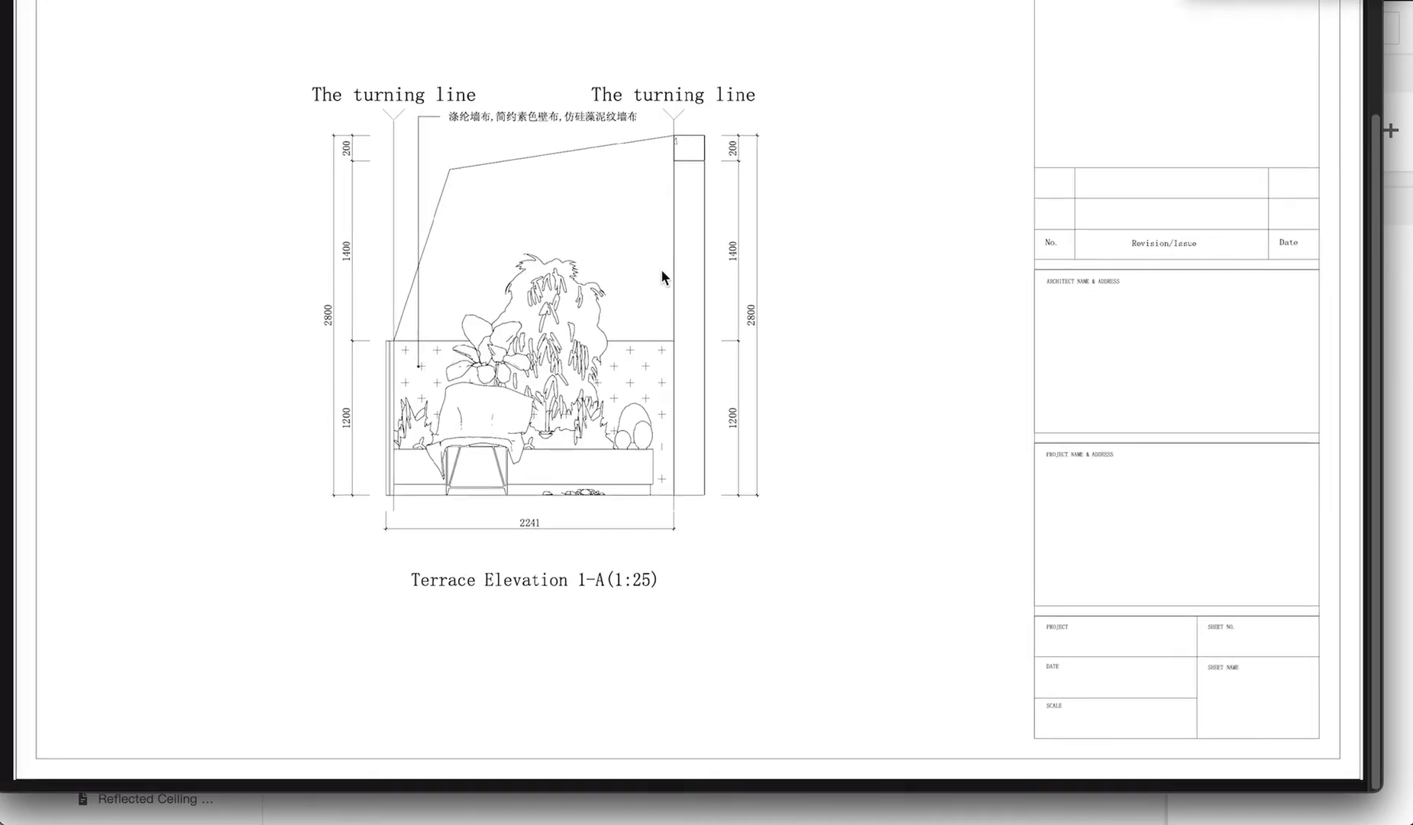
ctrl+scroll(663, 265, up, 2)
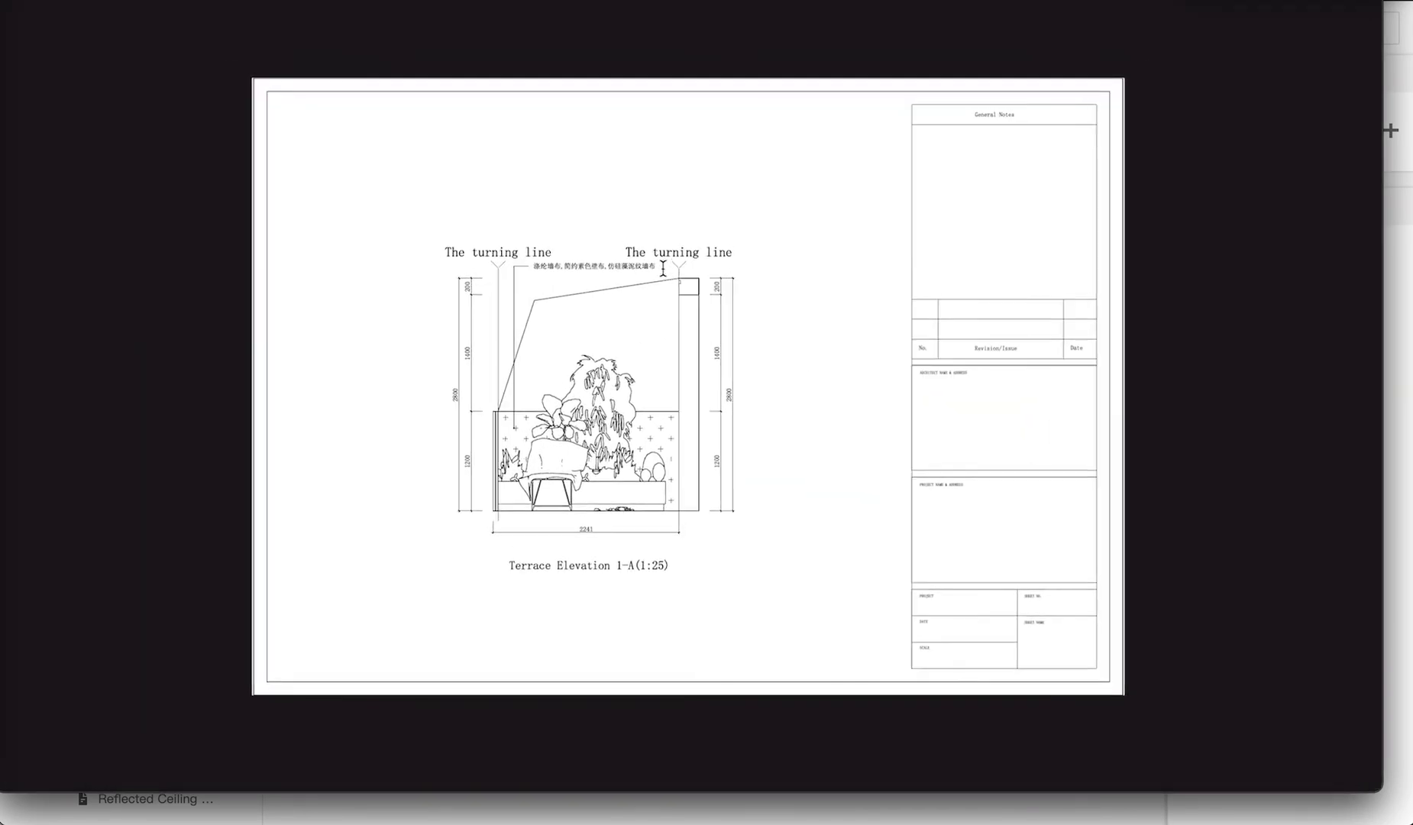
key(space)
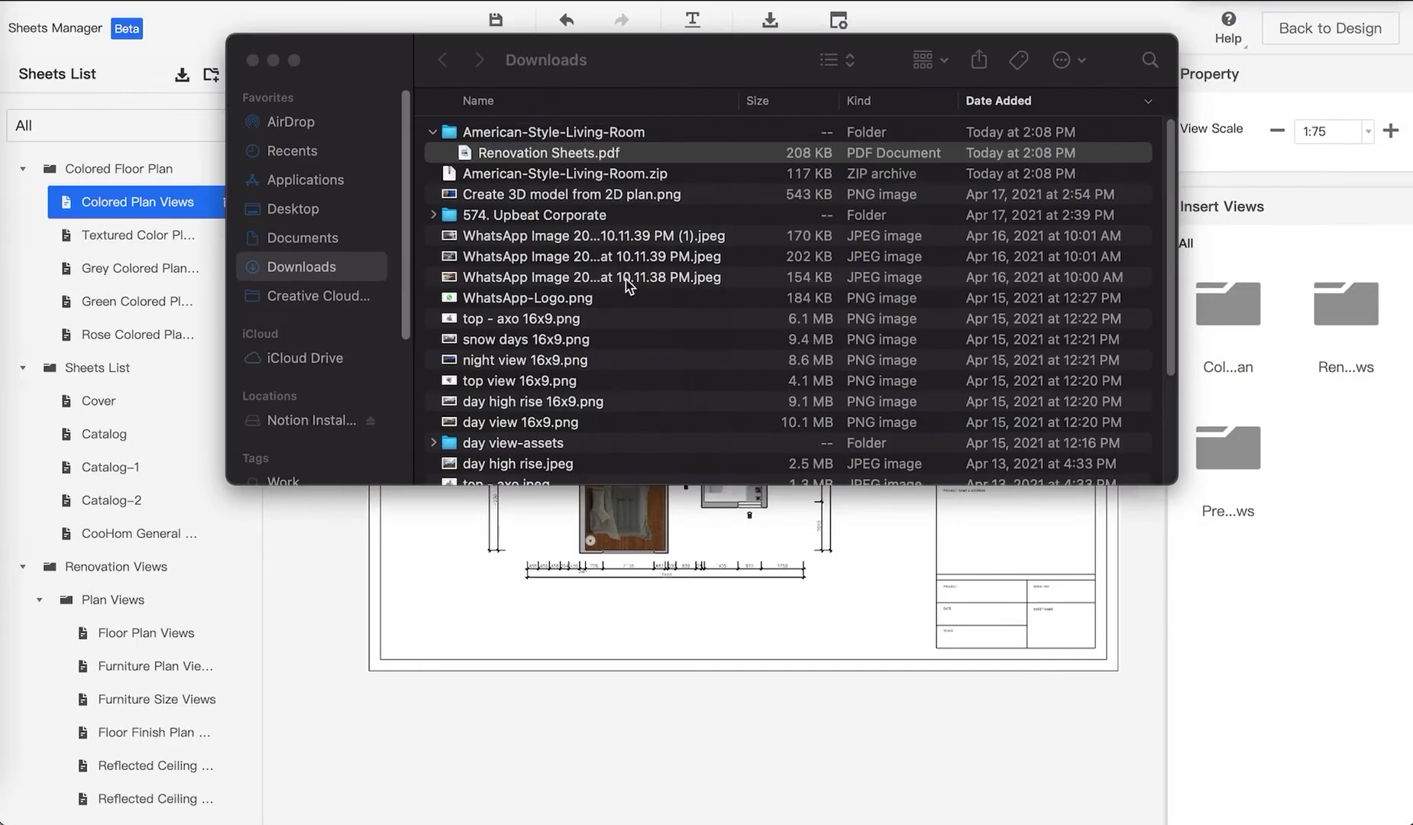
click(254, 73)
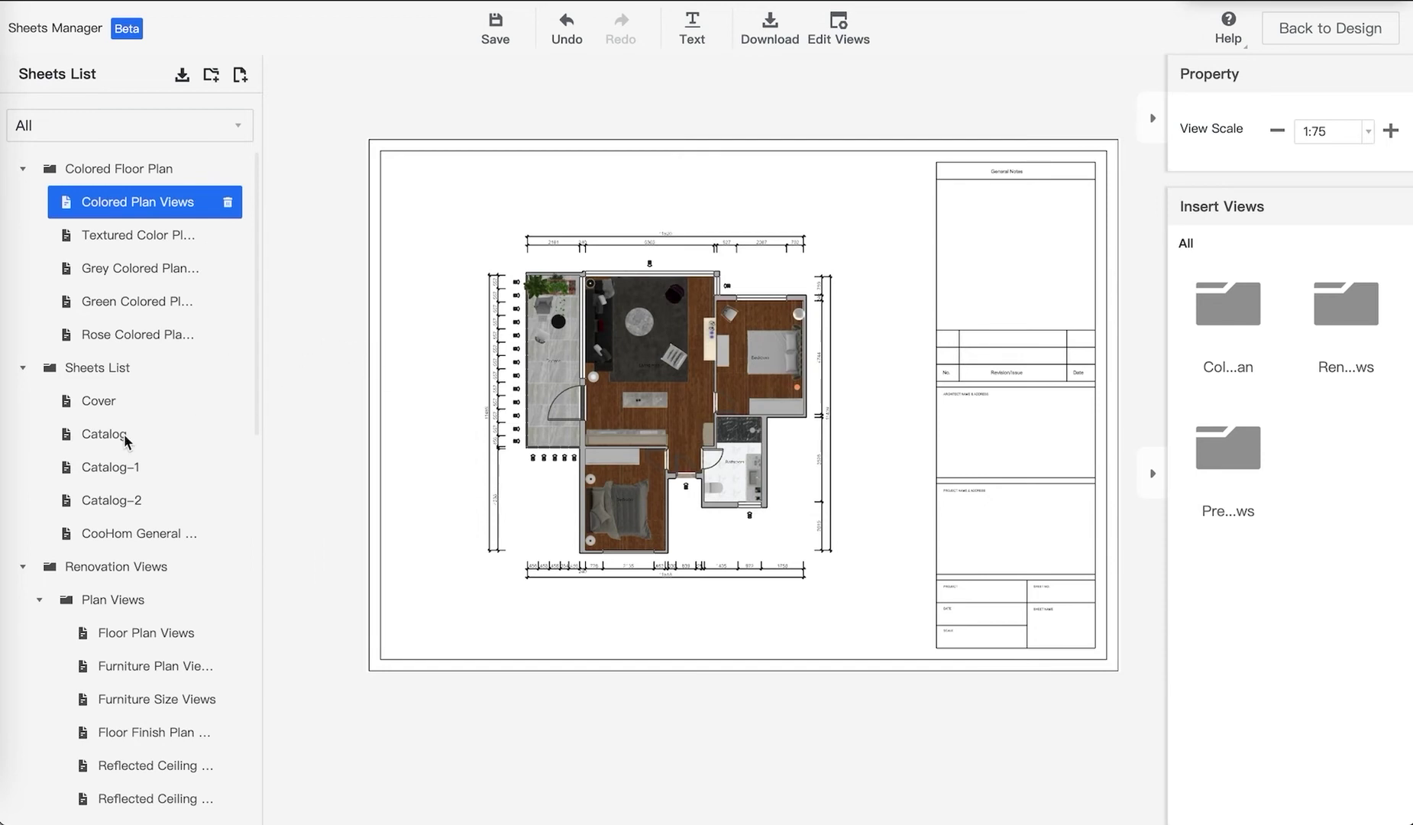
Add the text "General Notes:" under the General Notes heading in the title block of the Colored Plan Views sheet
scroll(128, 442, down, 5)
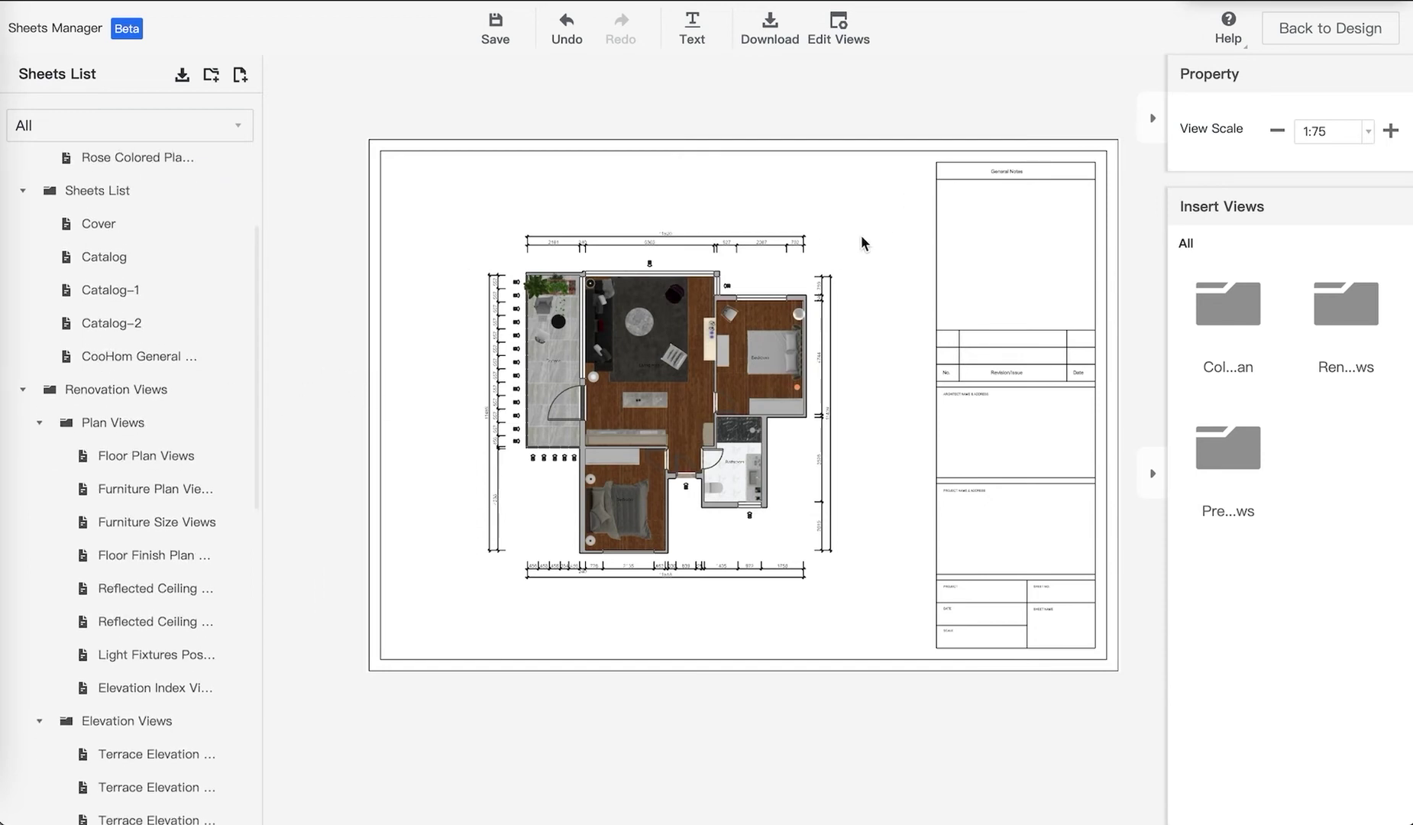
click(697, 38)
scroll(1014, 199, up, 3)
drag(924, 193, 820, 195)
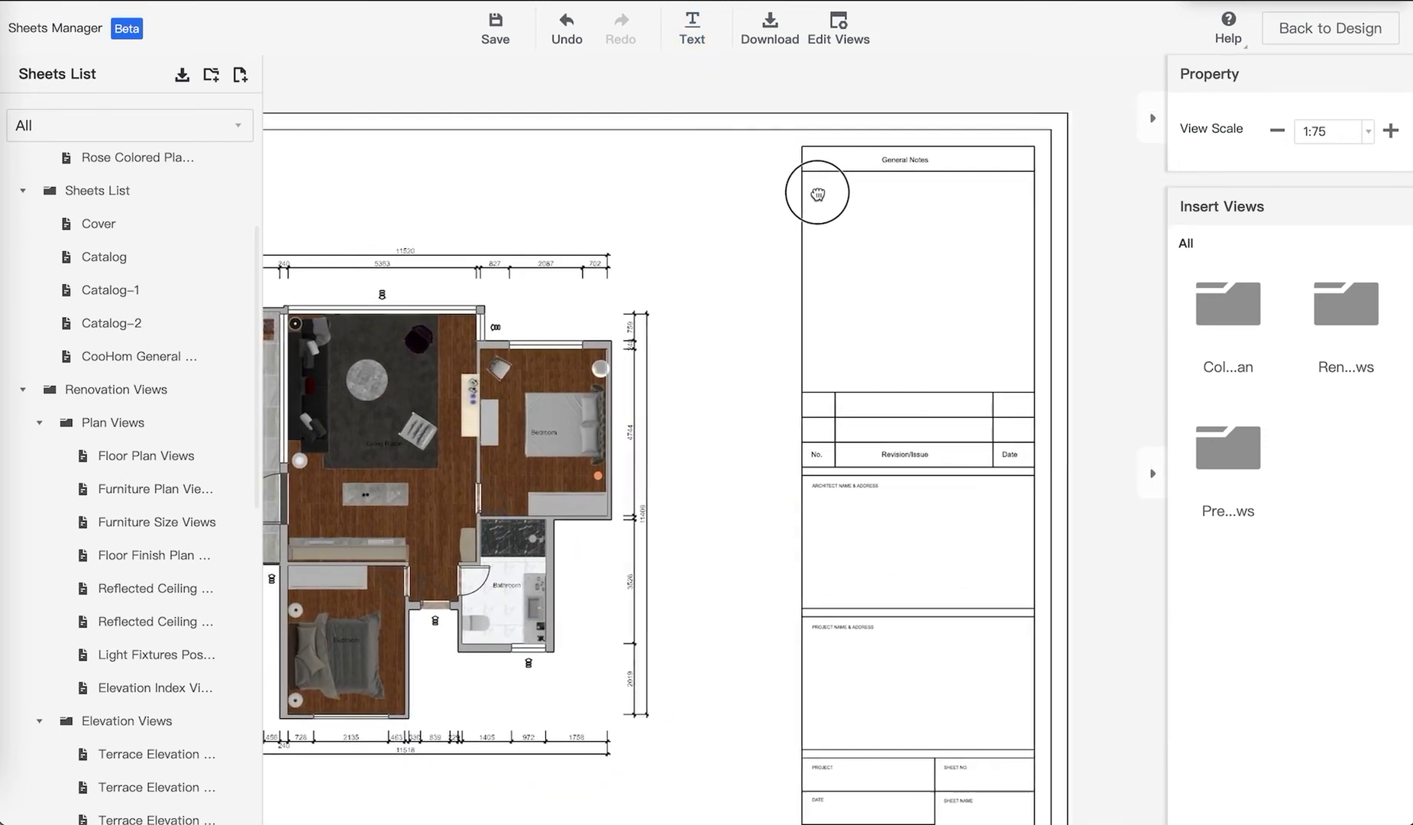
click(856, 189)
text(General Notes:)
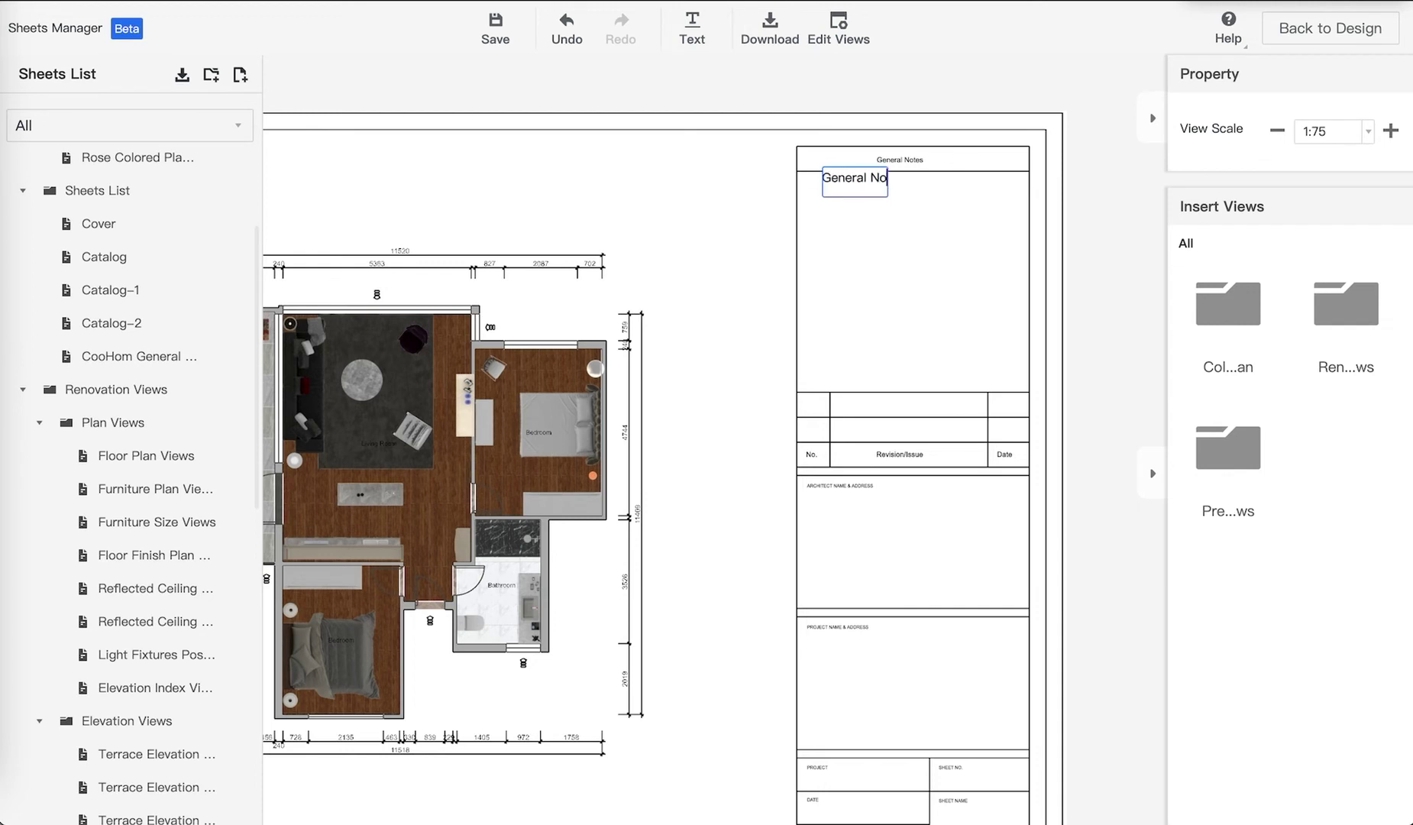
click(981, 263)
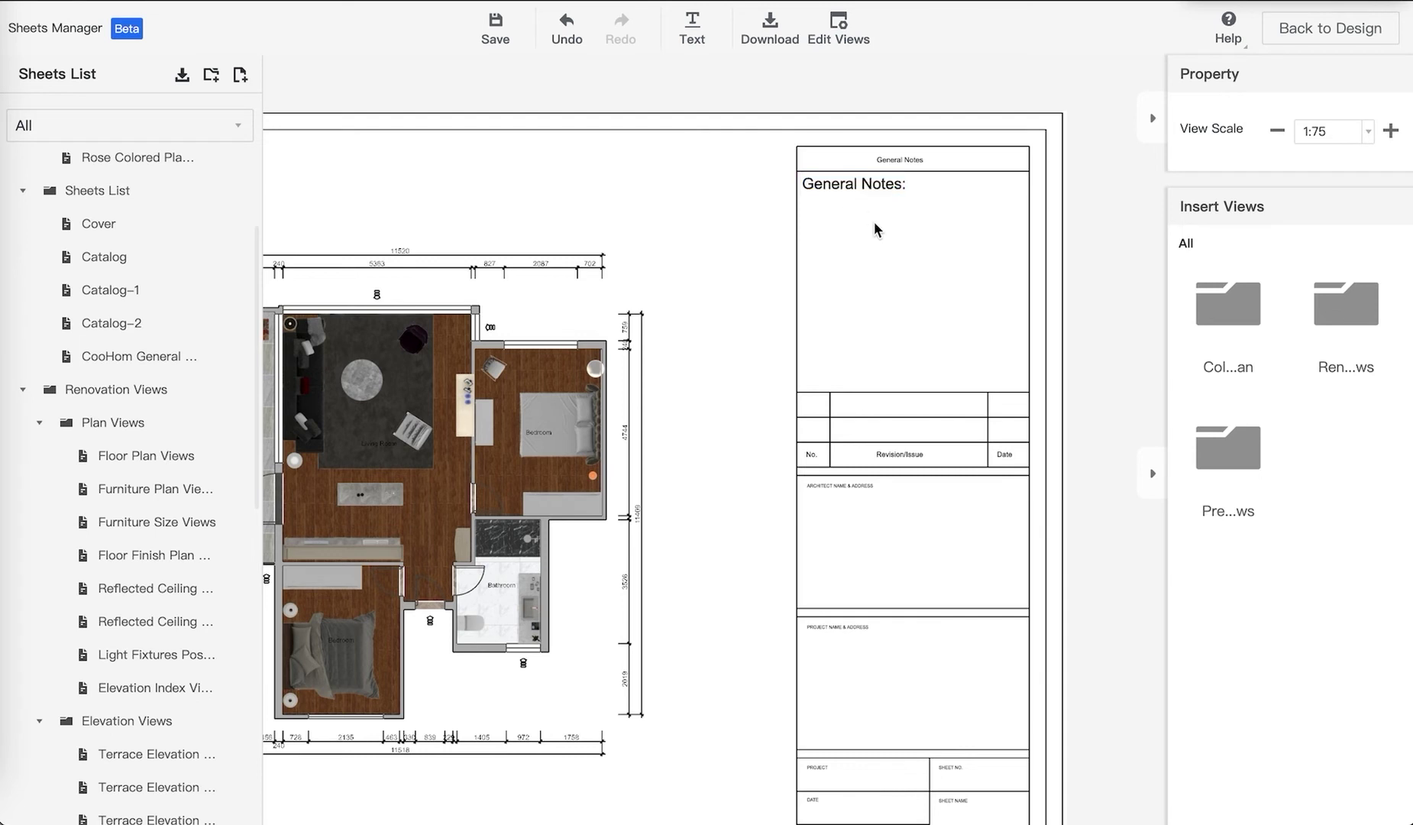
click(879, 222)
scroll(761, 353, down, 2)
click(1054, 508)
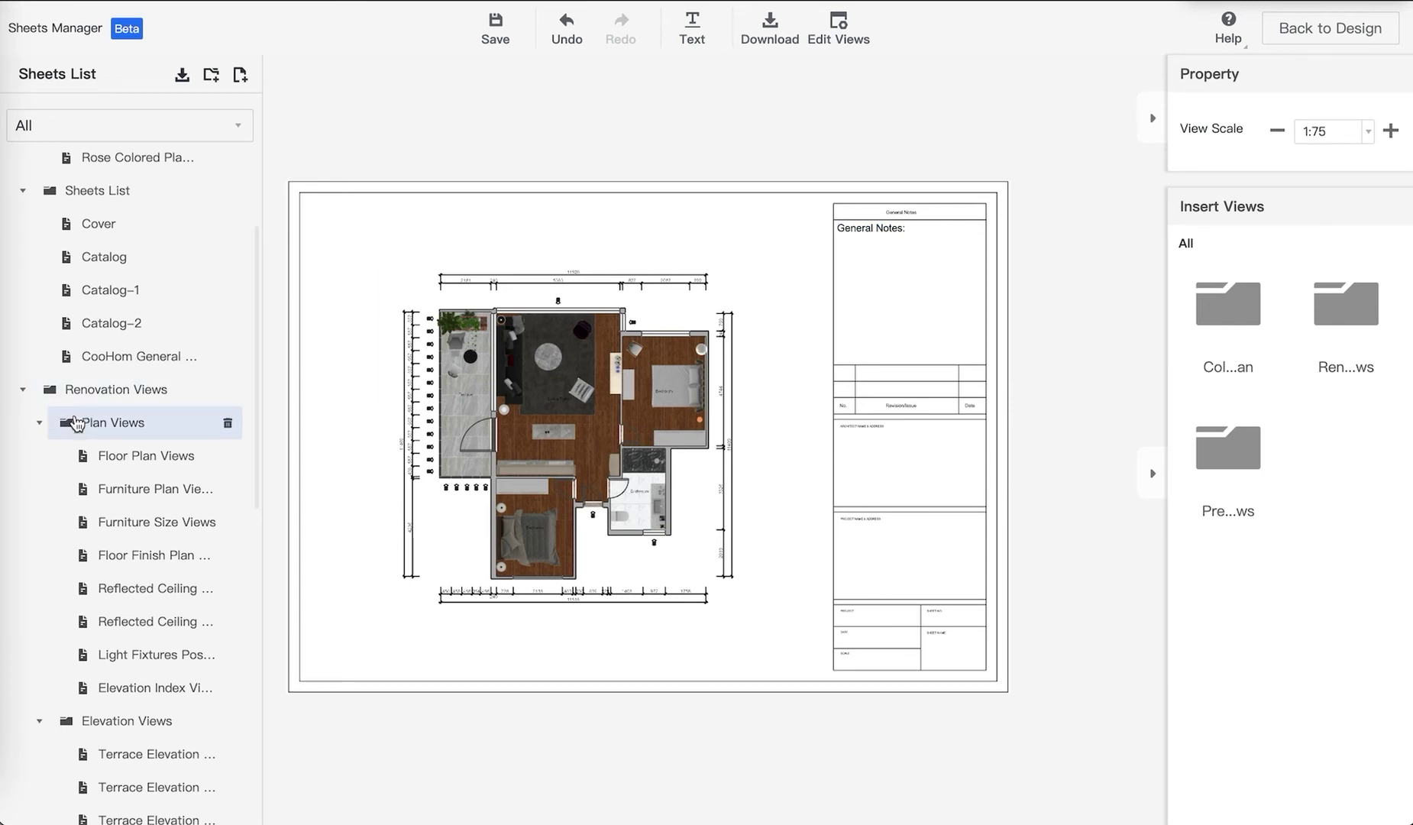
Open the Terrace Elevation 1-A sheet and move its elevation view towards the upper-left corner of the sheet frame
scroll(128, 443, down, 2)
scroll(128, 443, up, 1)
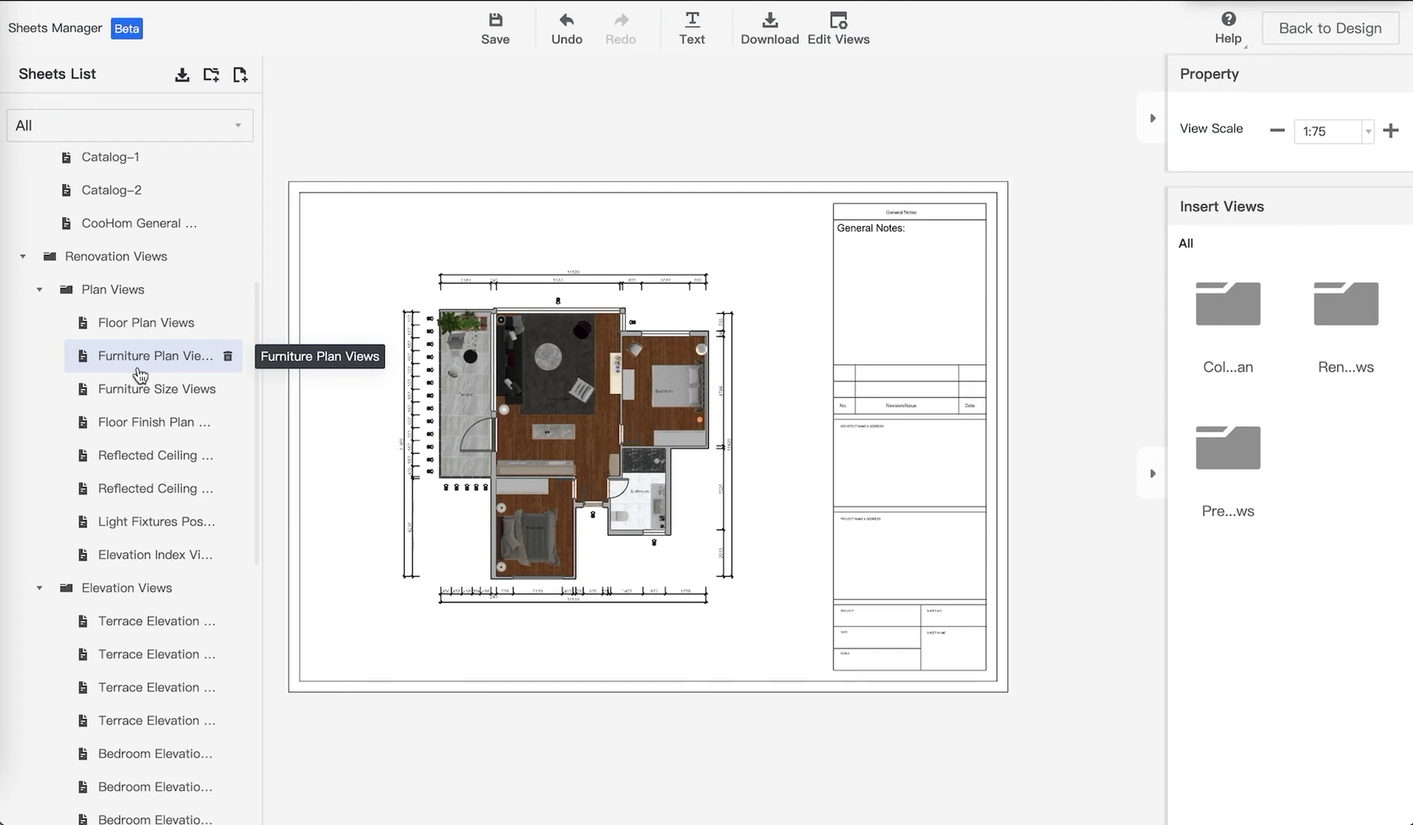
scroll(149, 450, down, 3)
click(145, 453)
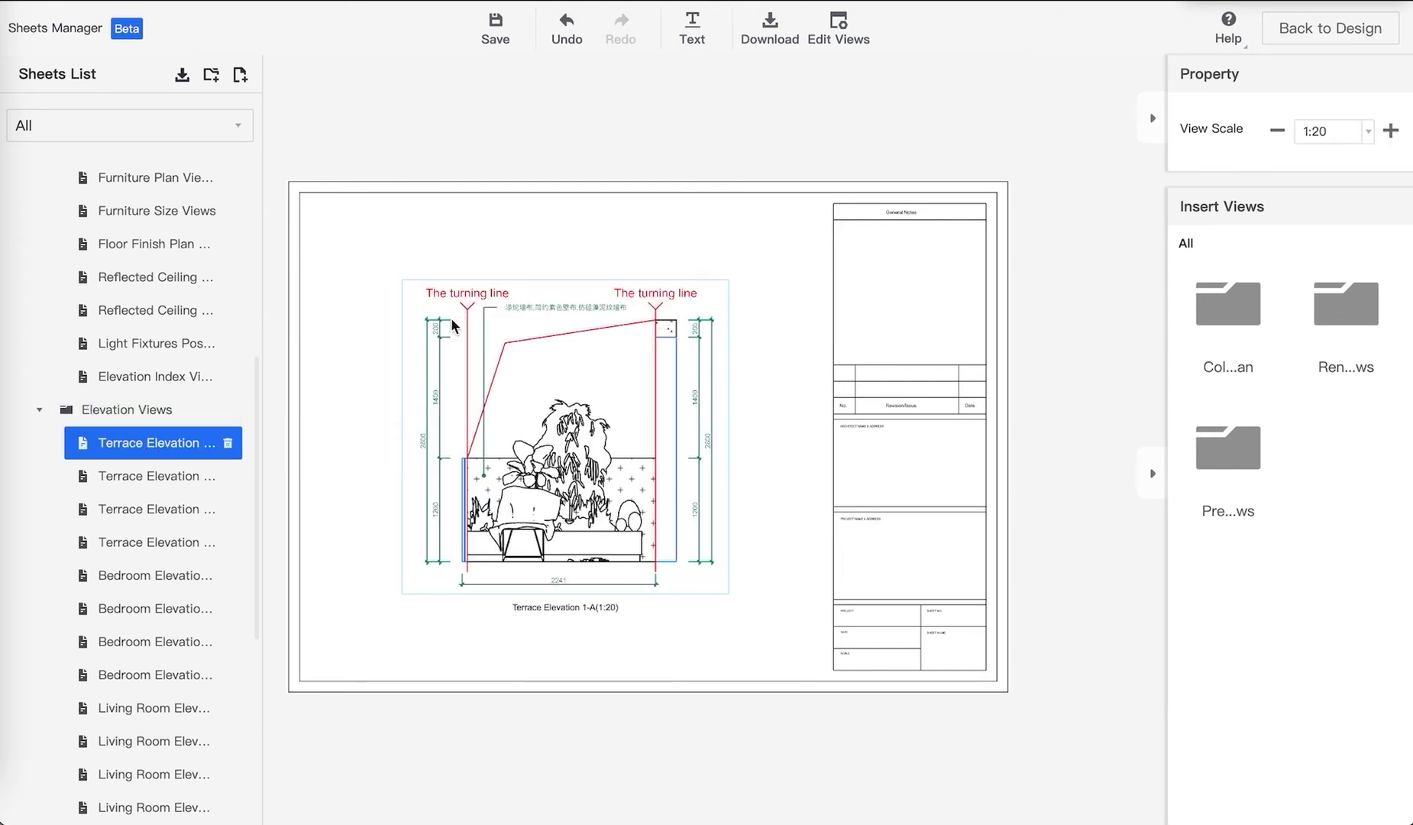
drag(639, 440, 551, 367)
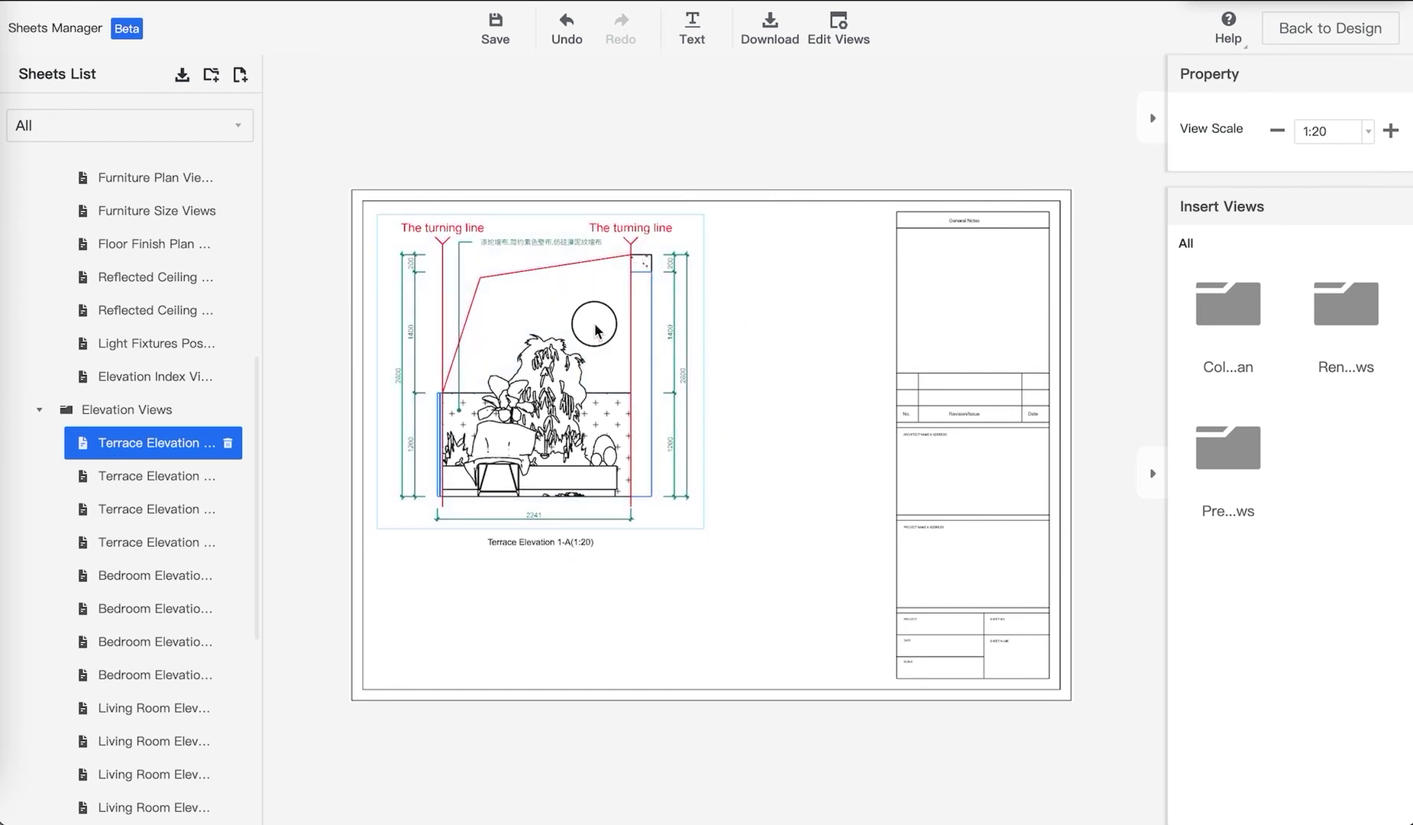
Set the Terrace Elevation 1-A view's scale to 1:40 and move the view into the sheet frame's upper-left corner
click(1338, 137)
click(1344, 127)
click(1346, 139)
click(1346, 139)
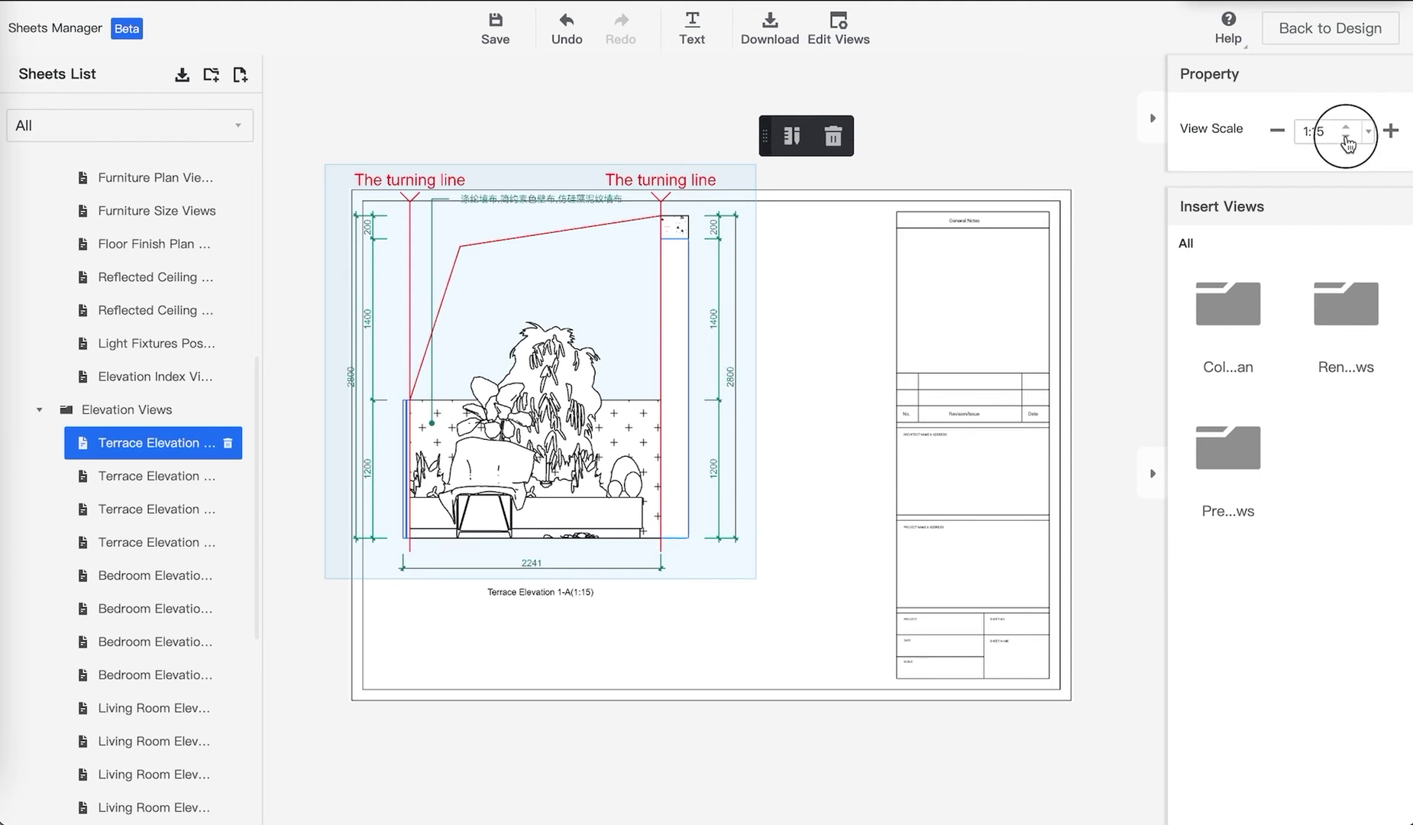
click(1346, 127)
click(1347, 127)
click(1347, 128)
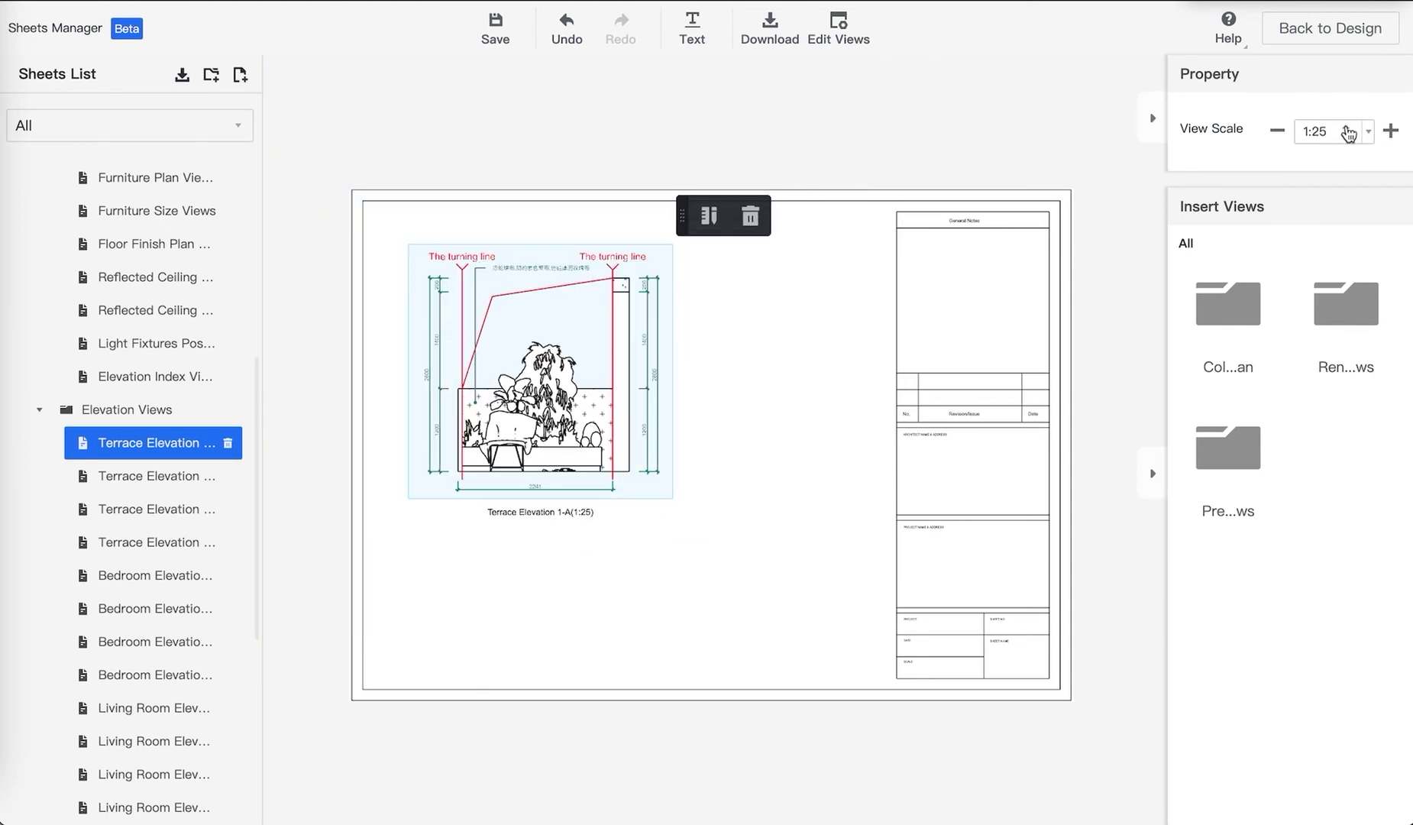
click(1347, 127)
click(1347, 128)
click(1347, 128)
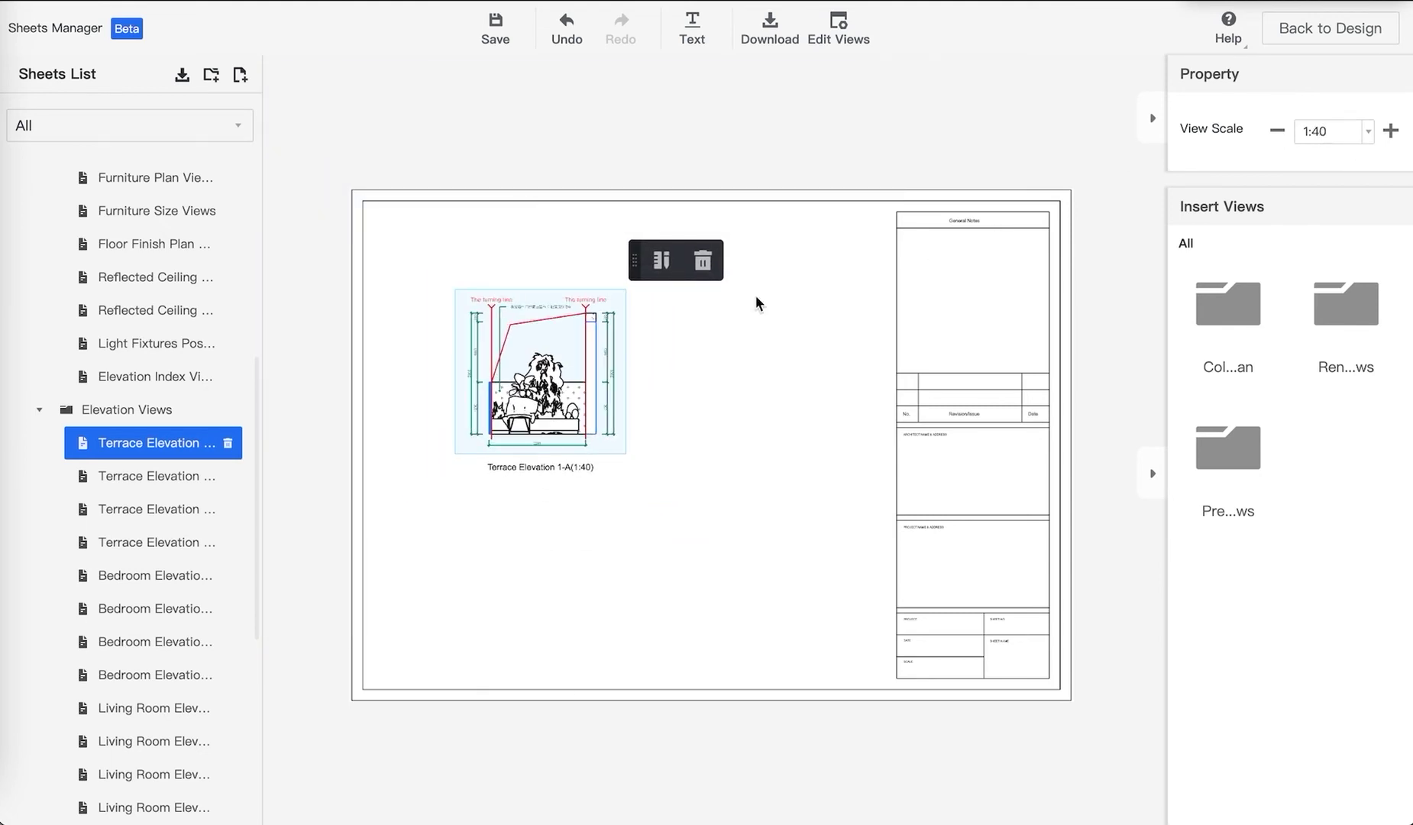
click(607, 319)
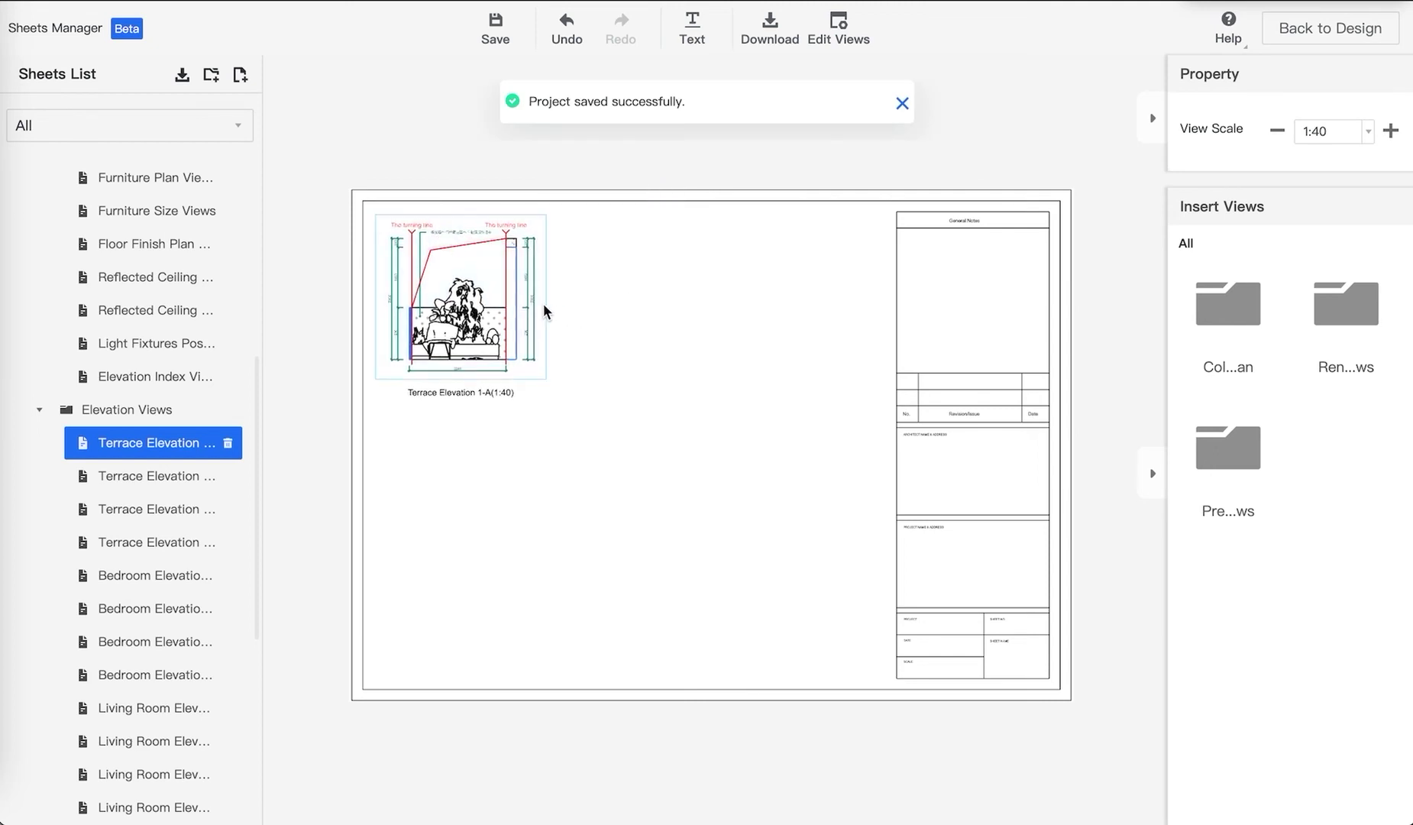
scroll(545, 309, up, 2)
scroll(545, 309, down, 3)
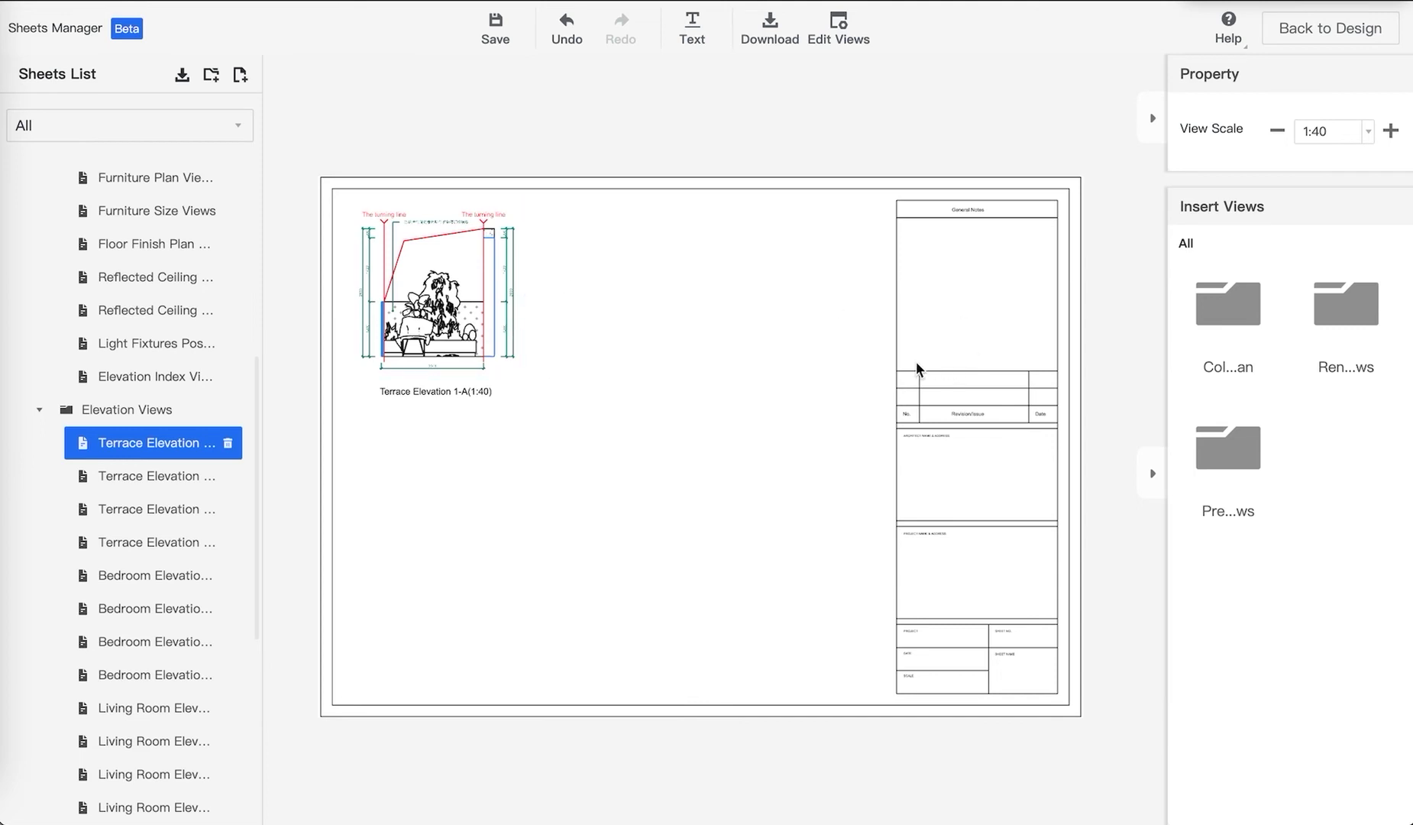
Insert the Living Room Elevation 3-A view from the renovation Elevation Views beside the terrace elevation, leaving a gap between them
click(1185, 244)
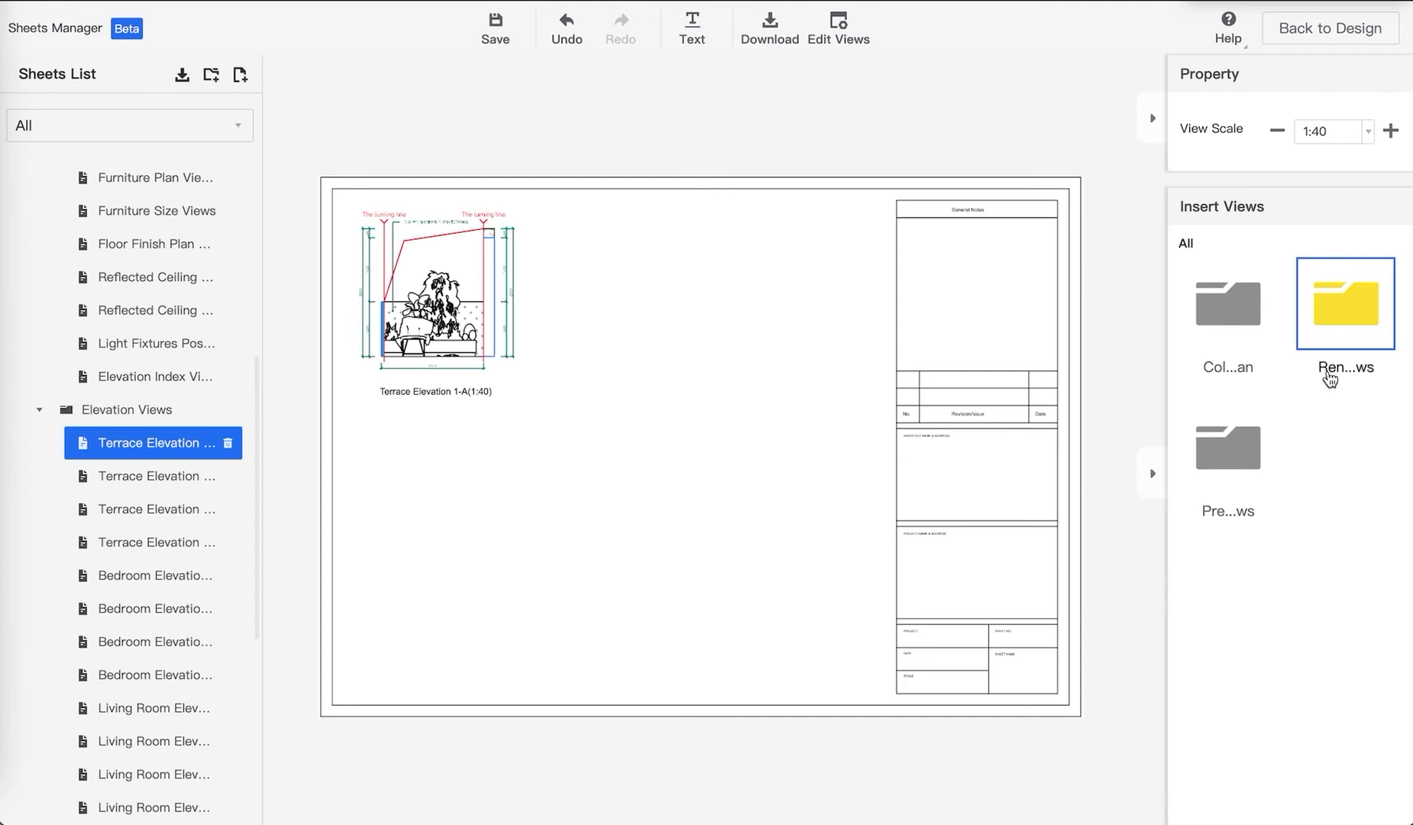
click(1344, 316)
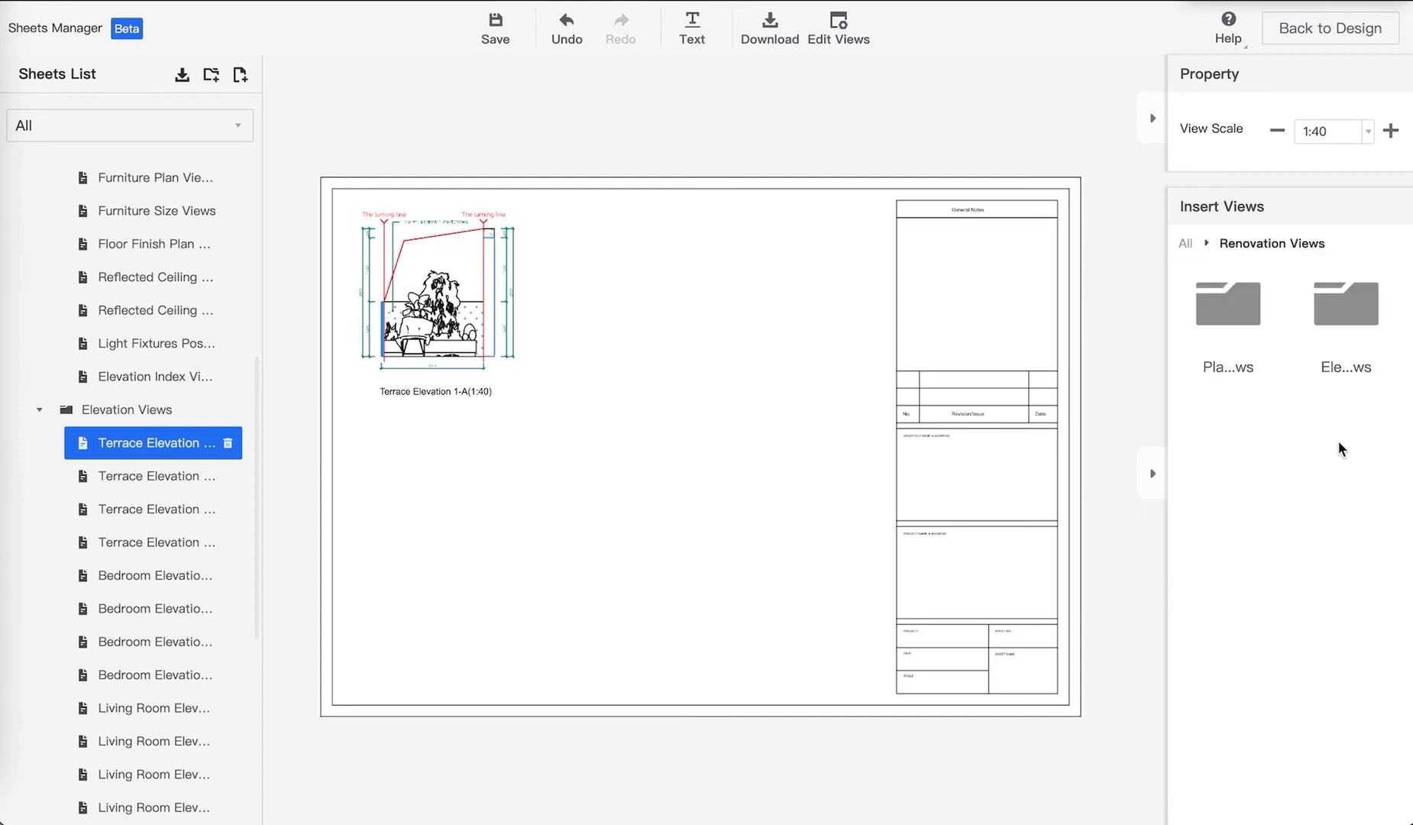
click(1351, 334)
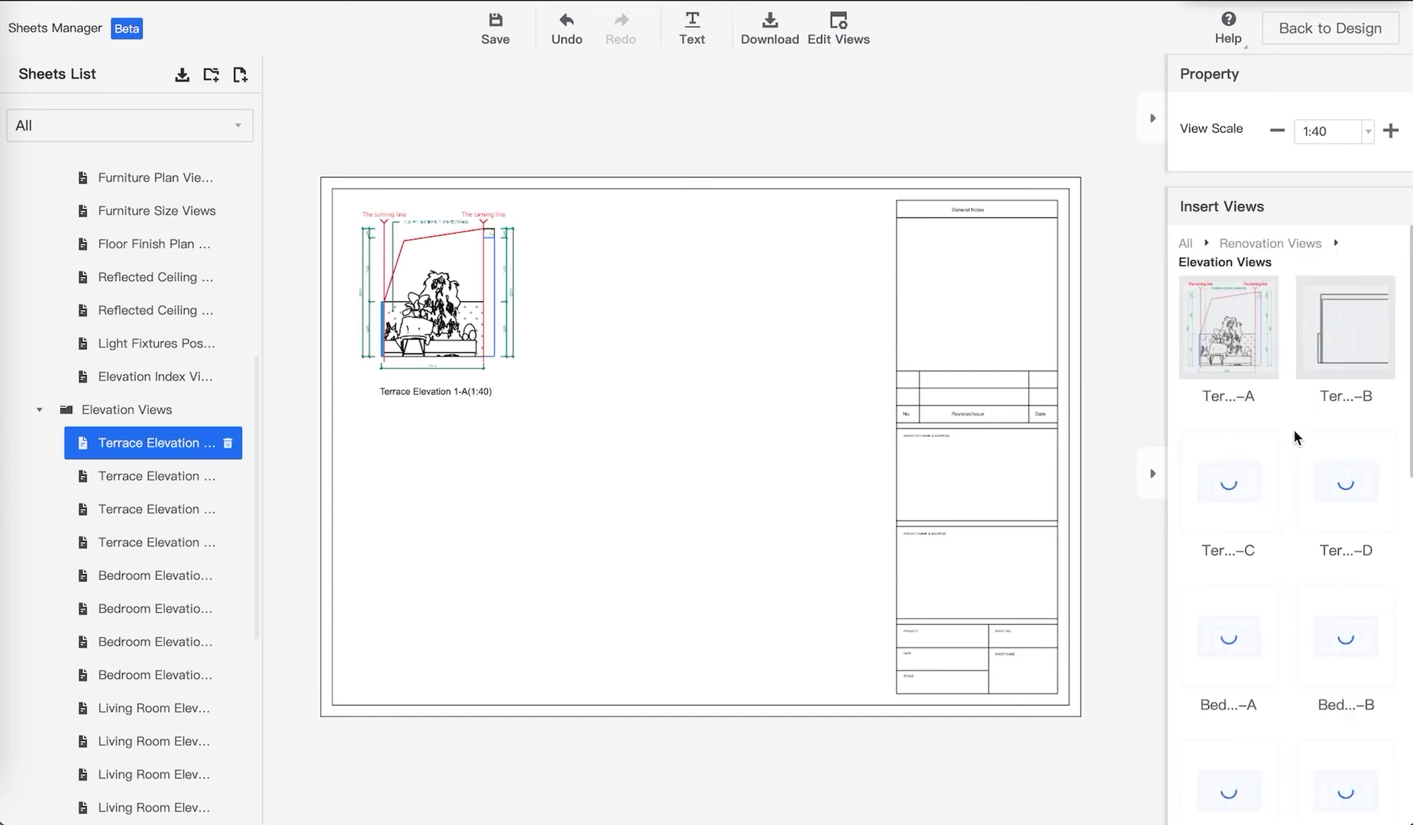
scroll(1280, 443, down, 1)
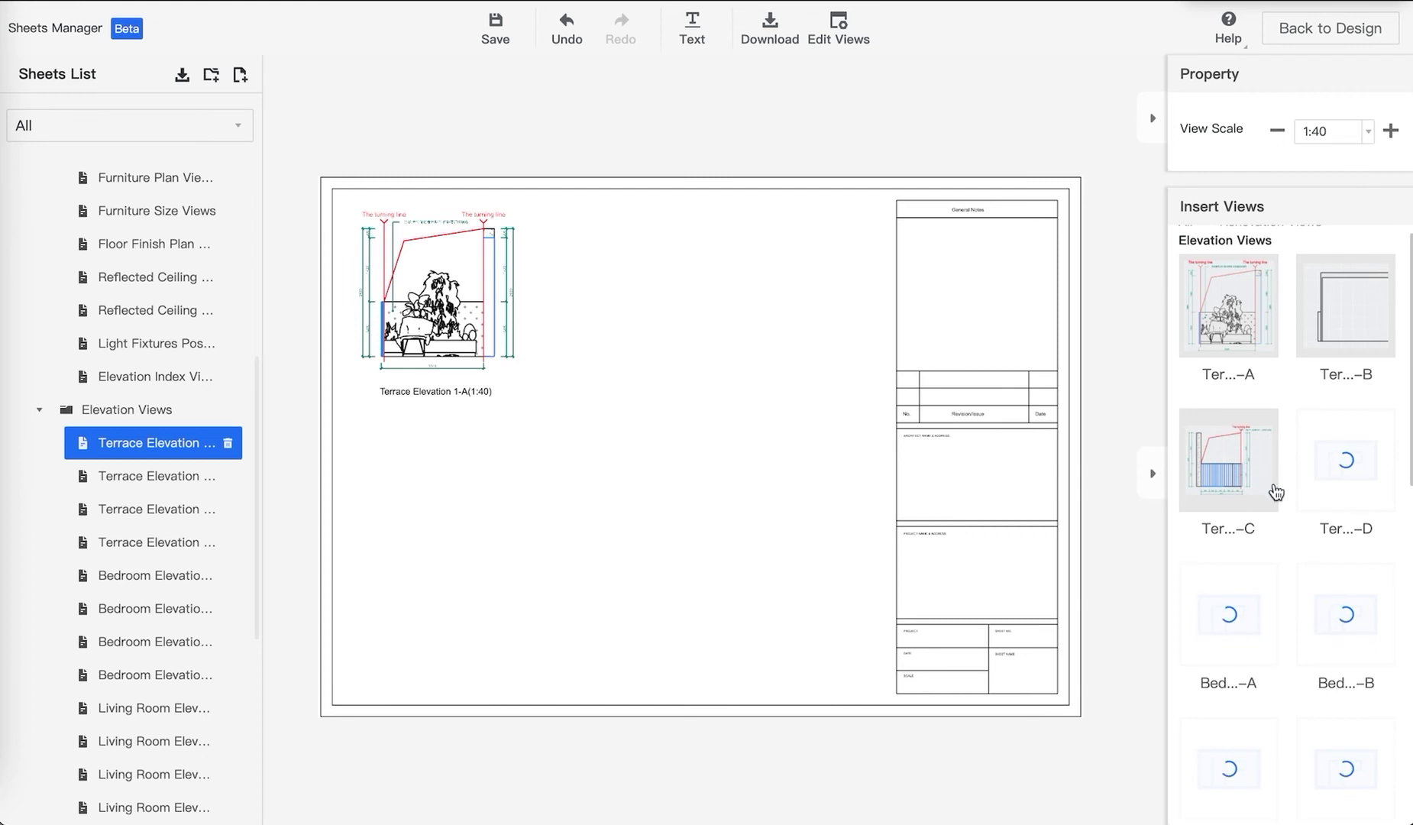
scroll(1274, 489, down, 2)
scroll(1271, 589, down, 2)
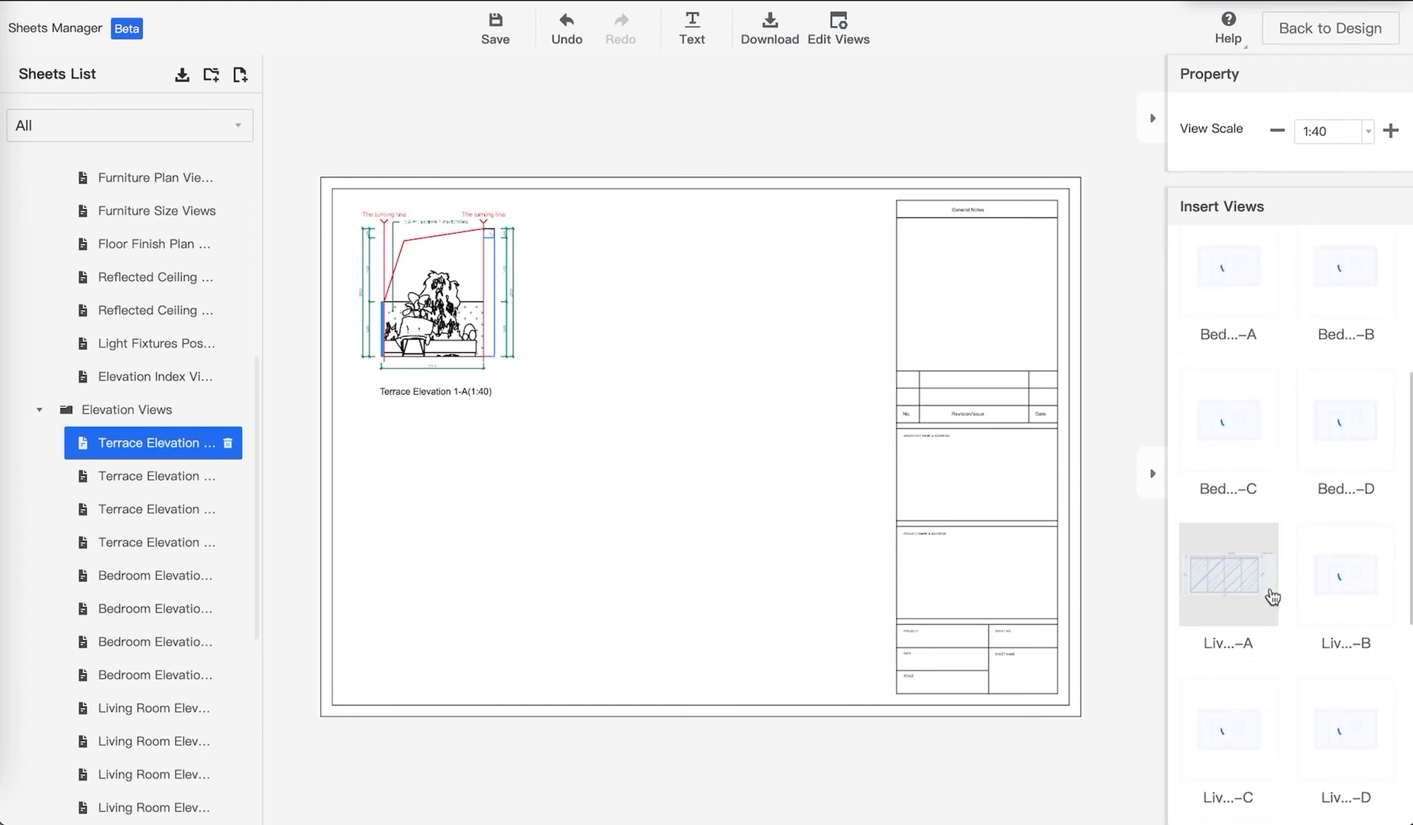
scroll(1268, 594, down, 2)
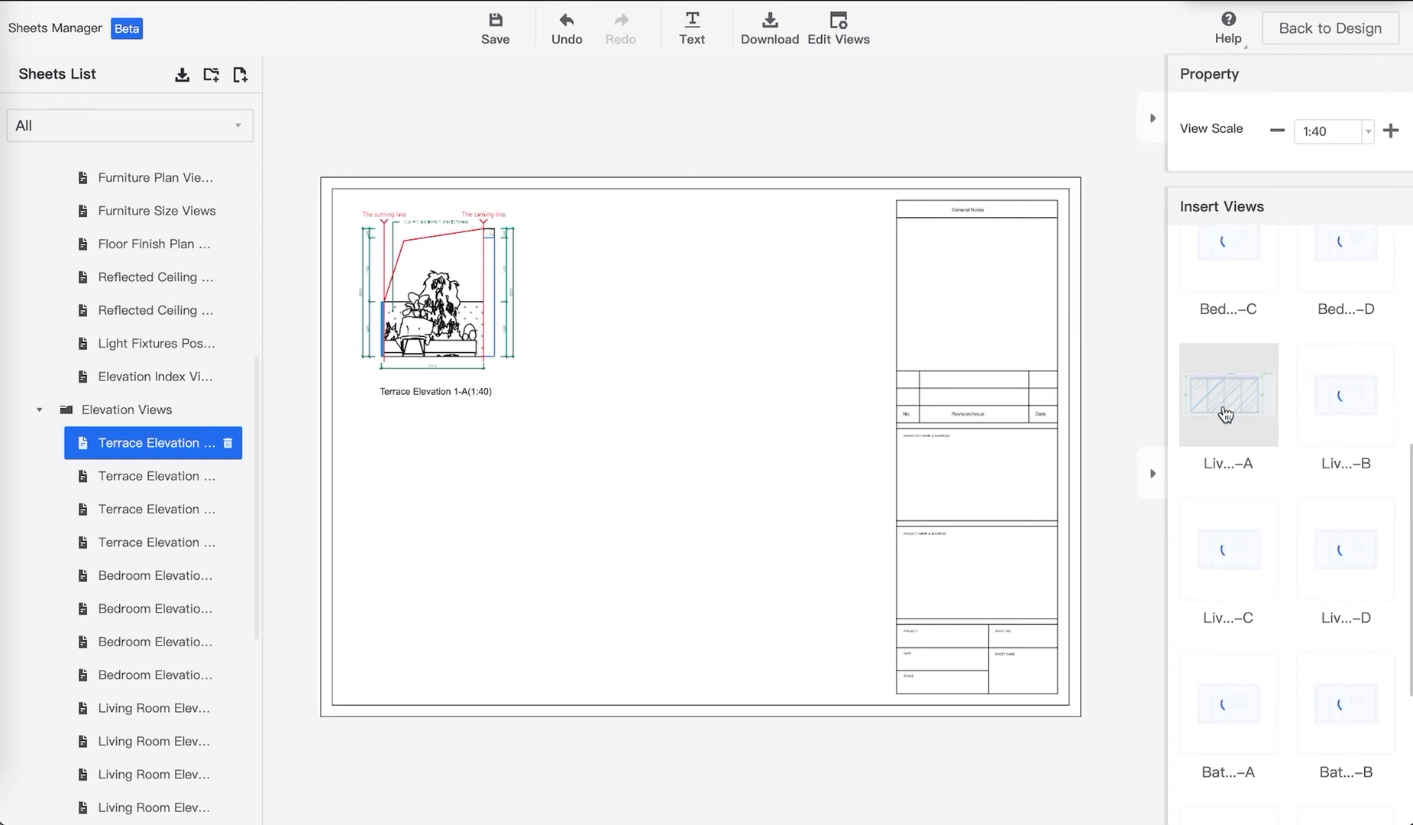
drag(1231, 429, 689, 293)
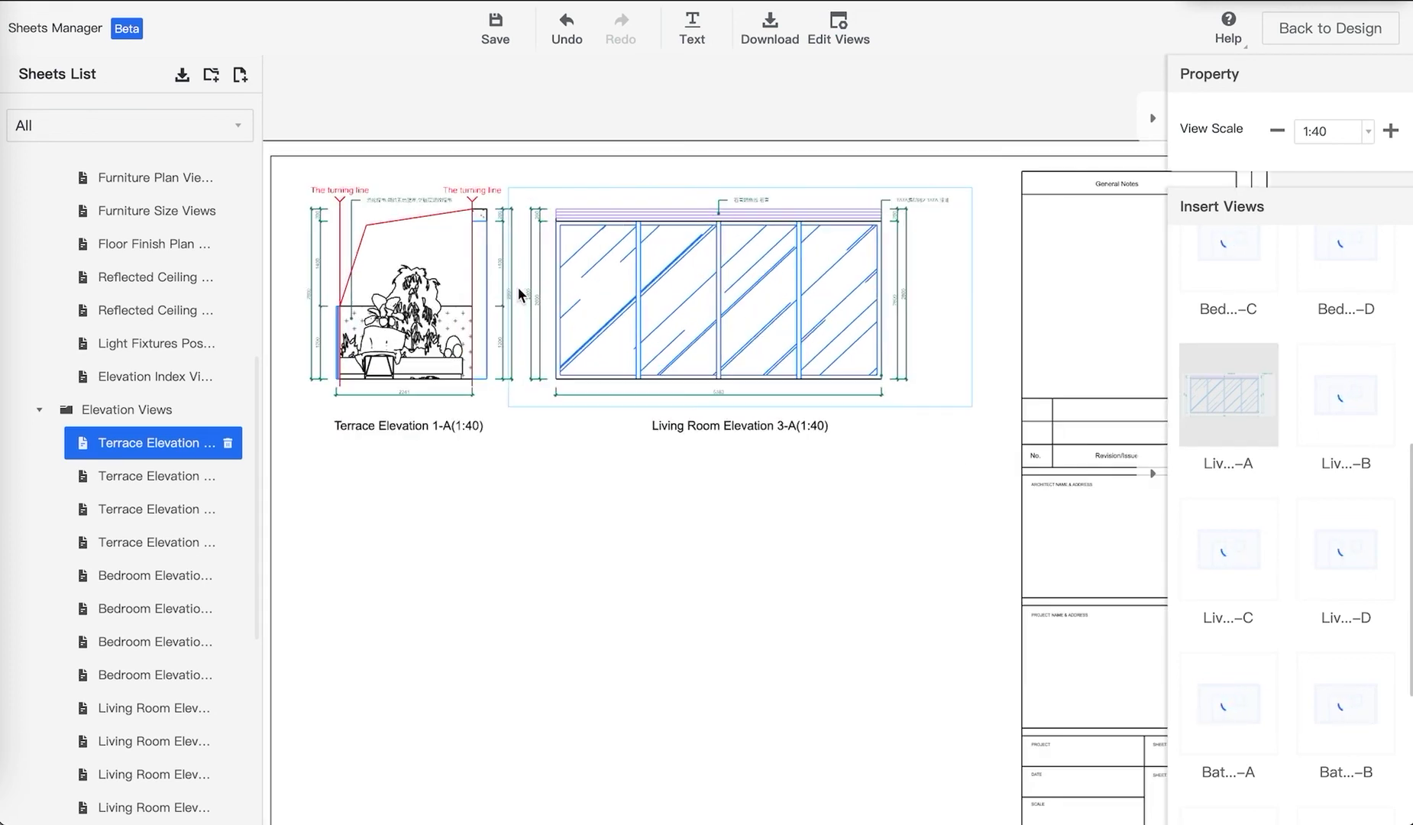
scroll(526, 319, up, 2)
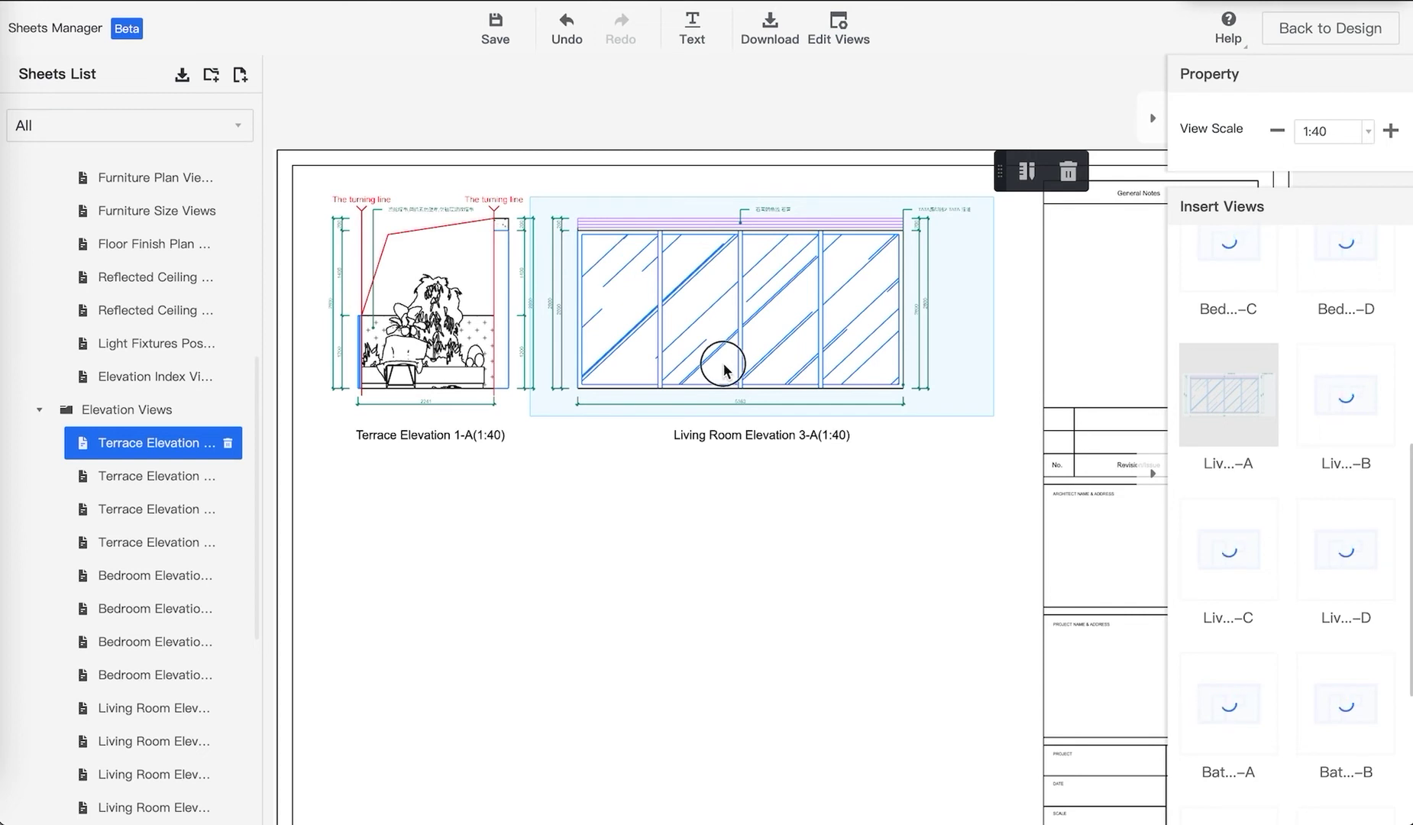
drag(718, 356, 757, 362)
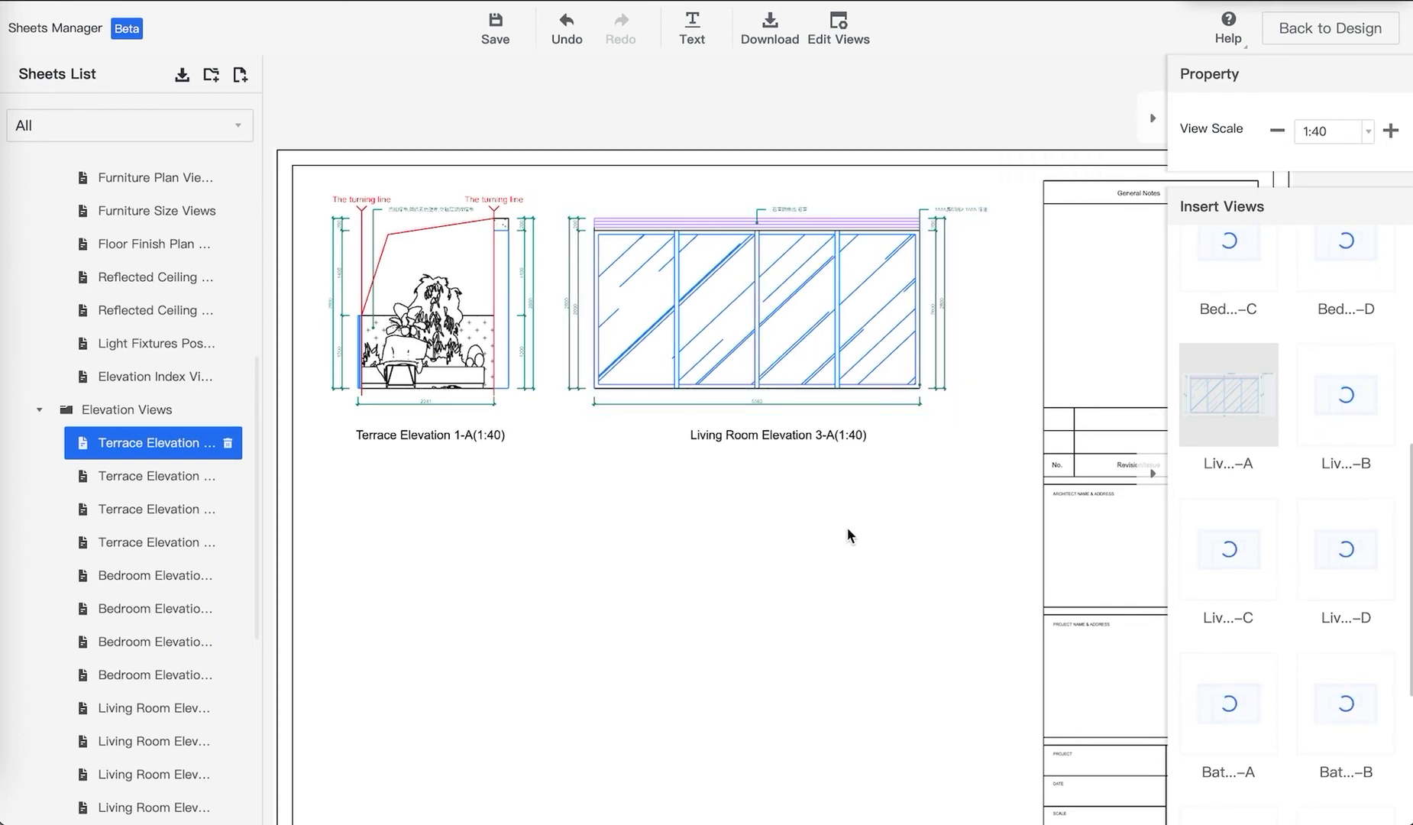
Insert the Bedroom Elevation 2-A and 2-B views side by side beneath the terrace and living room elevations
scroll(846, 519, down, 1)
drag(846, 520, 779, 444)
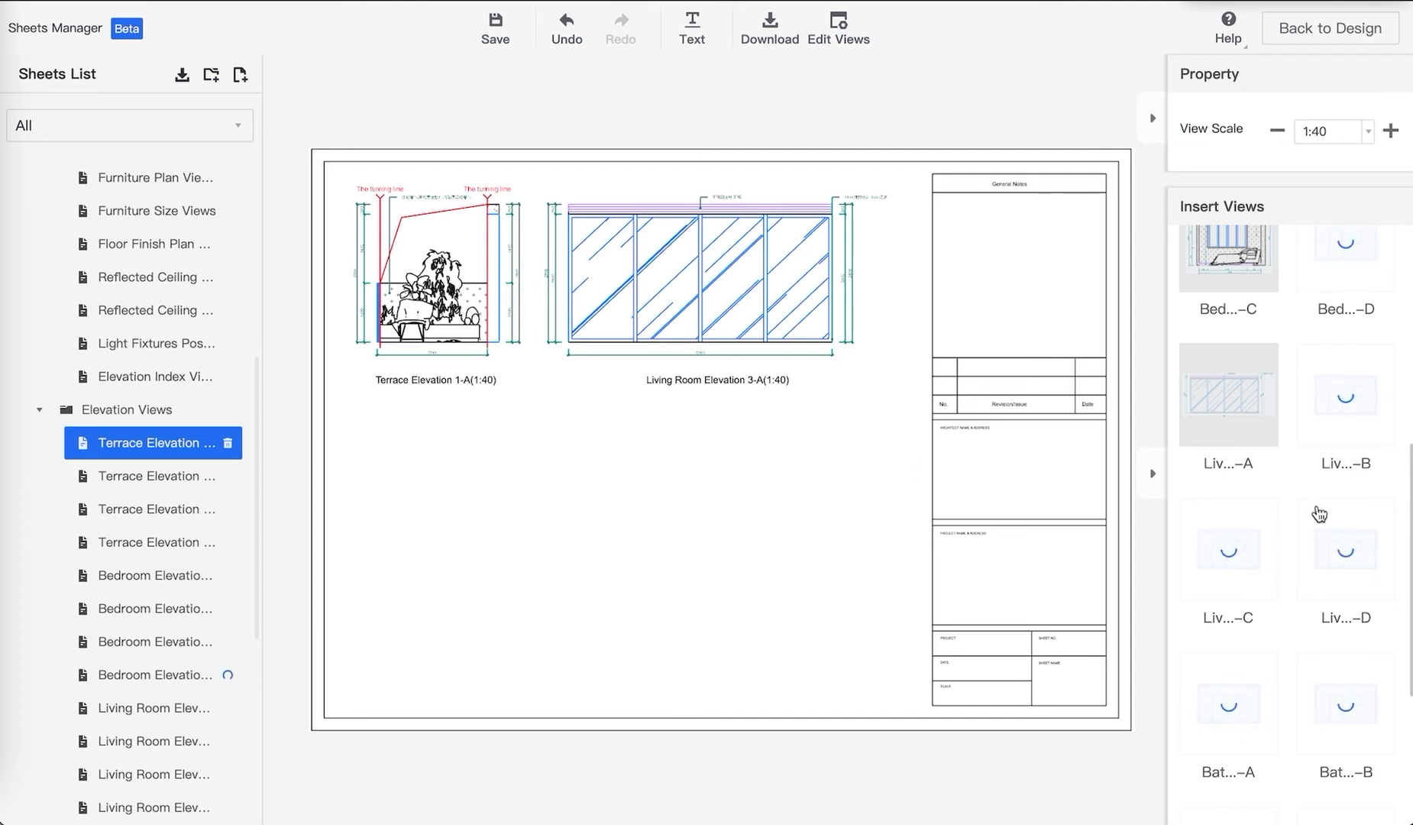
scroll(1313, 511, up, 5)
drag(1229, 508, 458, 514)
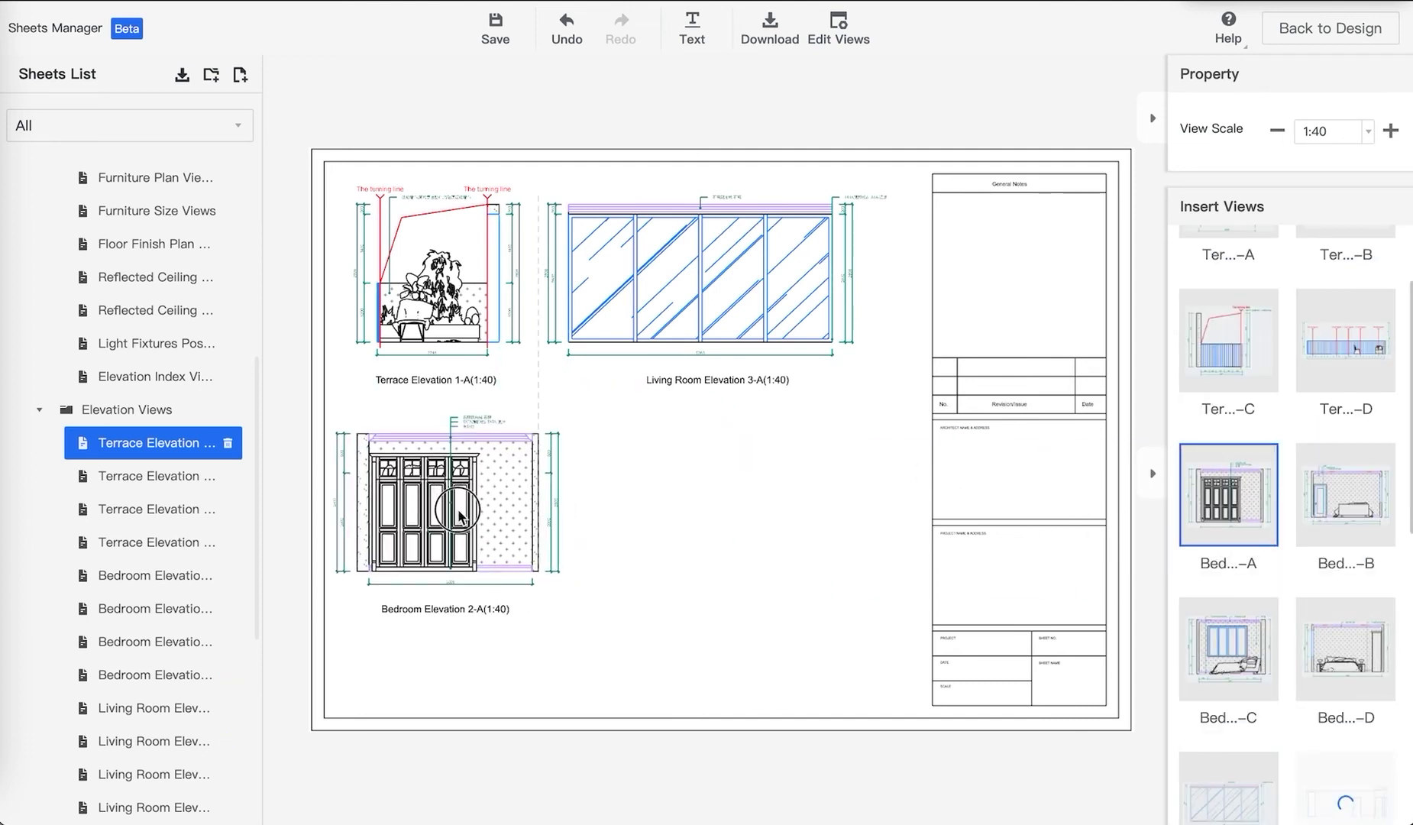
drag(1352, 498, 755, 508)
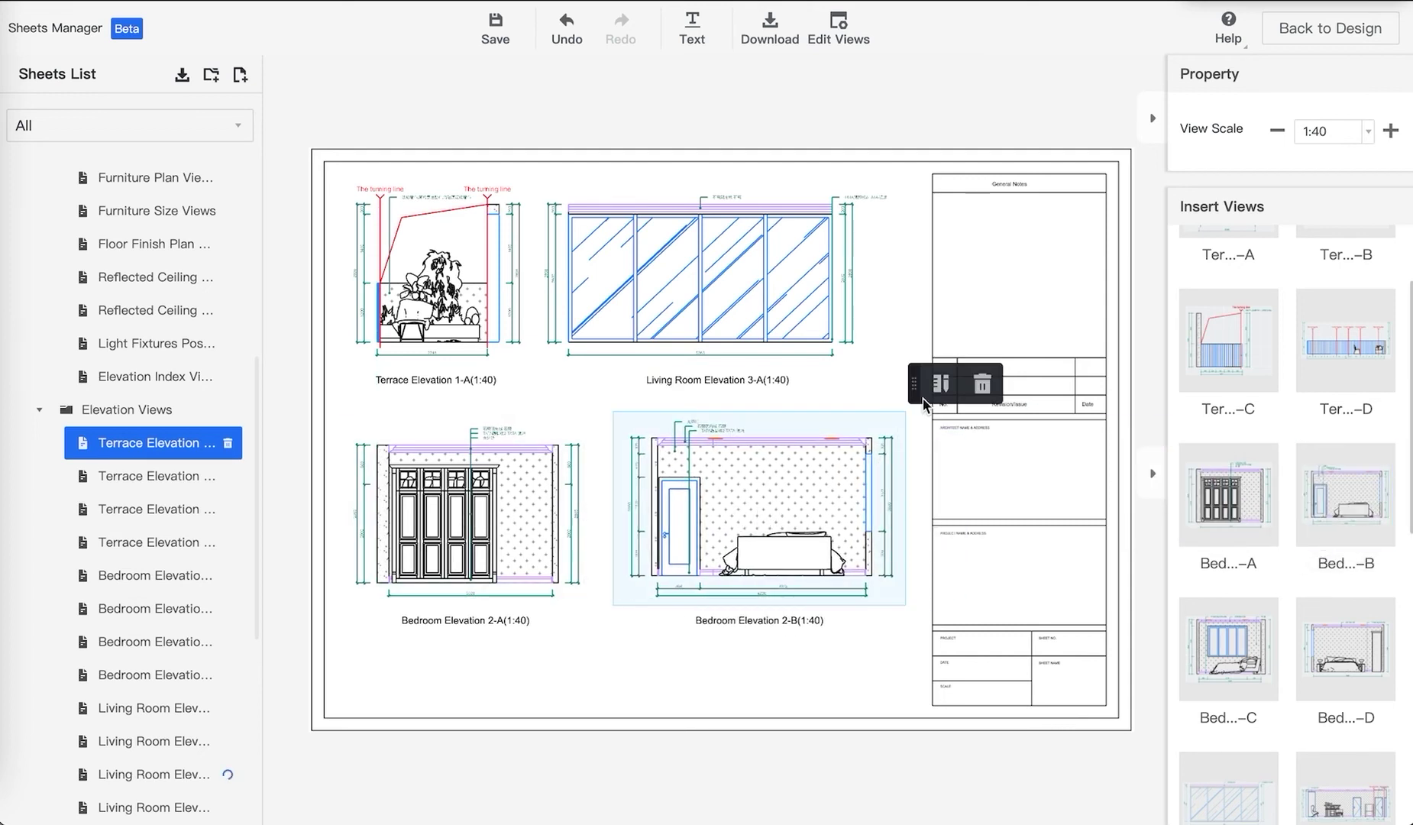
click(907, 130)
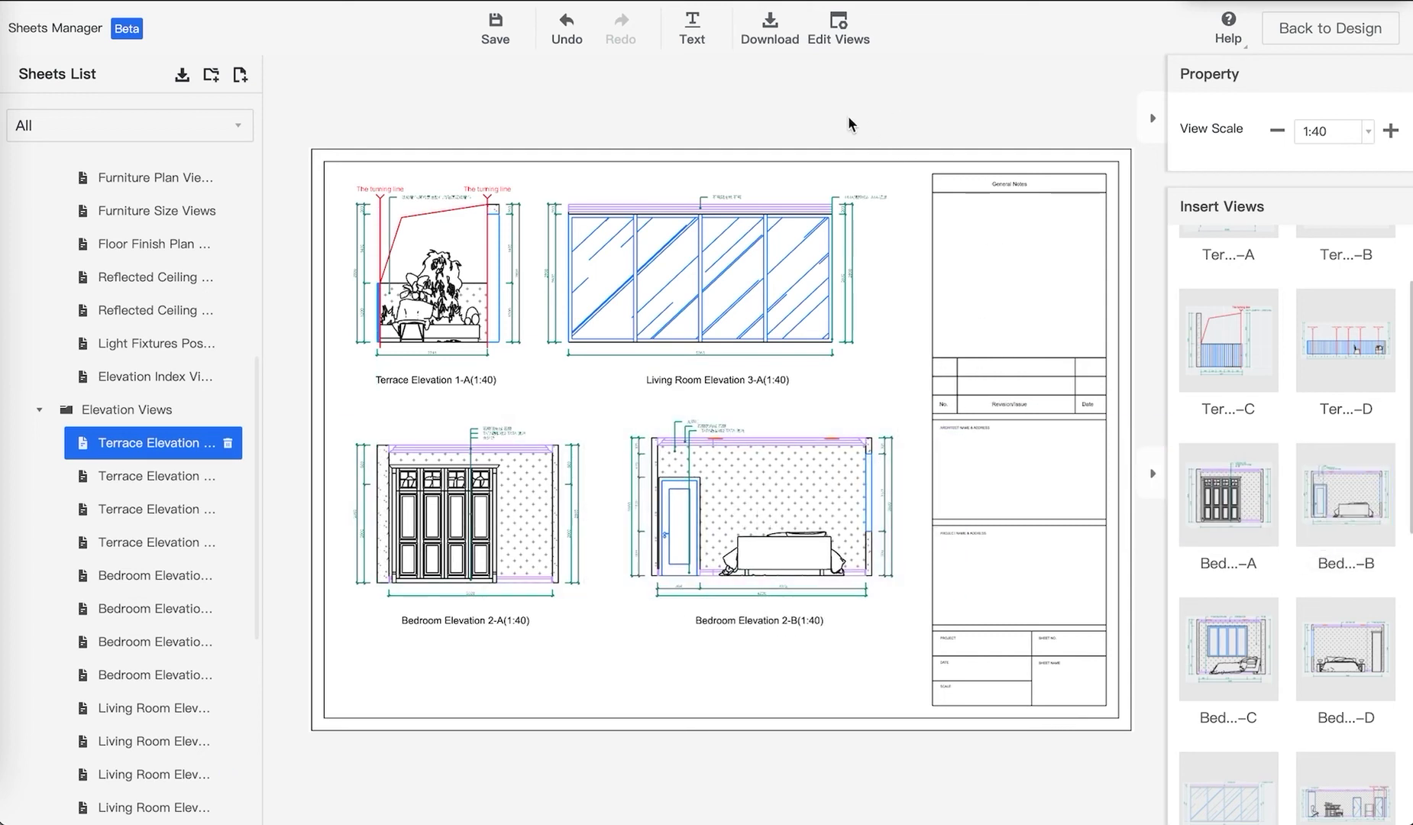
Download the Terrace Elevation 1-A Views sheet in CAD format and dismiss the download notice
click(770, 48)
scroll(662, 382, down, 5)
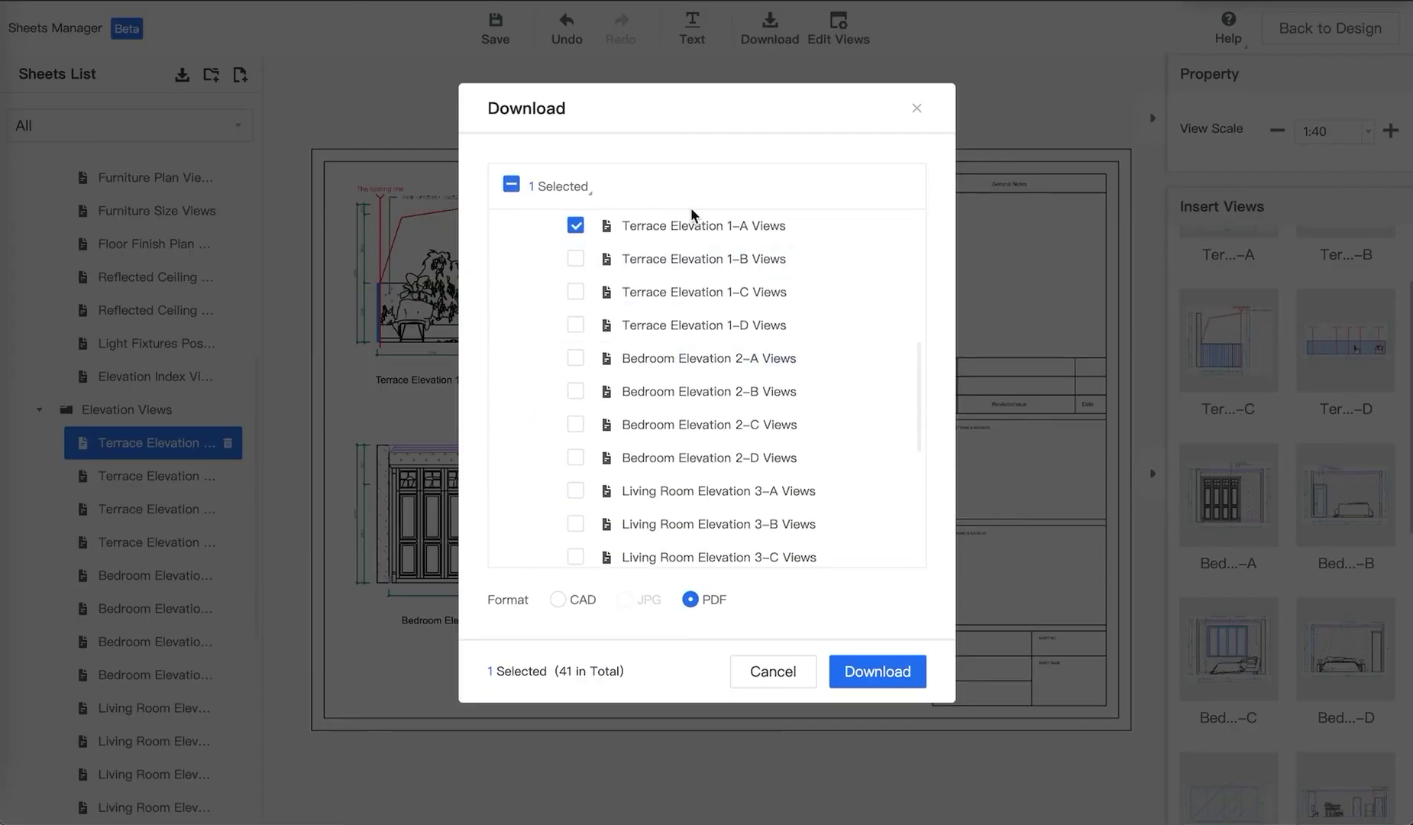
click(562, 600)
click(886, 672)
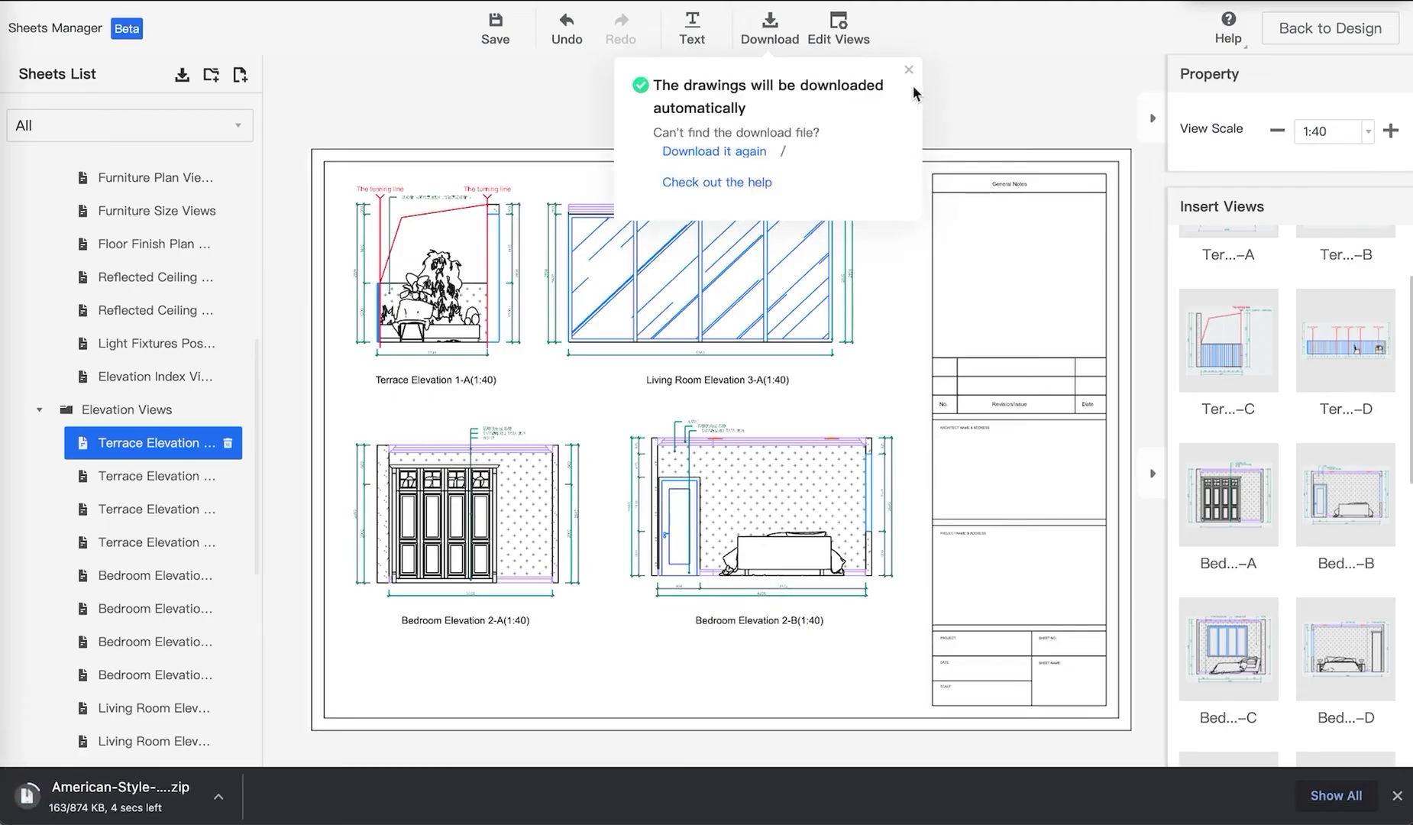
click(909, 67)
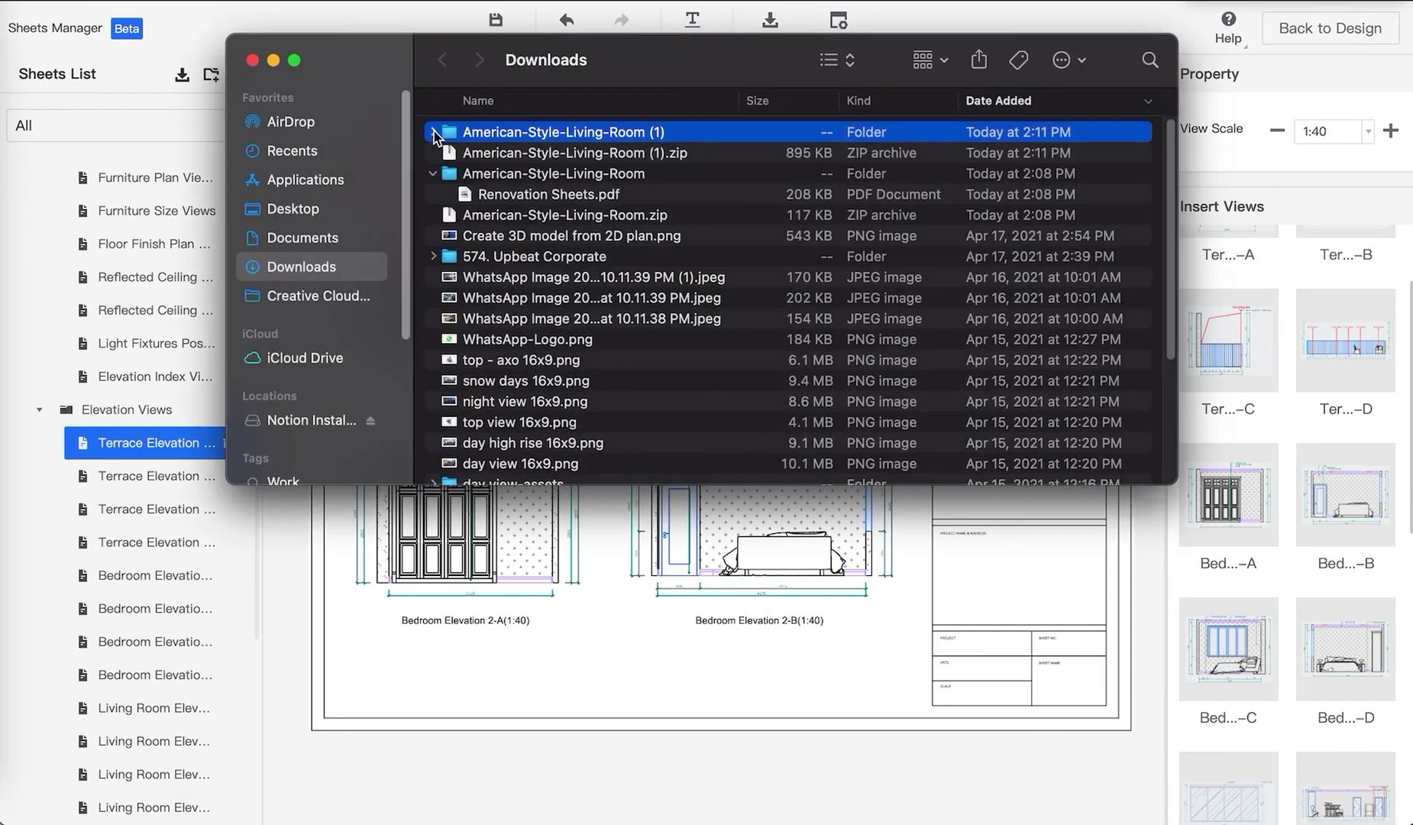
Expand the American-Style-Living-Room (1) folder in Finder and examine the How to add plot style.png and Plot Style.ctb files
click(434, 136)
click(535, 173)
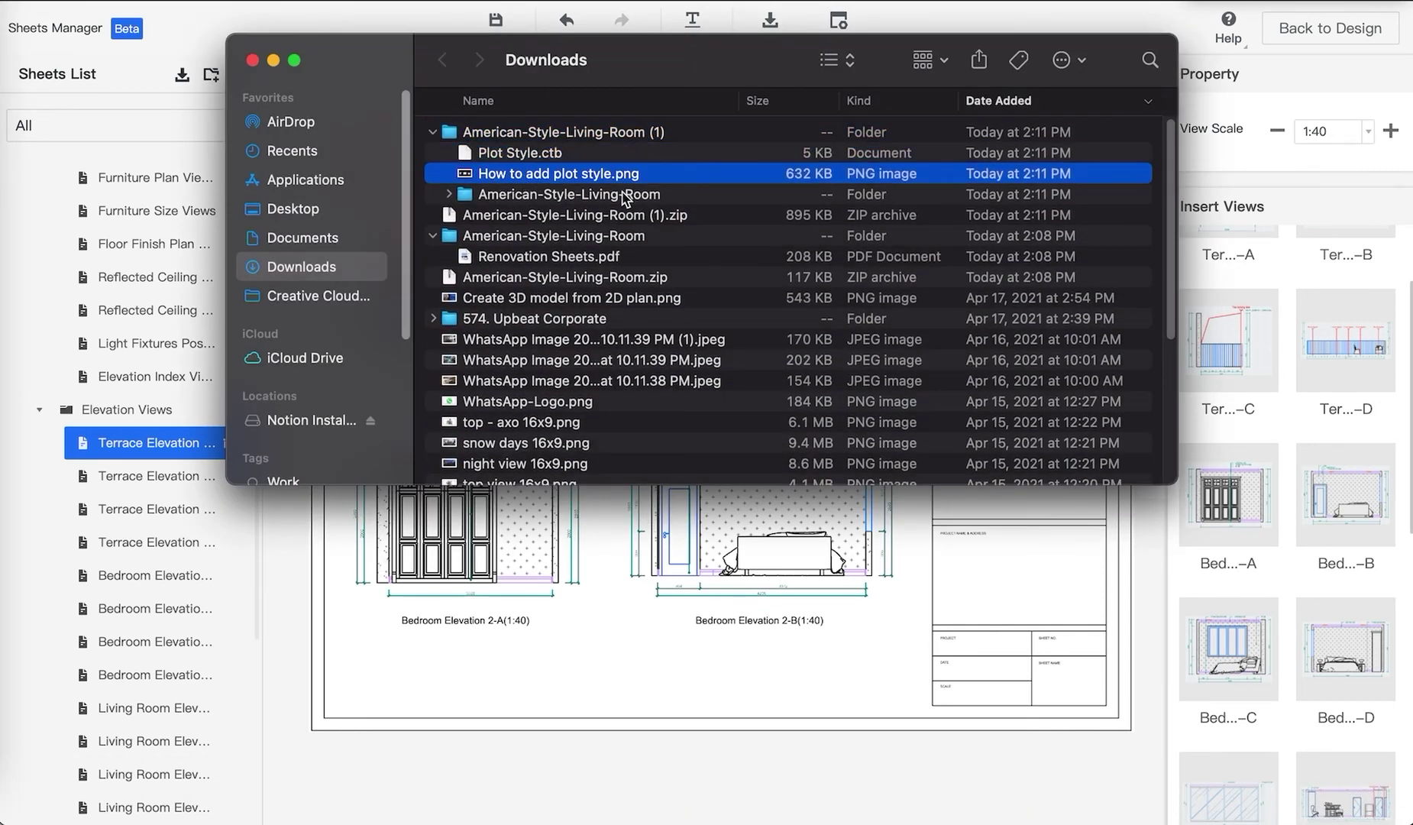
click(540, 156)
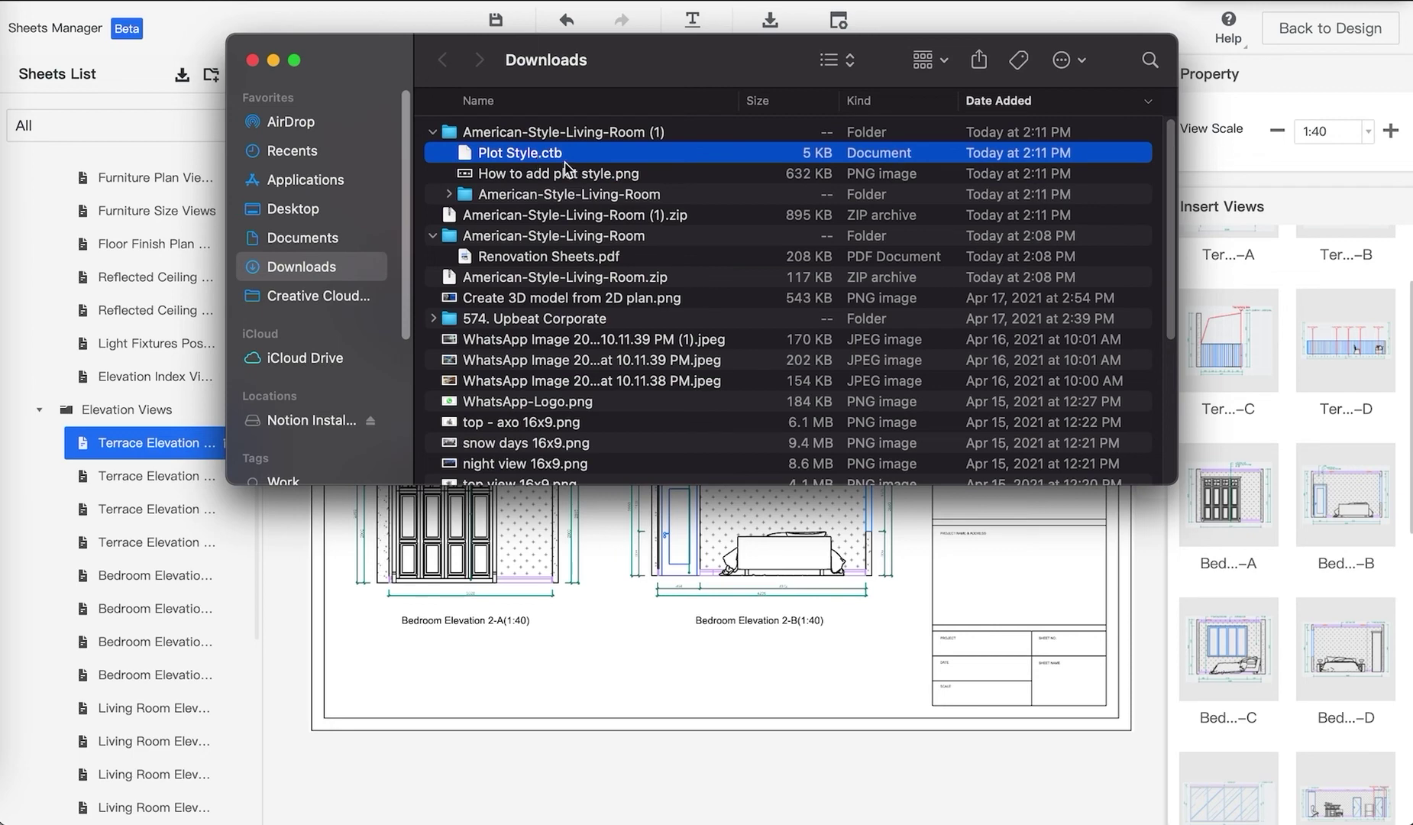
Expand the nested American-Style-Living-Room folder to locate Renovation Sheets.dwg, and close the Finder window
click(591, 175)
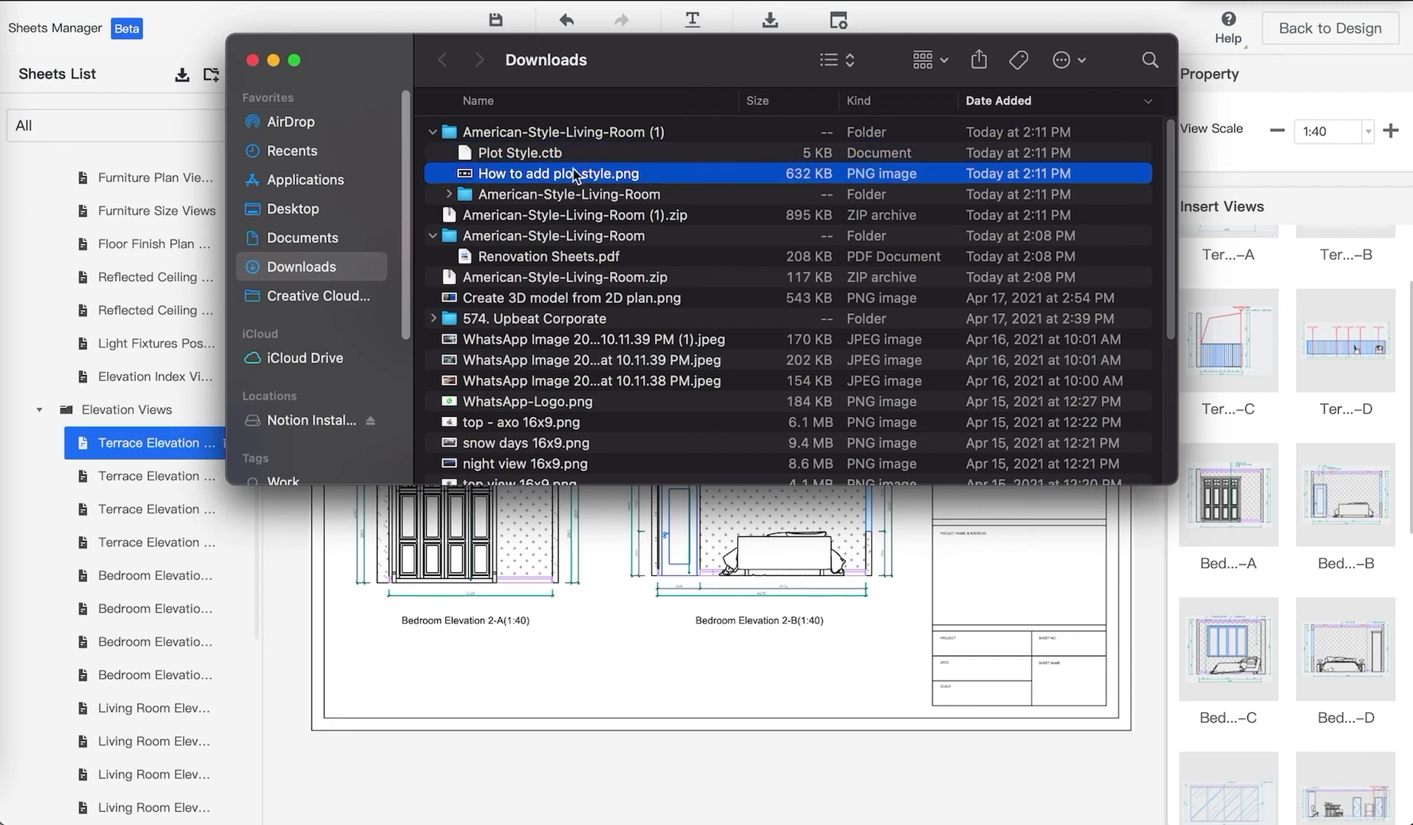
click(538, 138)
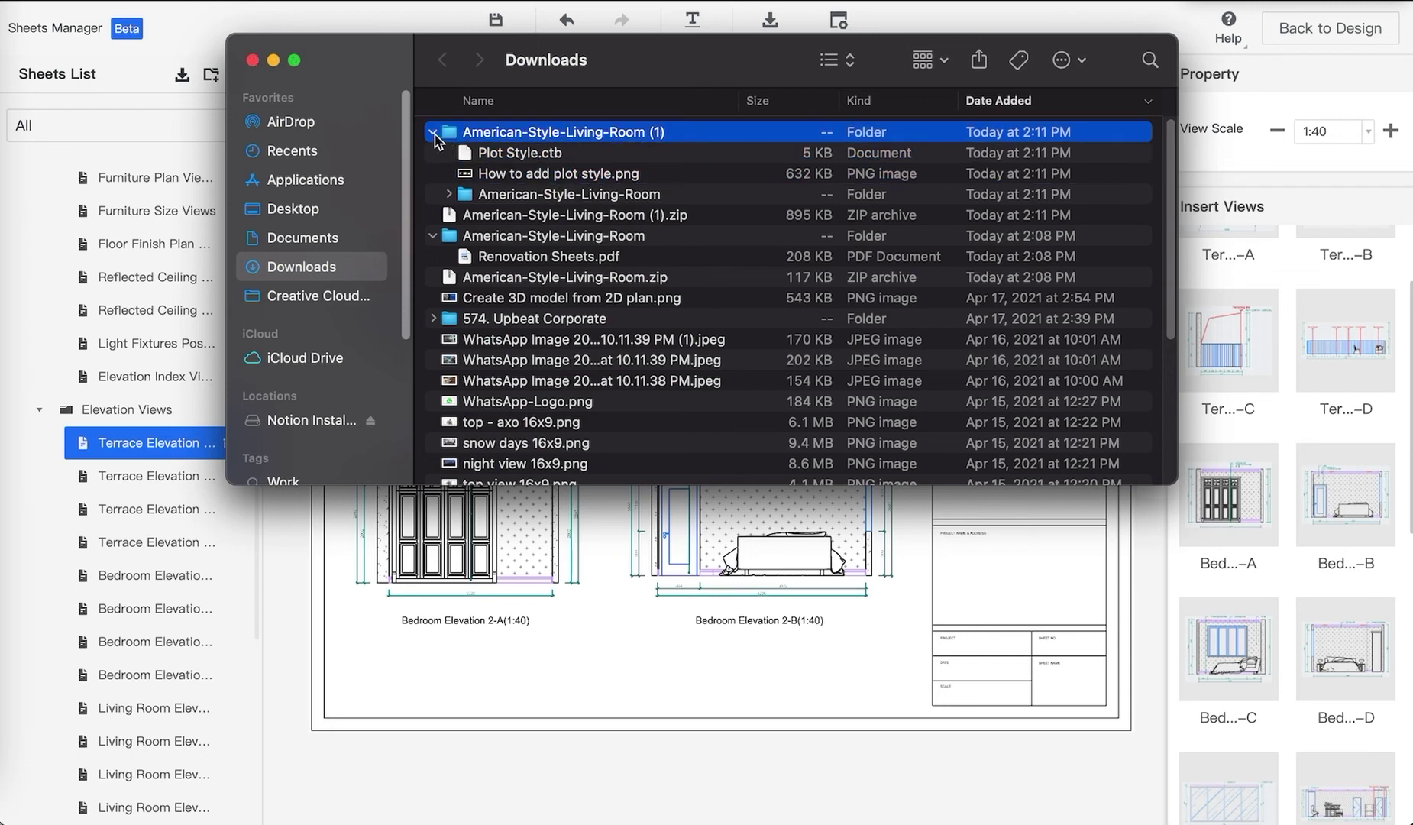
click(448, 194)
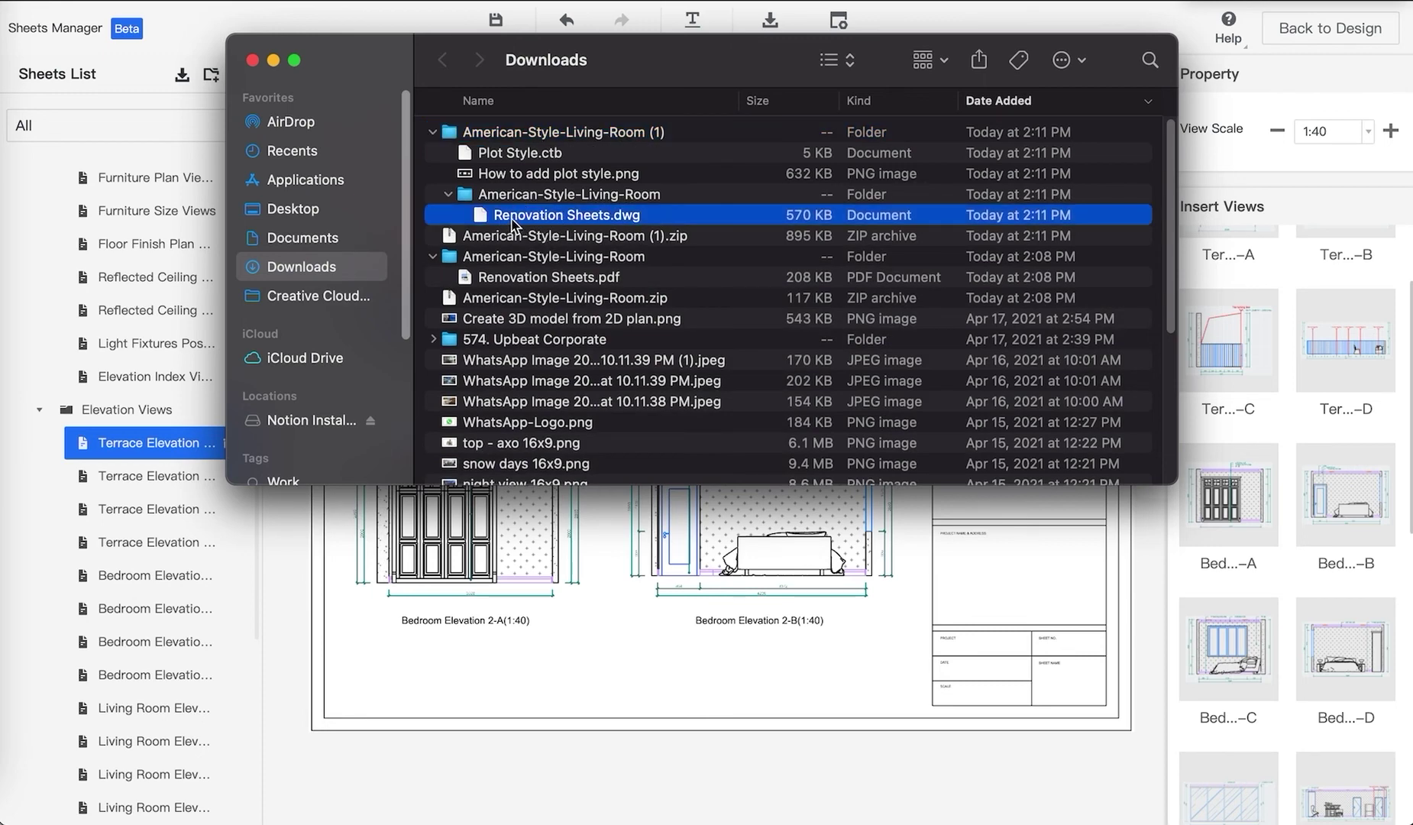
click(252, 60)
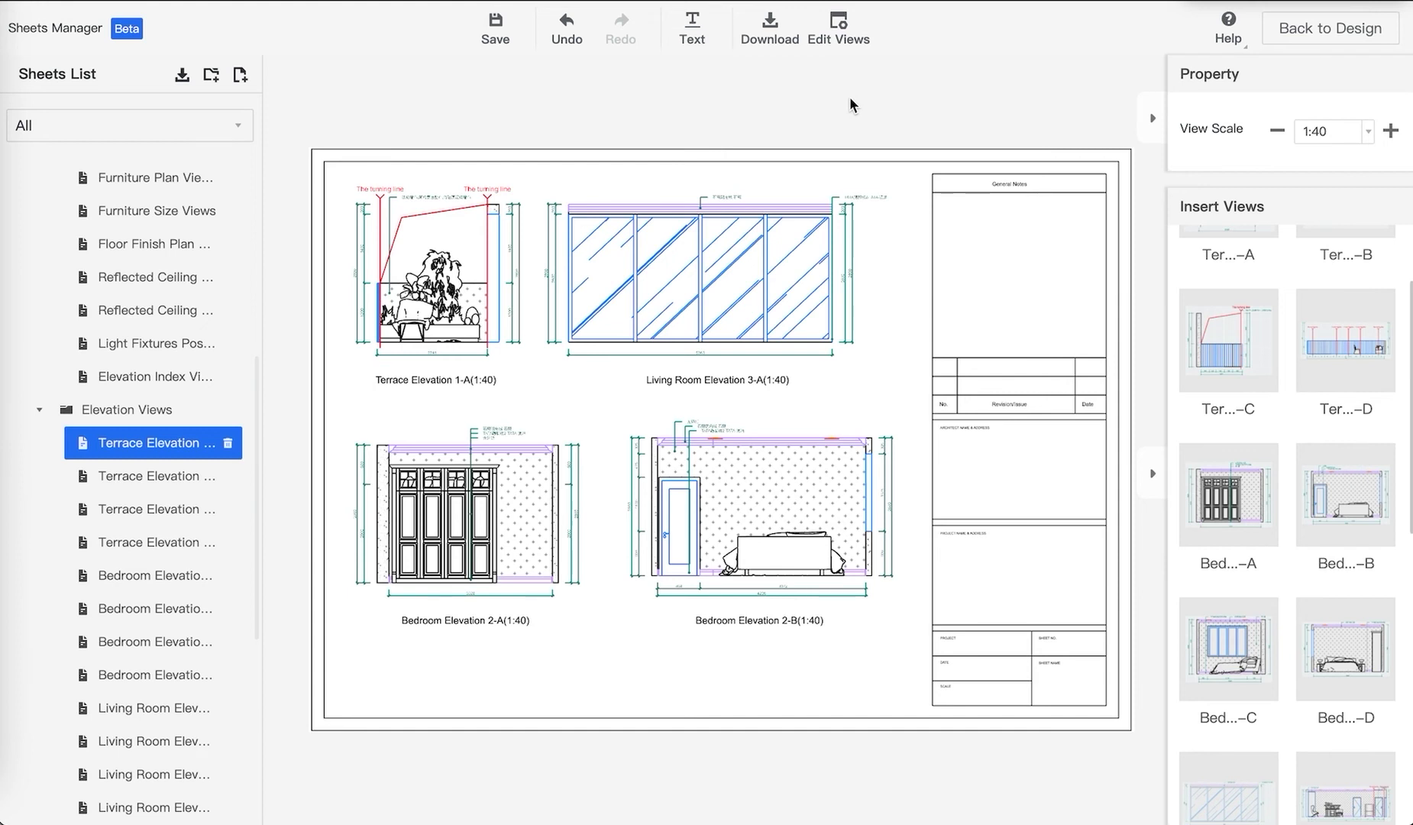
Save the project, switch to the Views Manager and generate the sheets again from there
key(ctrl+s)
click(838, 31)
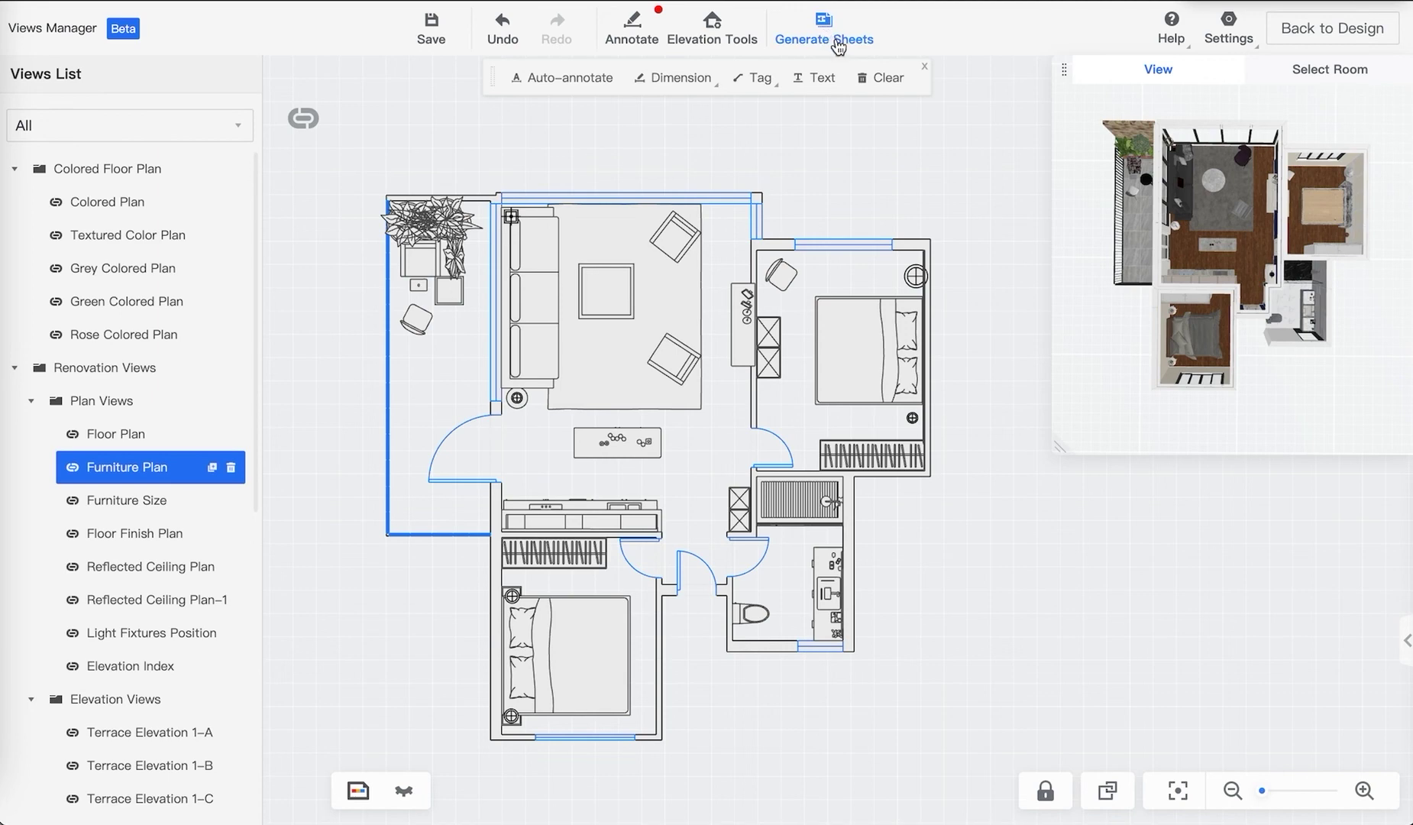
click(827, 36)
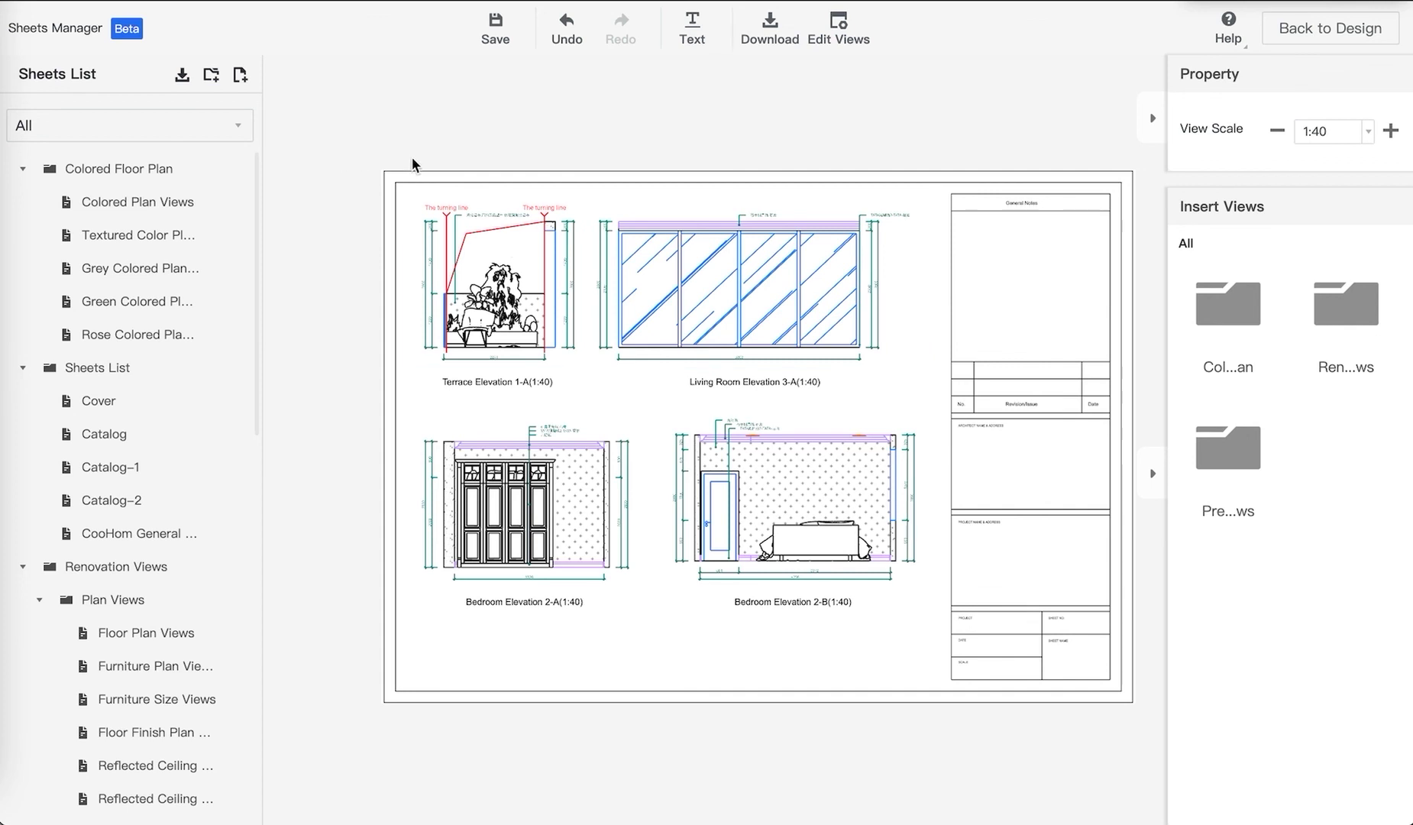
Open the Terrace Elevation 1-A view for editing from its sheet and delete the material tag above the elevation
click(682, 249)
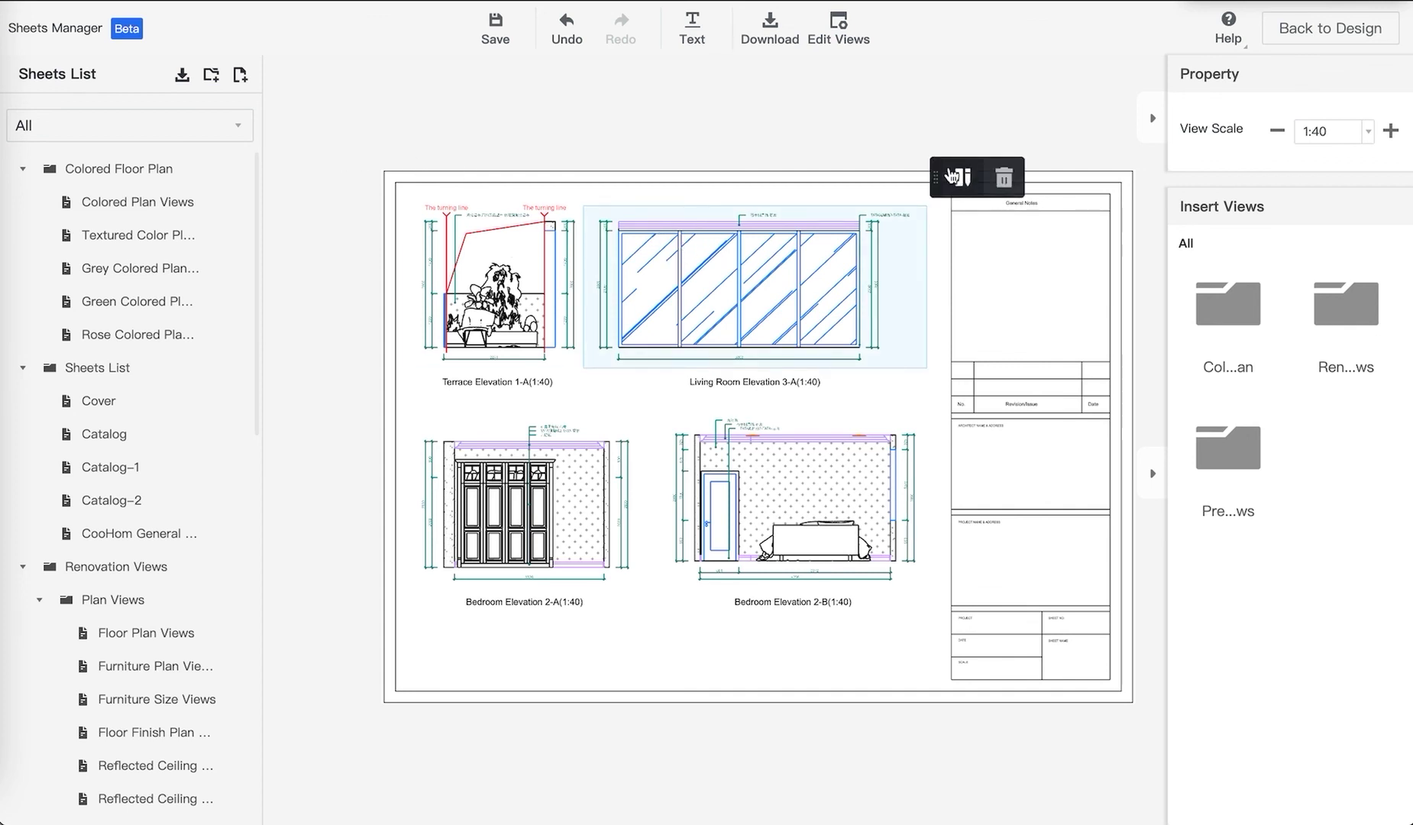
click(481, 272)
click(622, 168)
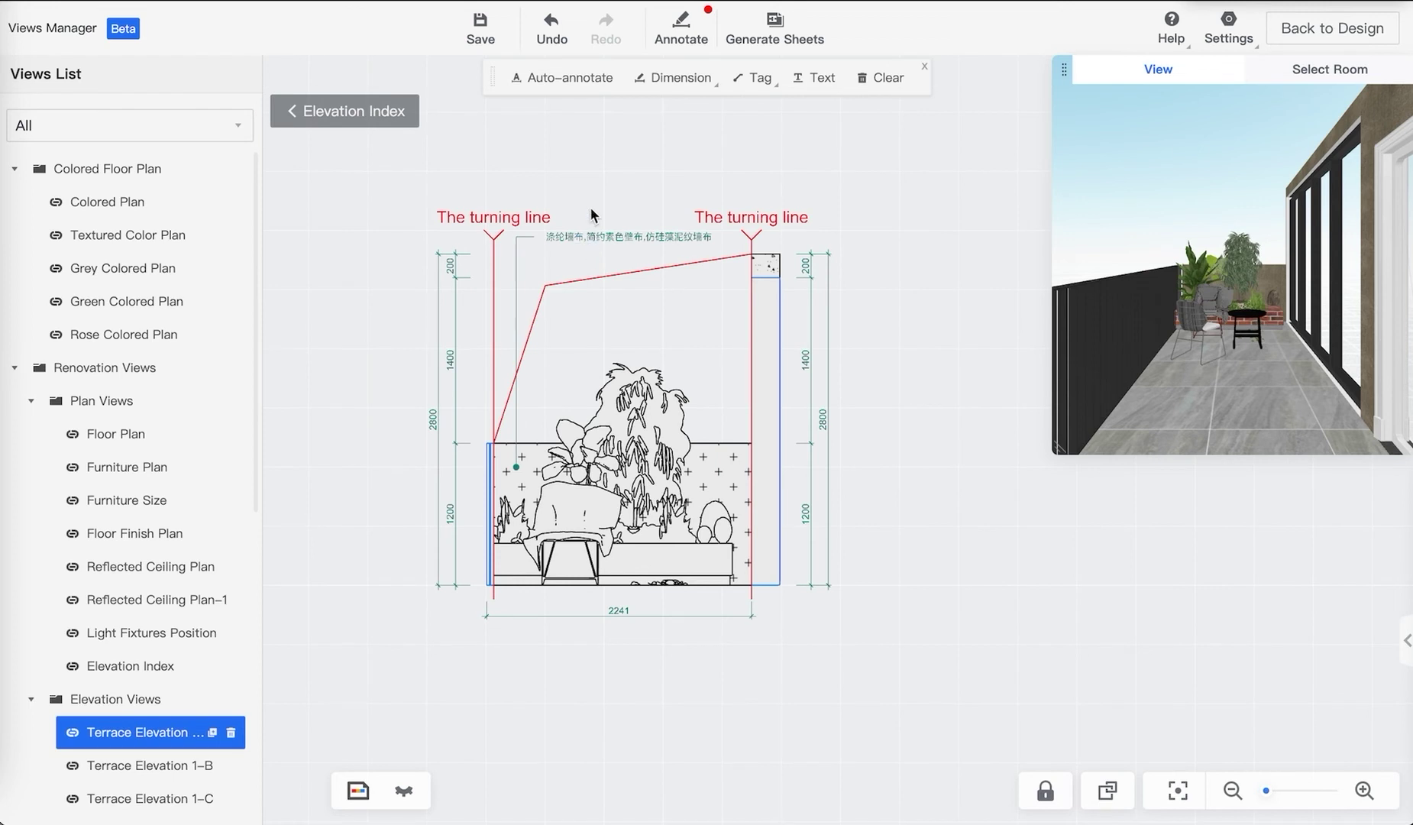
click(597, 238)
click(663, 200)
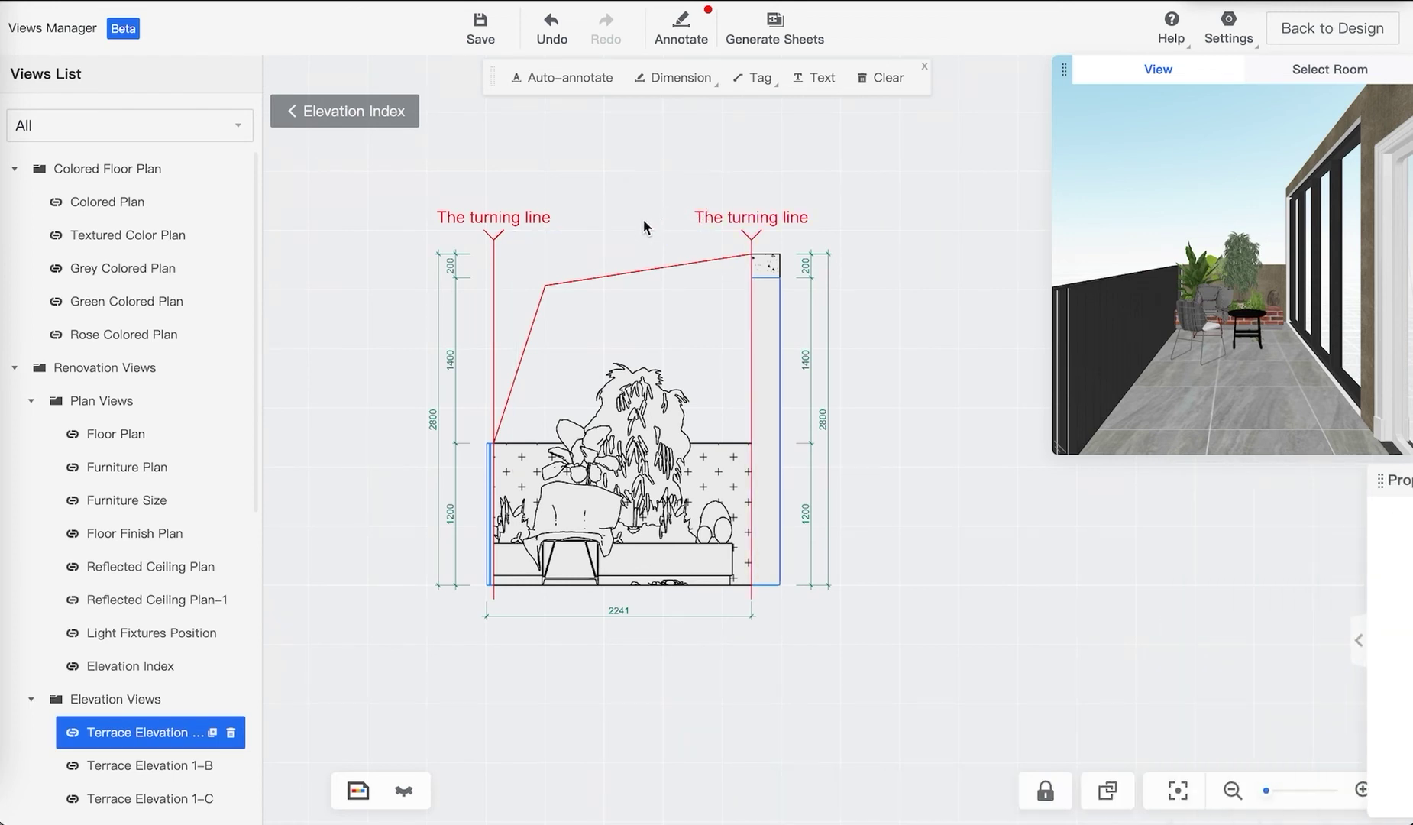
click(638, 197)
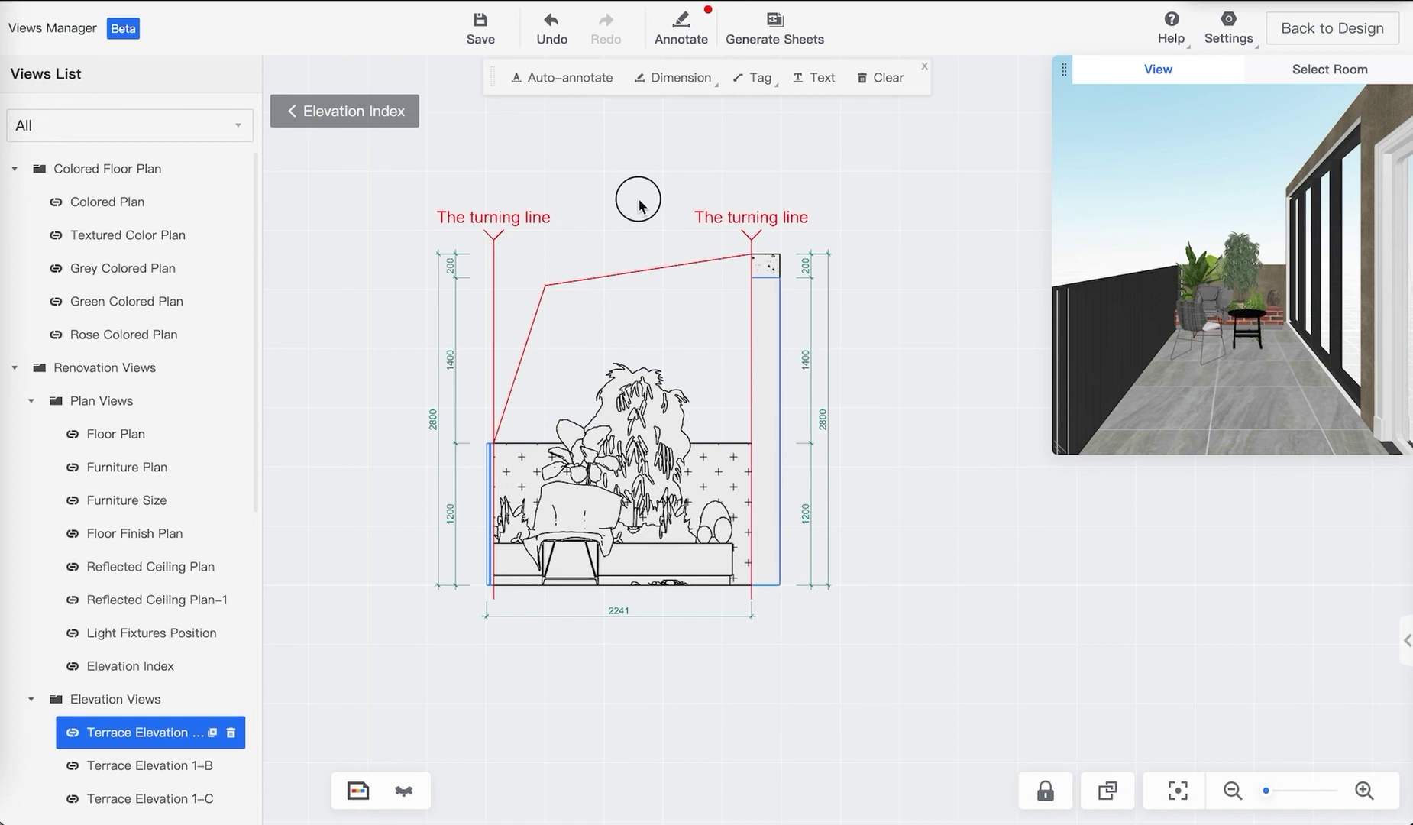
Regenerate the sheets and check the edited Terrace Elevation 1-A view on its sheet
click(340, 114)
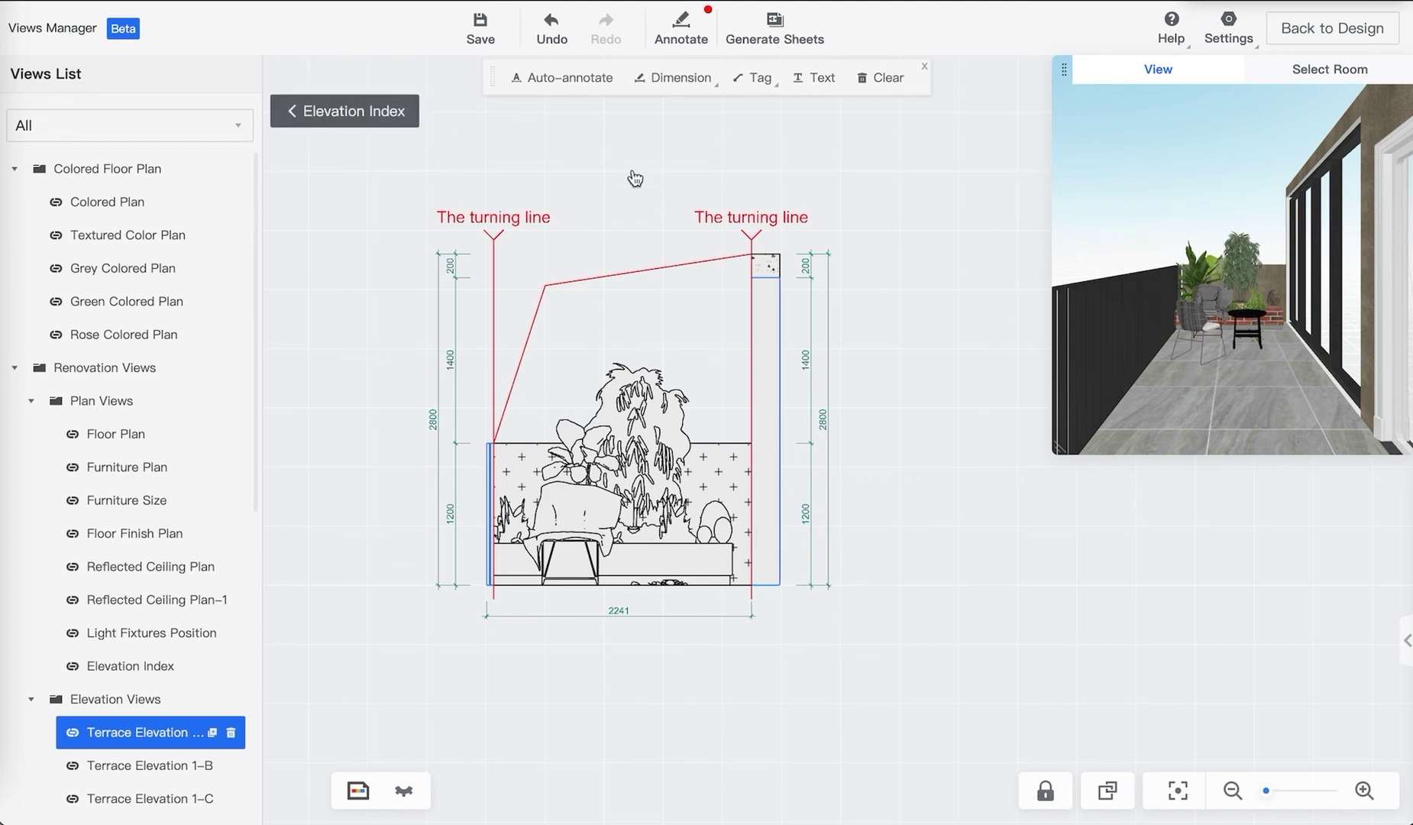
click(823, 34)
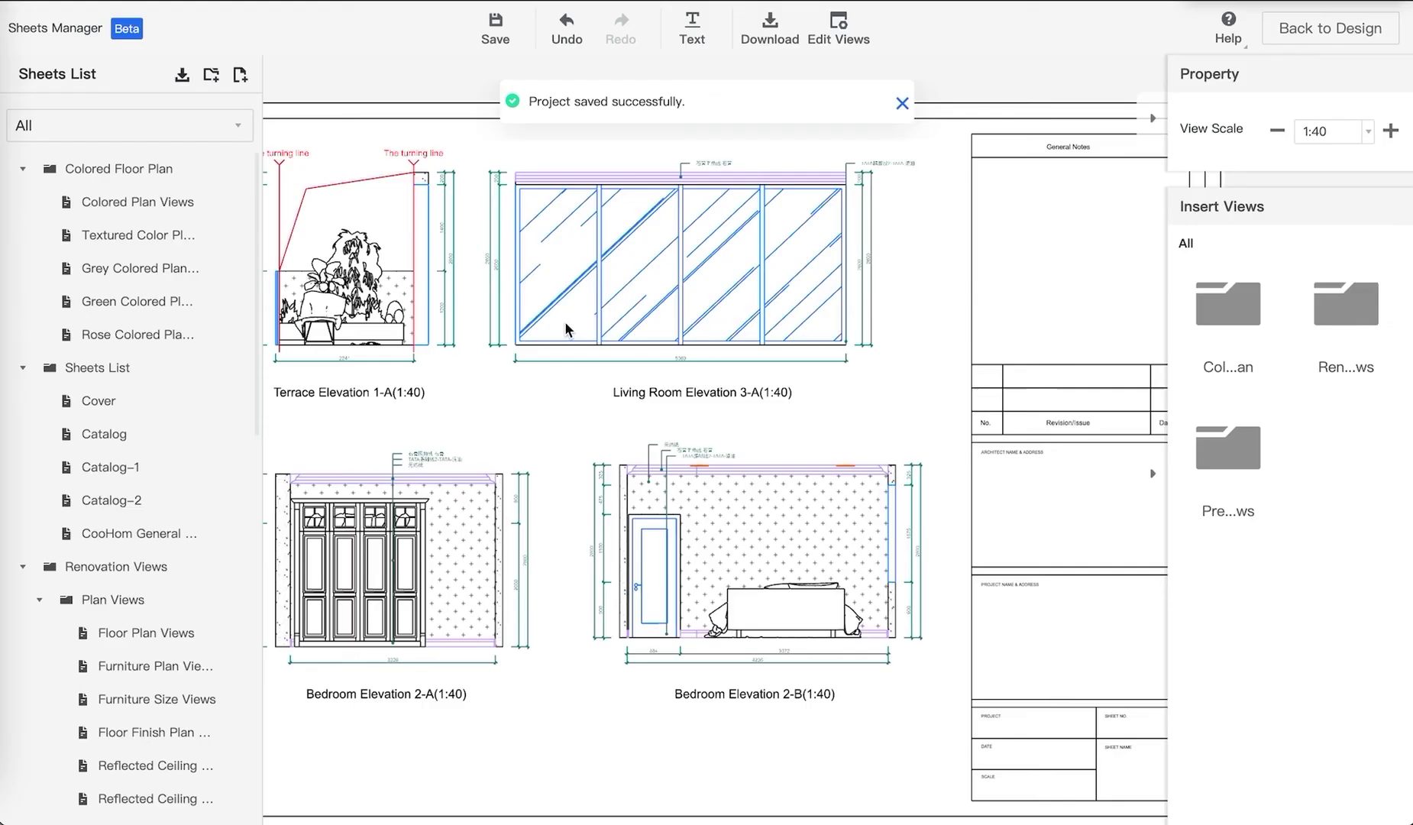
scroll(686, 296, up, 5)
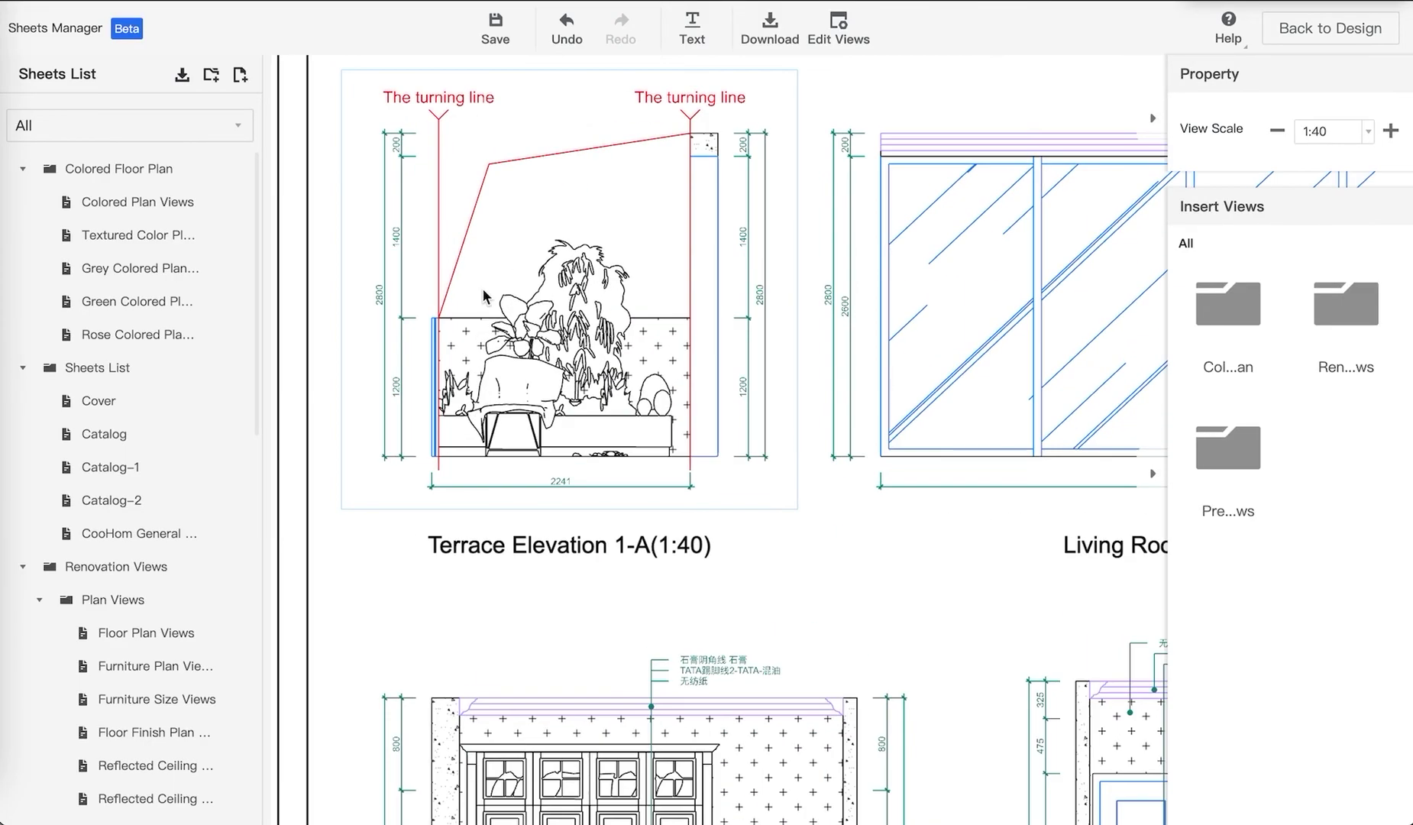
scroll(632, 280, down, 5)
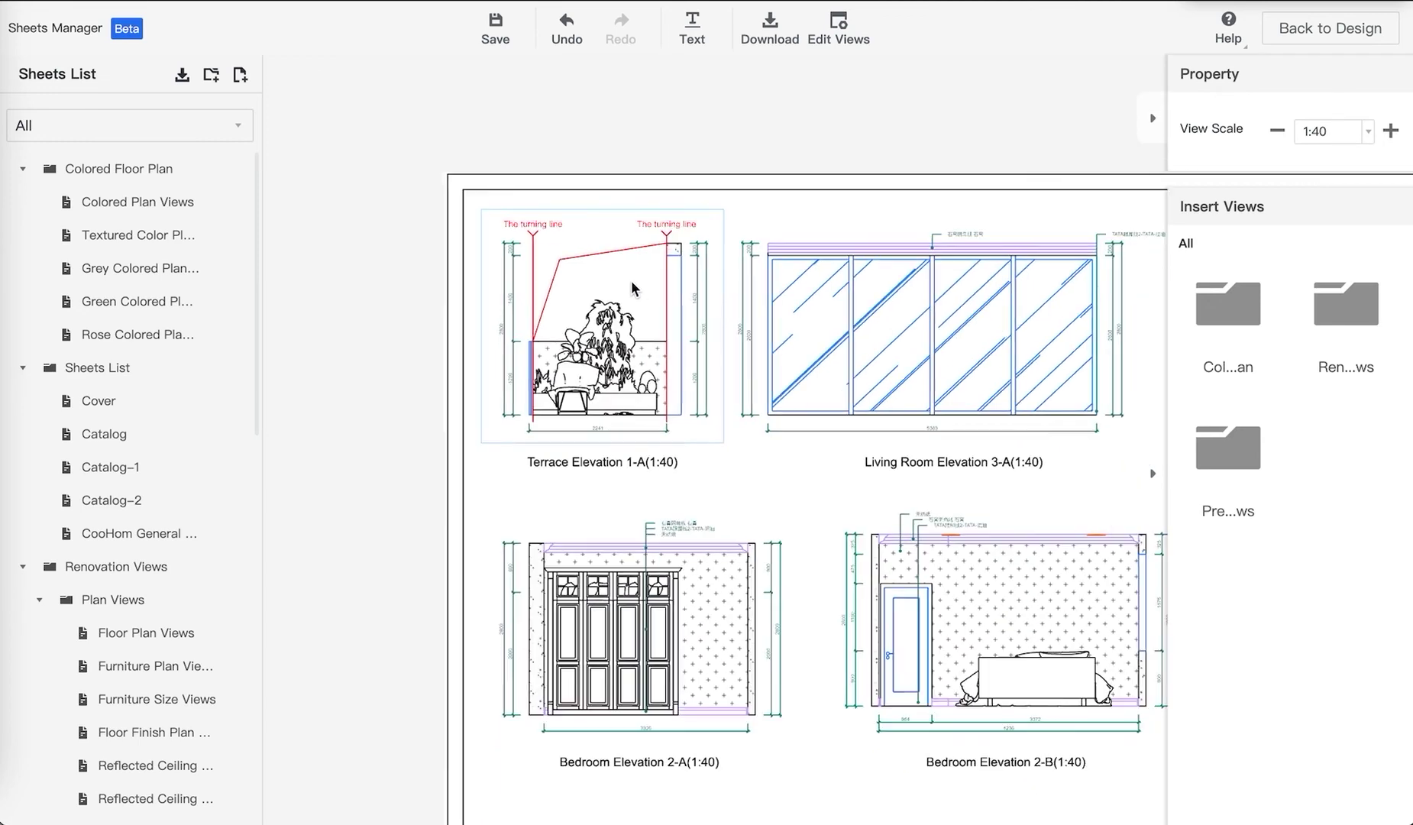
drag(722, 336, 588, 291)
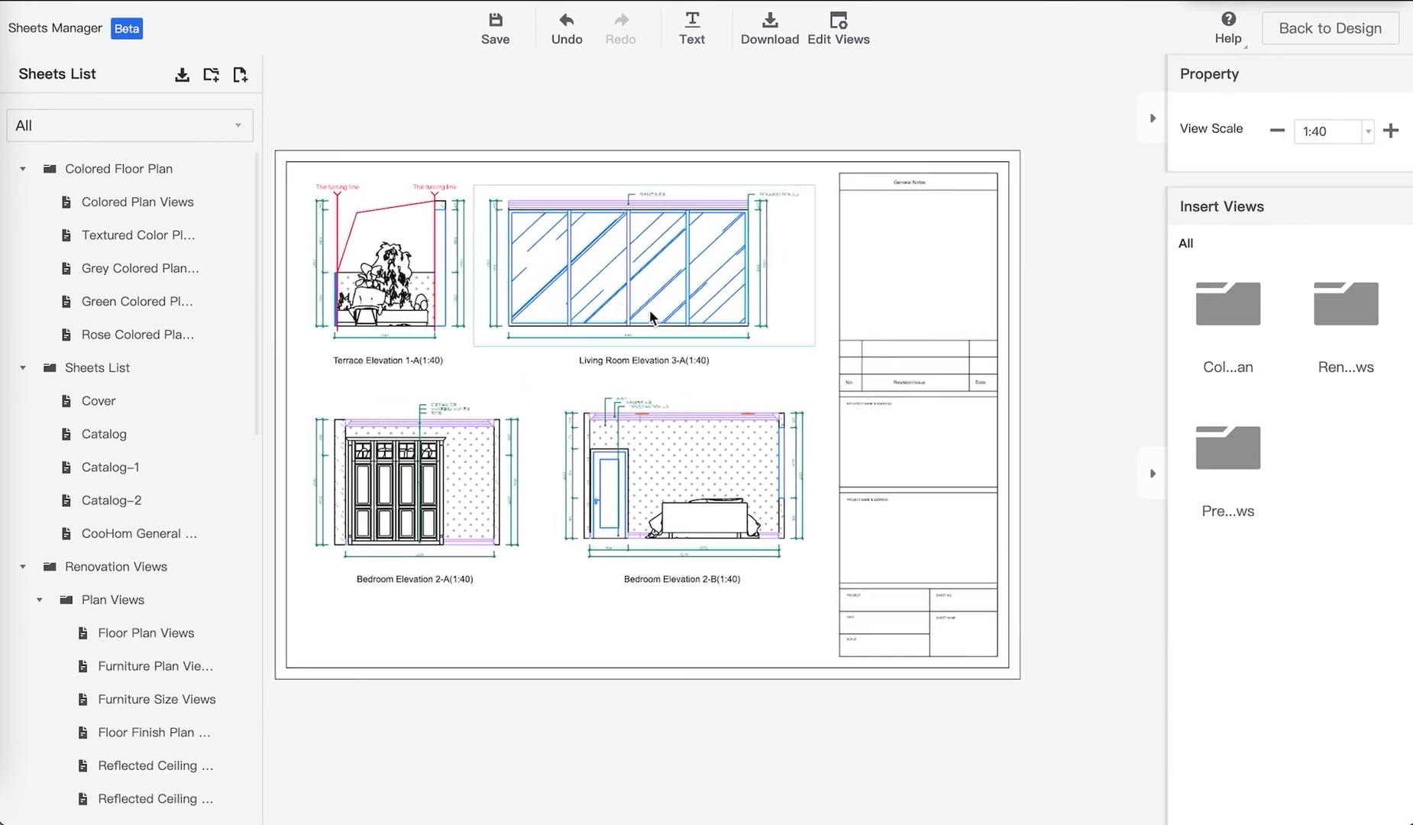
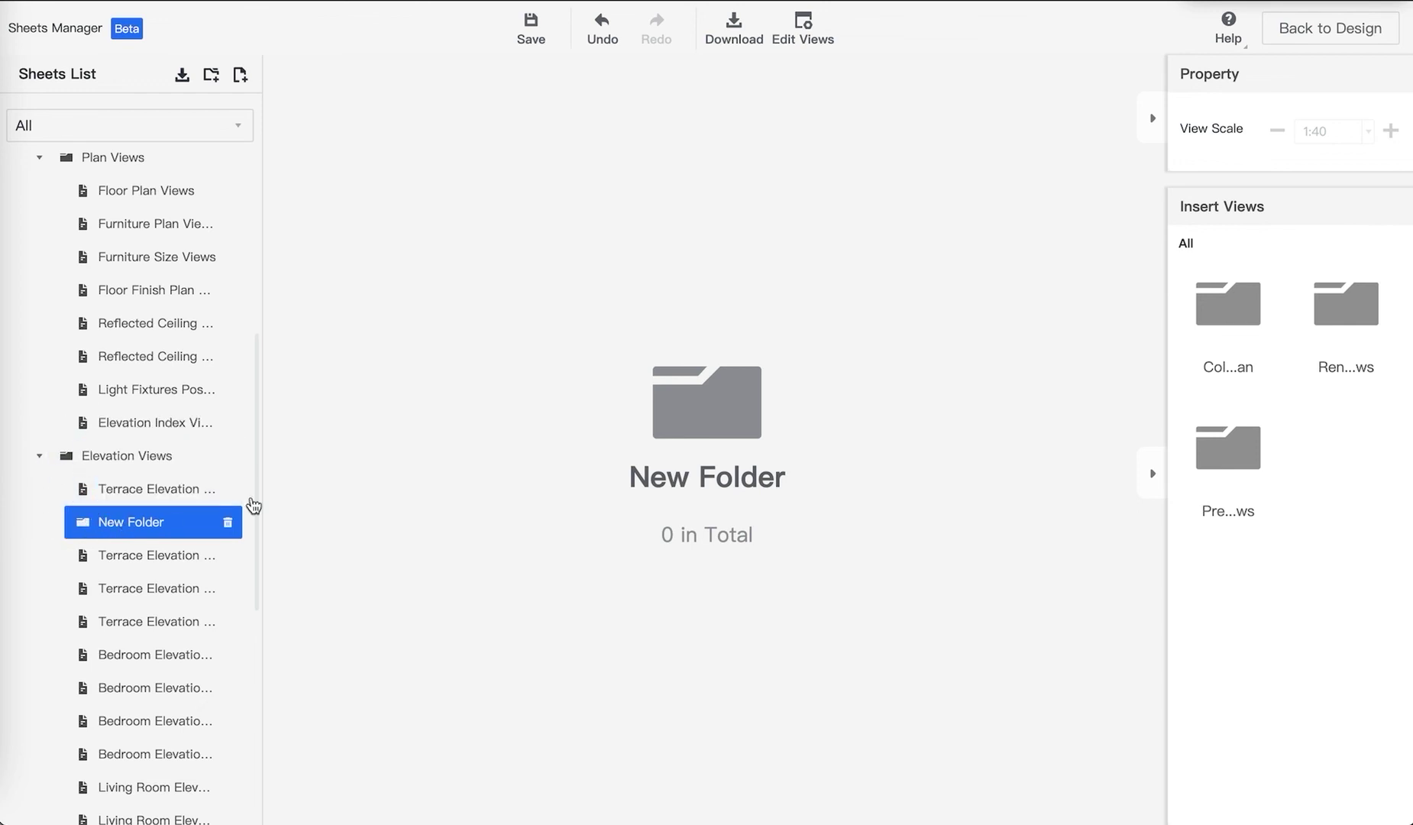
Delete the empty New Folder inside Elevation Views and confirm the deletion
click(227, 522)
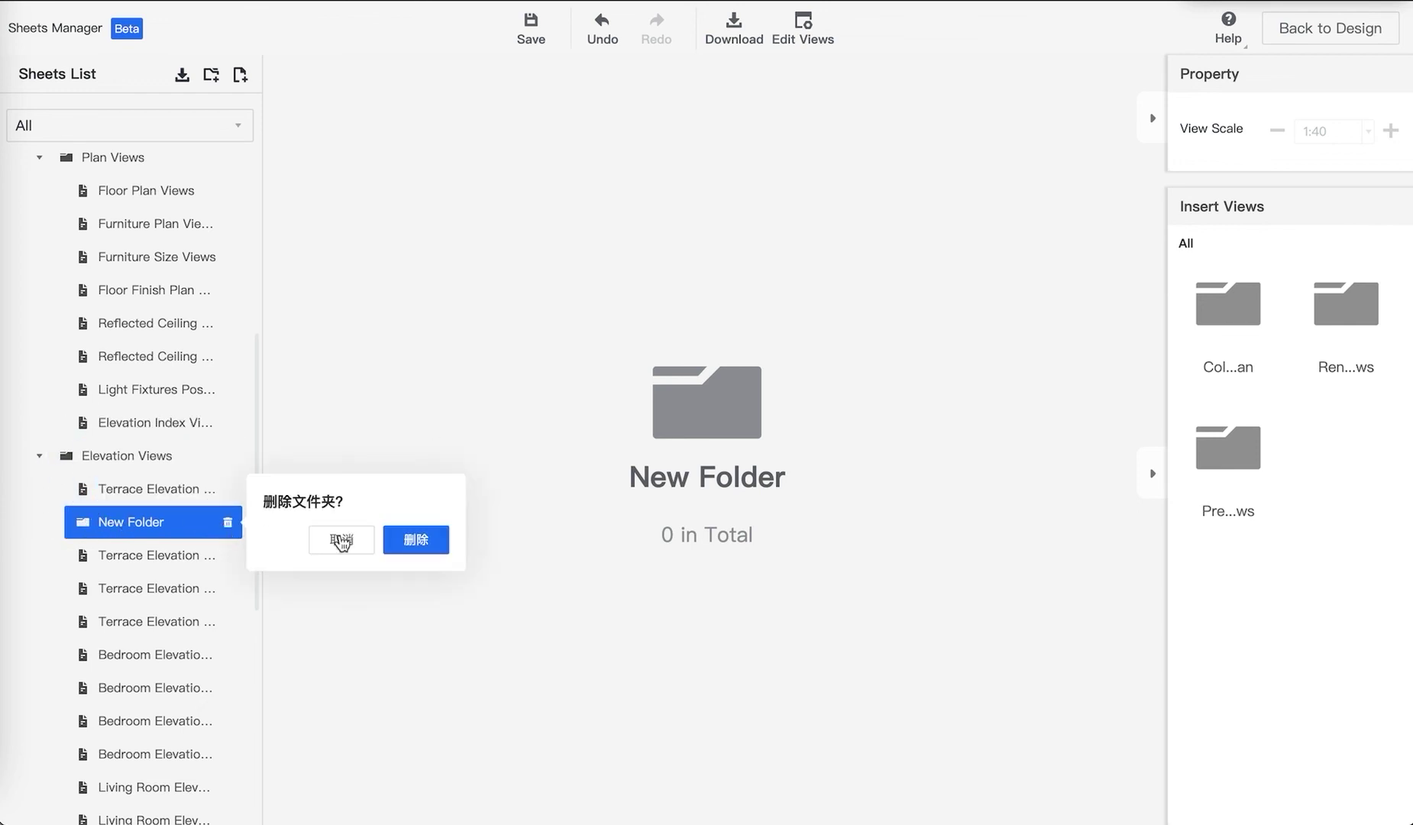
click(413, 539)
scroll(189, 277, up, 6)
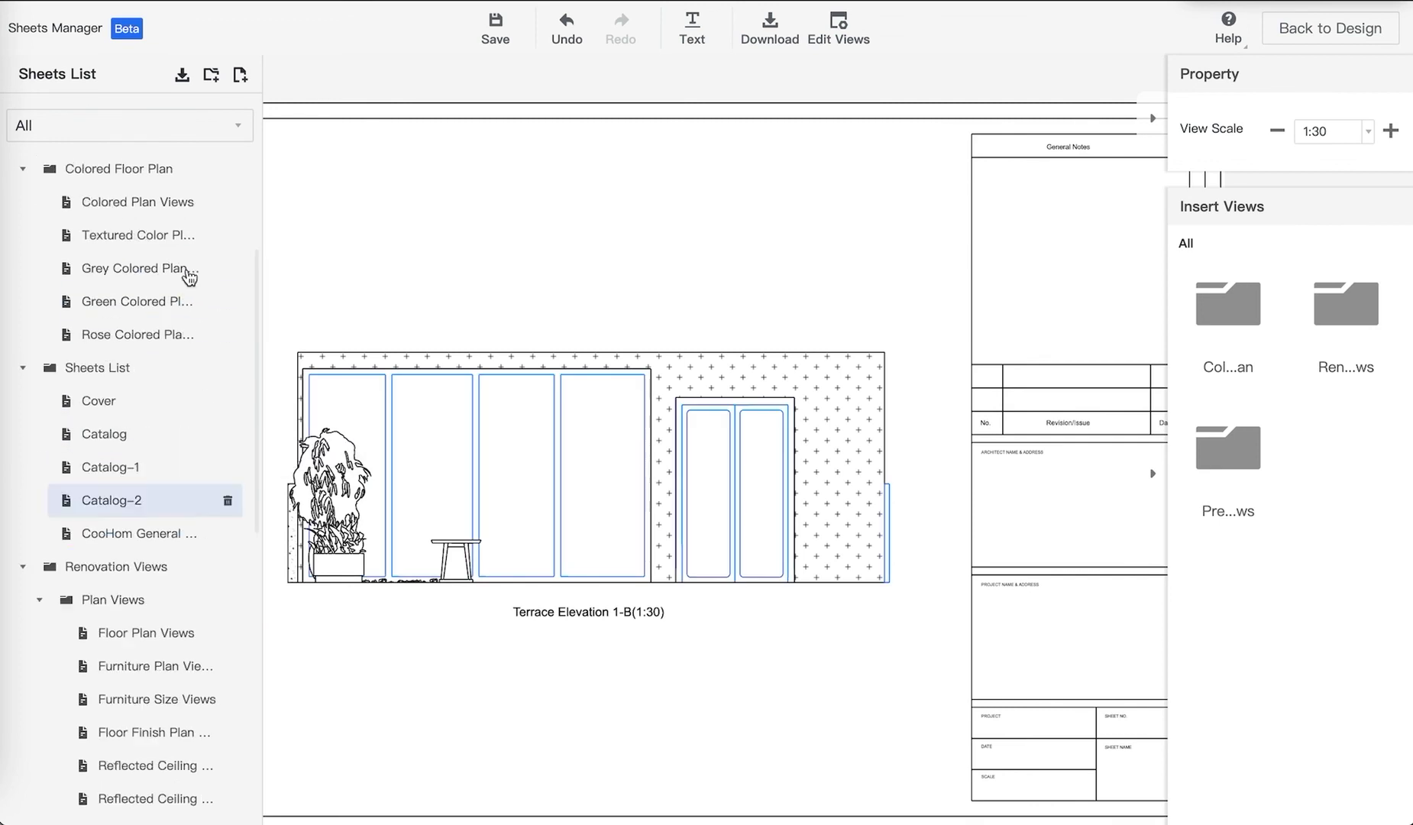
Select the Colored Floor Plan folder and collapse all four top-level folders in the sheets list
click(142, 162)
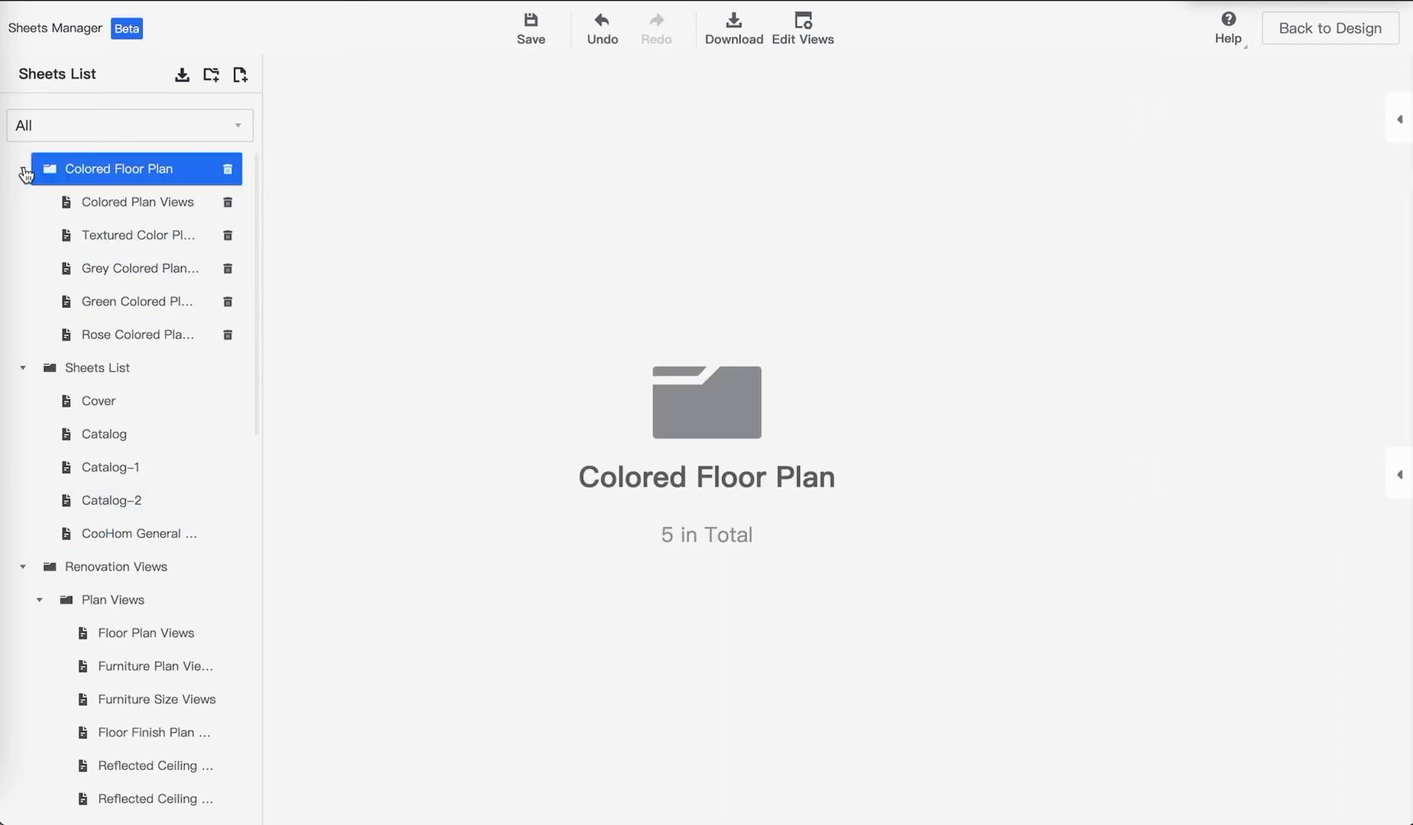
click(22, 168)
click(22, 201)
click(22, 235)
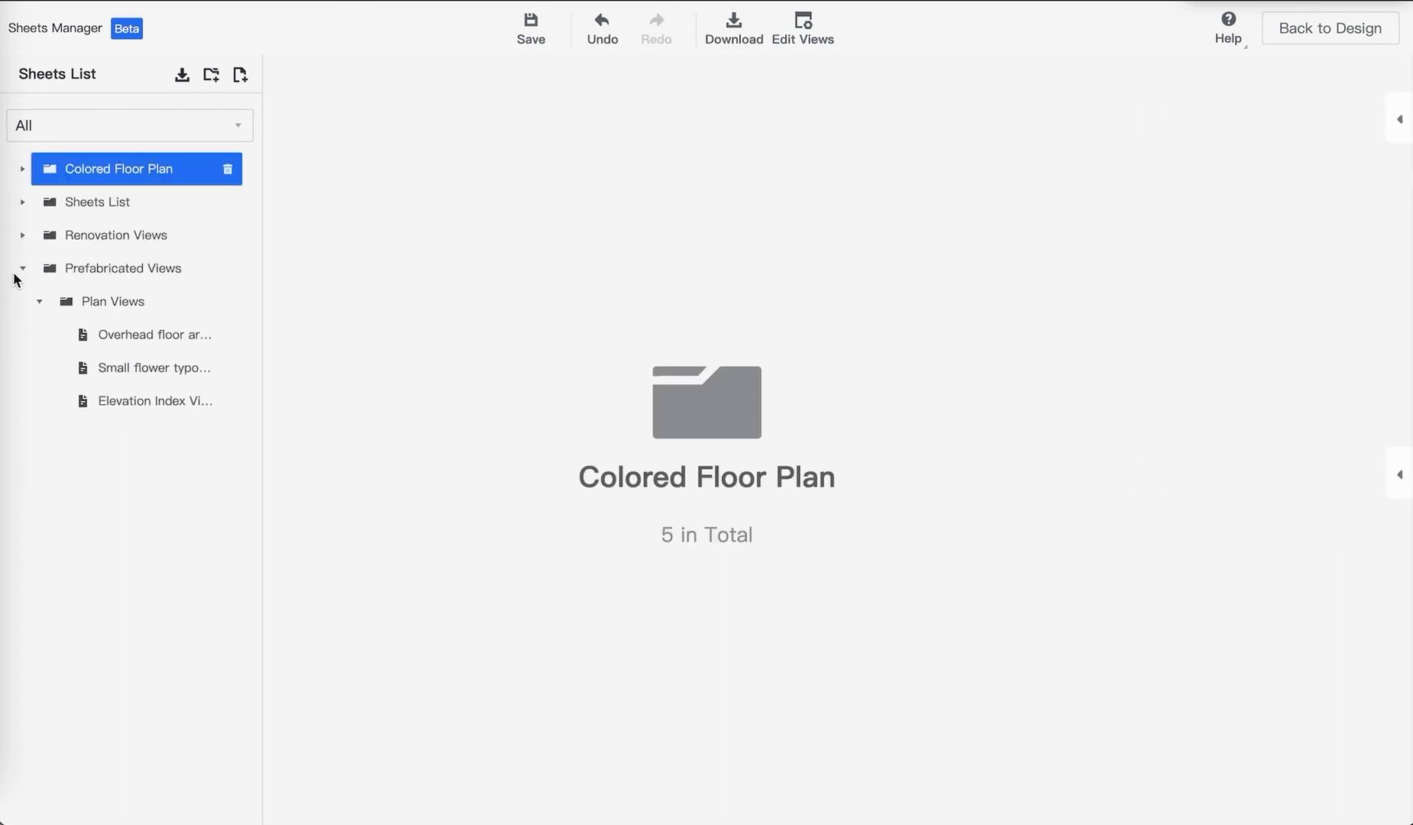
click(22, 268)
Add a folder named "presentation" inside the Colored Floor Plan folder
click(211, 74)
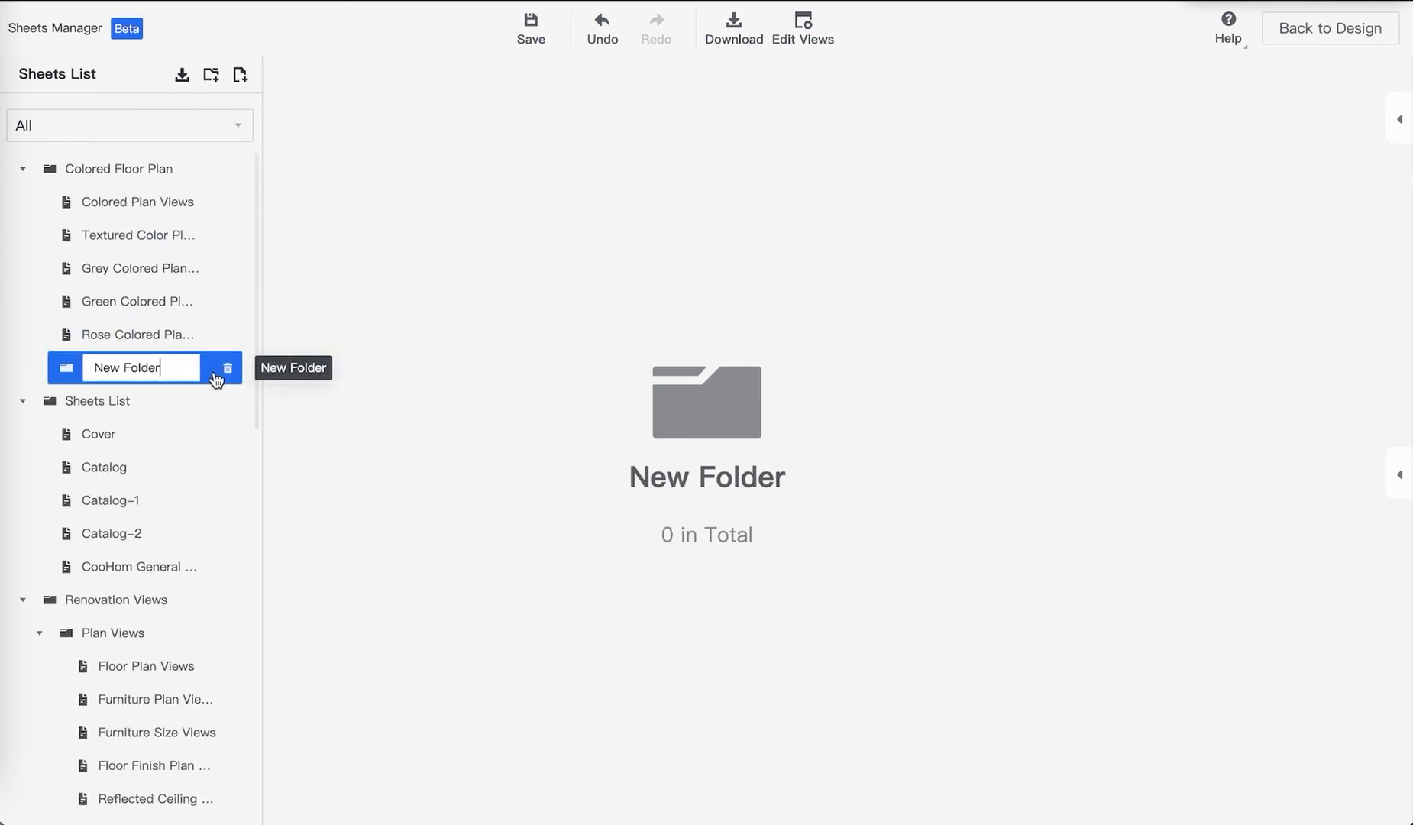
triple_click(171, 369)
text(presentation)
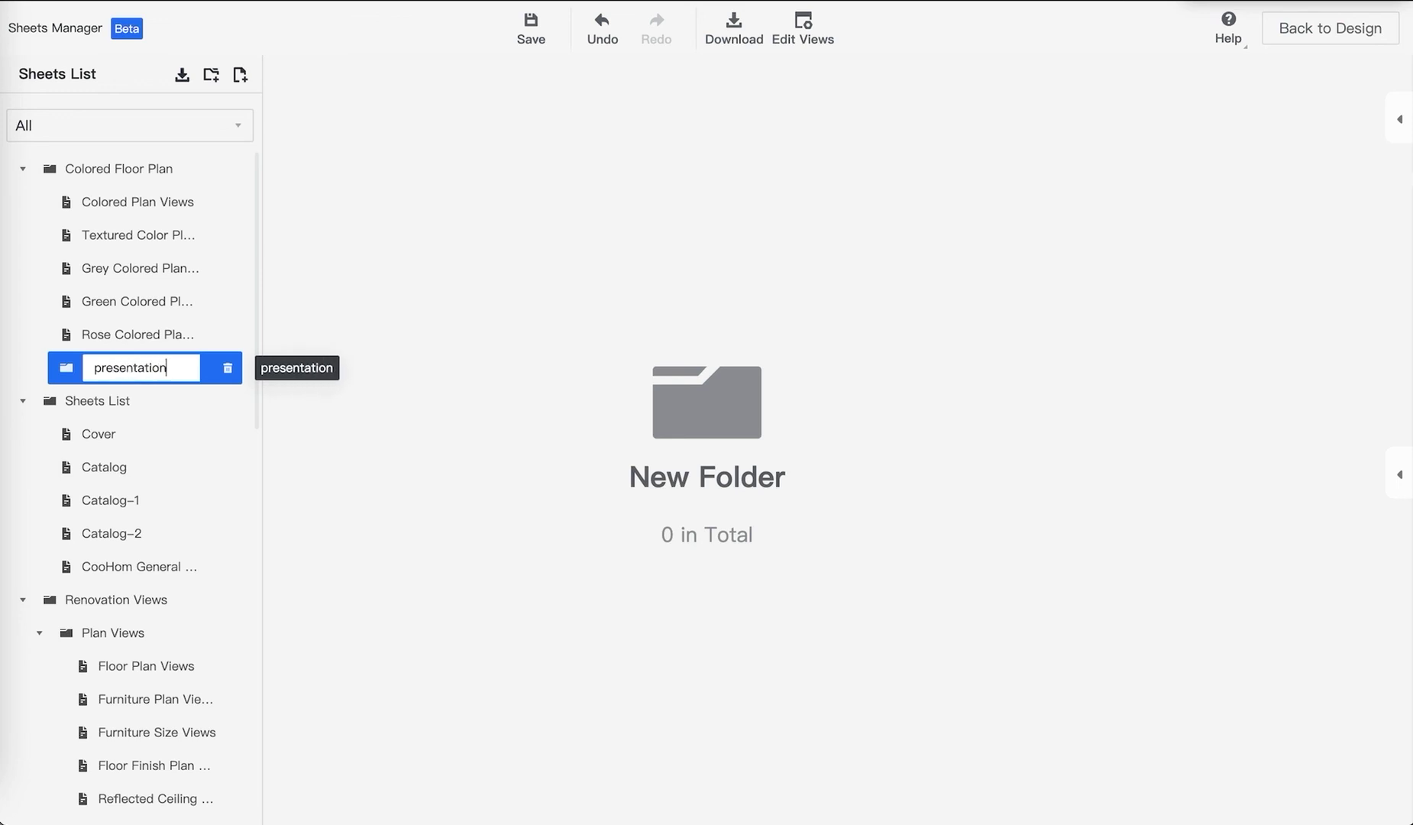
key(Return)
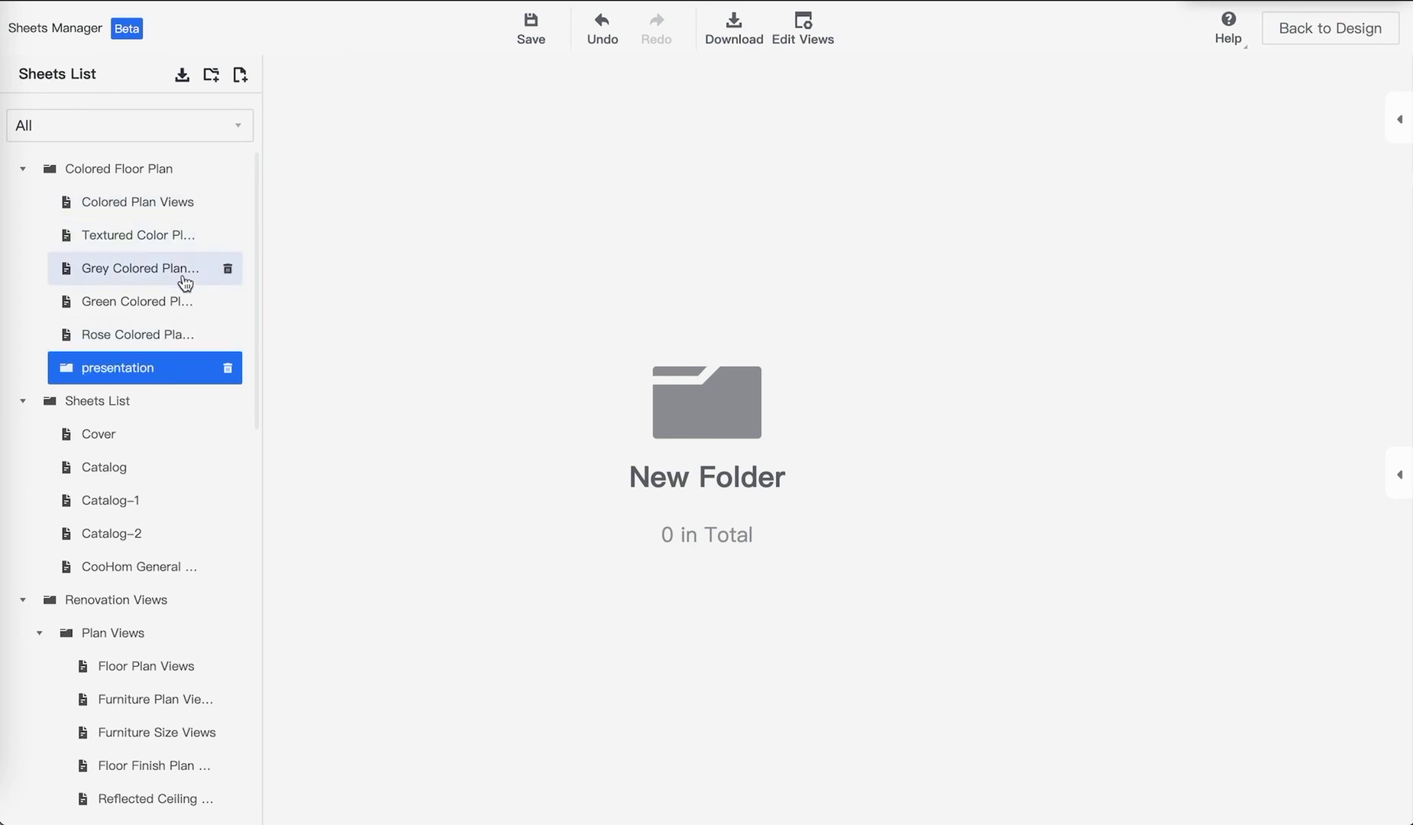
Try to move the Rose Colored Plan Views sheet into the presentation folder
click(87, 338)
drag(111, 365, 139, 369)
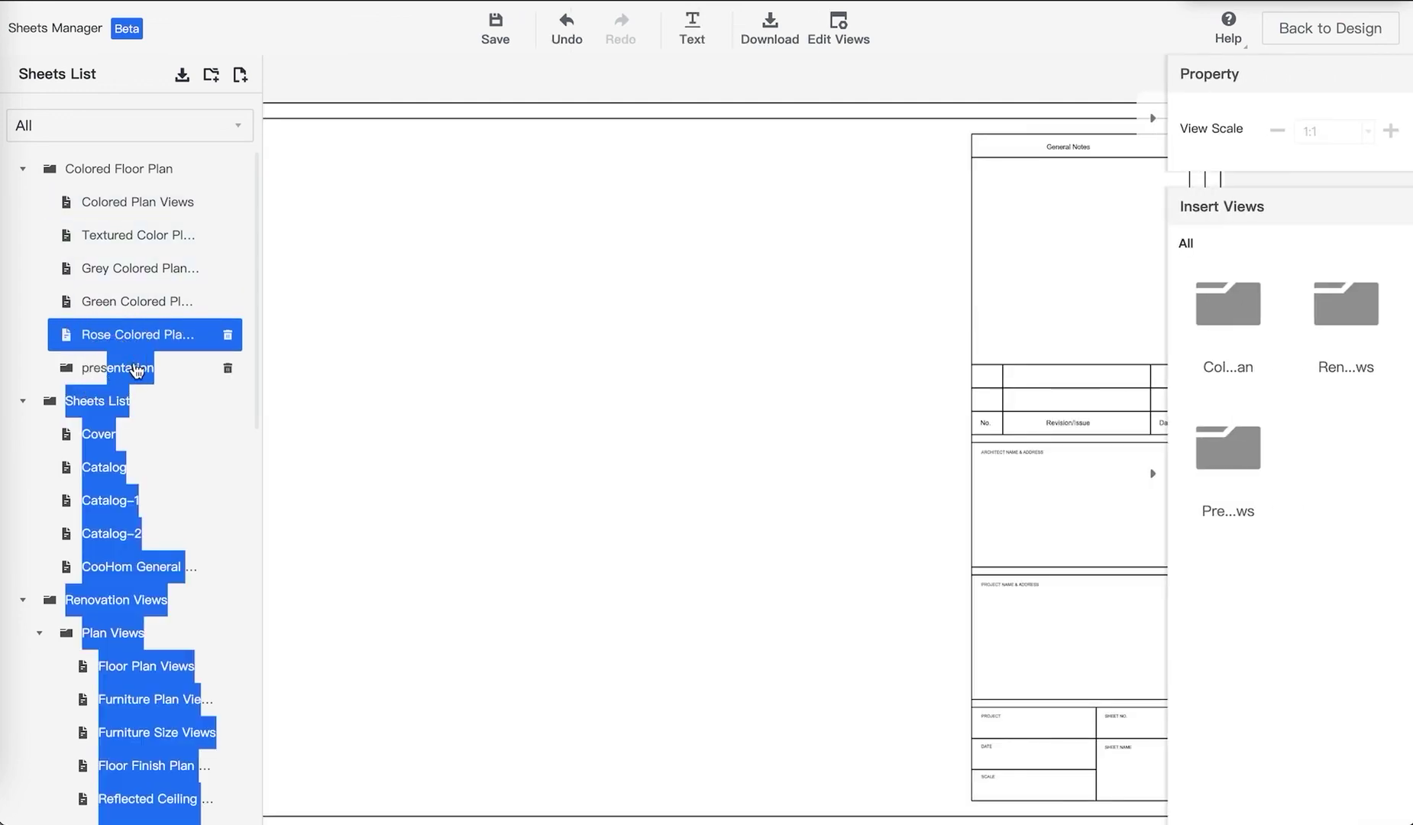
Add a new sheet directly below the Grey Colored Plan Views sheet, keeping its default name
click(229, 279)
click(231, 283)
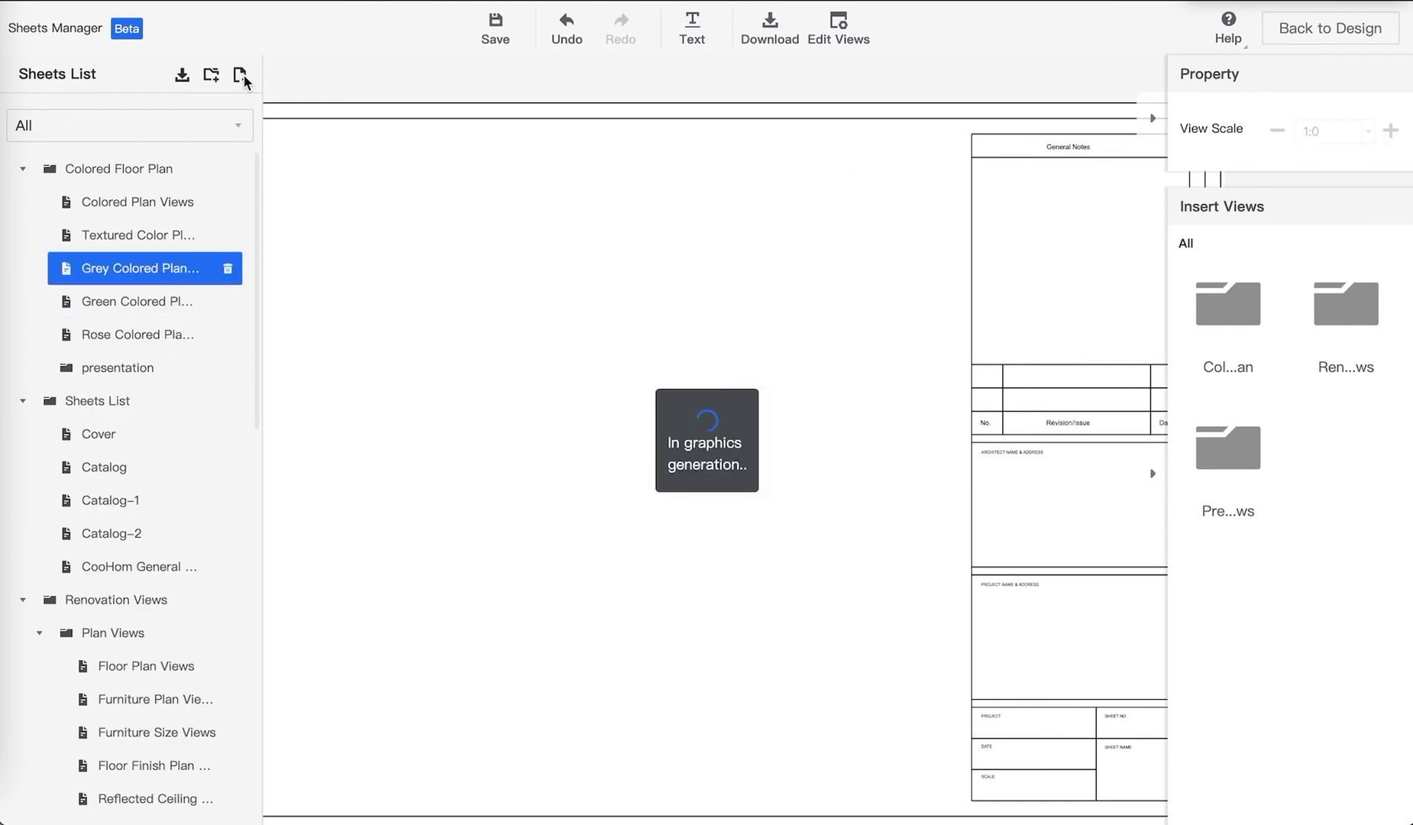
click(240, 75)
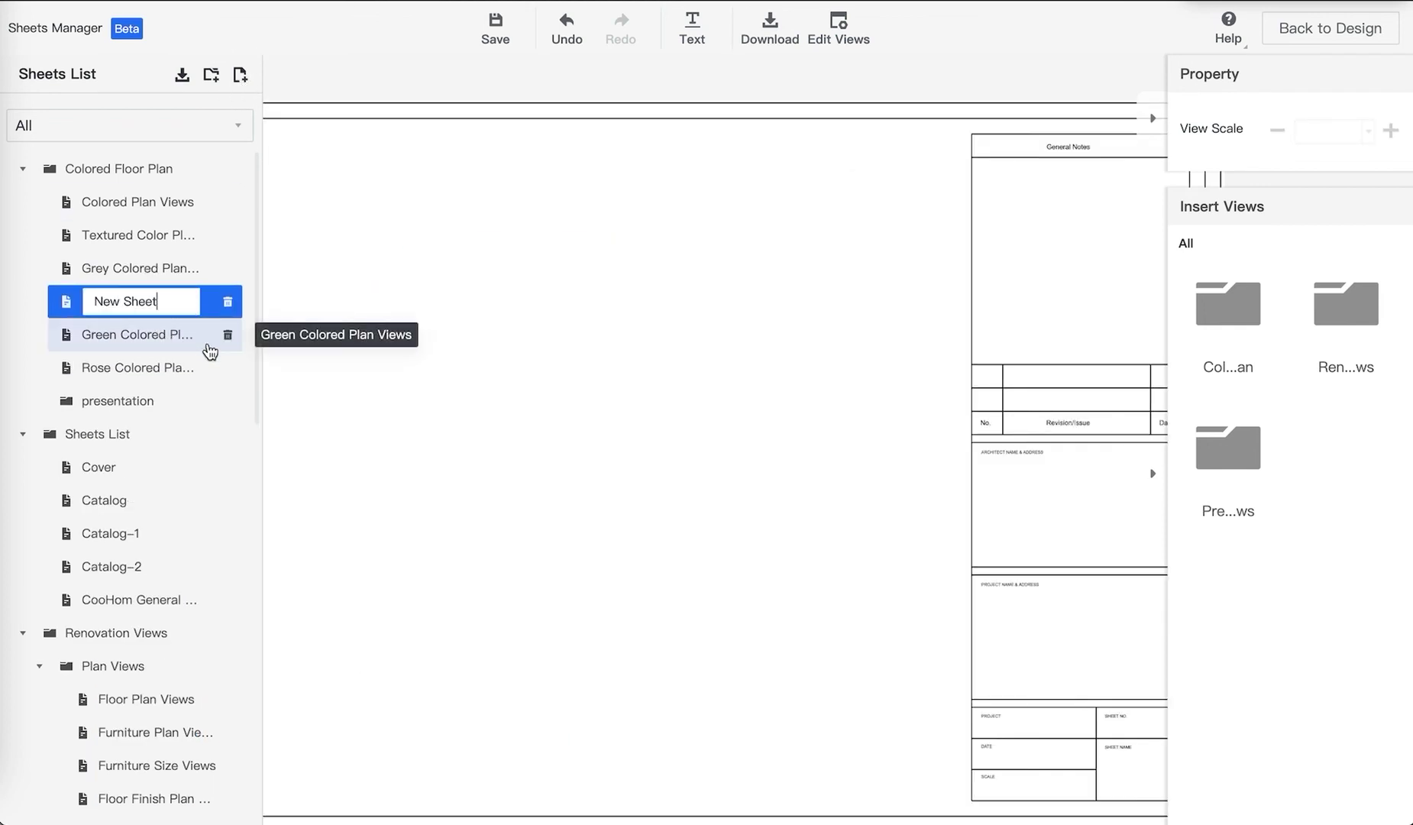
key(Return)
Try again to move the Rose Colored Plan Views sheet into the presentation folder, leaving its name as is
click(117, 402)
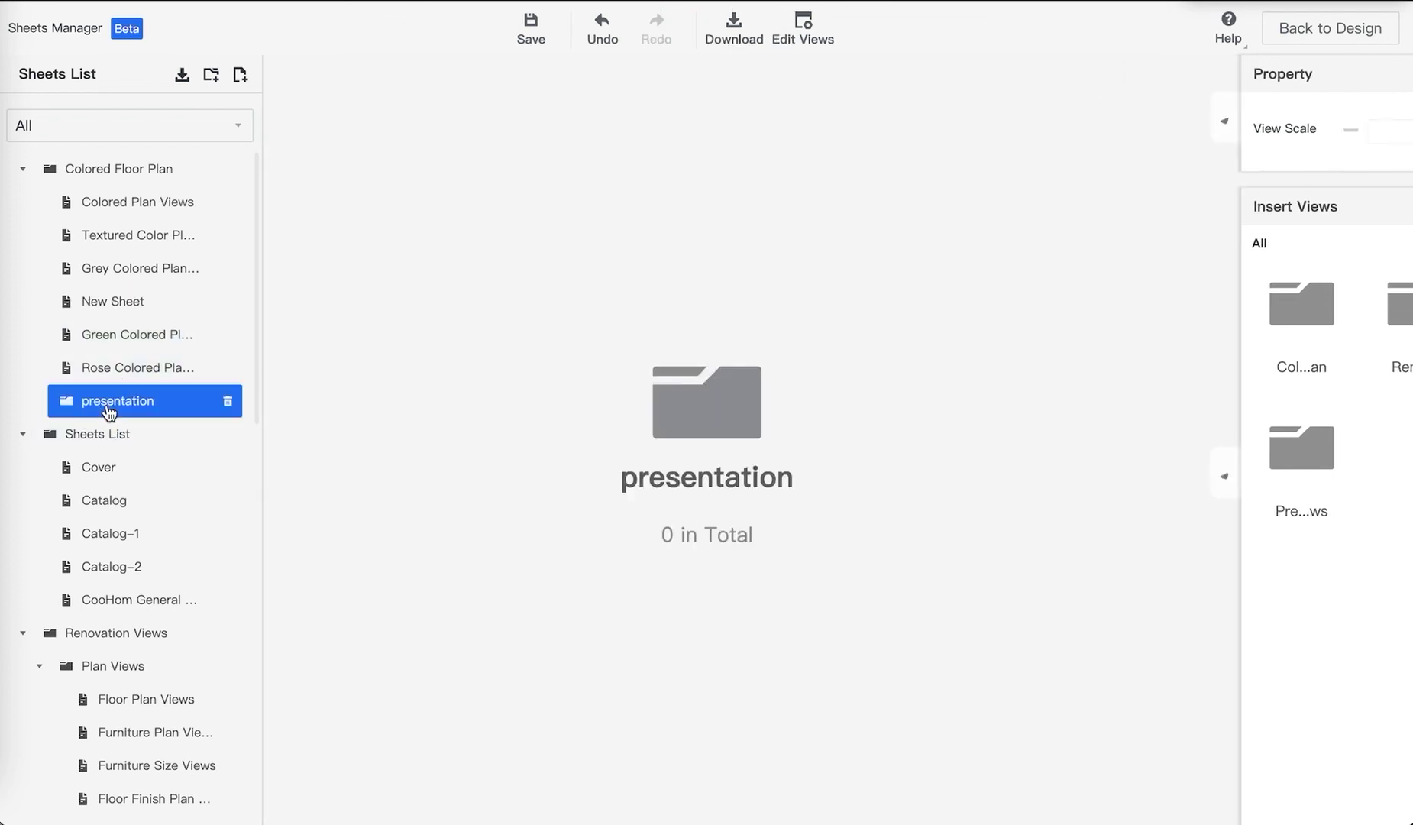
click(113, 374)
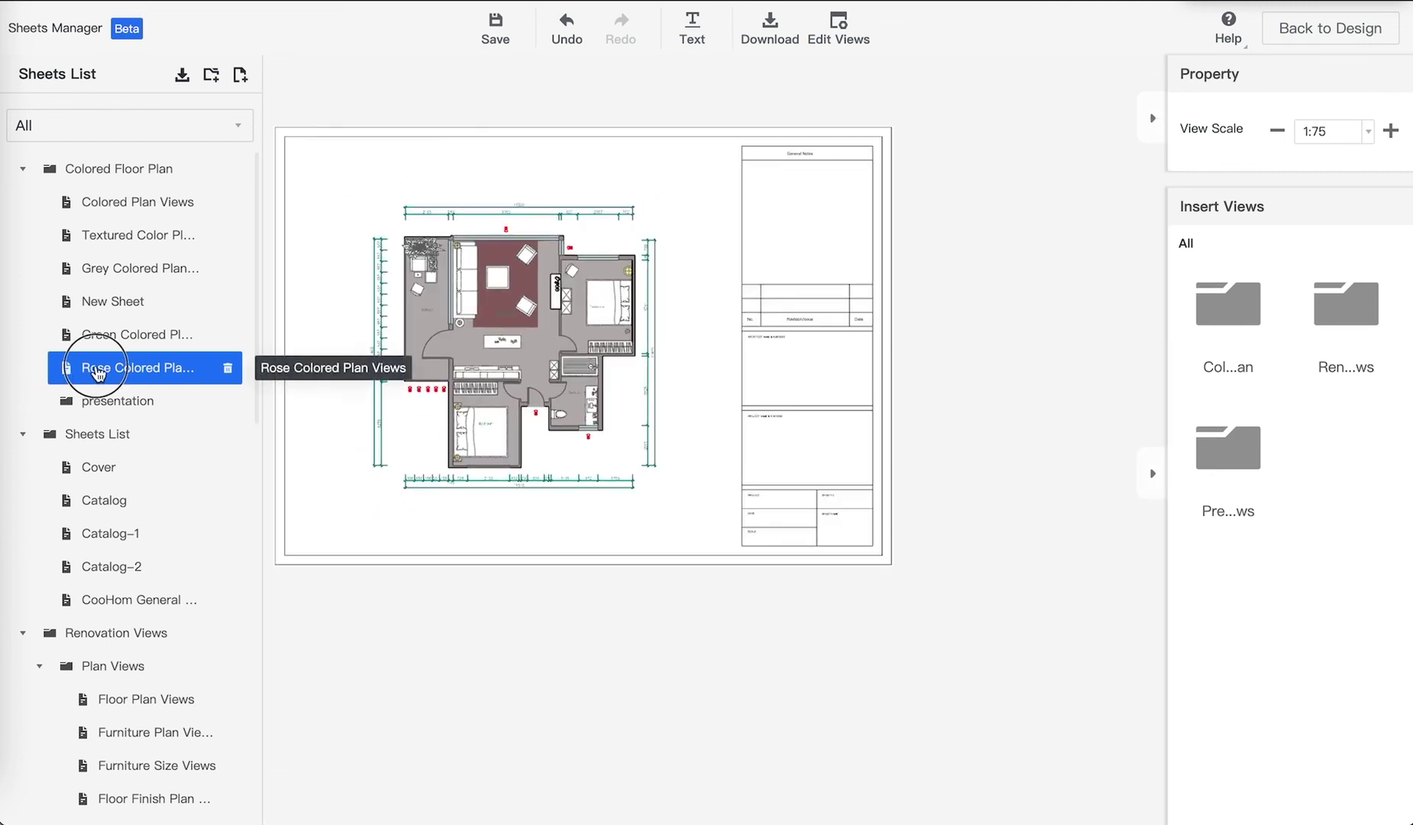
click(114, 401)
double_click(163, 369)
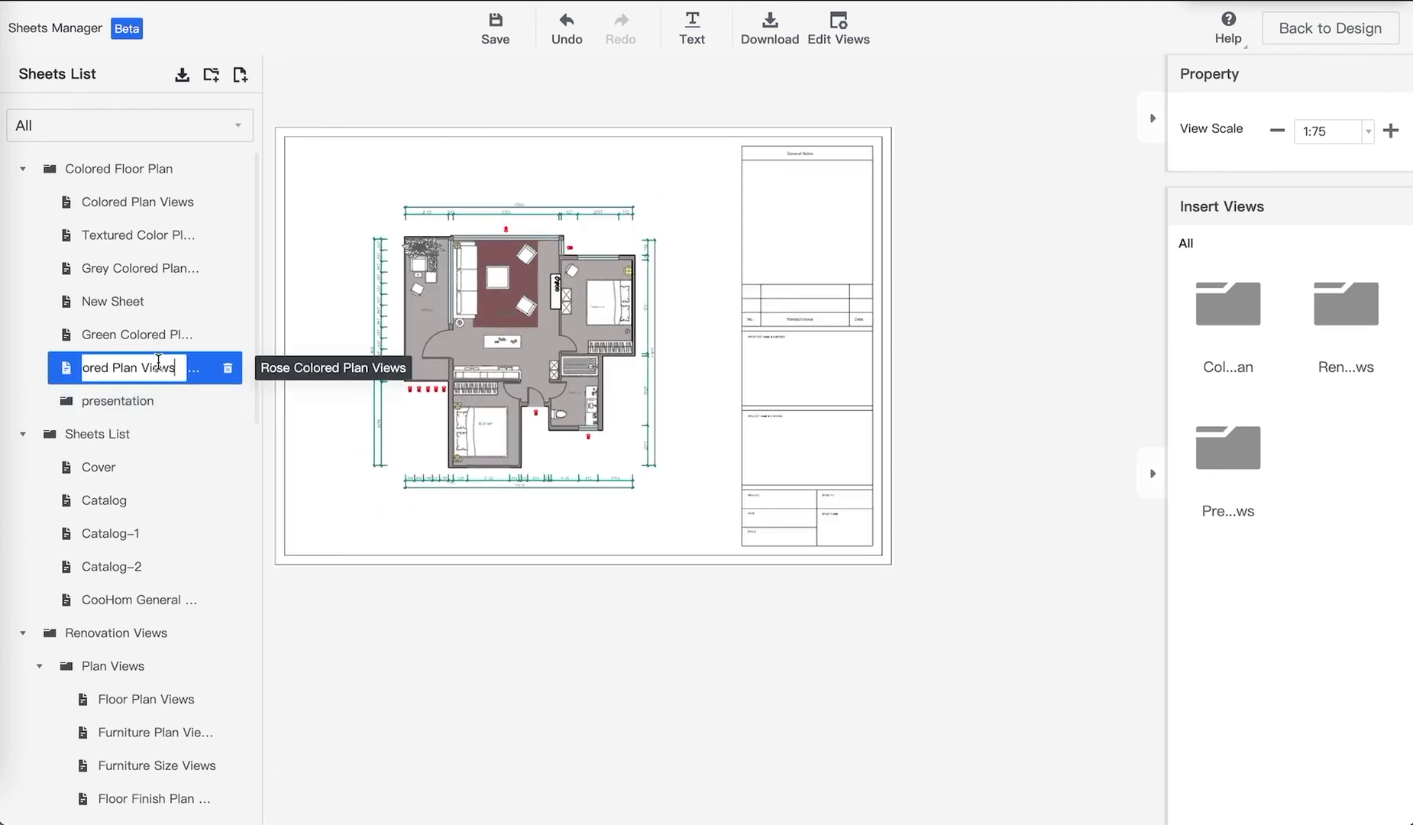
key(Return)
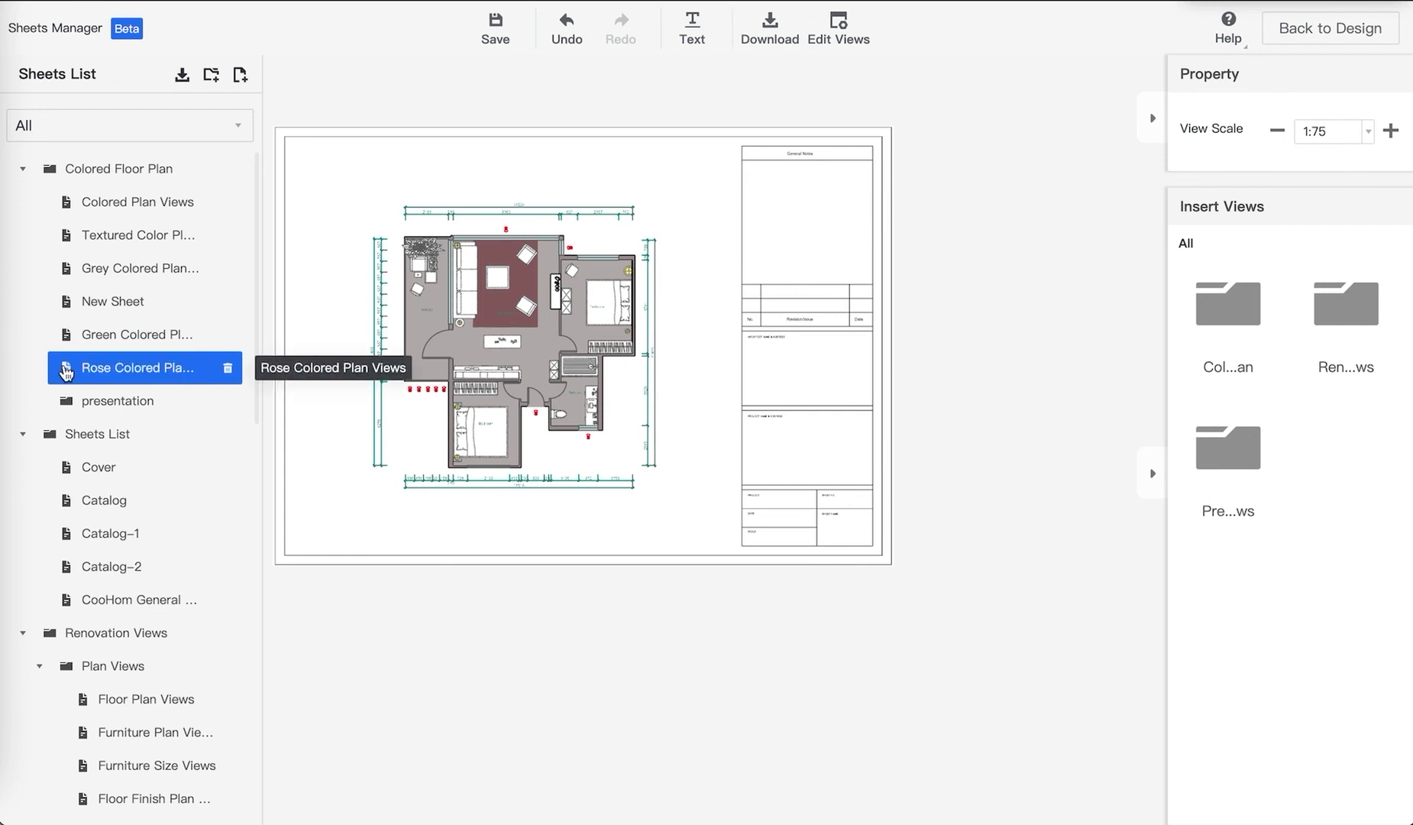
right_click(66, 360)
click(437, 675)
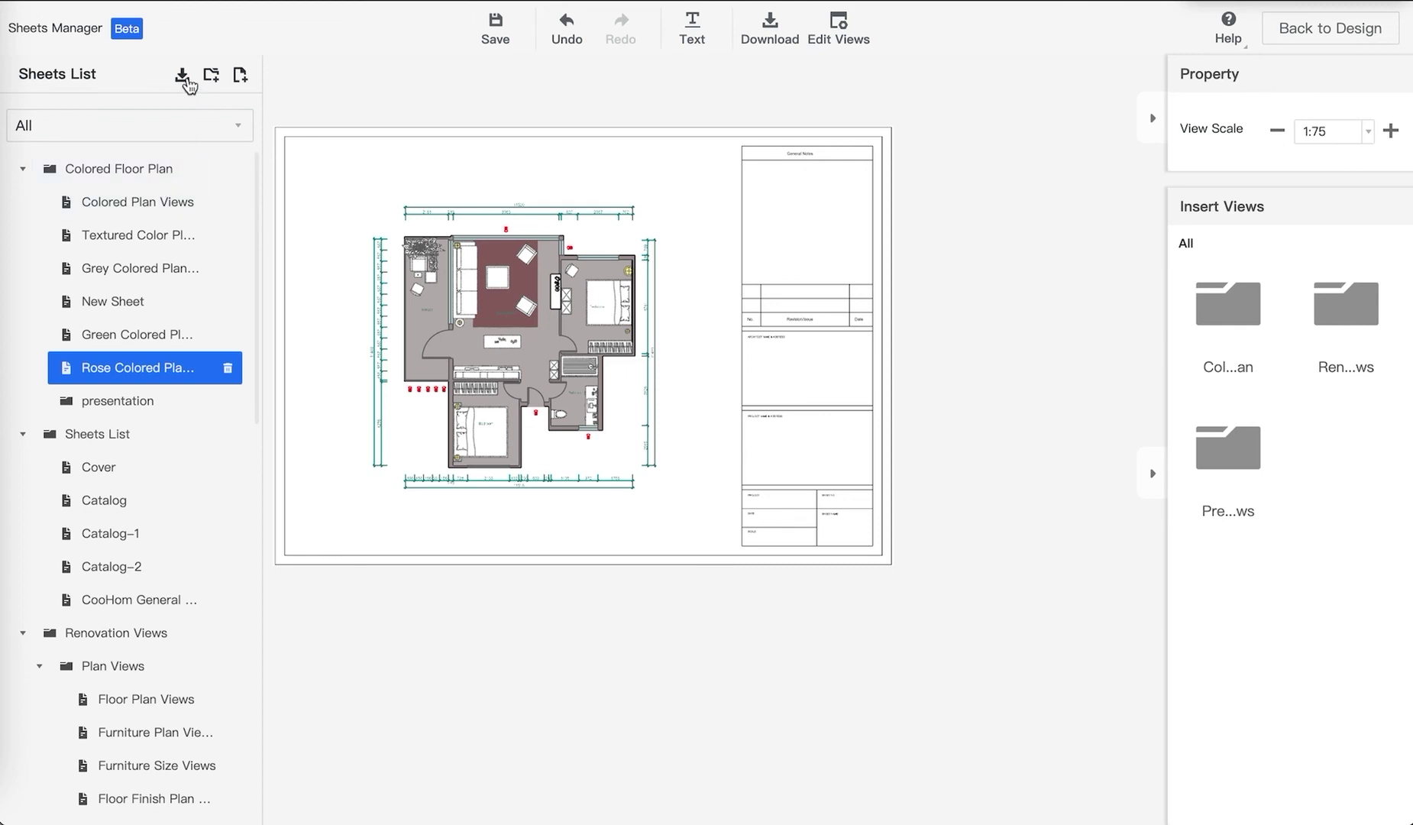
Add a new sheet below Colored Plan Views and name it "Customer Sheet"
click(137, 202)
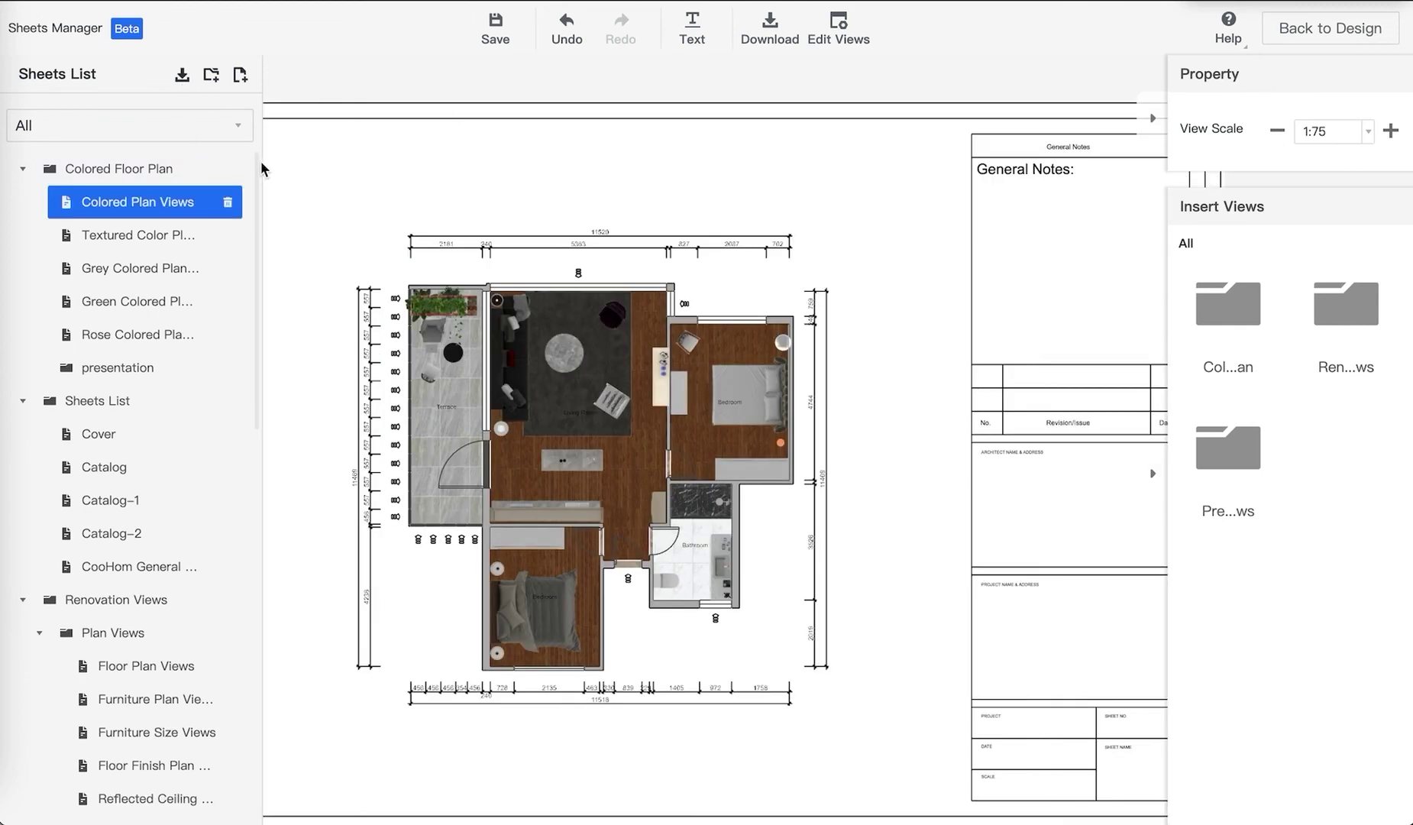
click(240, 77)
triple_click(168, 241)
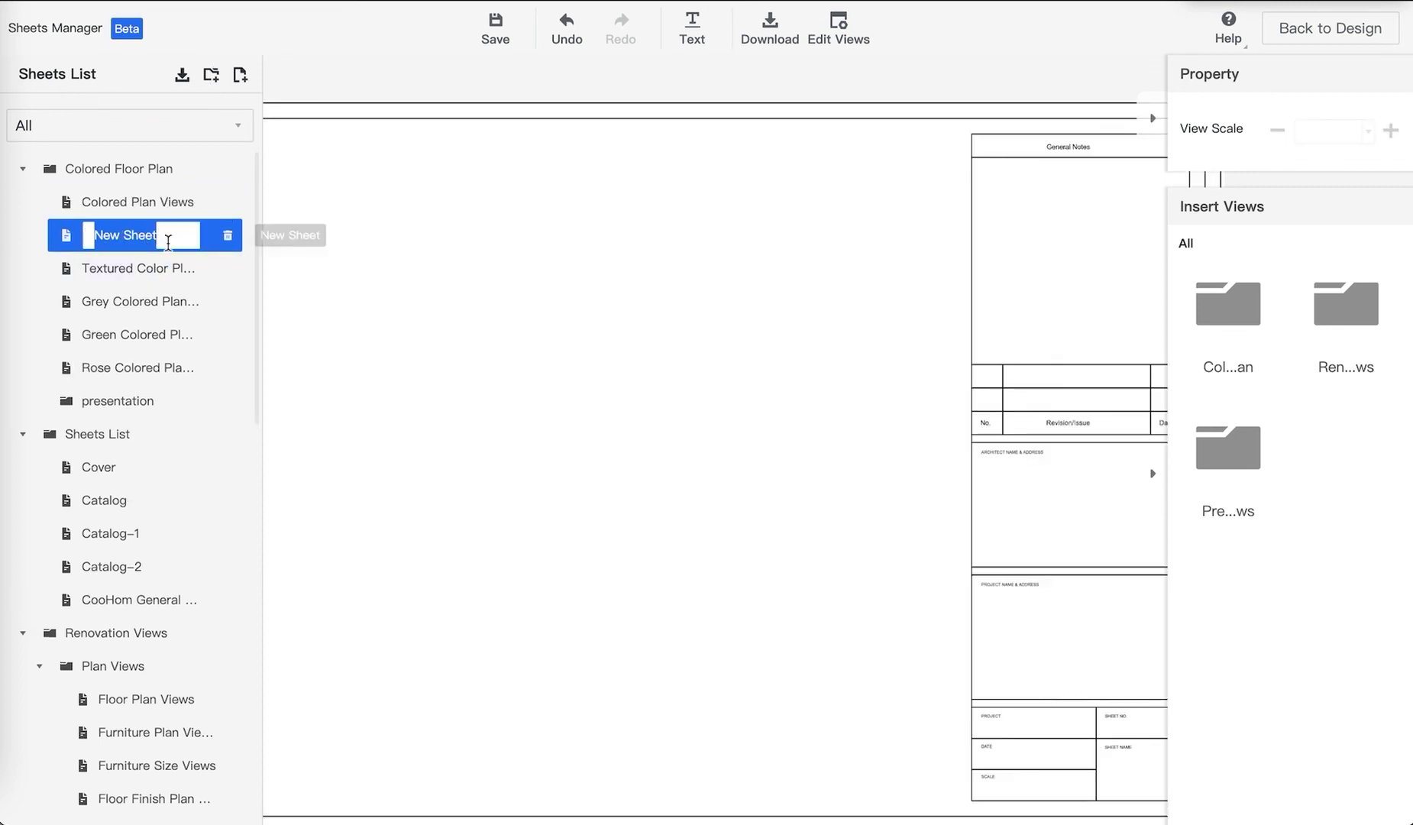
text(Cu)
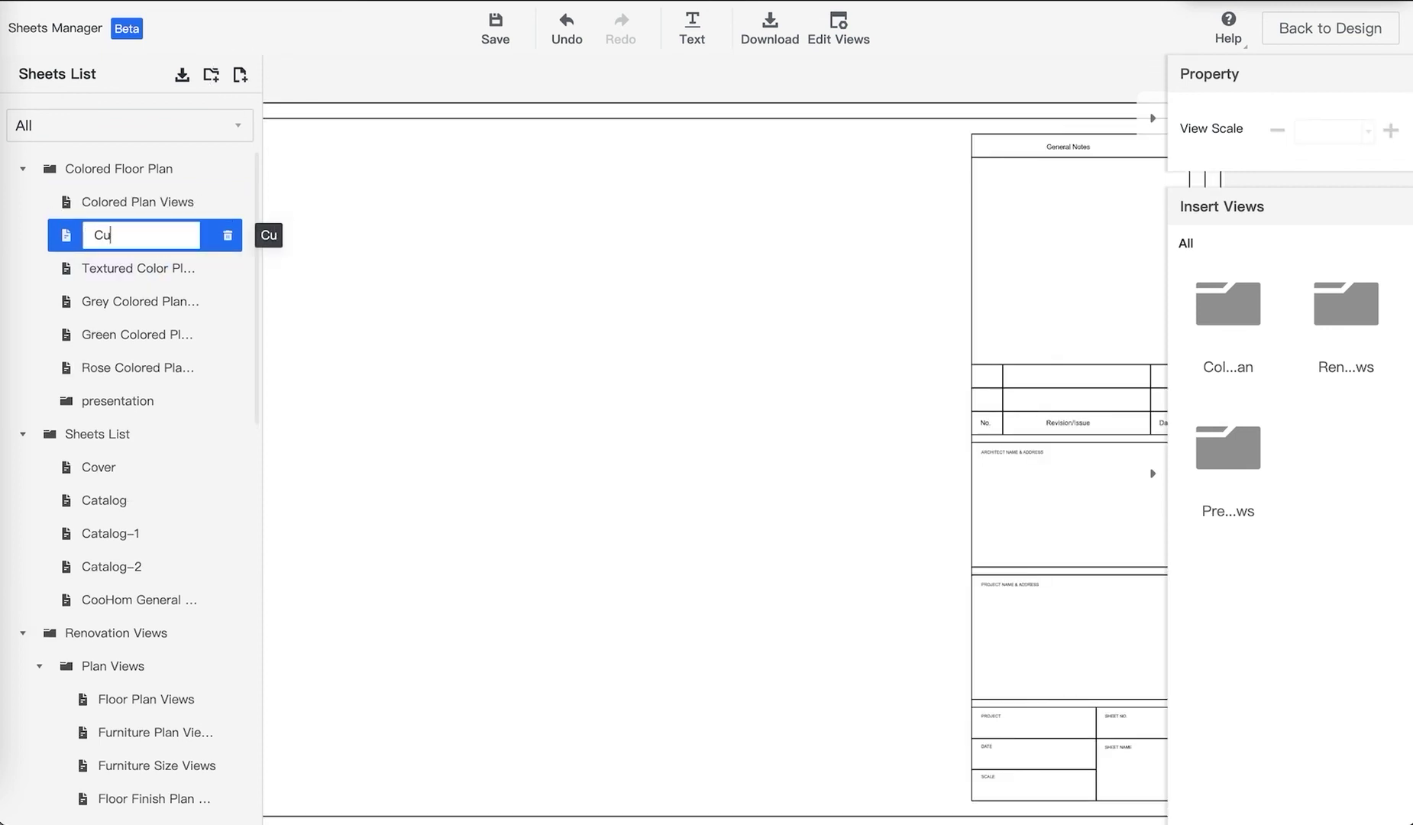
text(stomer Sheet)
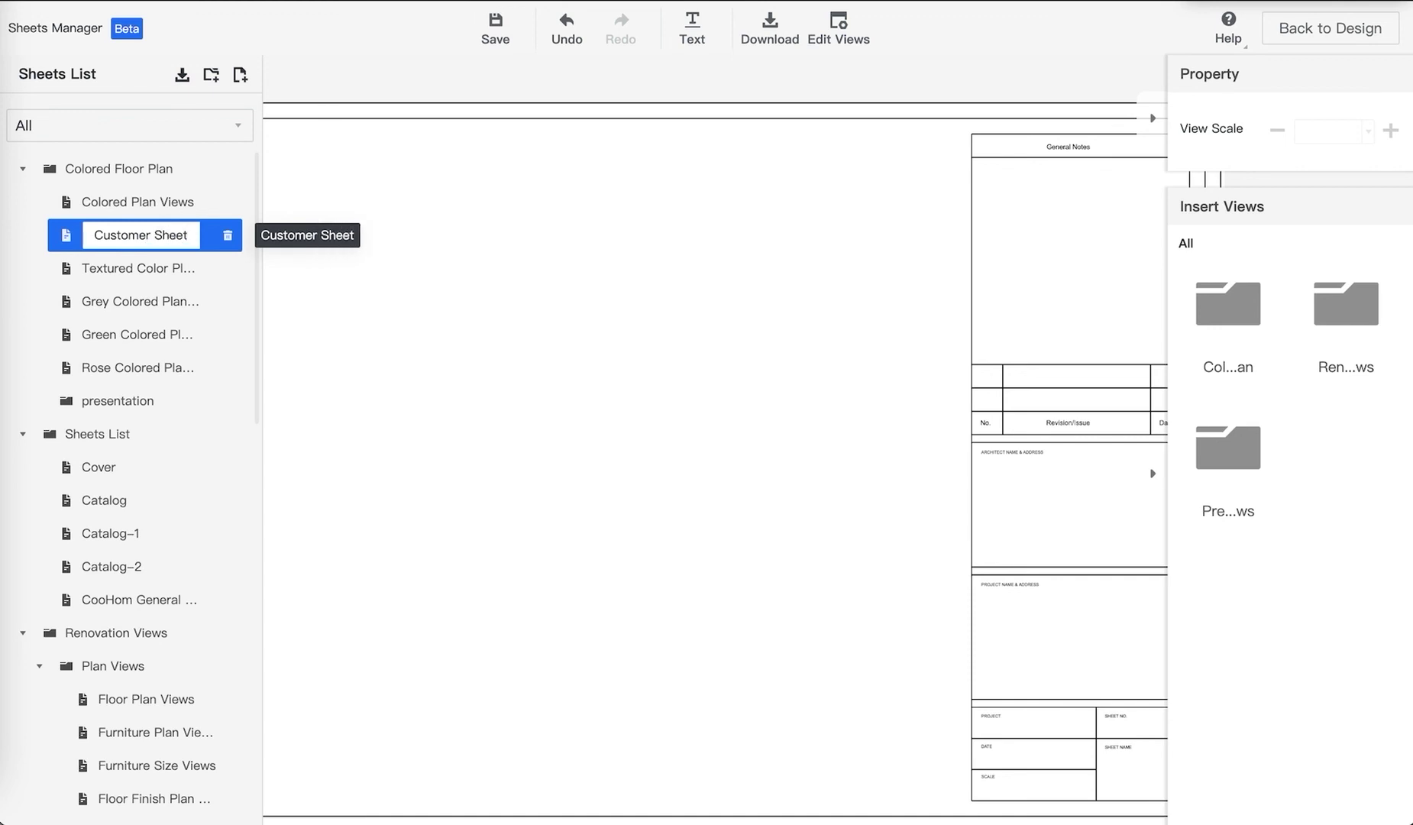
key(Return)
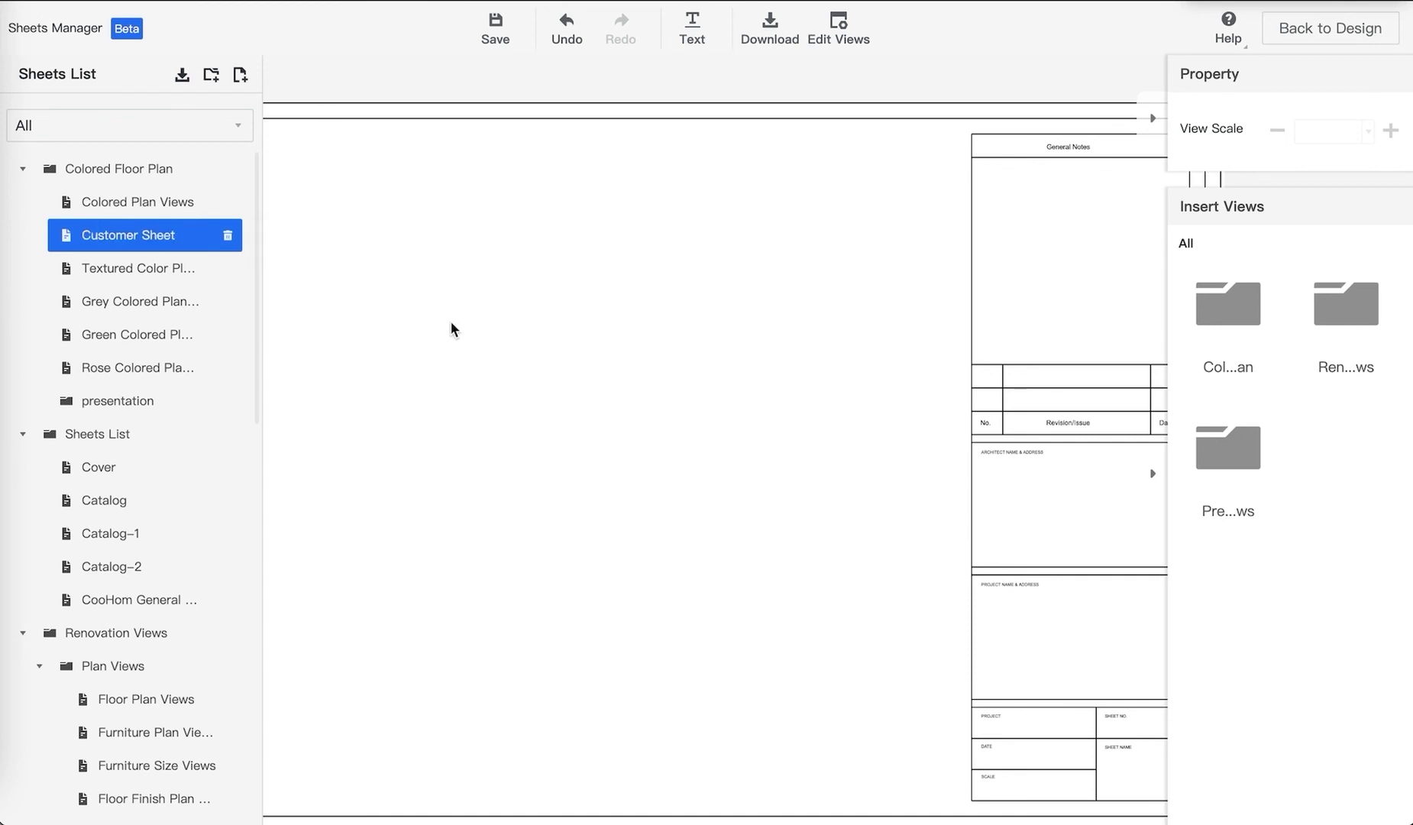
Insert the Rose Colored Plan view from the Colored Floor Plan views into the middle of the Customer Sheet
click(1235, 324)
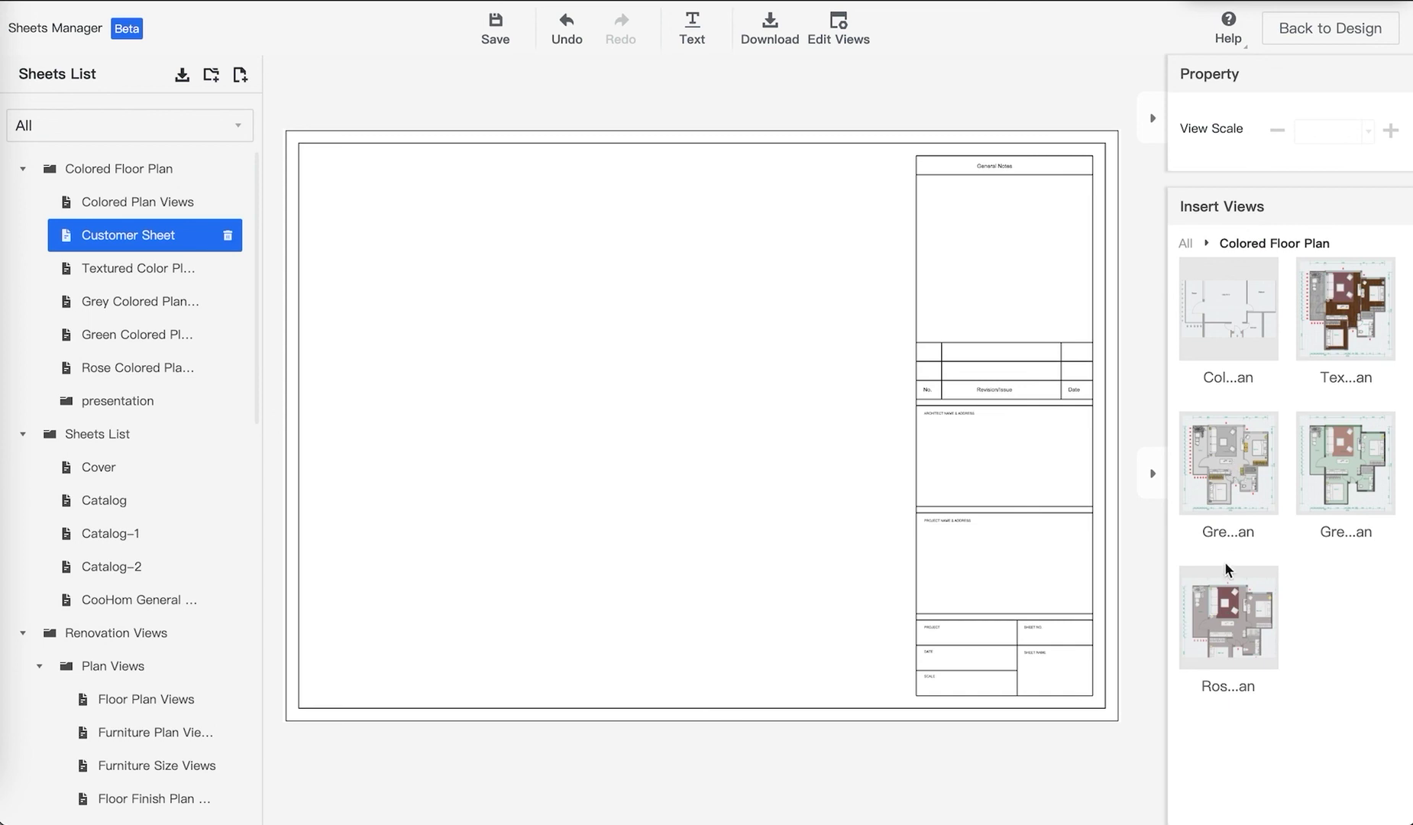
drag(1245, 618, 562, 324)
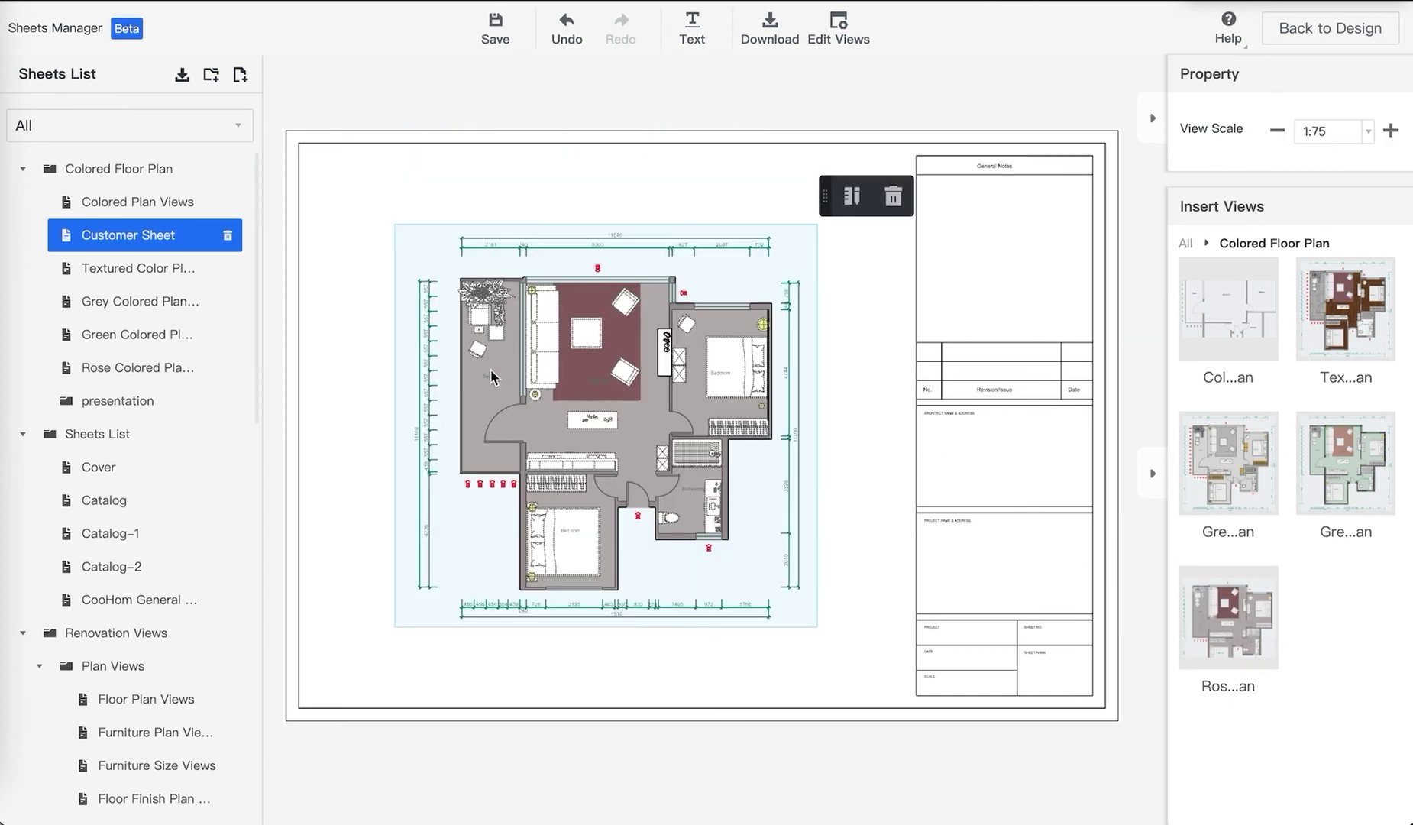
click(857, 383)
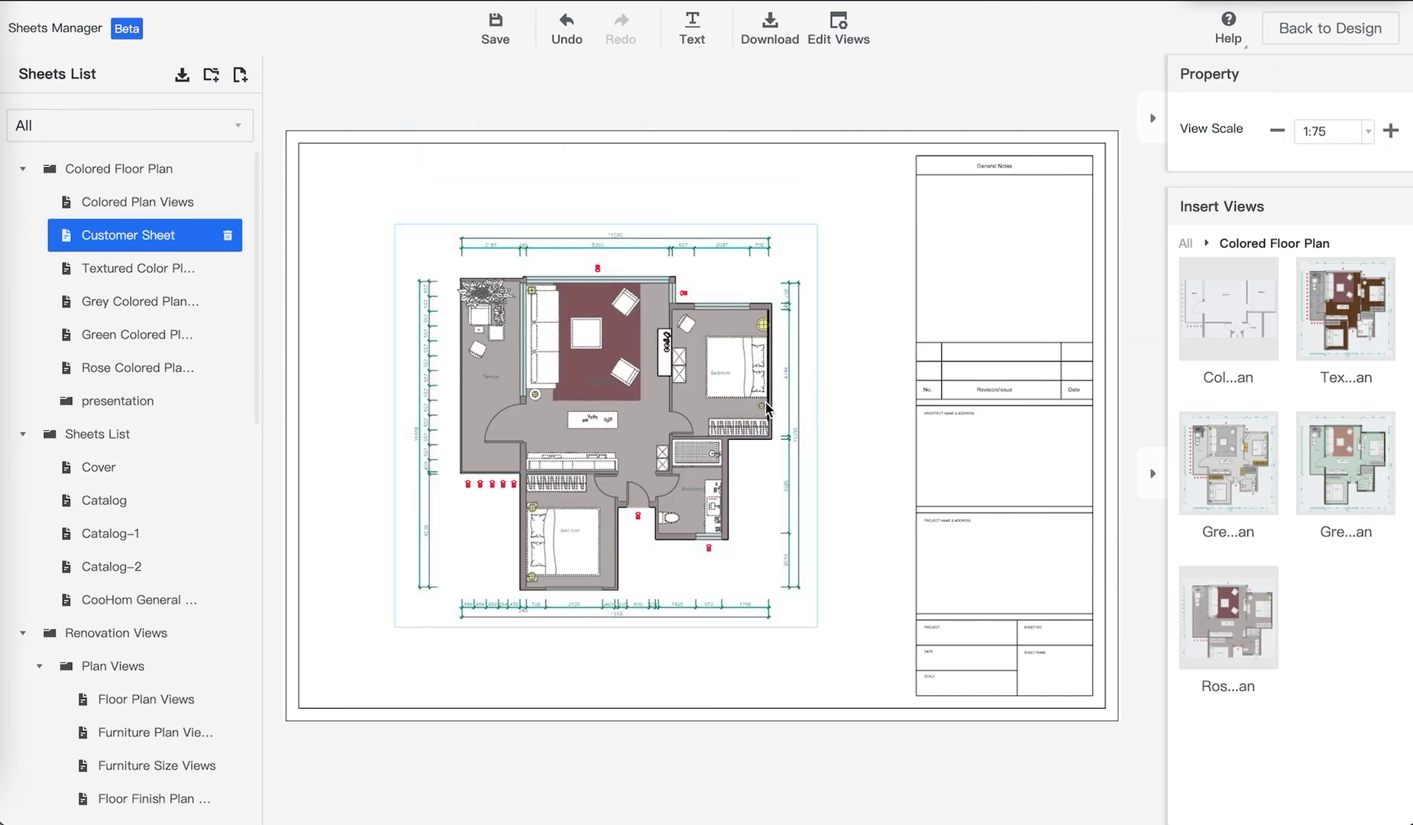